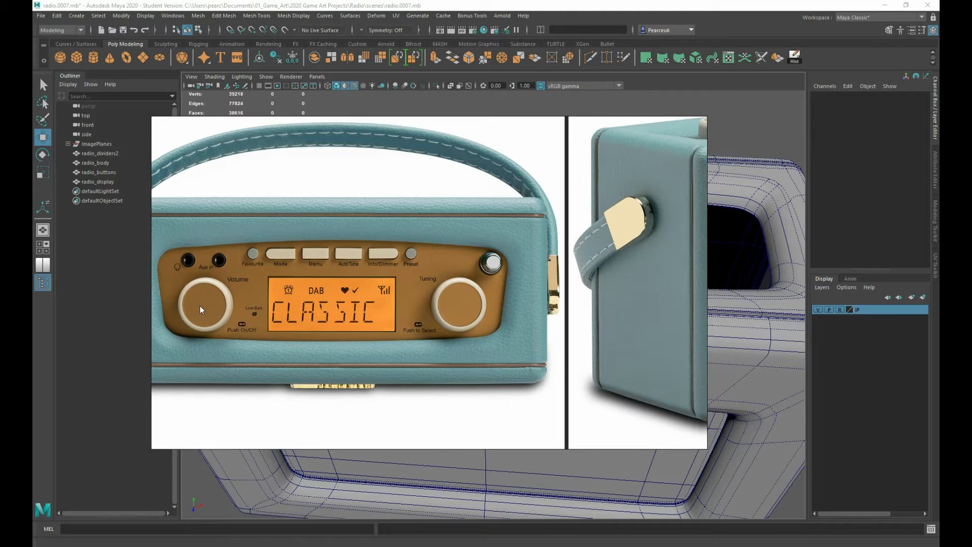
# Examine the reference photos of the radio's control panel, side and front grille.
pyautogui.moveTo(532, 248); pyautogui.dragTo(266, 414, button='middle')
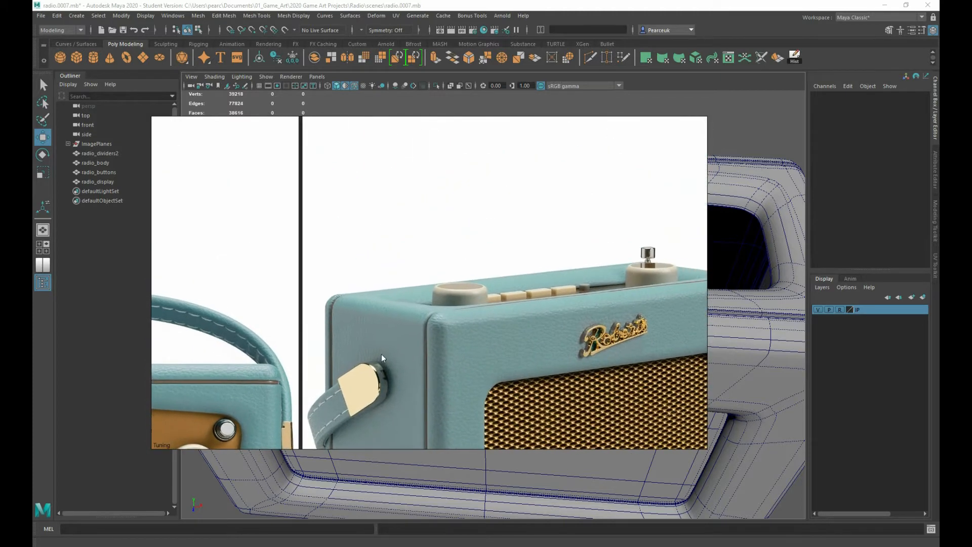
pyautogui.moveTo(233, 384); pyautogui.dragTo(328, 219, button='middle')
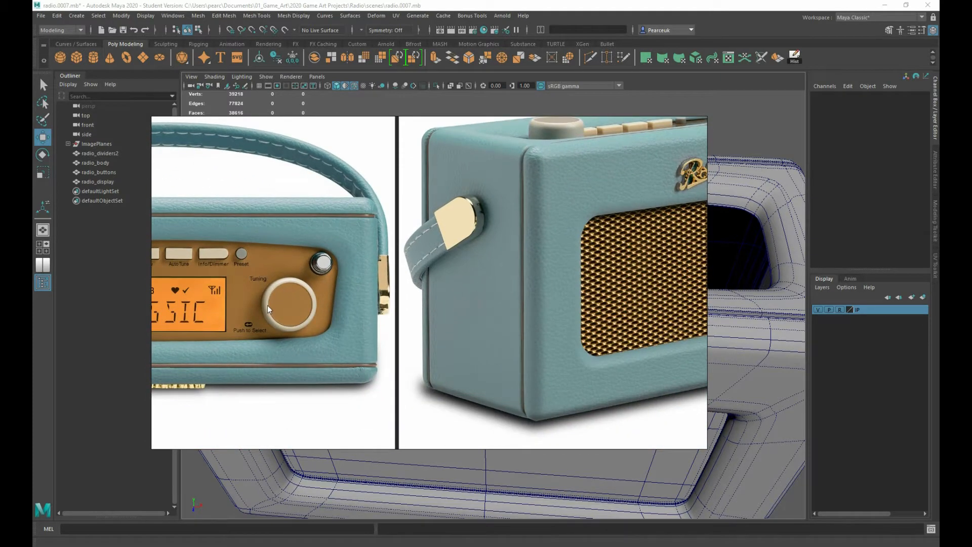
pyautogui.moveTo(242, 311); pyautogui.dragTo(317, 260, button='middle')
pyautogui.moveTo(183, 267); pyautogui.dragTo(303, 253, button='middle')
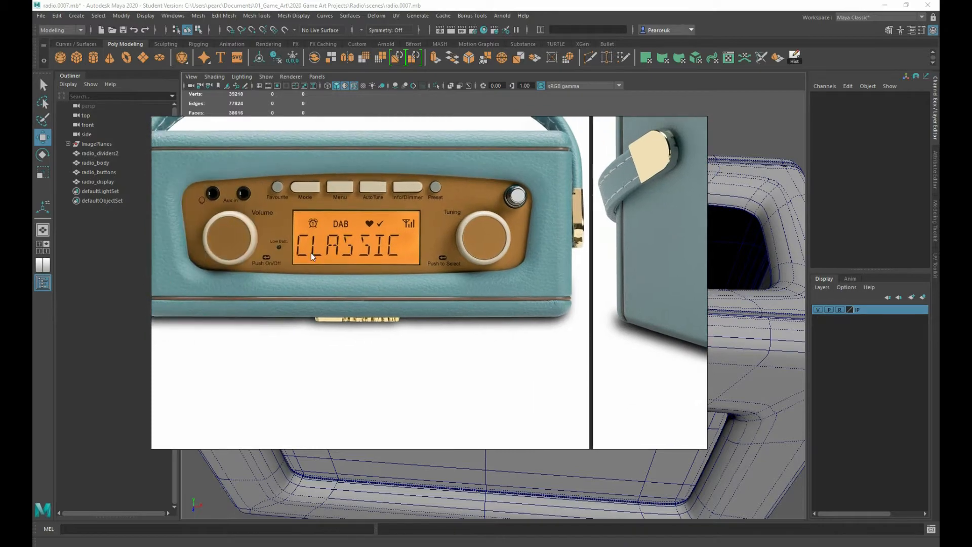
pyautogui.moveTo(438, 195); pyautogui.dragTo(302, 290, button='middle')
pyautogui.scroll(-5, 302, 292)
pyautogui.moveTo(336, 350); pyautogui.dragTo(414, 127, button='middle')
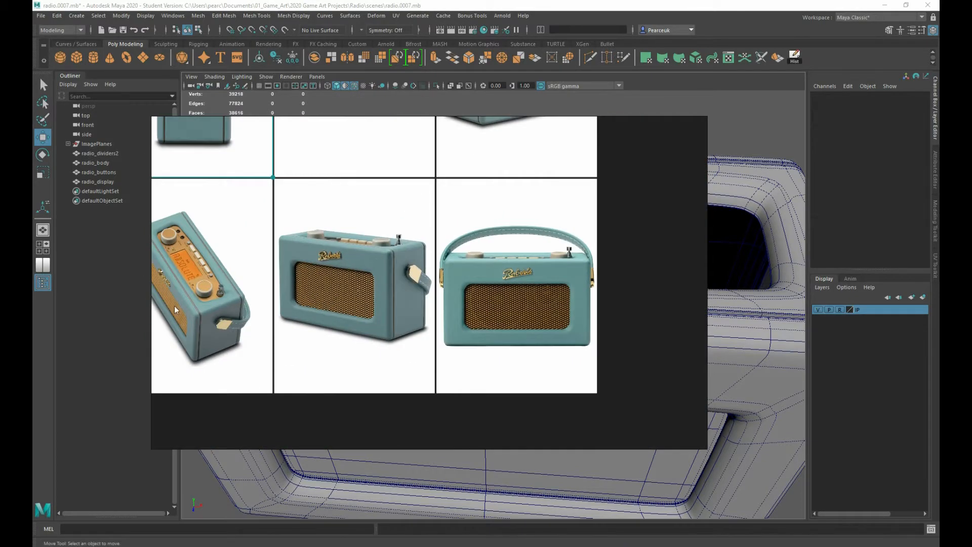
# Examine the angled reference photo for the volume knob, aux sockets, low-battery light, buttons and display.
pyautogui.scroll(6, 233, 287)
pyautogui.moveTo(214, 279); pyautogui.dragTo(468, 305, button='middle')
pyautogui.scroll(5, 363, 245)
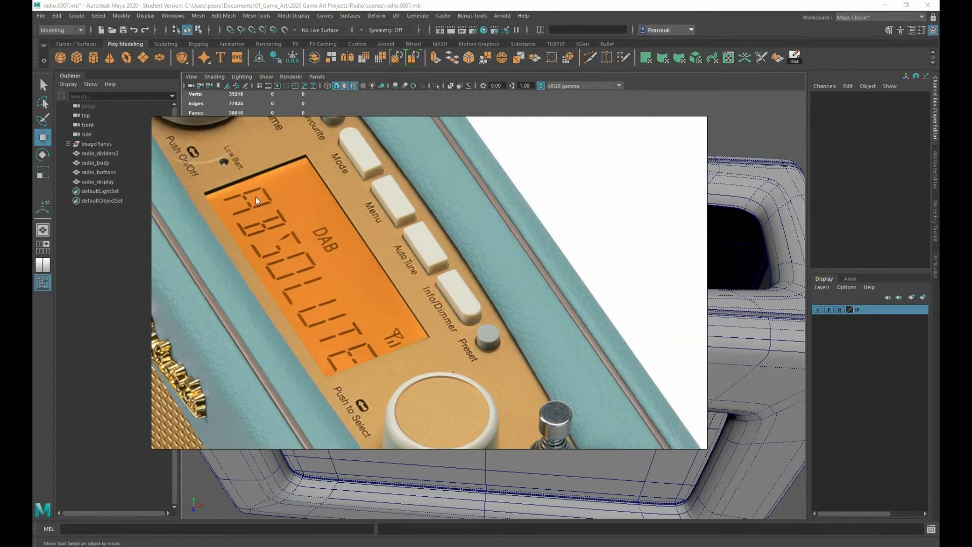
pyautogui.moveTo(256, 196); pyautogui.dragTo(350, 284, button='middle')
pyautogui.scroll(3, 336, 259)
pyautogui.scroll(2, 335, 258)
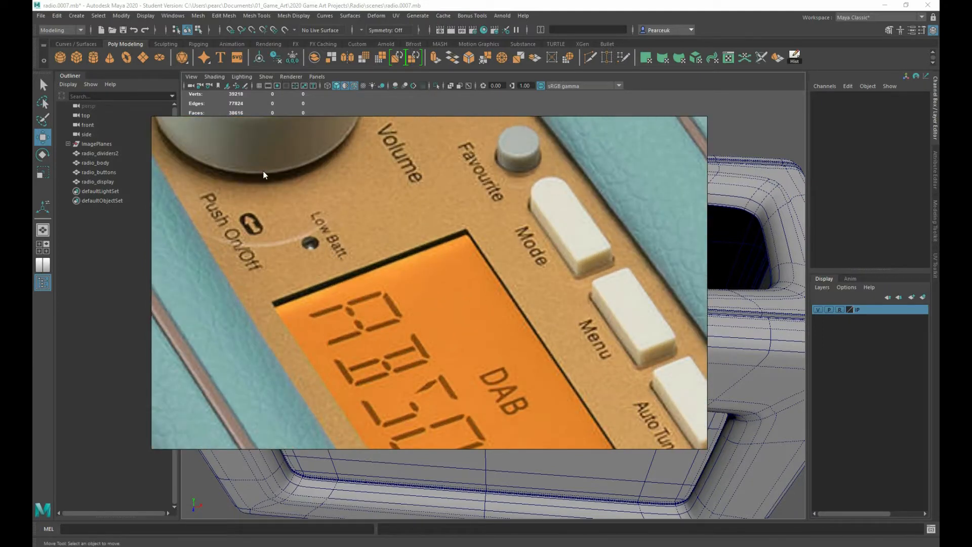
pyautogui.scroll(-5, 263, 174)
pyautogui.scroll(3, 263, 174)
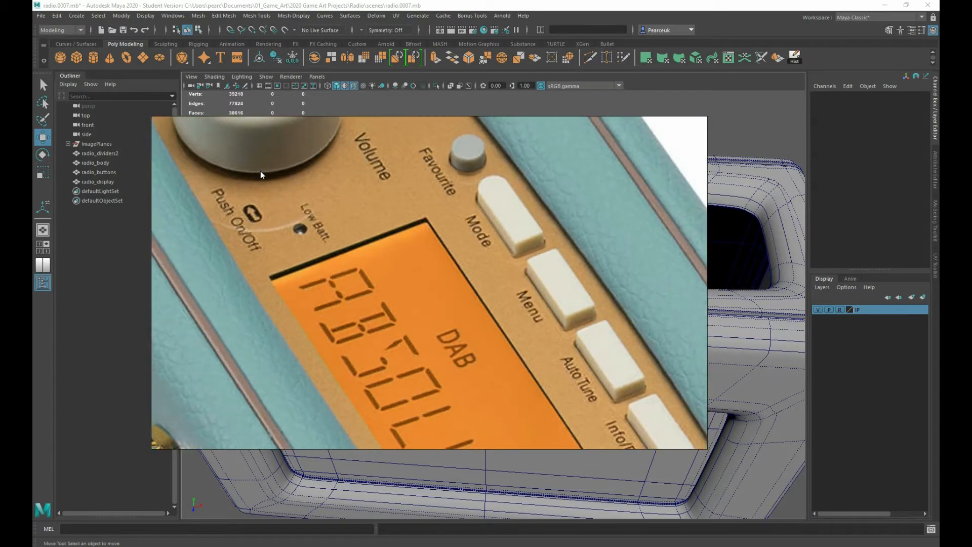
pyautogui.moveTo(263, 173); pyautogui.dragTo(244, 305, button='middle')
pyautogui.scroll(1, 237, 305)
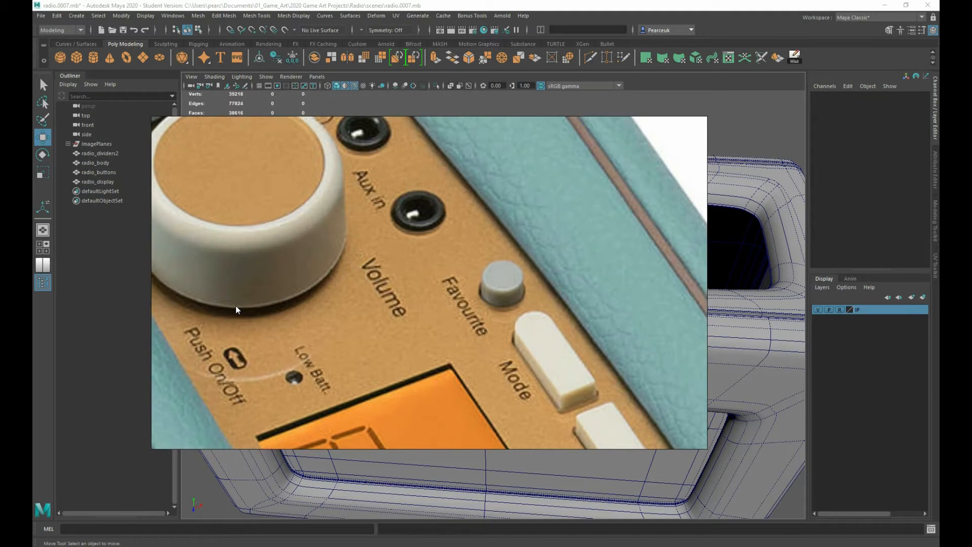
pyautogui.scroll(-1, 236, 306)
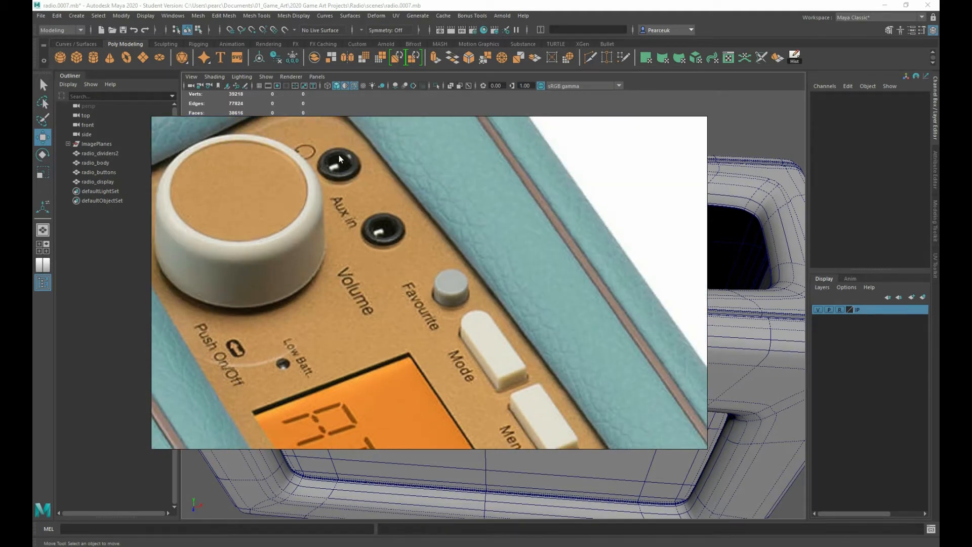
pyautogui.scroll(-6, 338, 154)
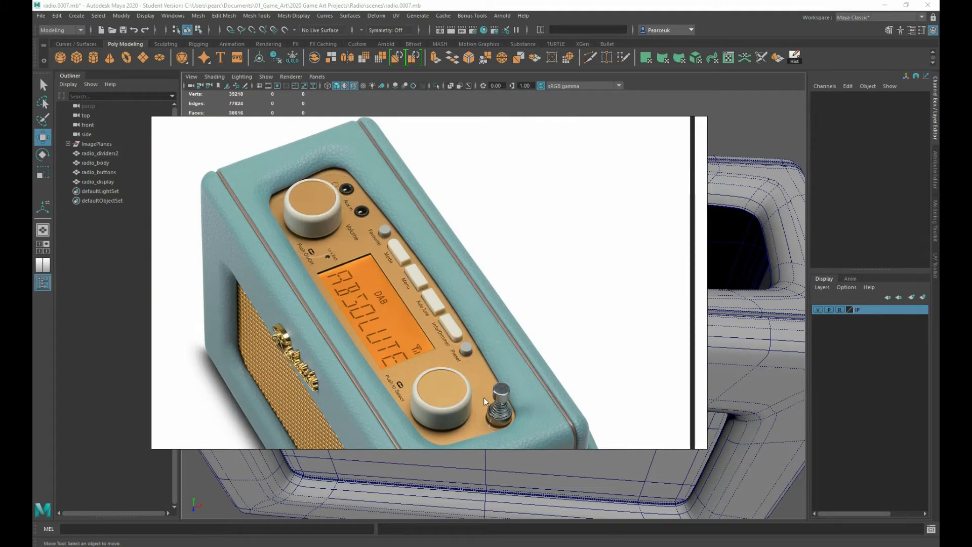
# Examine the tuning knob and antenna in the angled reference photo, and return to the radio model.
pyautogui.scroll(3, 487, 405)
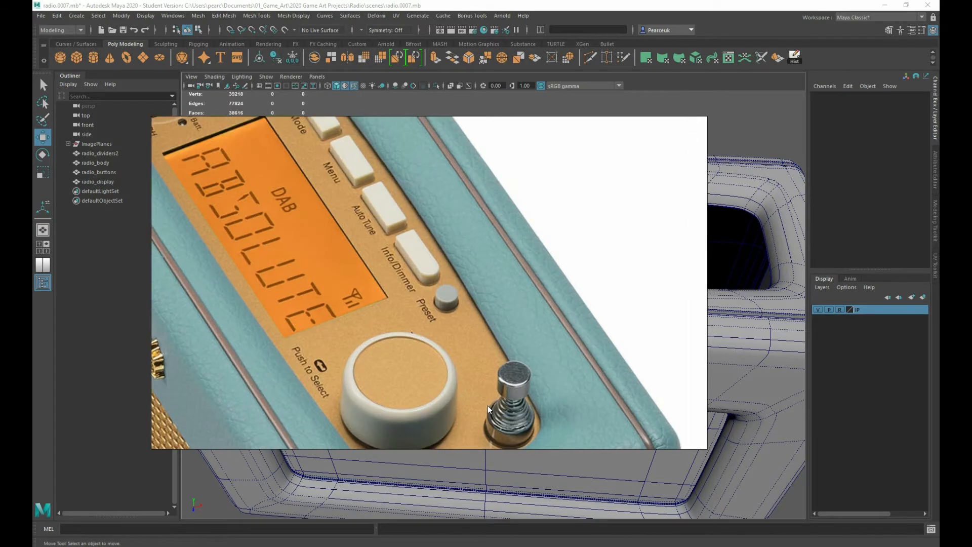
pyautogui.moveTo(488, 409); pyautogui.dragTo(408, 260)
pyautogui.scroll(3, 408, 261)
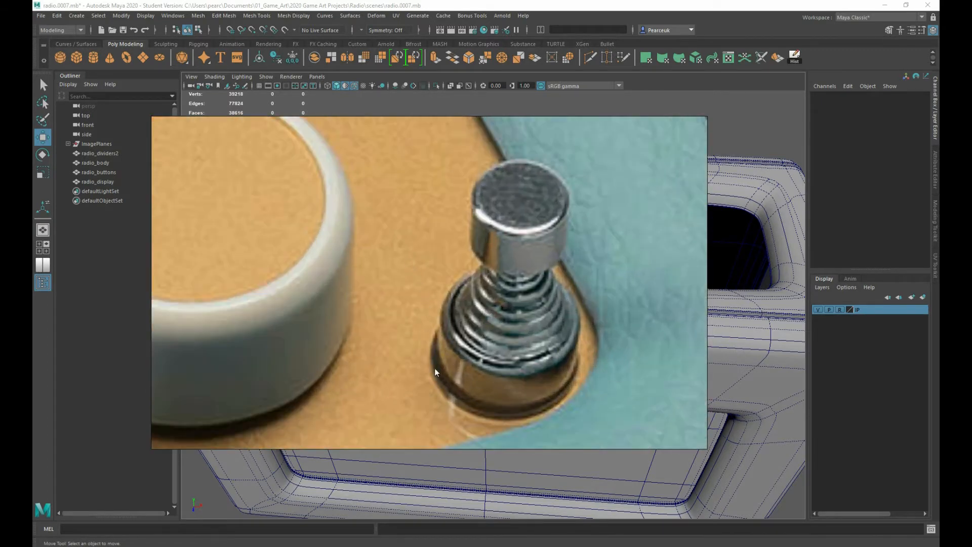
pyautogui.scroll(-5, 405, 357)
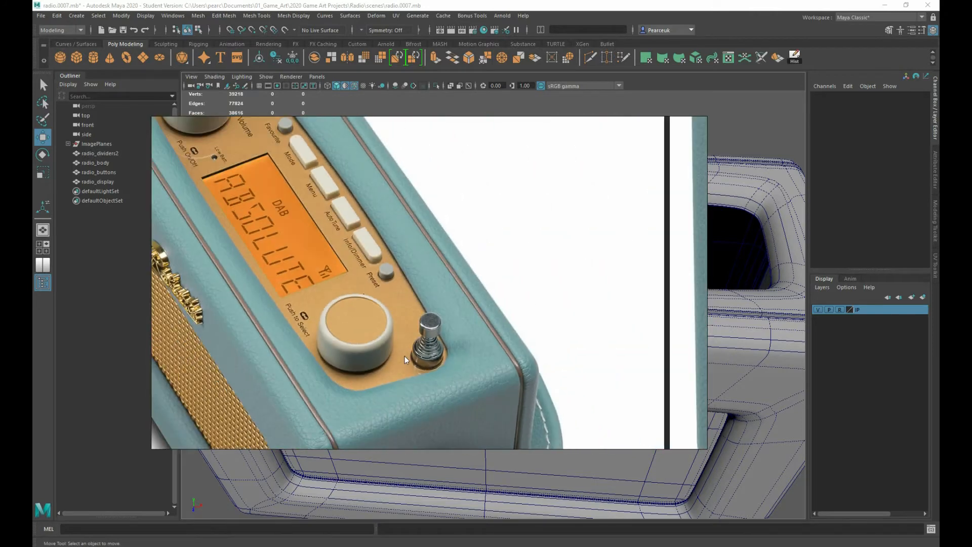
pyautogui.moveTo(279, 228); pyautogui.dragTo(407, 347, button='middle')
pyautogui.scroll(-3, 406, 345)
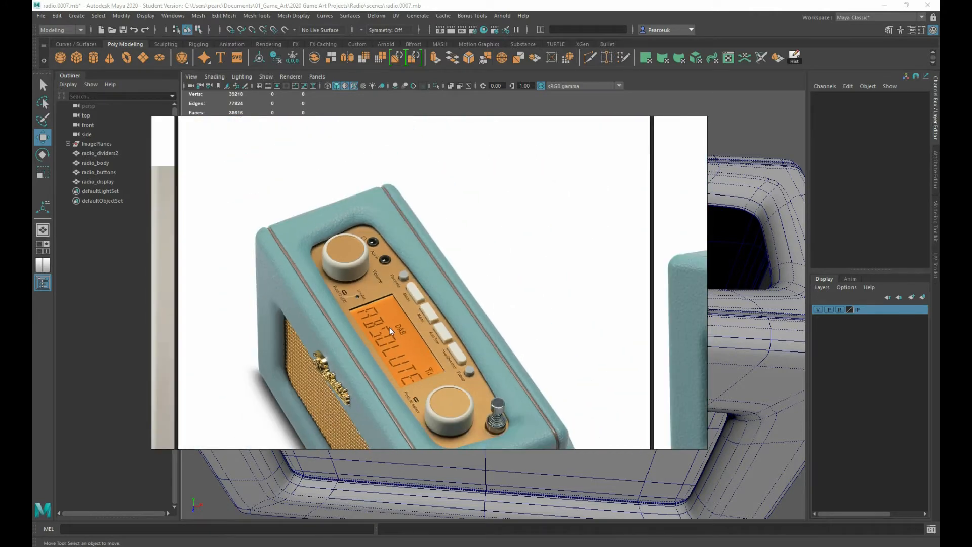
pyautogui.moveTo(478, 181); pyautogui.dragTo(0, 147, button='right')
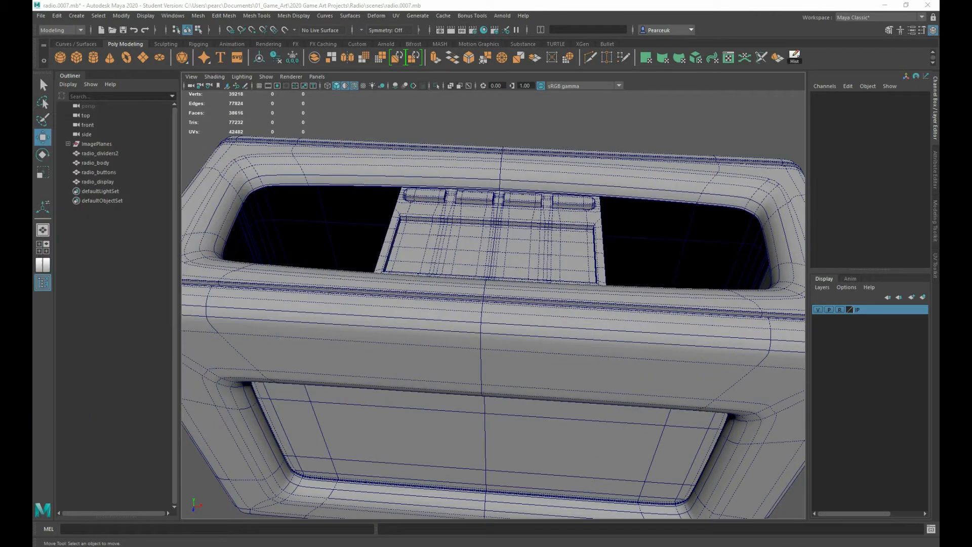
# Create a polygon plane and move it up and sideways to the empty opening beside the display panel.
pyautogui.keyDown('alt'); pyautogui.moveTo(405, 227); pyautogui.dragTo(539, 252); pyautogui.keyUp('alt')
pyautogui.scroll(5, 508, 256)
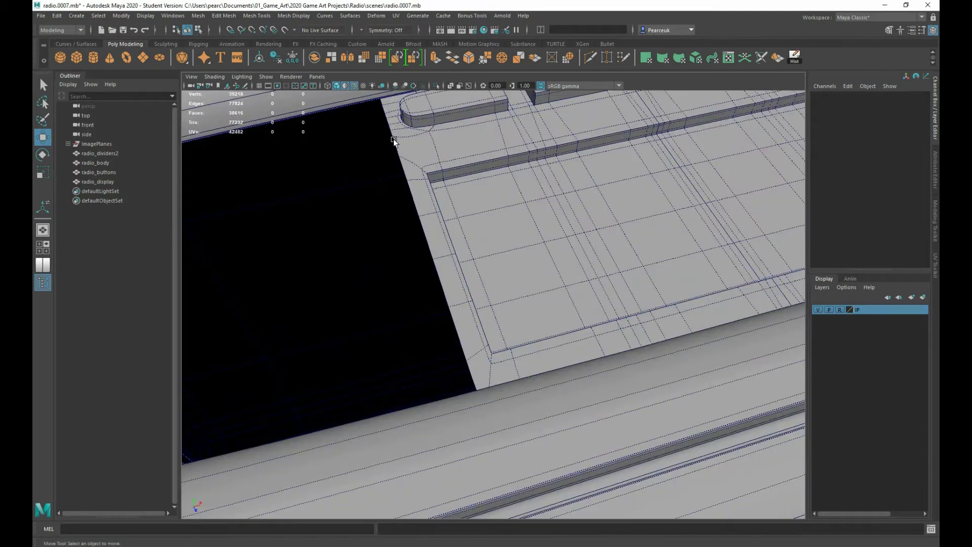
pyautogui.keyDown('alt'); pyautogui.moveTo(394, 141); pyautogui.dragTo(420, 150); pyautogui.keyUp('alt')
pyautogui.scroll(-5, 461, 151)
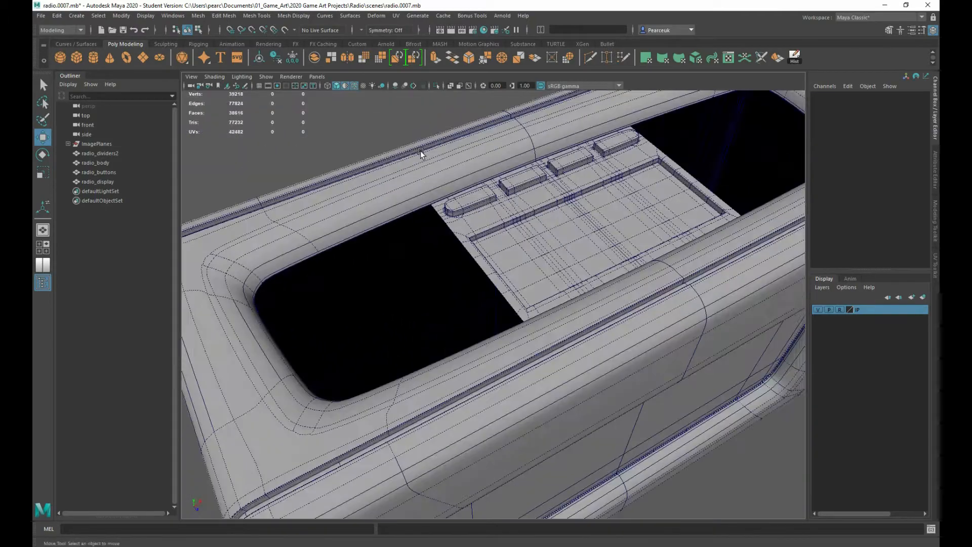
pyautogui.click(147, 58)
pyautogui.scroll(-5, 384, 283)
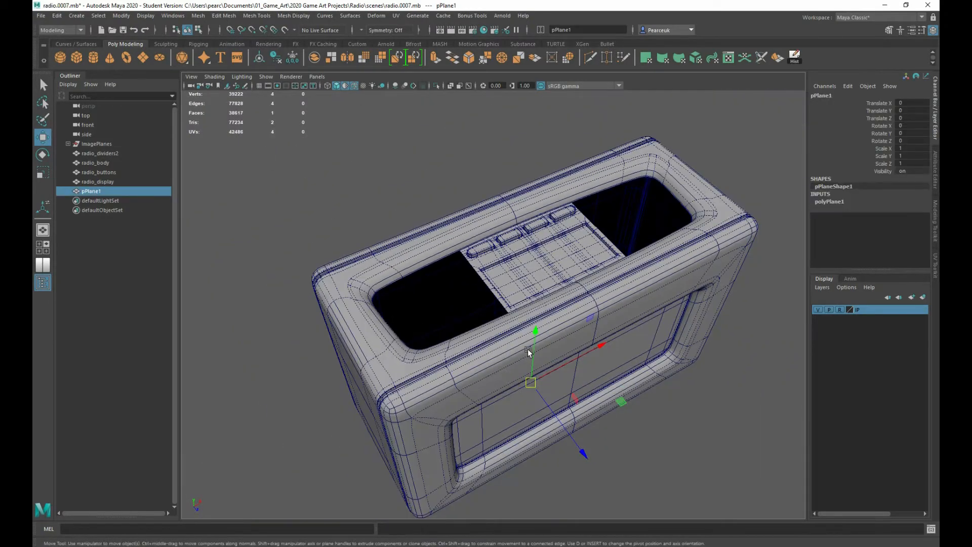
pyautogui.moveTo(528, 352); pyautogui.dragTo(521, 138)
pyautogui.moveTo(581, 205); pyautogui.dragTo(458, 260)
# Place the plane's pivot on one of its corners and snap the plane against the display panel's side edge.
pyautogui.scroll(5, 340, 218)
pyautogui.press('d')
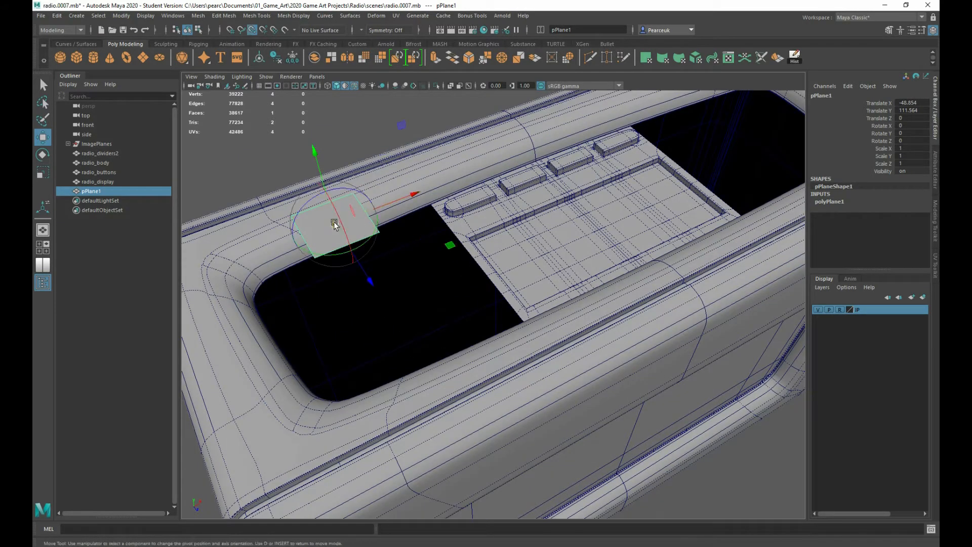
pyautogui.moveTo(339, 219); pyautogui.dragTo(313, 246)
pyautogui.press('d')
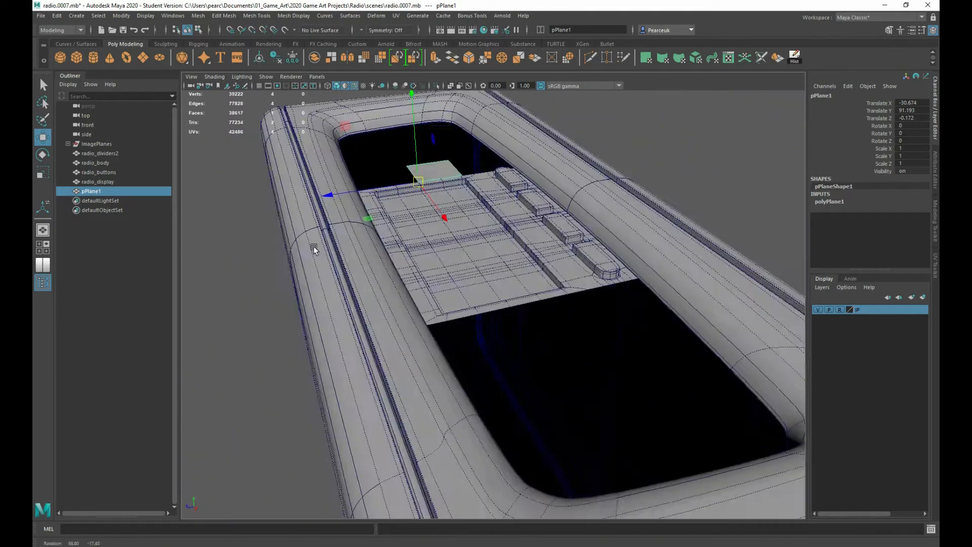
pyautogui.press('f')
pyautogui.keyDown('alt'); pyautogui.moveTo(355, 274); pyautogui.dragTo(539, 286); pyautogui.keyUp('alt')
pyautogui.scroll(-5, 539, 286)
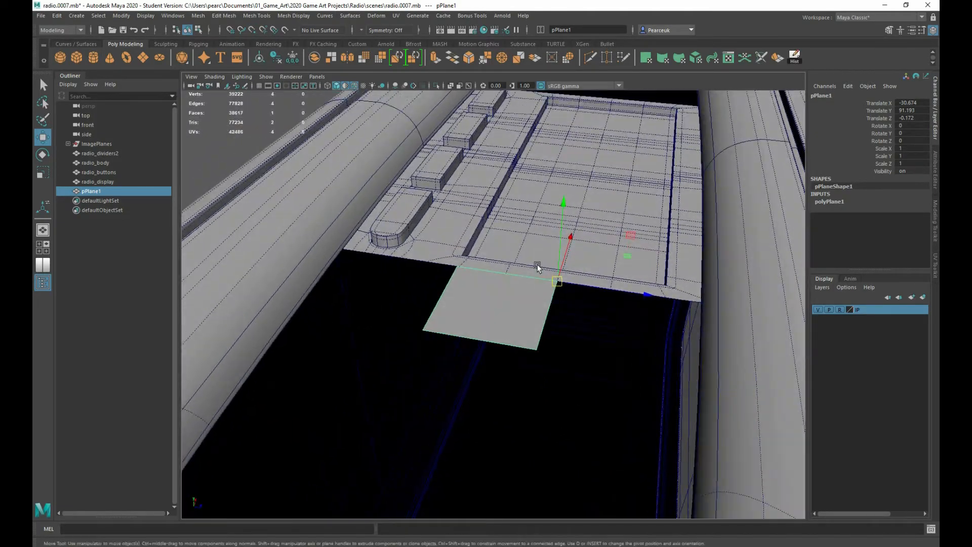
# Isolate the plane with the radio_display mesh and turn off the smooth preview on radio_display.
pyautogui.keyDown('shift'); pyautogui.click(515, 206); pyautogui.keyUp('shift')
pyautogui.hotkey('ctrl', '1')
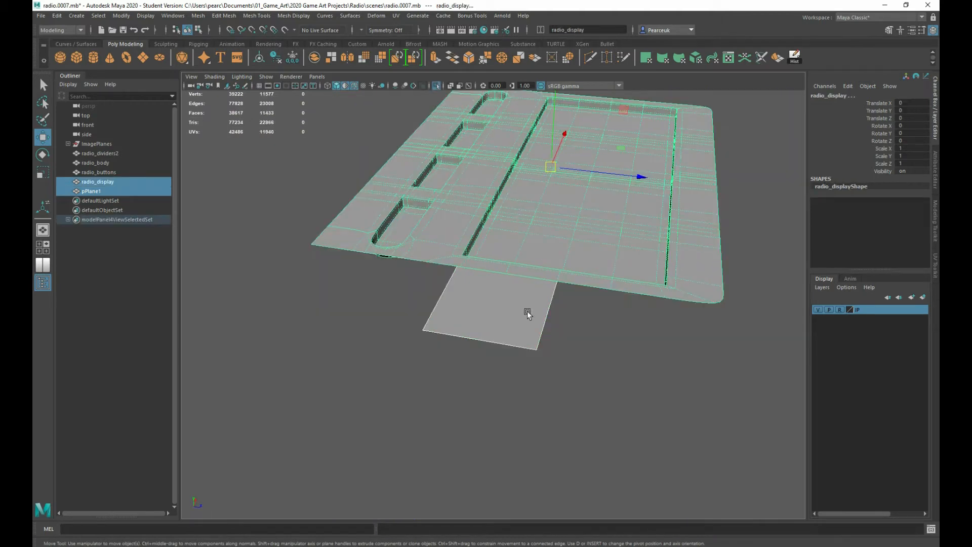
pyautogui.click(541, 253)
pyautogui.press('1')
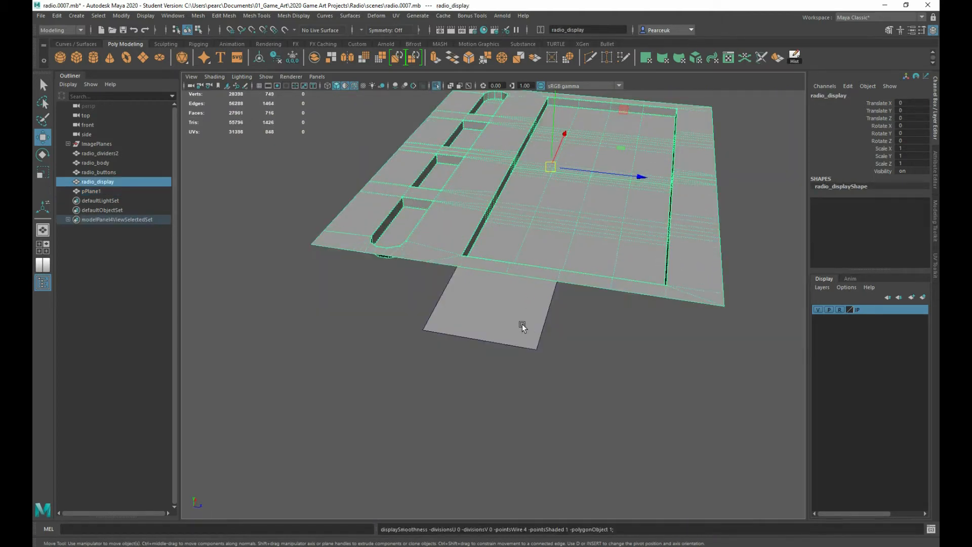
# Snap the plane's two side edges to the display panel's corners so it spans the panel's full width.
pyautogui.moveTo(521, 323); pyautogui.dragTo(511, 284, button='right')
pyautogui.click(550, 309)
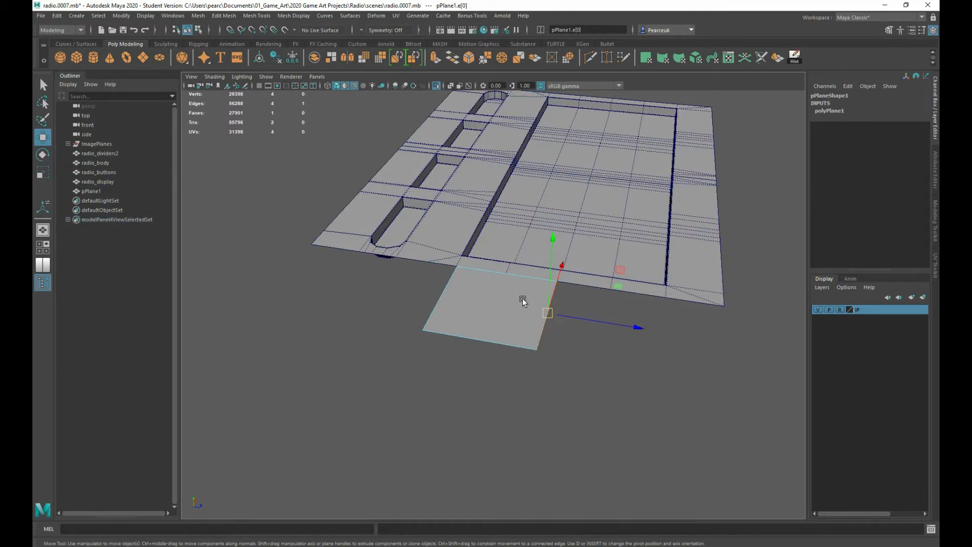
pyautogui.scroll(2, 506, 298)
pyautogui.keyDown('shift'); pyautogui.rightClick(503, 304); pyautogui.keyUp('shift')
pyautogui.moveTo(504, 304)
pyautogui.keyDown('shift'); pyautogui.mouseDown(button='right')
pyautogui.moveTo(456, 303)
pyautogui.moveTo(503, 300)
pyautogui.mouseUp(button='right'); pyautogui.keyUp('shift')
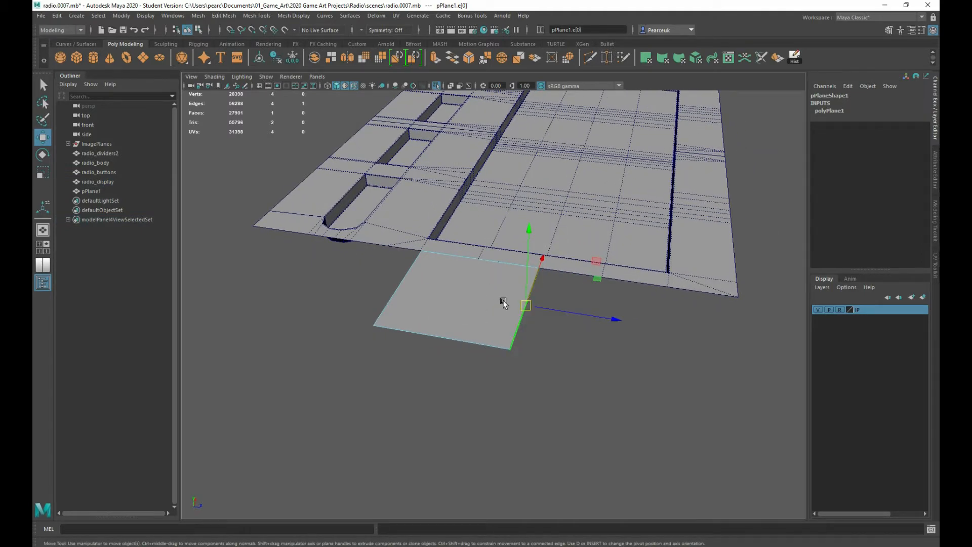
pyautogui.keyDown('shift'); pyautogui.moveTo(541, 310); pyautogui.dragTo(742, 340); pyautogui.keyUp('shift')
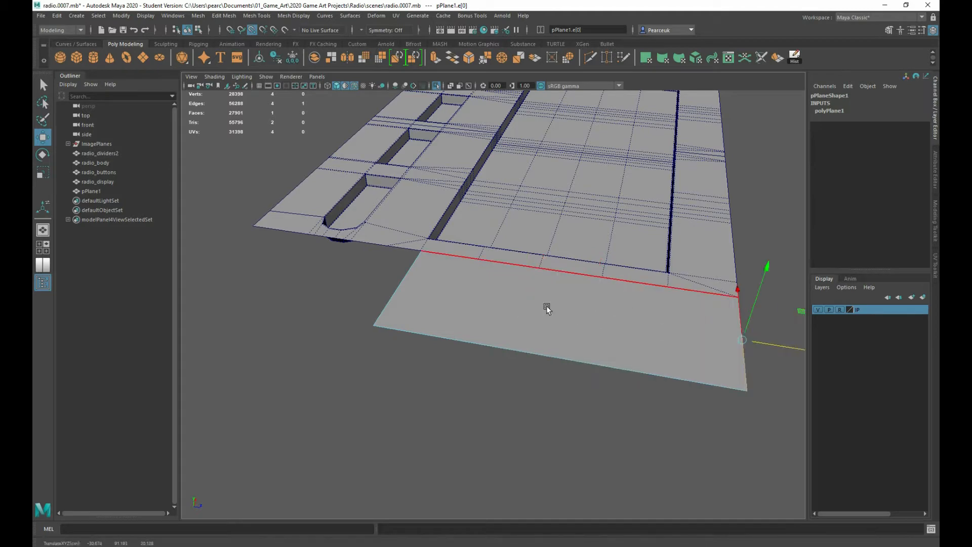
pyautogui.click(400, 284)
pyautogui.moveTo(462, 298); pyautogui.dragTo(259, 234)
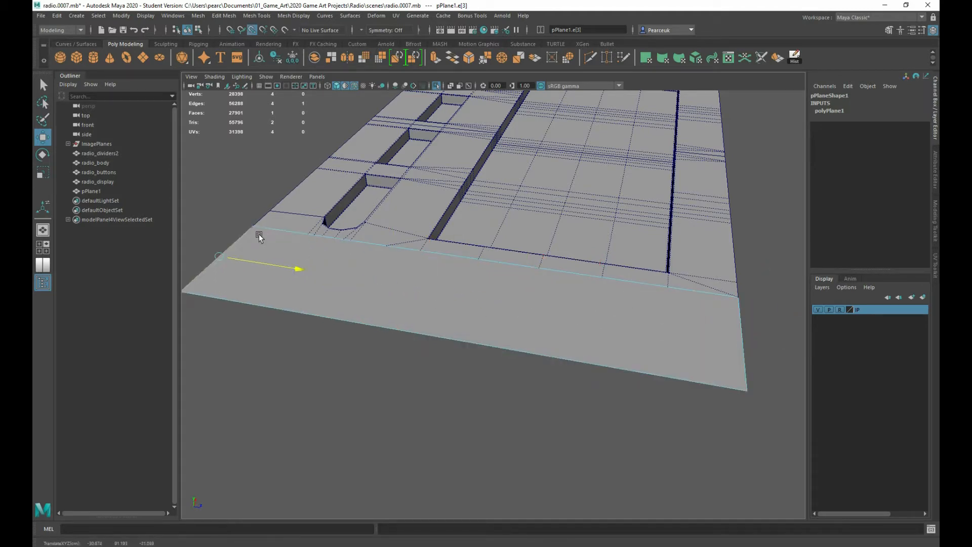
# Leave isolation and extend the plane's outer edge past the end of the opening in the radio's top.
pyautogui.hotkey('ctrl', '1')
pyautogui.scroll(-5, 355, 253)
pyautogui.keyDown('alt'); pyautogui.moveTo(355, 254); pyautogui.dragTo(332, 259); pyautogui.keyUp('alt')
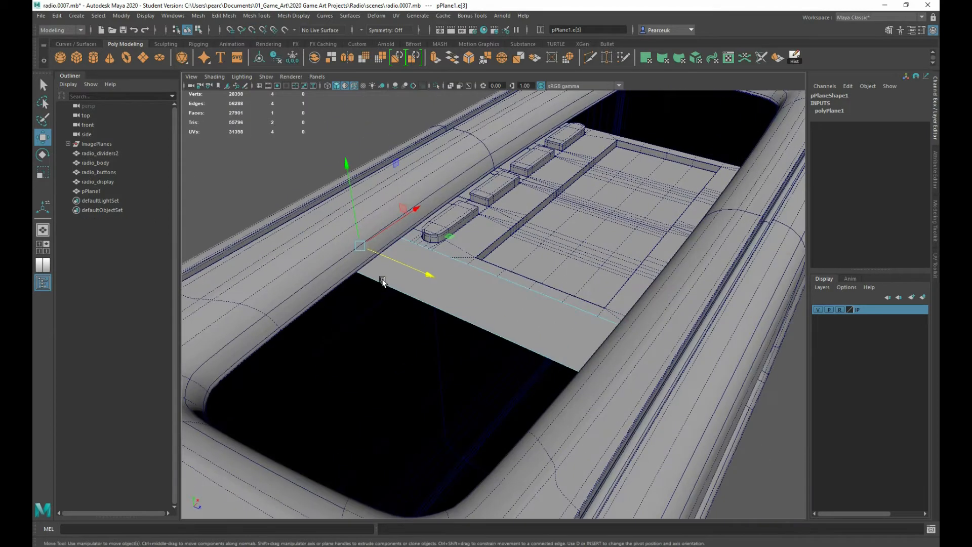
pyautogui.click(422, 294)
pyautogui.keyDown('alt'); pyautogui.moveTo(424, 291); pyautogui.dragTo(383, 297); pyautogui.keyUp('alt')
pyautogui.moveTo(497, 280); pyautogui.dragTo(291, 336)
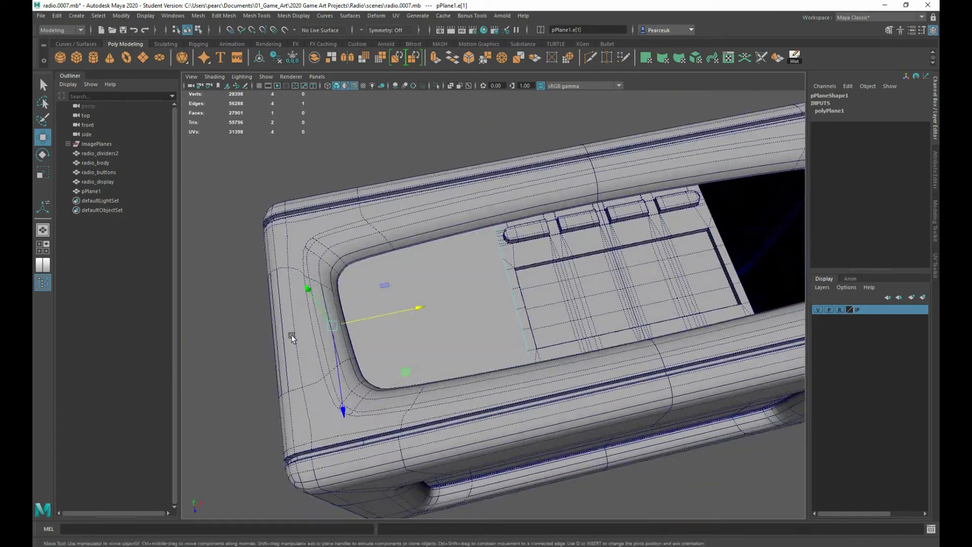
# Return the plane to object mode, deselect it and inspect how it fills the opening beside the display.
pyautogui.scroll(2, 349, 329)
pyautogui.keyDown('alt'); pyautogui.moveTo(349, 329); pyautogui.dragTo(284, 333, button='middle'); pyautogui.keyUp('alt')
pyautogui.keyDown('alt'); pyautogui.moveTo(284, 334); pyautogui.dragTo(262, 324); pyautogui.keyUp('alt')
pyautogui.keyDown('alt'); pyautogui.moveTo(274, 323); pyautogui.dragTo(330, 280, button='right'); pyautogui.keyUp('alt')
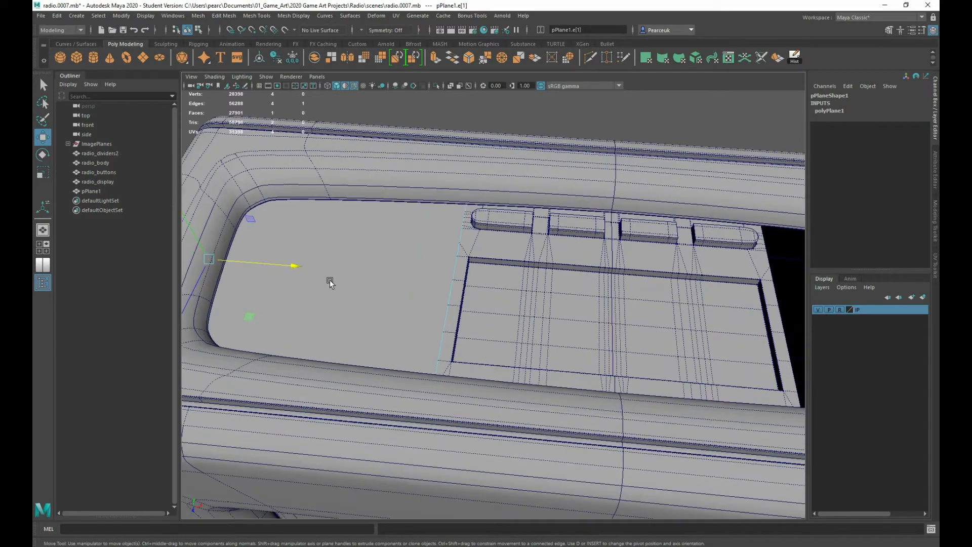
pyautogui.moveTo(382, 248); pyautogui.dragTo(421, 226, button='right')
pyautogui.click(467, 229)
pyautogui.click(471, 116)
pyautogui.keyDown('alt'); pyautogui.moveTo(470, 116); pyautogui.dragTo(418, 289); pyautogui.keyUp('alt')
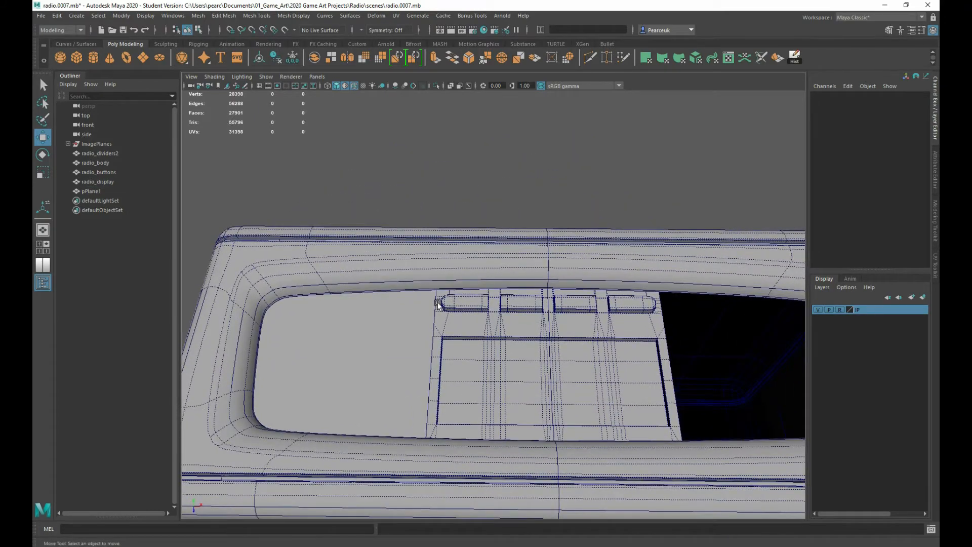
pyautogui.scroll(3, 443, 417)
pyautogui.keyDown('alt'); pyautogui.moveTo(442, 417); pyautogui.dragTo(411, 250, button='middle'); pyautogui.keyUp('alt')
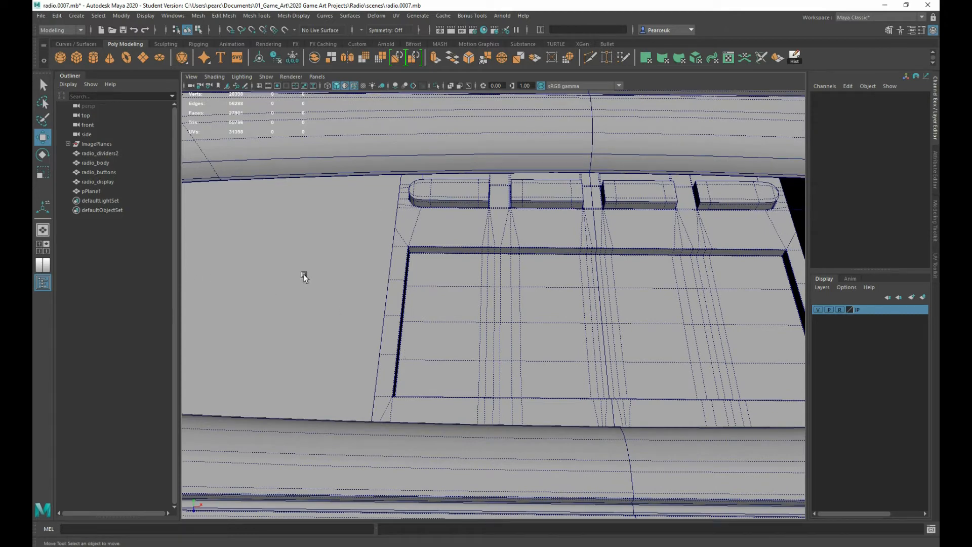
pyautogui.keyDown('alt'); pyautogui.moveTo(429, 314); pyautogui.dragTo(582, 304, button='middle'); pyautogui.keyUp('alt')
# Select the extended plane and show it in a maximised top view over the reference image.
pyautogui.click(445, 257)
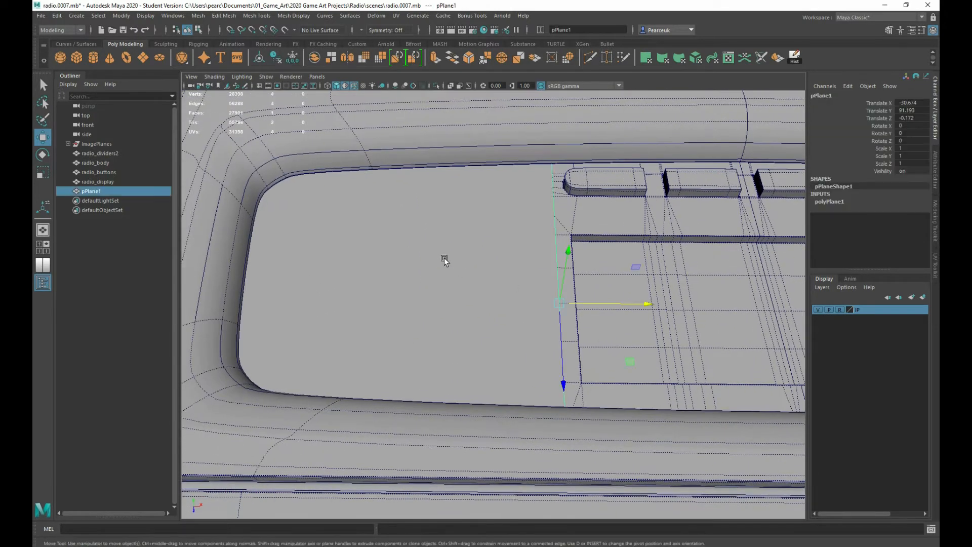
pyautogui.press('space')
pyautogui.press('space')
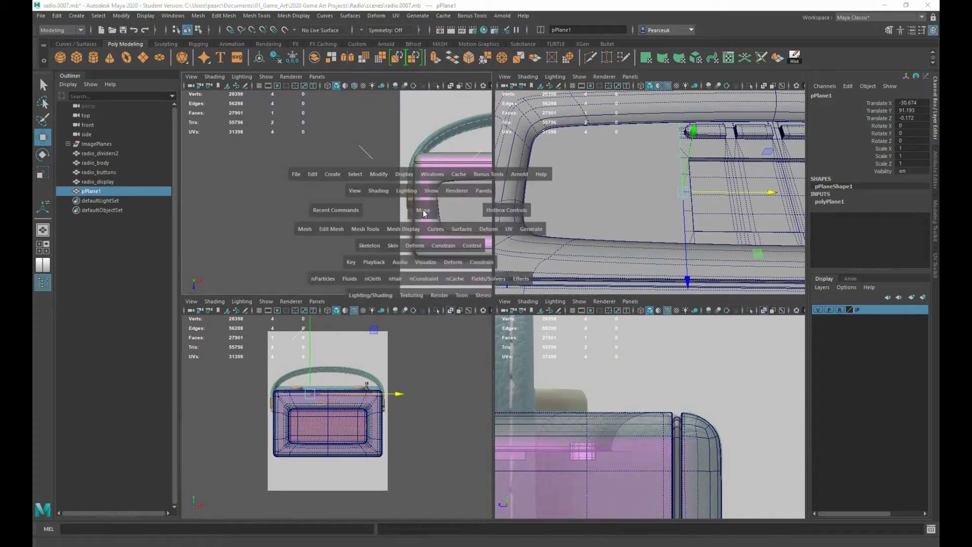
pyautogui.scroll(3, 369, 271)
pyautogui.press('space')
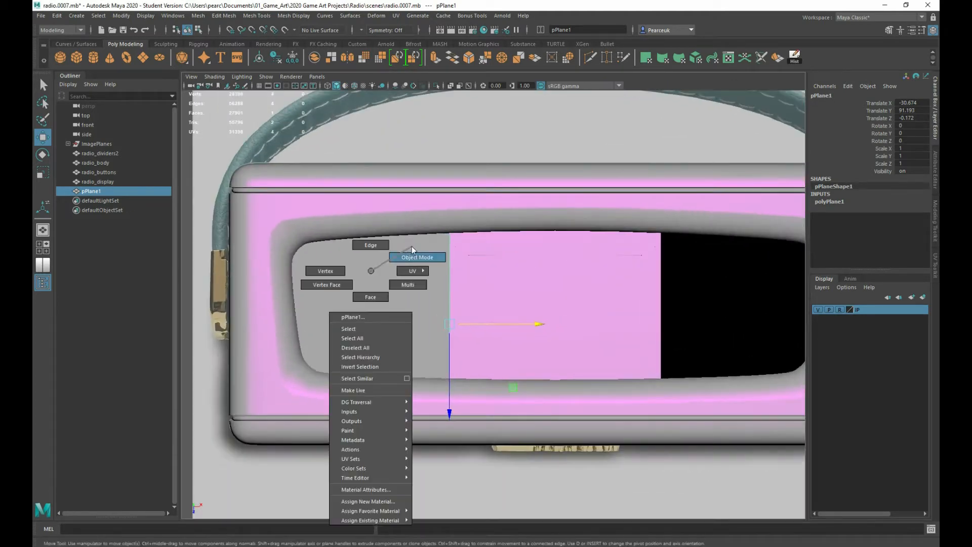
# Isolate the plane and the radio display together with the top reference image in the top view.
pyautogui.scroll(-5, 420, 267)
pyautogui.scroll(2, 514, 280)
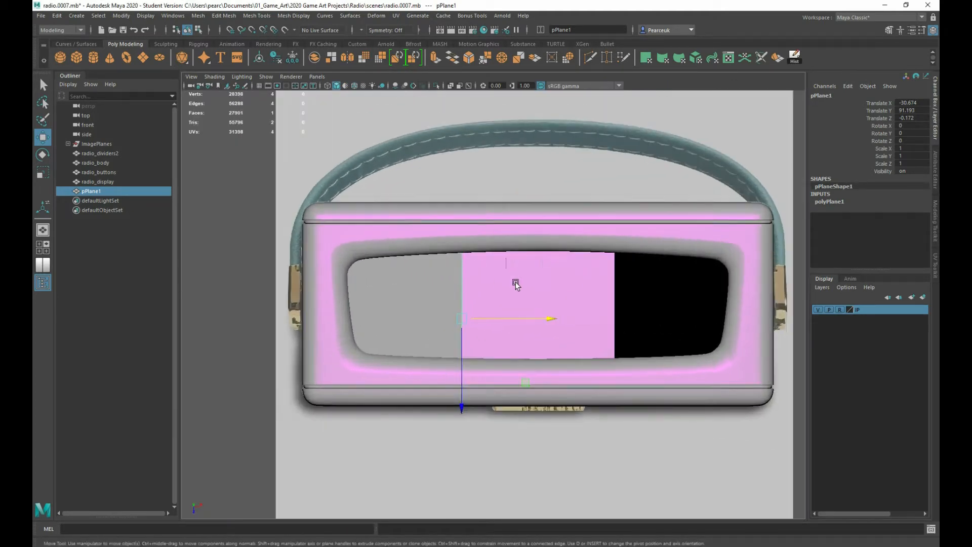
pyautogui.keyDown('shift'); pyautogui.click(514, 280); pyautogui.keyUp('shift')
pyautogui.scroll(-1, 519, 233)
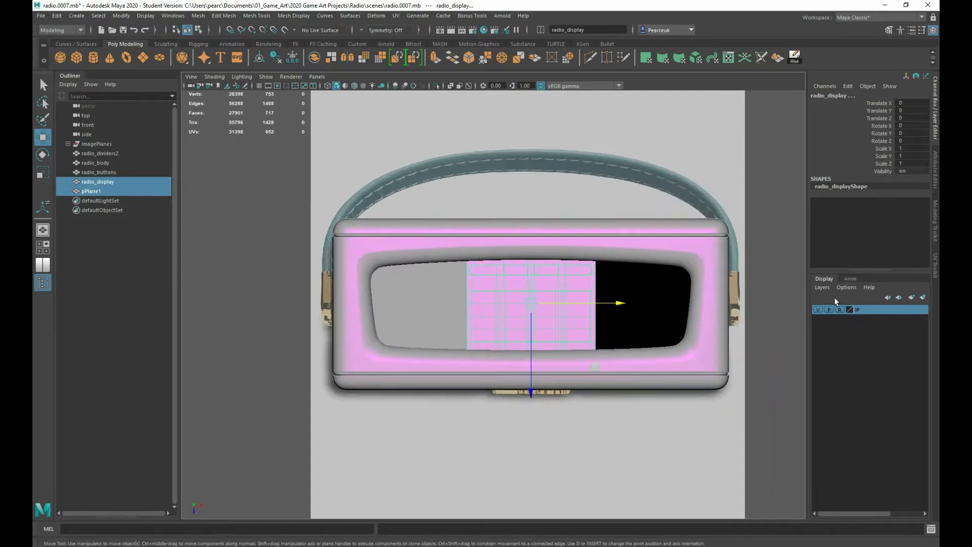
pyautogui.click(700, 139)
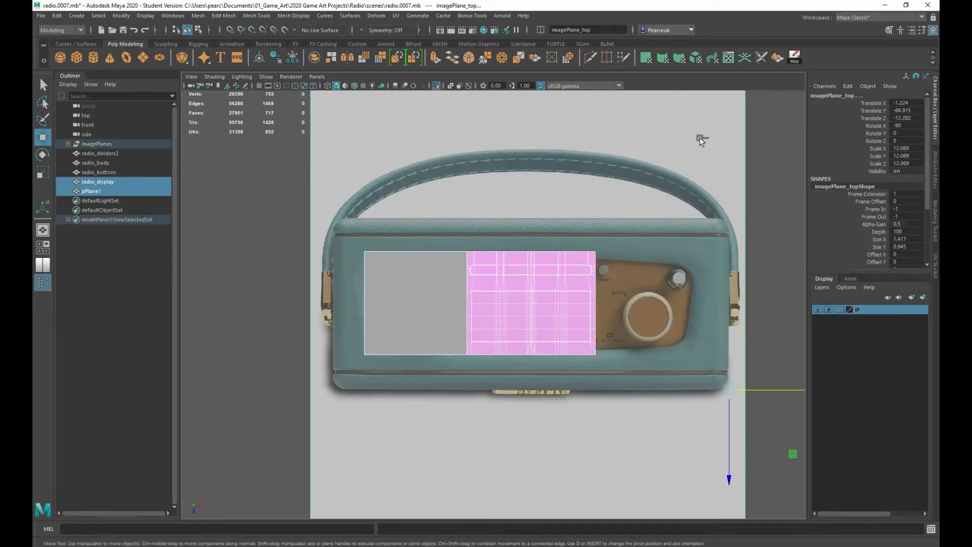
pyautogui.click(839, 309)
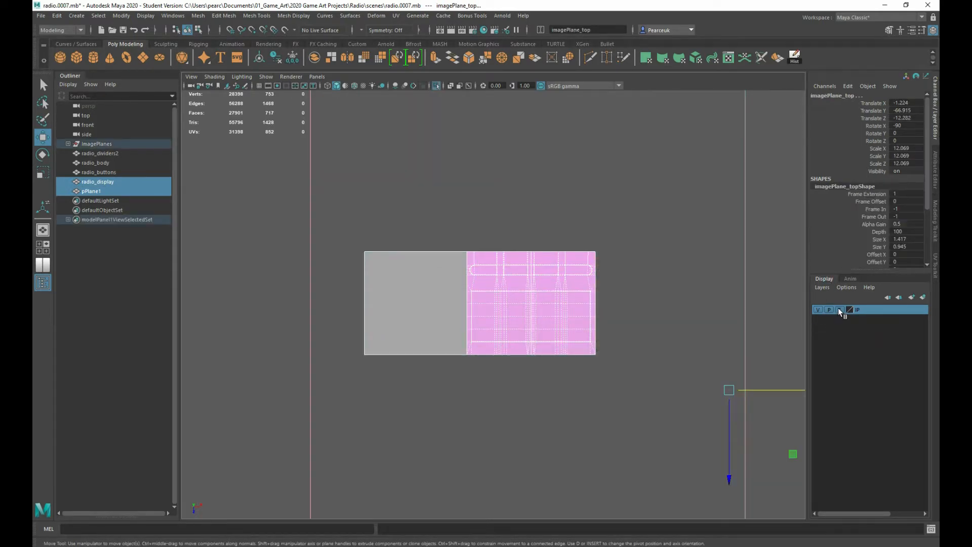
pyautogui.click(839, 309)
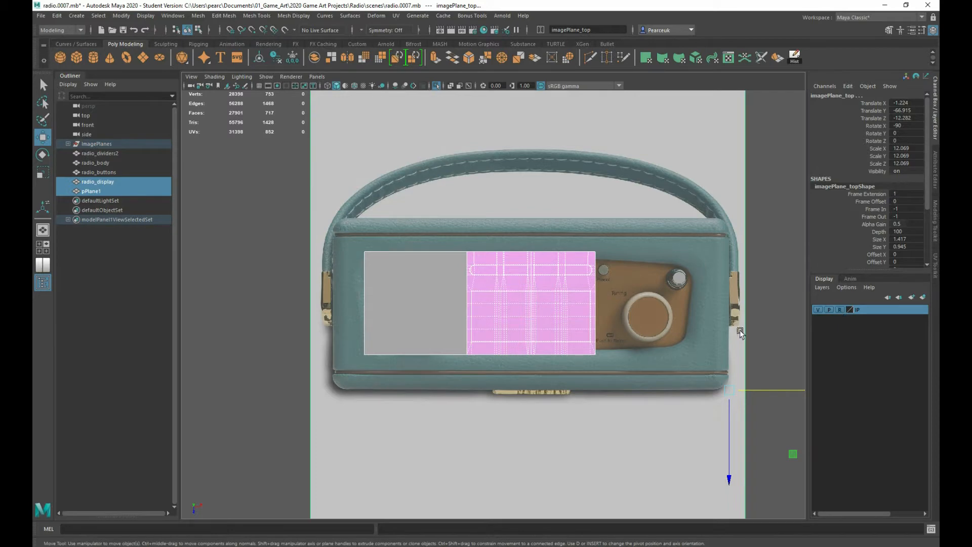
# Turn on X-ray shading and examine the sockets, Favourite button and volume knob in the reference image beneath the plane.
pyautogui.click(455, 89)
pyautogui.scroll(3, 427, 185)
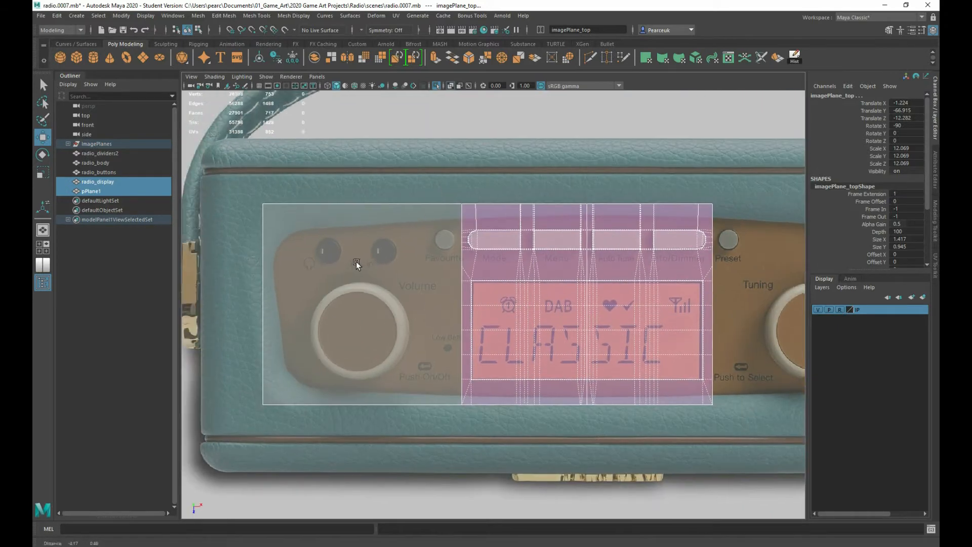
pyautogui.scroll(3, 410, 234)
pyautogui.scroll(2, 410, 234)
pyautogui.keyDown('alt'); pyautogui.moveTo(410, 234); pyautogui.dragTo(419, 355, button='middle'); pyautogui.keyUp('alt')
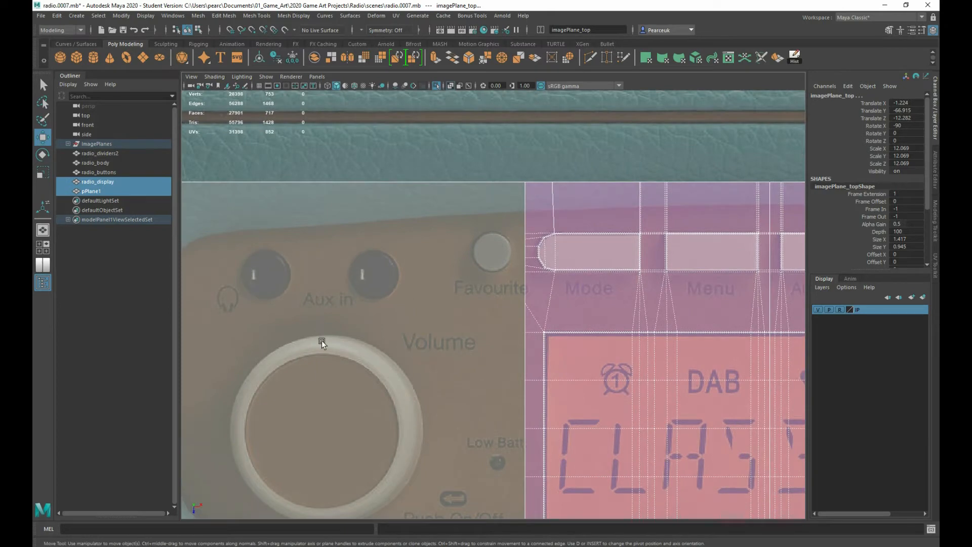
pyautogui.keyDown('alt'); pyautogui.moveTo(321, 340); pyautogui.dragTo(397, 326, button='middle'); pyautogui.keyUp('alt')
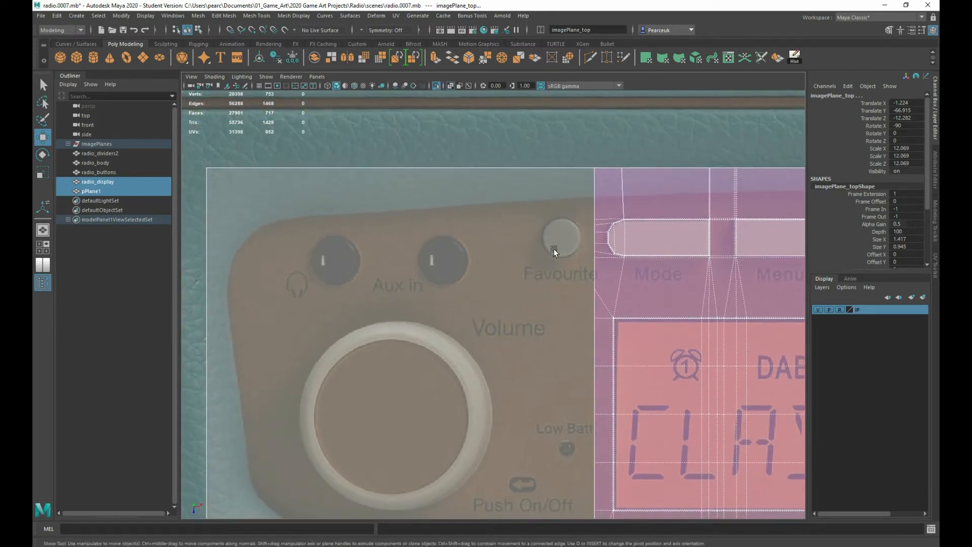
pyautogui.scroll(-3, 420, 377)
pyautogui.moveTo(425, 385)
pyautogui.keyDown('alt'); pyautogui.mouseDown(button='middle')
pyautogui.moveTo(412, 359)
pyautogui.moveTo(415, 371)
pyautogui.mouseUp(button='middle'); pyautogui.keyUp('alt')
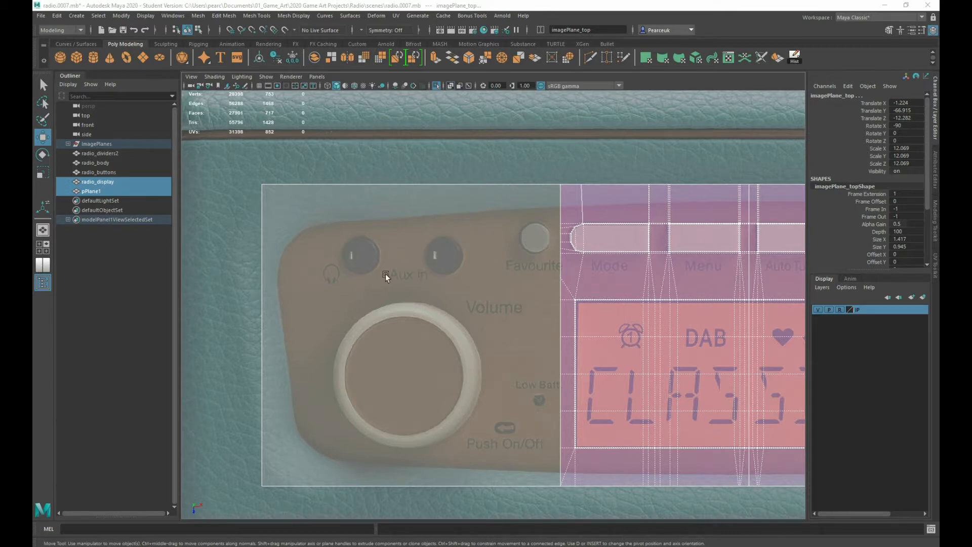
# Create an eight-sided polygon cylinder, scale it uniformly to about 0.207 and move it over the headphone socket in the reference.
pyautogui.click(96, 57)
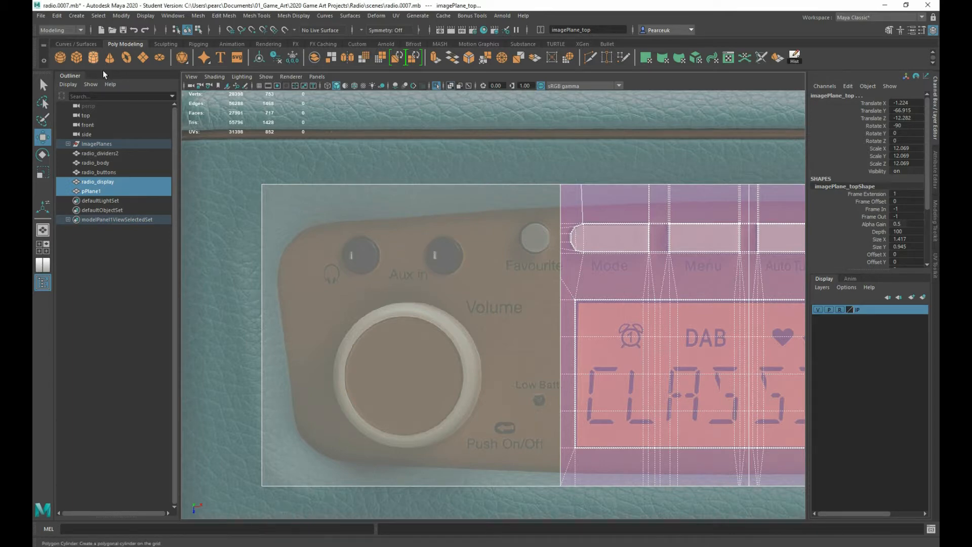
pyautogui.keyDown('alt'); pyautogui.moveTo(456, 283); pyautogui.dragTo(418, 269, button='right'); pyautogui.keyUp('alt')
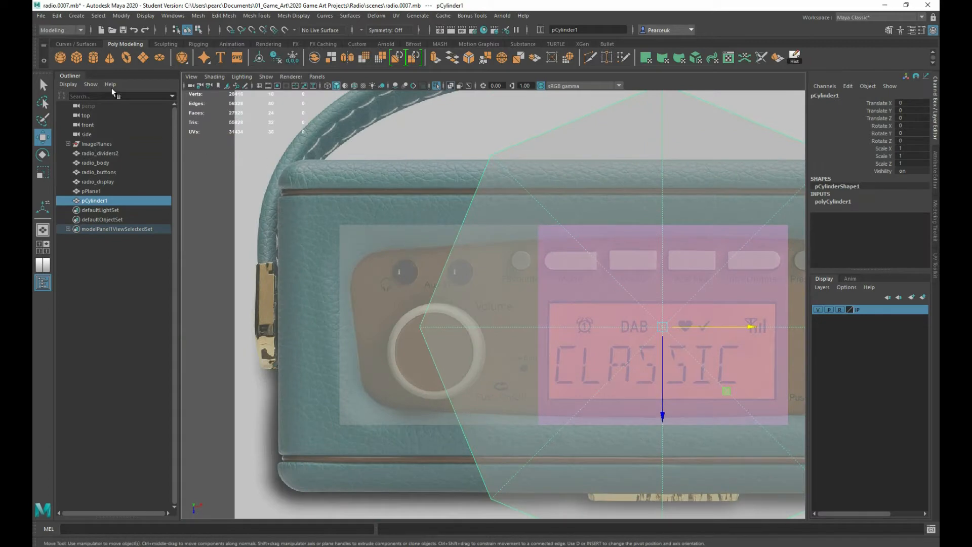
pyautogui.press('e')
pyautogui.press('r')
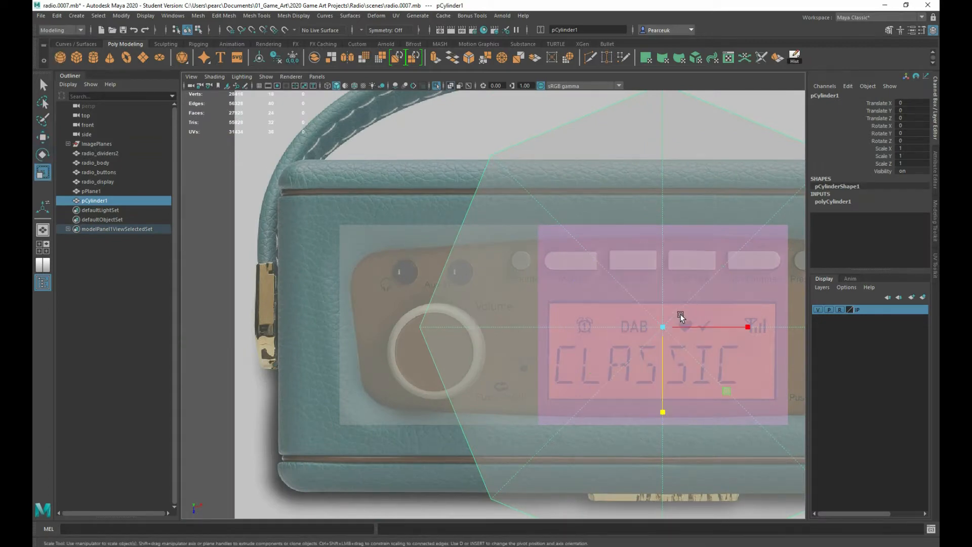
pyautogui.keyDown('alt'); pyautogui.moveTo(679, 317); pyautogui.dragTo(641, 227, button='right'); pyautogui.keyUp('alt')
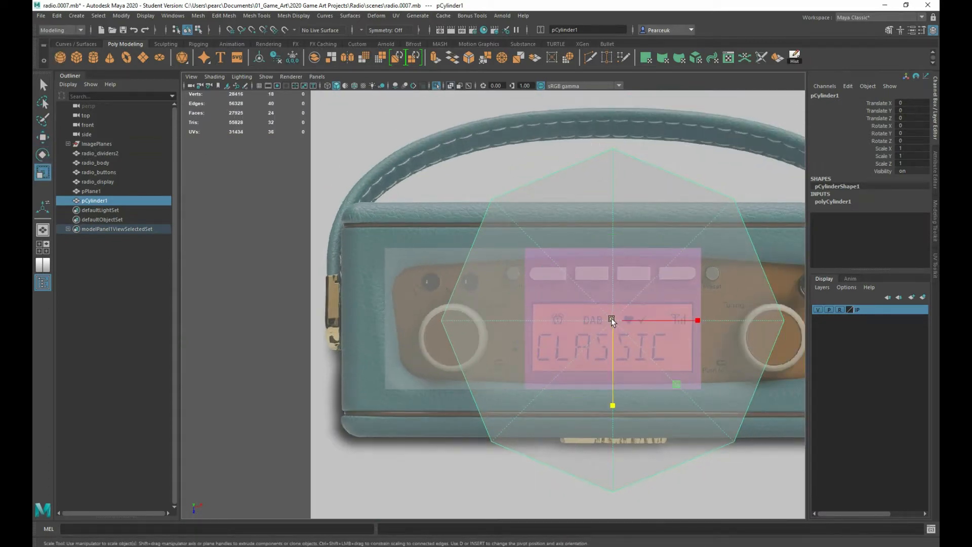
pyautogui.moveTo(611, 319); pyautogui.dragTo(420, 286)
pyautogui.press('w')
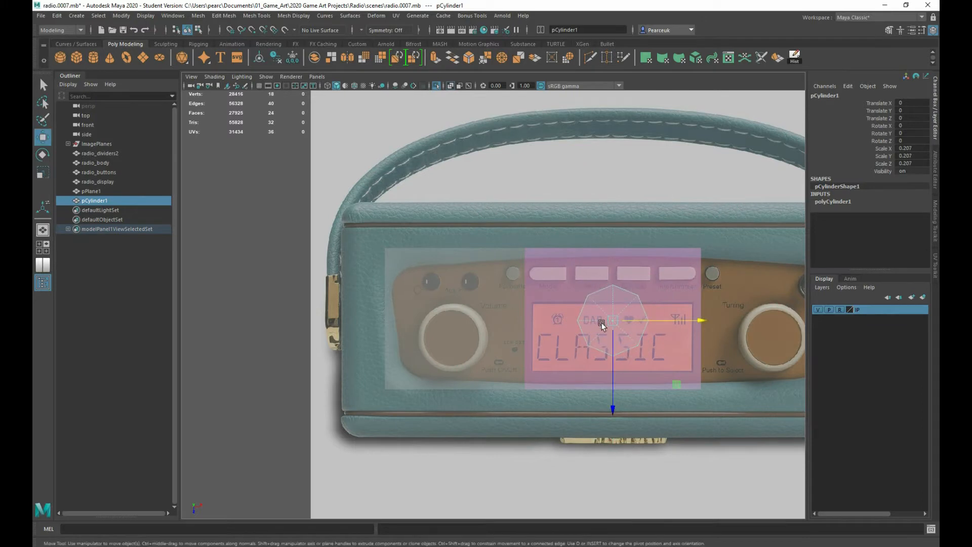
pyautogui.moveTo(612, 320); pyautogui.dragTo(426, 284)
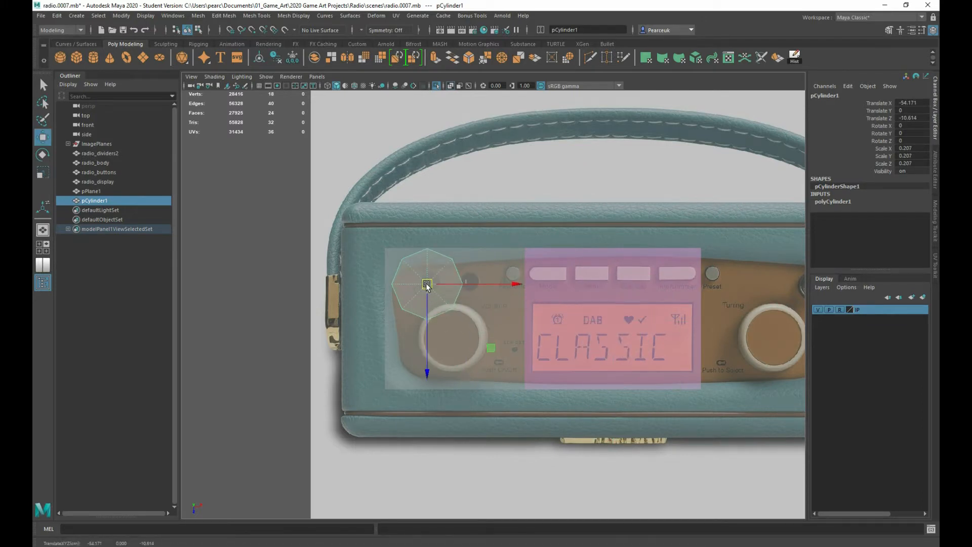
# Scale the cylinder uniformly to about 0.055 and align it with the headphone socket's outline in the reference.
pyautogui.scroll(3, 426, 283)
pyautogui.press('r')
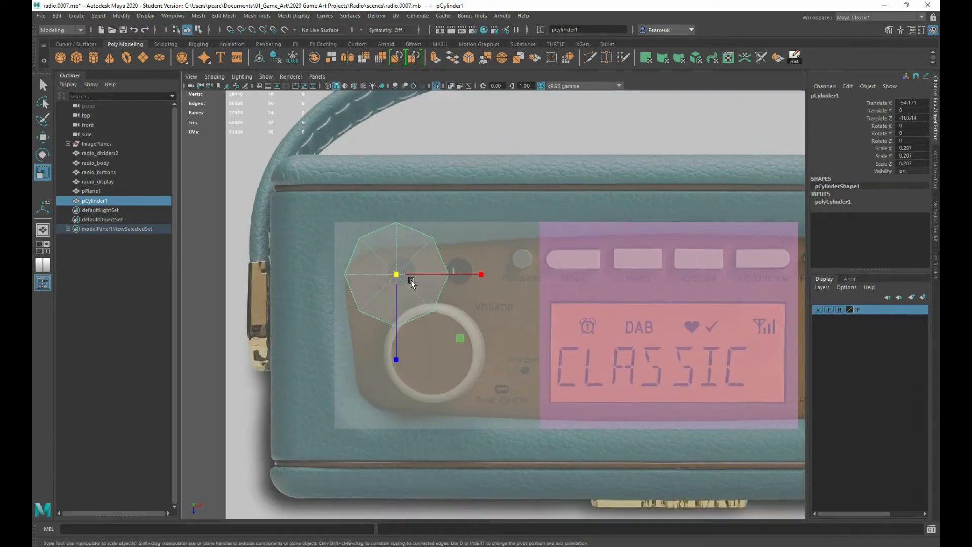
pyautogui.moveTo(397, 275); pyautogui.dragTo(345, 286)
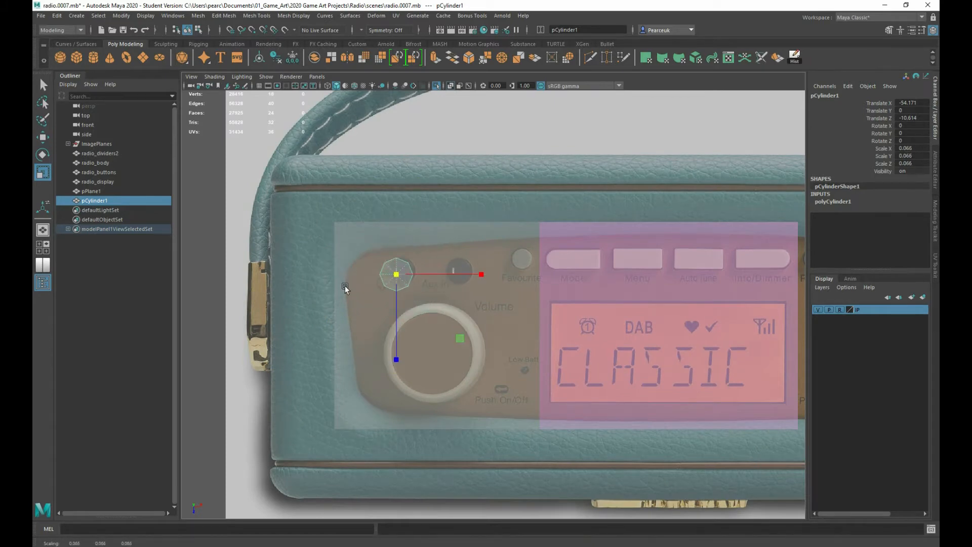
pyautogui.keyDown('alt'); pyautogui.moveTo(344, 285); pyautogui.dragTo(470, 288, button='middle'); pyautogui.keyUp('alt')
pyautogui.scroll(3, 488, 286)
pyautogui.keyDown('alt'); pyautogui.moveTo(535, 263); pyautogui.dragTo(419, 331, button='middle'); pyautogui.keyUp('alt')
pyautogui.scroll(2, 415, 330)
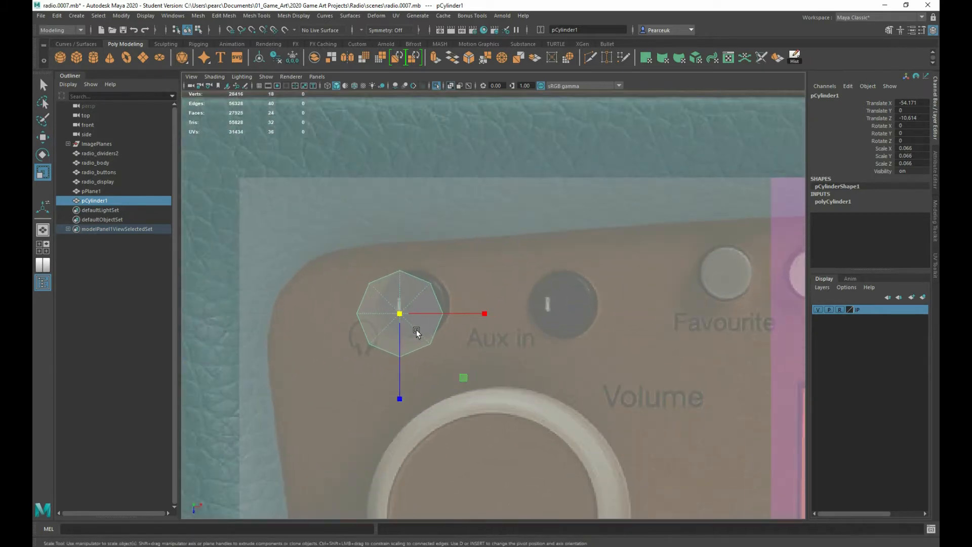
pyautogui.moveTo(399, 314); pyautogui.dragTo(463, 299)
pyautogui.press('w')
pyautogui.press('e')
pyautogui.press('r')
pyautogui.press('w')
# Raise the cylinder above the radio's top to a Translate Y of about 102.3.
pyautogui.press('space')
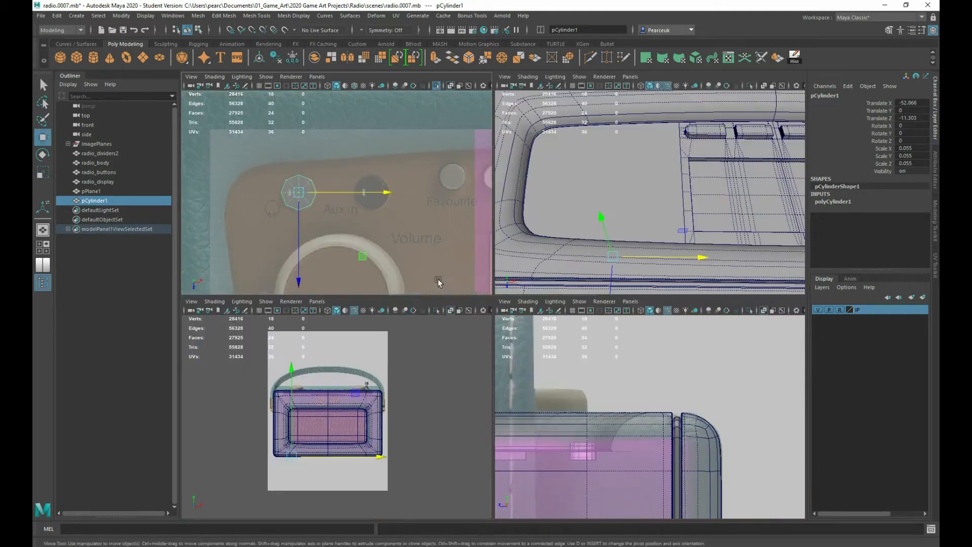
pyautogui.scroll(-5, 531, 183)
pyautogui.moveTo(639, 190); pyautogui.dragTo(631, 83)
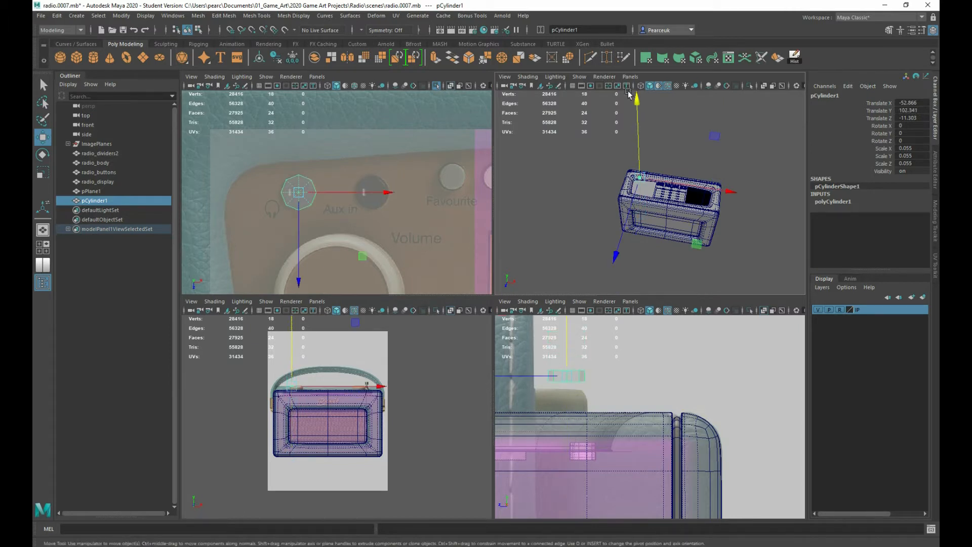
# Delete the cylinder's side and bottom faces, keeping only the top cap, and centre the remaining disc's pivot.
pyautogui.moveTo(584, 145); pyautogui.dragTo(584, 172, button='right')
pyautogui.moveTo(591, 379); pyautogui.dragTo(535, 387)
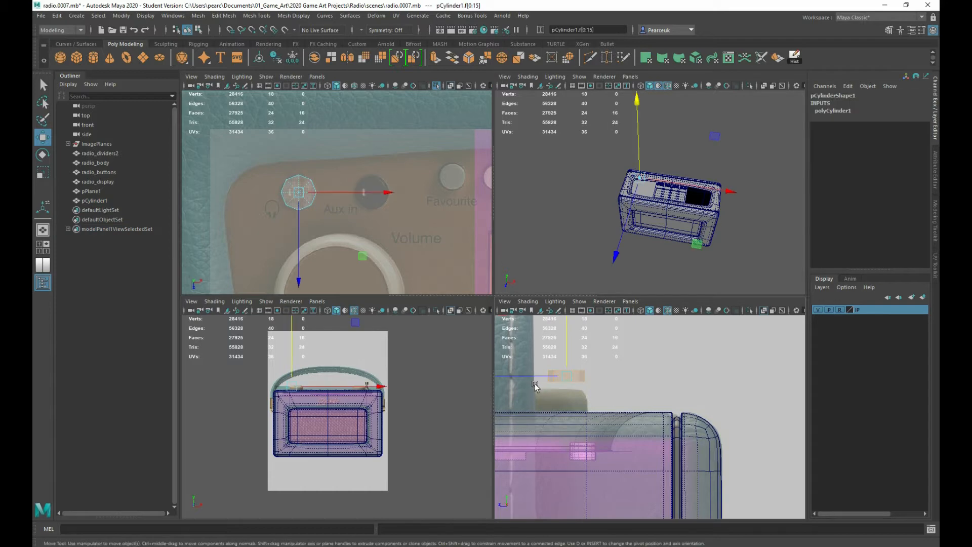
pyautogui.press('Delete')
pyautogui.scroll(8, 568, 286)
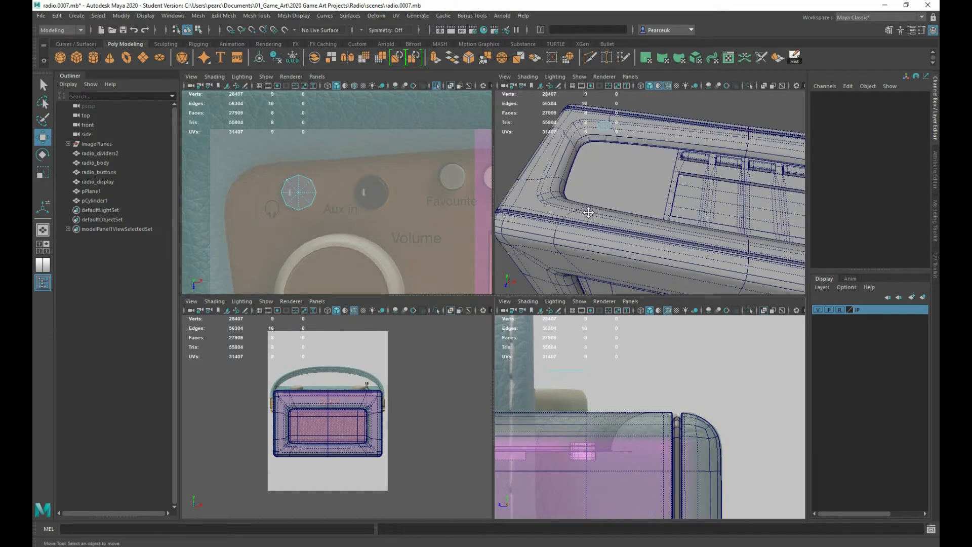
pyautogui.keyDown('alt'); pyautogui.moveTo(586, 211); pyautogui.dragTo(610, 257, button='middle'); pyautogui.keyUp('alt')
pyautogui.moveTo(629, 174); pyautogui.dragTo(649, 161, button='right')
pyautogui.click(259, 58)
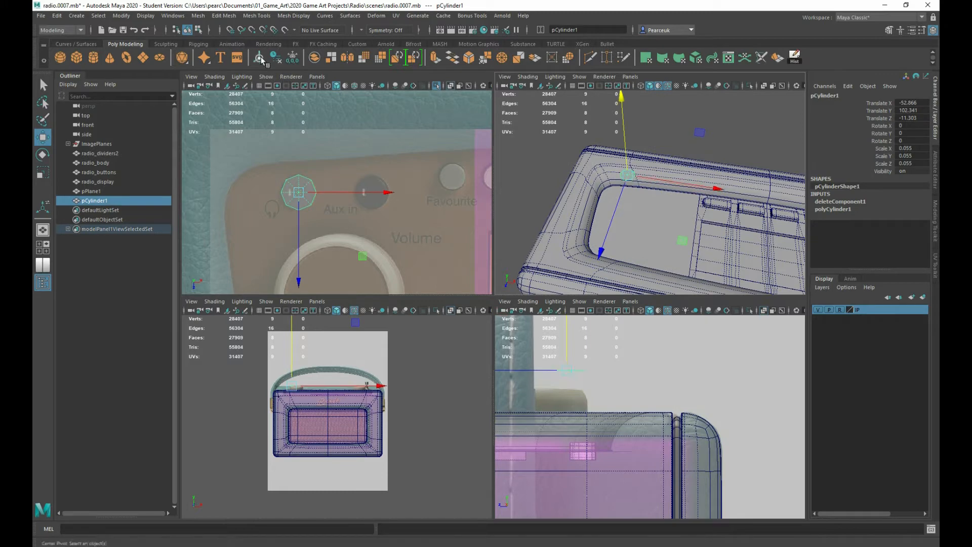
# Duplicate the disc and slide the copy along X onto the Aux in socket, at about X -41.5.
pyautogui.press('space')
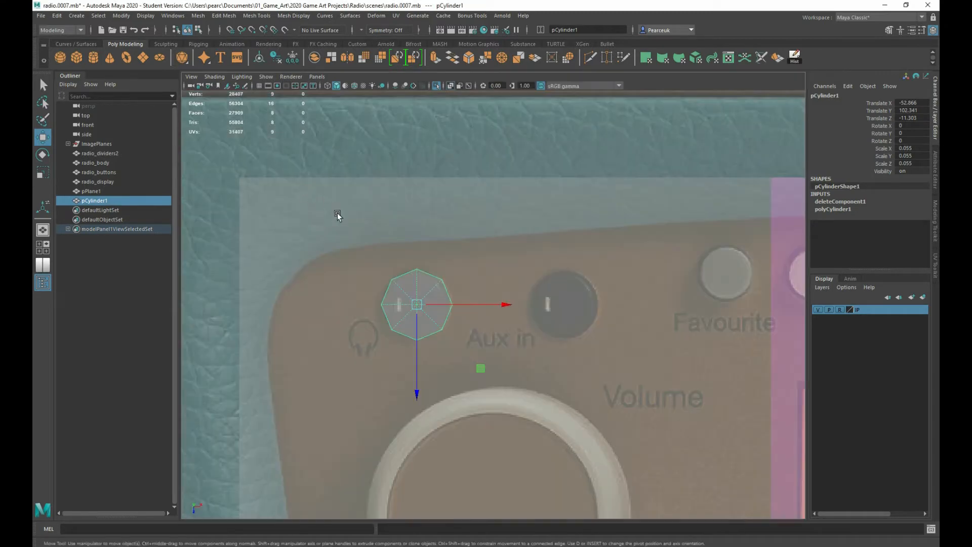
pyautogui.scroll(2, 439, 290)
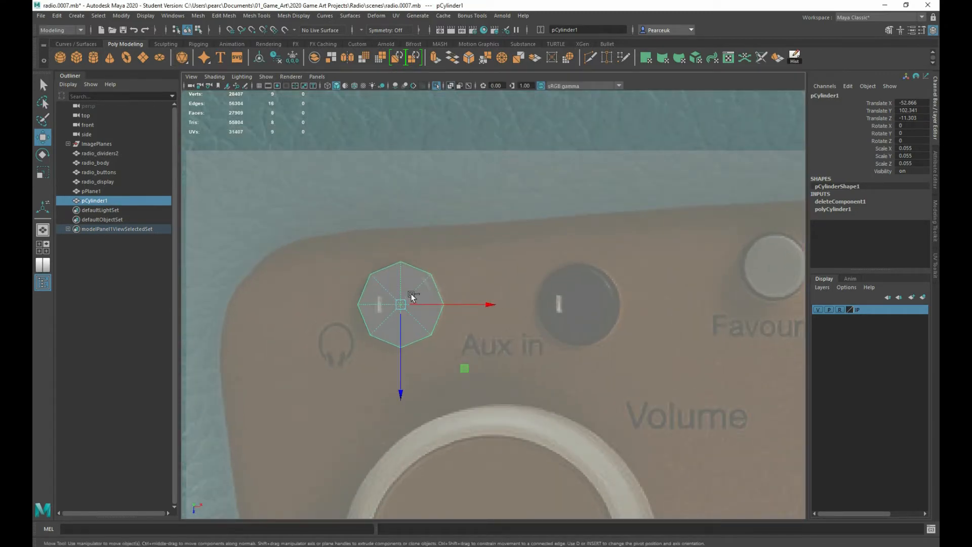
pyautogui.hotkey('ctrl', 'd')
pyautogui.moveTo(466, 310); pyautogui.dragTo(663, 333)
pyautogui.keyDown('alt'); pyautogui.moveTo(688, 331); pyautogui.dragTo(515, 303, button='middle'); pyautogui.keyUp('alt')
# Duplicate the Aux in disc, move the copy onto the Favourite button and scale it uniformly to about 0.045.
pyautogui.hotkey('ctrl', 'd')
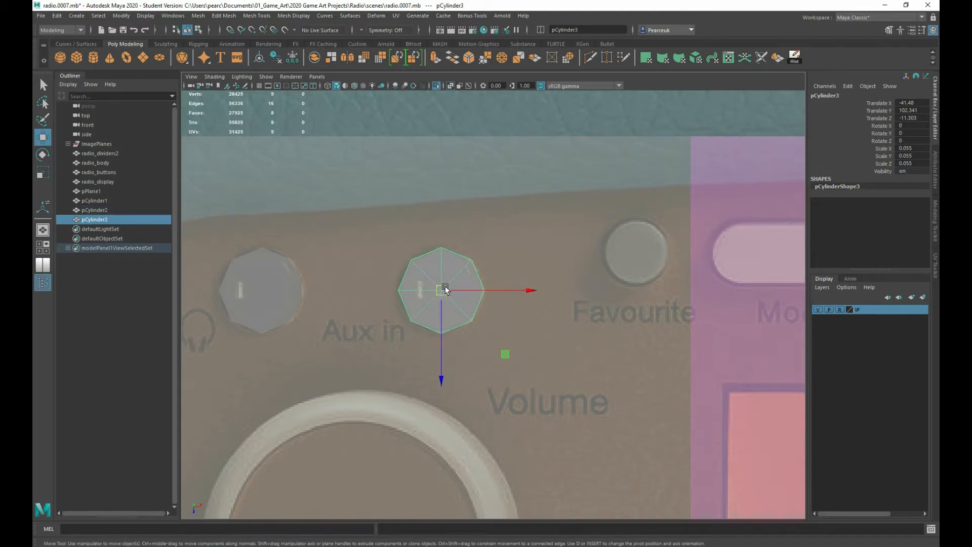
pyautogui.moveTo(505, 352); pyautogui.dragTo(702, 315)
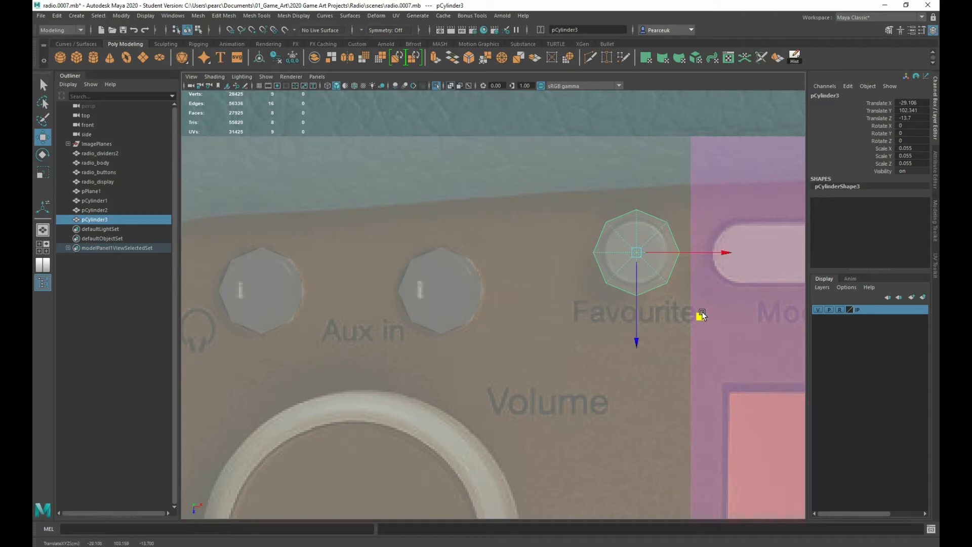
pyautogui.press('r')
pyautogui.moveTo(638, 258); pyautogui.dragTo(632, 253)
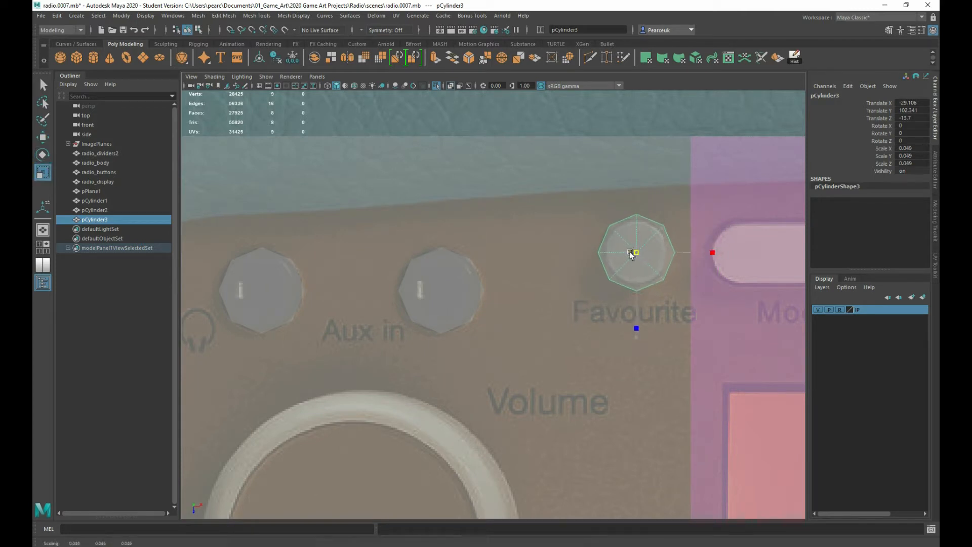
# Combine the headphone, Aux in and Favourite discs into a single mesh.
pyautogui.scroll(-2, 429, 346)
pyautogui.keyDown('alt'); pyautogui.moveTo(332, 393); pyautogui.dragTo(379, 245, button='middle'); pyautogui.keyUp('alt')
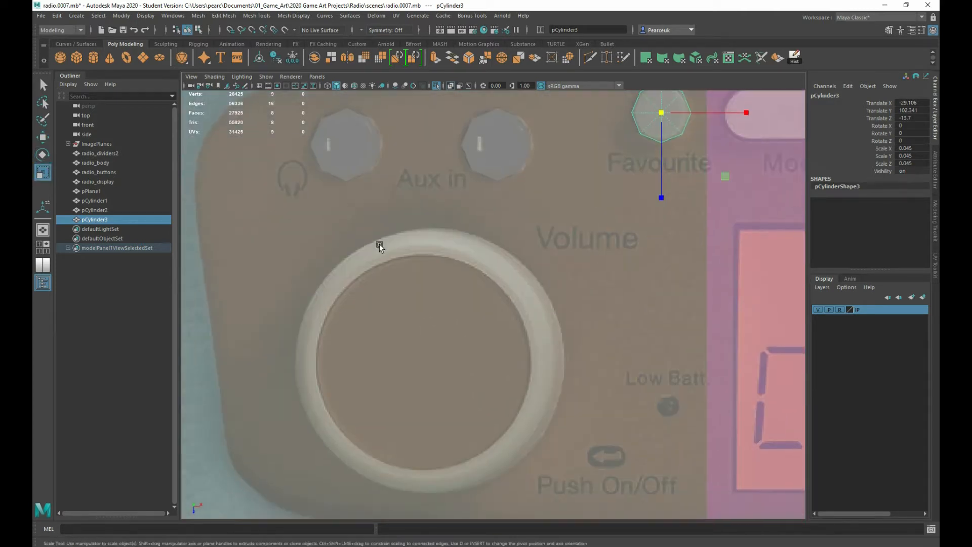
pyautogui.scroll(-2, 380, 240)
pyautogui.keyDown('alt'); pyautogui.moveTo(409, 288); pyautogui.dragTo(430, 338, button='middle'); pyautogui.keyUp('alt')
pyautogui.scroll(3, 462, 377)
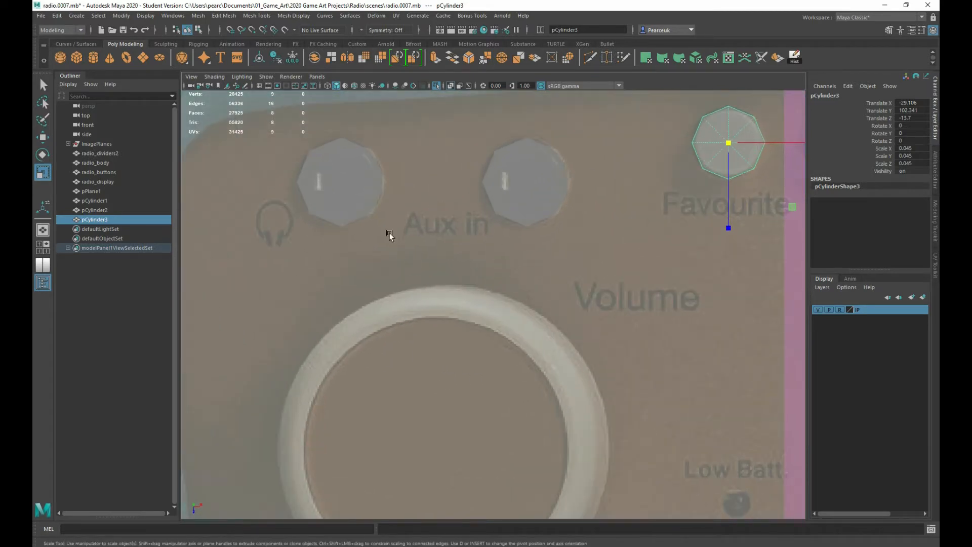
pyautogui.click(354, 197)
pyautogui.keyDown('shift'); pyautogui.click(546, 184); pyautogui.keyUp('shift')
pyautogui.keyDown('shift'); pyautogui.click(711, 149); pyautogui.keyUp('shift')
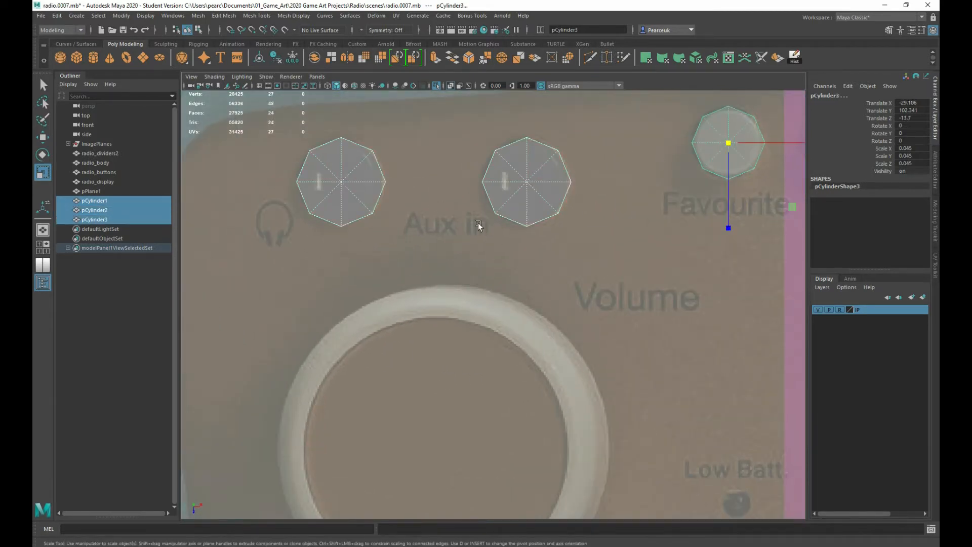
pyautogui.scroll(-2, 475, 369)
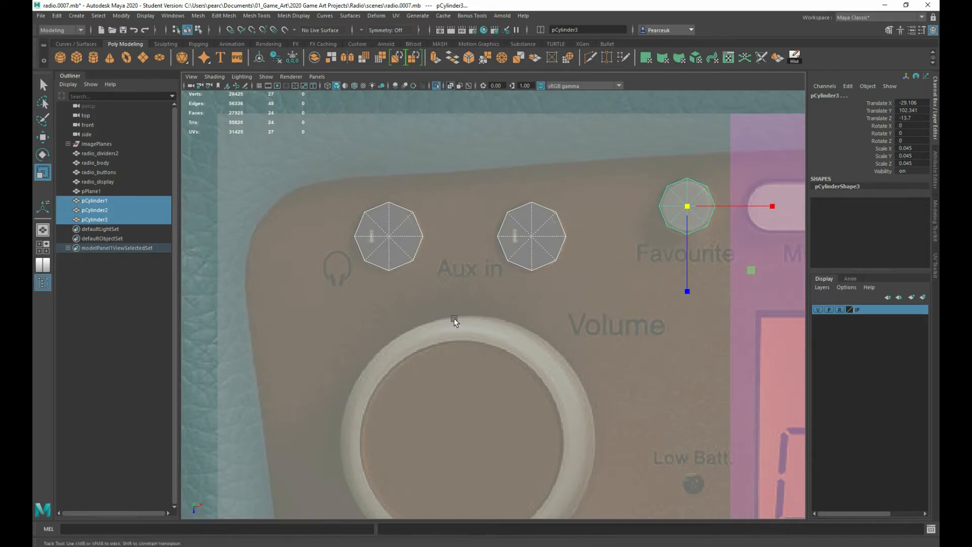
pyautogui.keyDown('alt'); pyautogui.moveTo(454, 317); pyautogui.dragTo(464, 356, button='middle'); pyautogui.keyUp('alt')
pyautogui.scroll(1, 427, 280)
pyautogui.keyDown('shift'); pyautogui.moveTo(393, 268); pyautogui.dragTo(376, 446, button='right'); pyautogui.keyUp('shift')
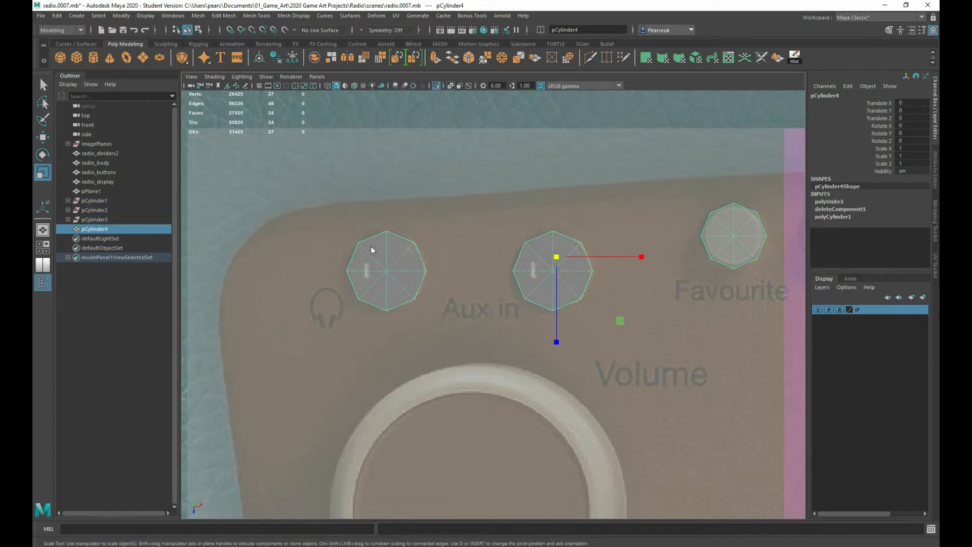
# Select the outer border edges of the headphone, Aux in and Favourite discs and extrude them outward with an offset of 0.3.
pyautogui.moveTo(370, 246); pyautogui.dragTo(372, 219, button='right')
pyautogui.doubleClick(387, 234)
pyautogui.keyDown('shift'); pyautogui.doubleClick(536, 238); pyautogui.keyUp('shift')
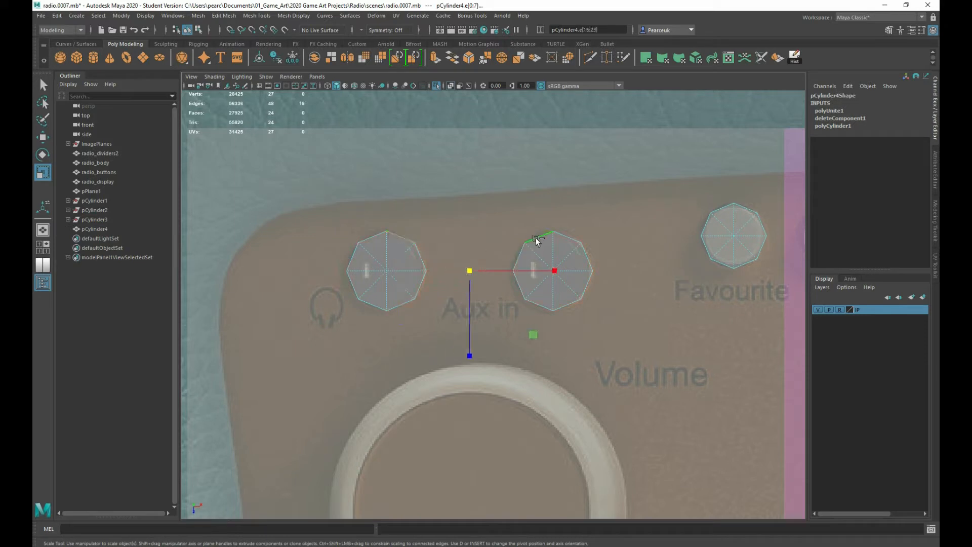
pyautogui.keyDown('shift'); pyautogui.doubleClick(704, 223); pyautogui.keyUp('shift')
pyautogui.click(660, 250)
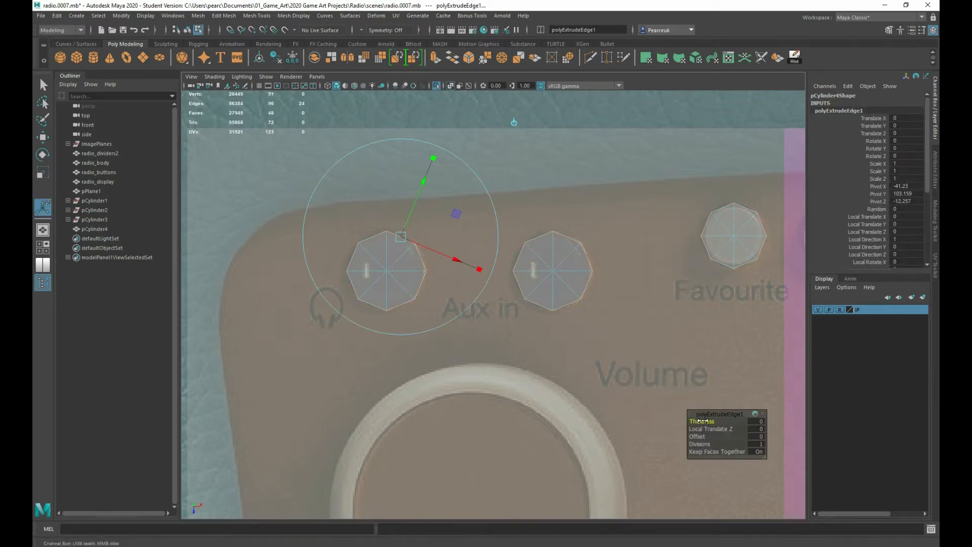
pyautogui.hotkey('ctrl', 'z')
pyautogui.moveTo(695, 436); pyautogui.dragTo(697, 436)
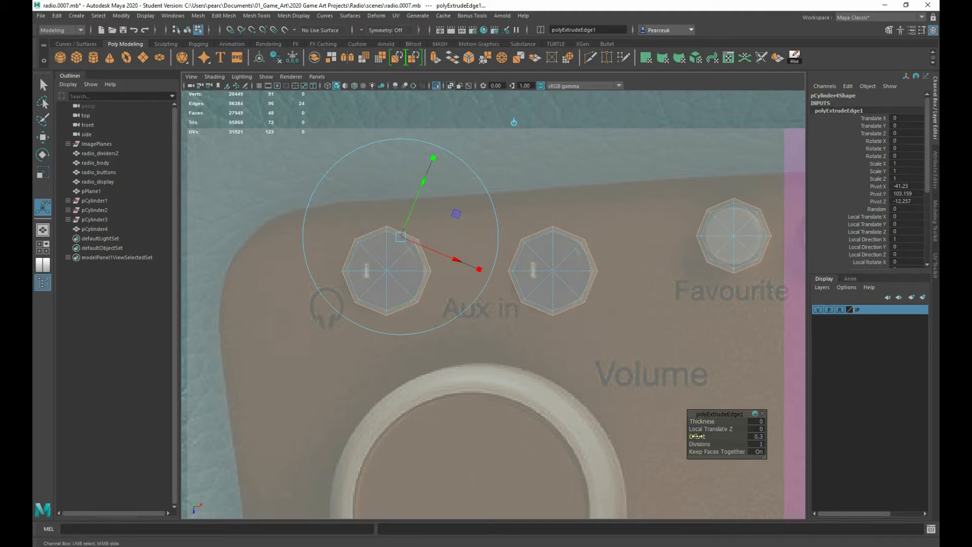
pyautogui.keyDown('alt'); pyautogui.moveTo(579, 300); pyautogui.dragTo(413, 334, button='middle'); pyautogui.keyUp('alt')
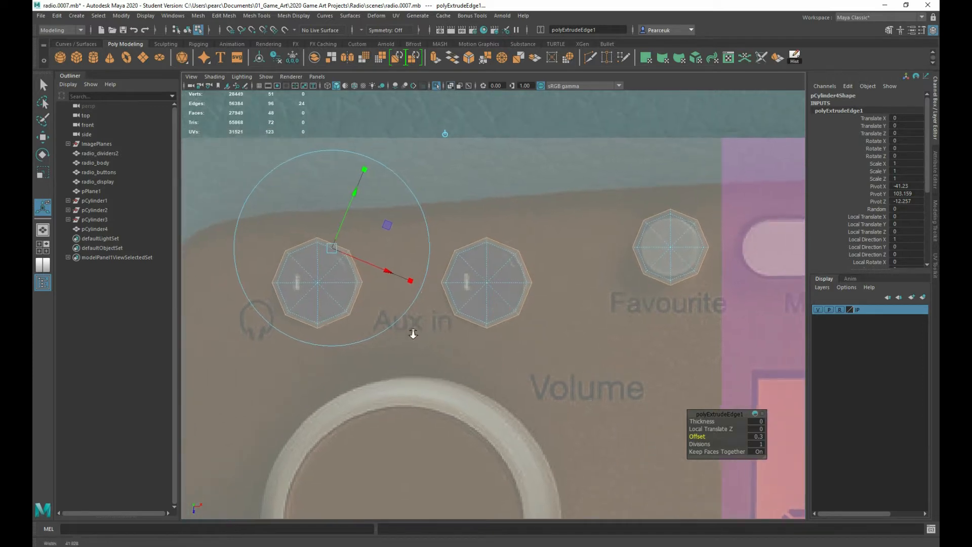
pyautogui.scroll(1, 414, 333)
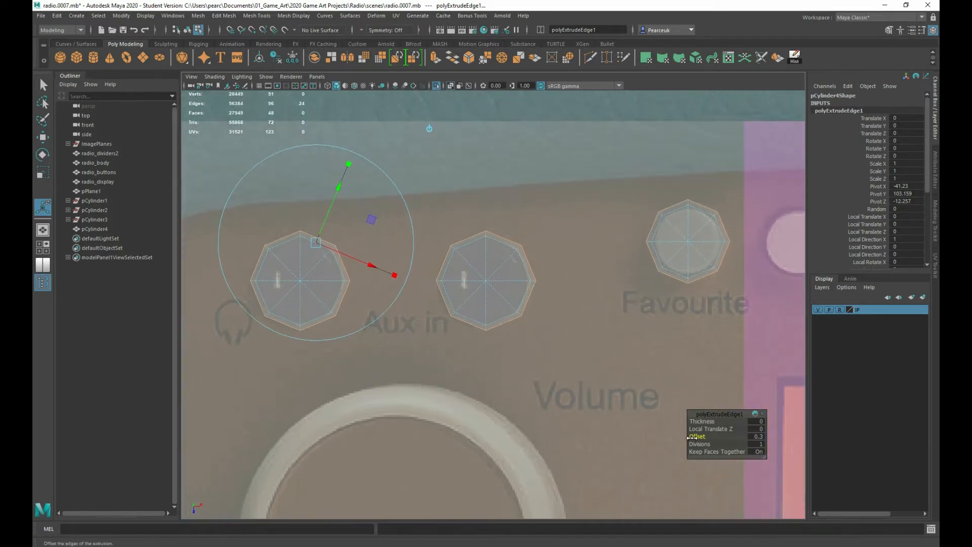
# Extrude the three discs' outer border edges again with an offset of 0.9 to form a wider surrounding ring.
pyautogui.click(692, 437)
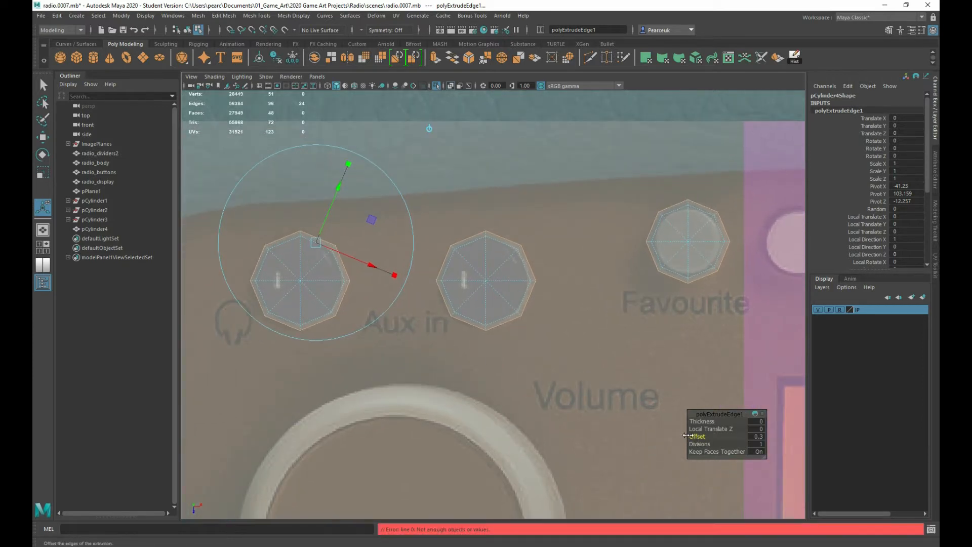
pyautogui.hotkey('ctrl', 'e')
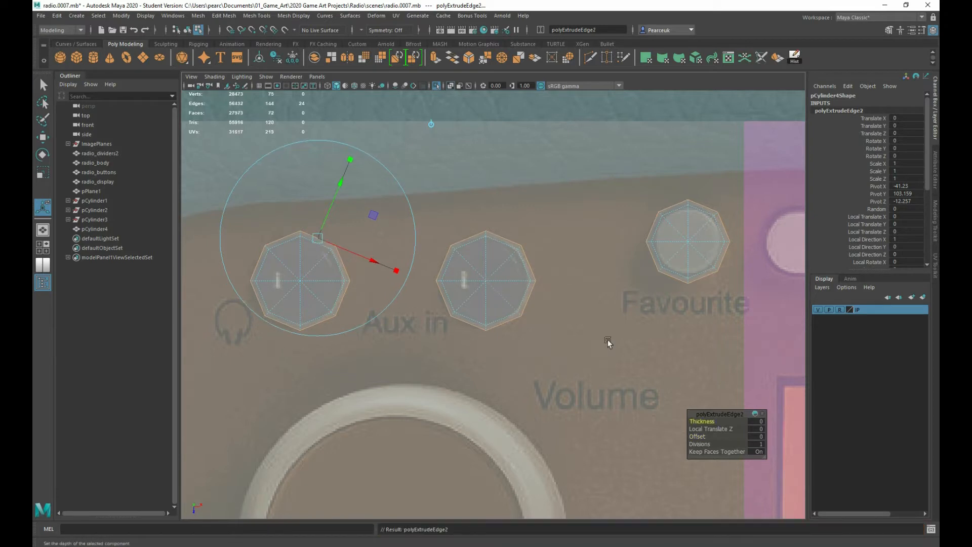
pyautogui.moveTo(702, 436); pyautogui.dragTo(707, 437)
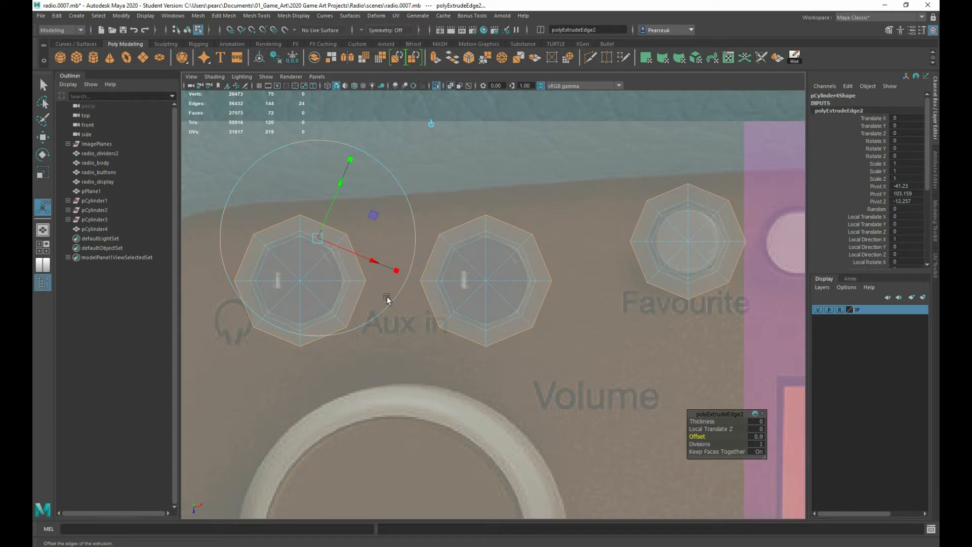
pyautogui.press('q')
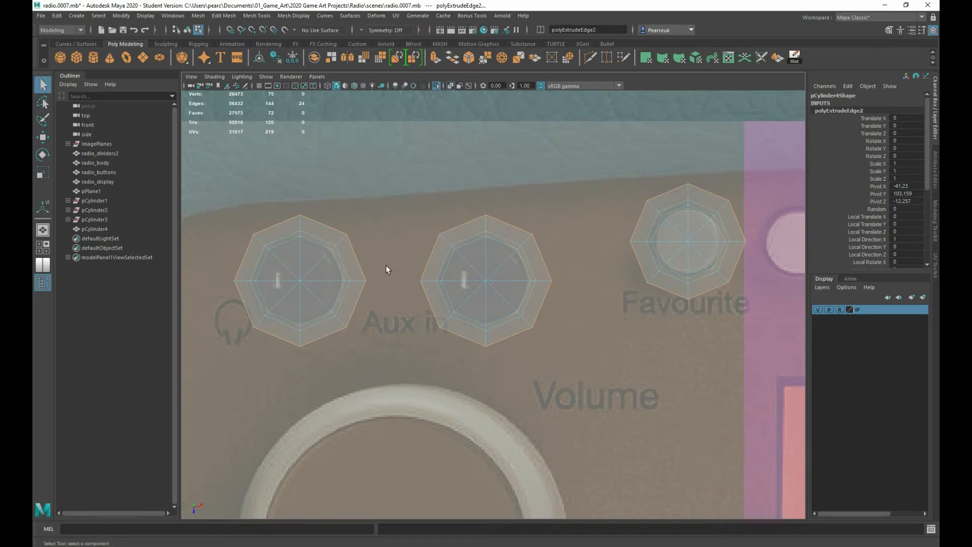
pyautogui.click(356, 248)
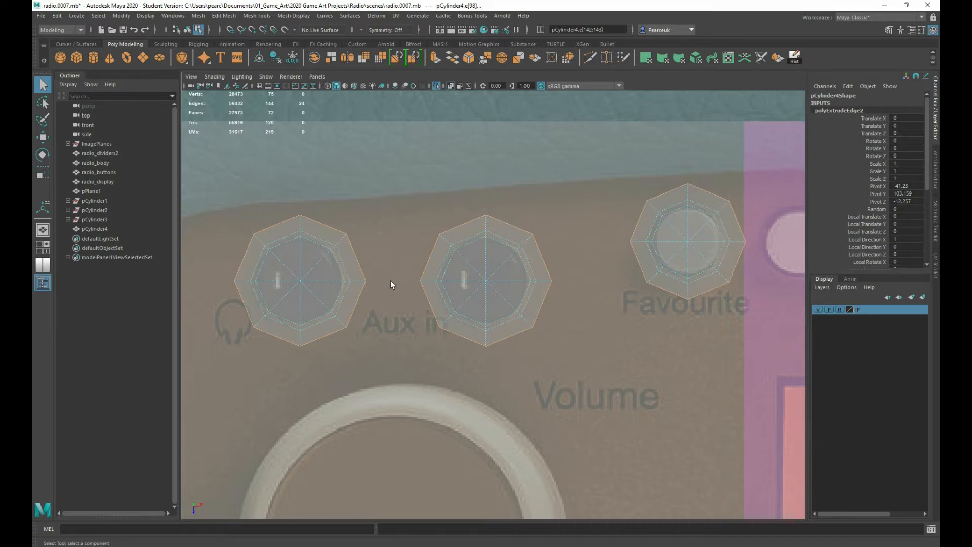
# Bridge the facing outer edges of the headphone and Aux in rings to join the two sockets.
pyautogui.scroll(-3, 334, 253)
pyautogui.keyDown('alt'); pyautogui.moveTo(333, 251); pyautogui.dragTo(342, 301, button='middle'); pyautogui.keyUp('alt')
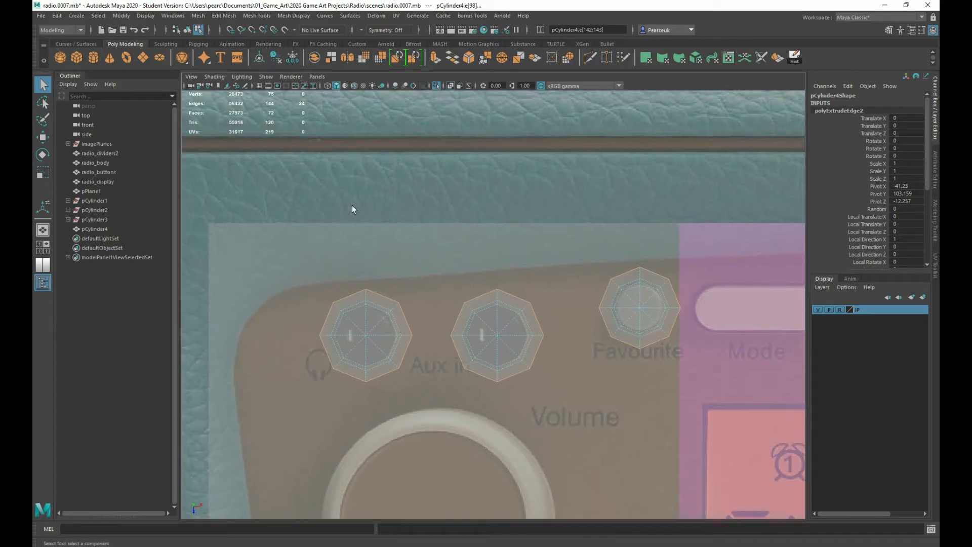
pyautogui.keyDown('alt'); pyautogui.moveTo(439, 331); pyautogui.dragTo(412, 273, button='middle'); pyautogui.keyUp('alt')
pyautogui.keyDown('alt'); pyautogui.moveTo(410, 272); pyautogui.dragTo(454, 288, button='right'); pyautogui.keyUp('alt')
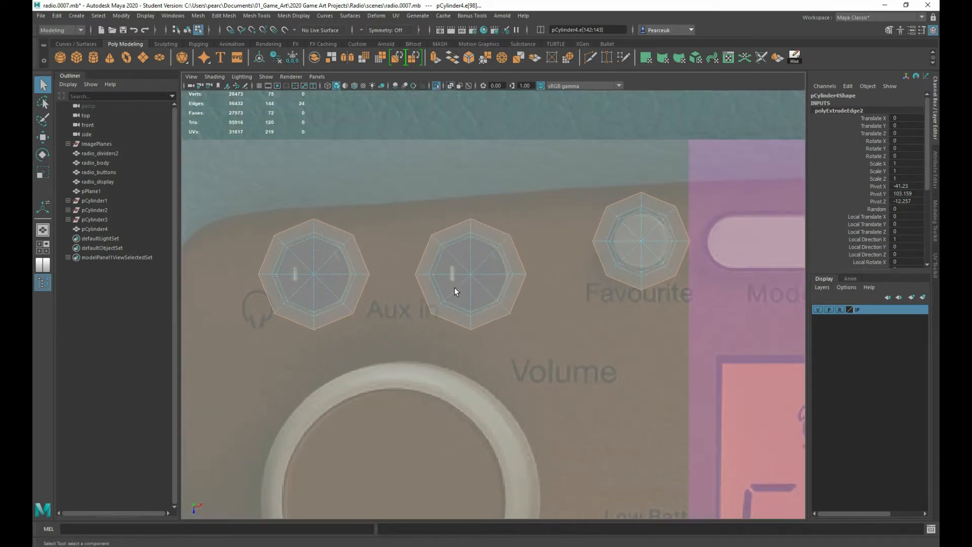
pyautogui.keyDown('alt'); pyautogui.moveTo(454, 287); pyautogui.dragTo(481, 292, button='middle'); pyautogui.keyUp('alt')
pyautogui.moveTo(381, 277); pyautogui.dragTo(374, 241, button='right')
pyautogui.click(387, 254)
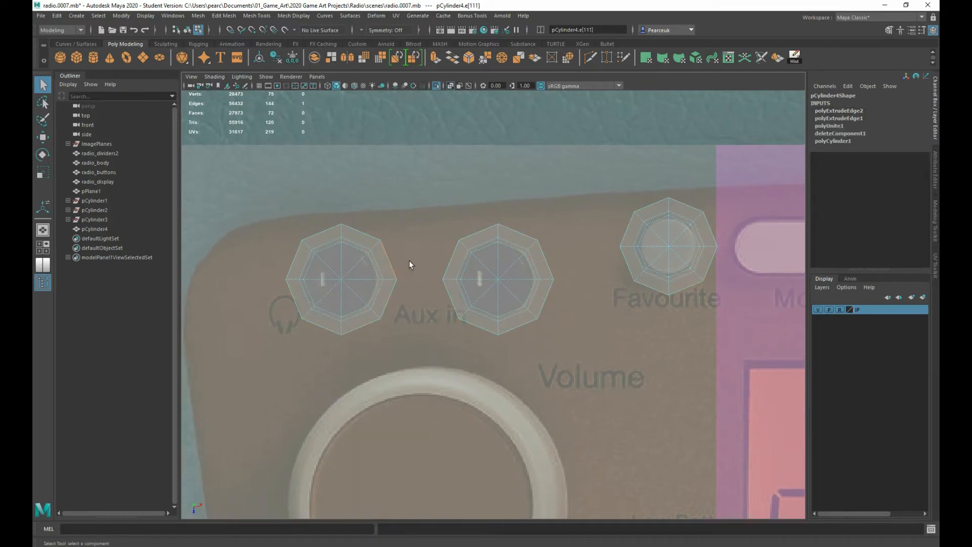
pyautogui.keyDown('shift'); pyautogui.click(450, 294); pyautogui.keyUp('shift')
pyautogui.keyDown('shift'); pyautogui.moveTo(407, 305); pyautogui.dragTo(411, 419, button='right'); pyautogui.keyUp('shift')
# Bridge the facing outer edges of the Aux in and Favourite rings.
pyautogui.keyDown('alt'); pyautogui.moveTo(481, 329); pyautogui.dragTo(398, 306, button='middle'); pyautogui.keyUp('alt')
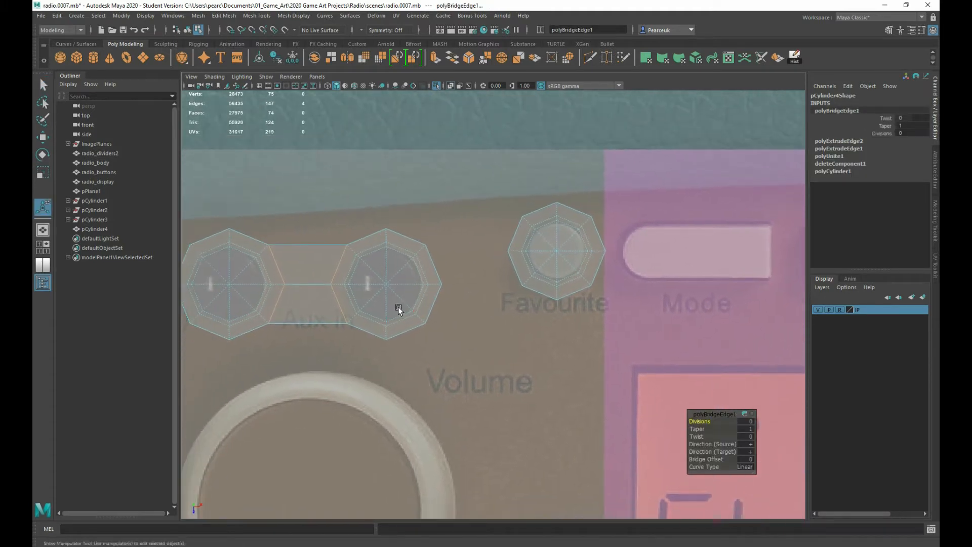
pyautogui.click(434, 271)
pyautogui.click(515, 272)
pyautogui.keyDown('shift'); pyautogui.moveTo(483, 339); pyautogui.dragTo(479, 454, button='right'); pyautogui.keyUp('shift')
# Extrude the Favourite ring's two lower edges down past its label and flatten them into a straight line.
pyautogui.keyDown('alt'); pyautogui.moveTo(452, 434); pyautogui.dragTo(459, 288, button='middle'); pyautogui.keyUp('alt')
pyautogui.click(460, 278)
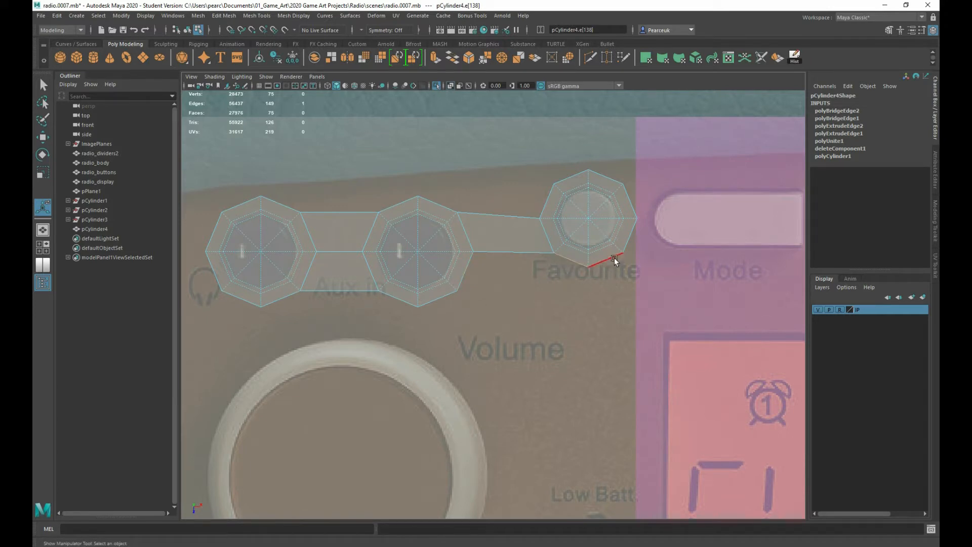
pyautogui.keyDown('shift'); pyautogui.moveTo(604, 263); pyautogui.dragTo(559, 329, button='right'); pyautogui.keyUp('shift')
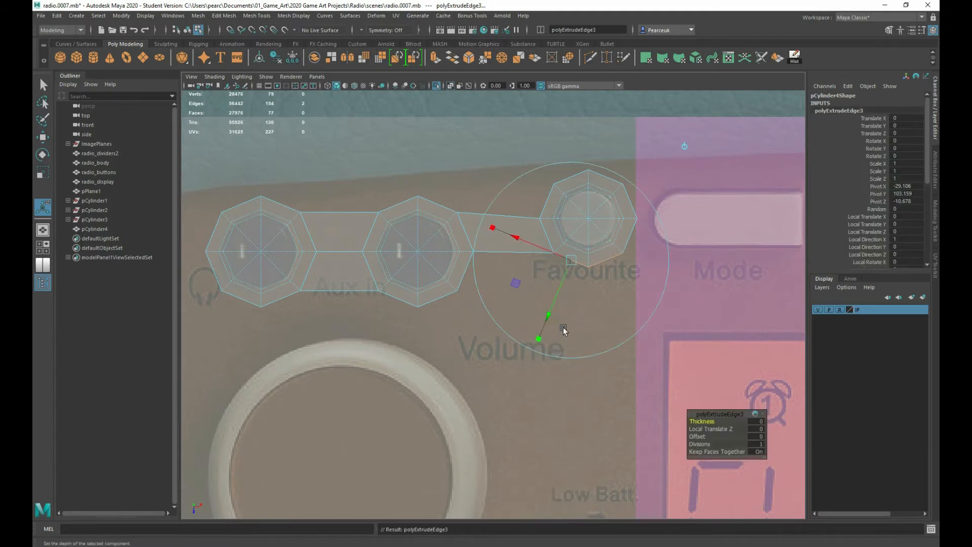
pyautogui.moveTo(597, 307); pyautogui.dragTo(597, 355)
pyautogui.press('r')
pyautogui.moveTo(589, 396); pyautogui.dragTo(577, 197)
# Extrude the two lower edges of both the headphone and Aux in rings down to the volume knob's top and flatten them.
pyautogui.keyDown('alt'); pyautogui.moveTo(466, 289); pyautogui.dragTo(509, 294, button='middle'); pyautogui.keyUp('alt')
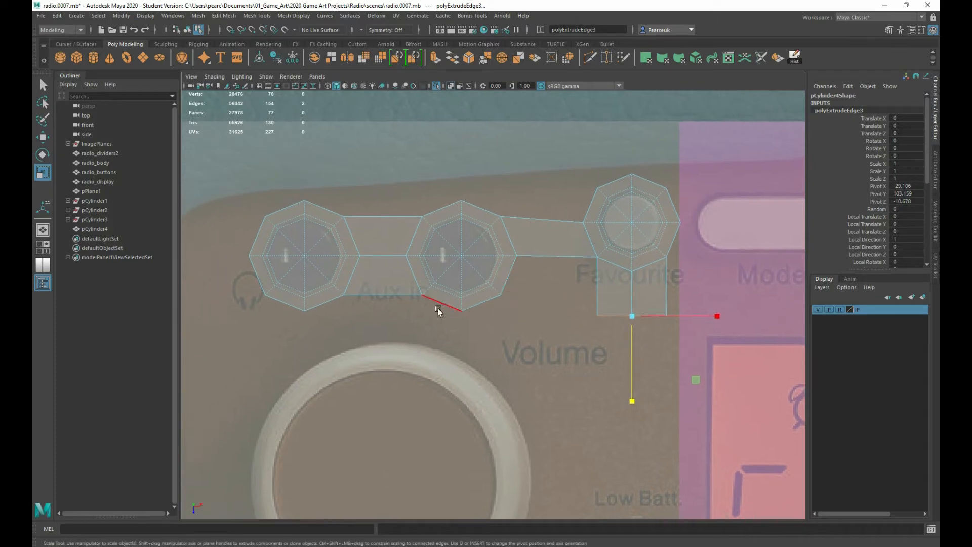
pyautogui.click(443, 302)
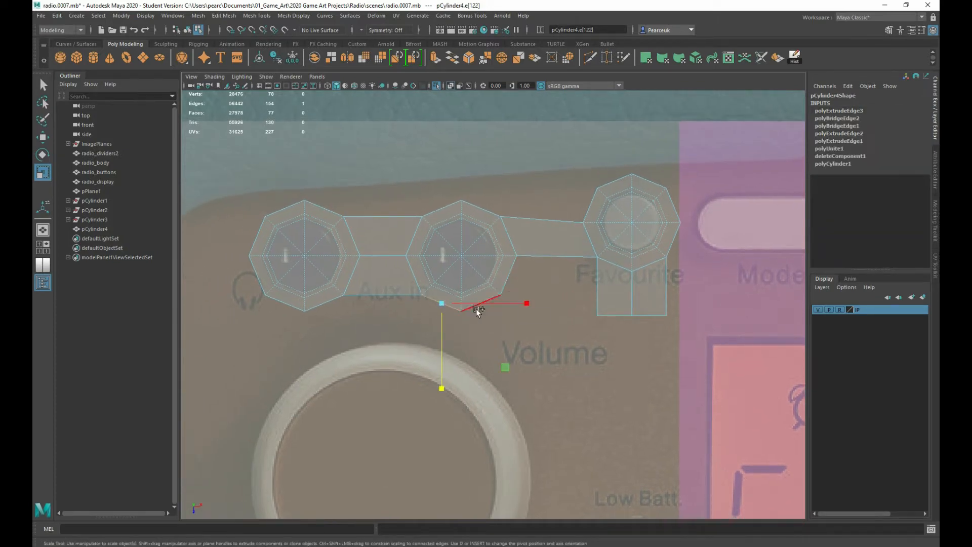
pyautogui.keyDown('shift'); pyautogui.click(479, 306); pyautogui.keyUp('shift')
pyautogui.keyDown('shift'); pyautogui.click(332, 302); pyautogui.keyUp('shift')
pyautogui.keyDown('shift'); pyautogui.click(281, 304); pyautogui.keyUp('shift')
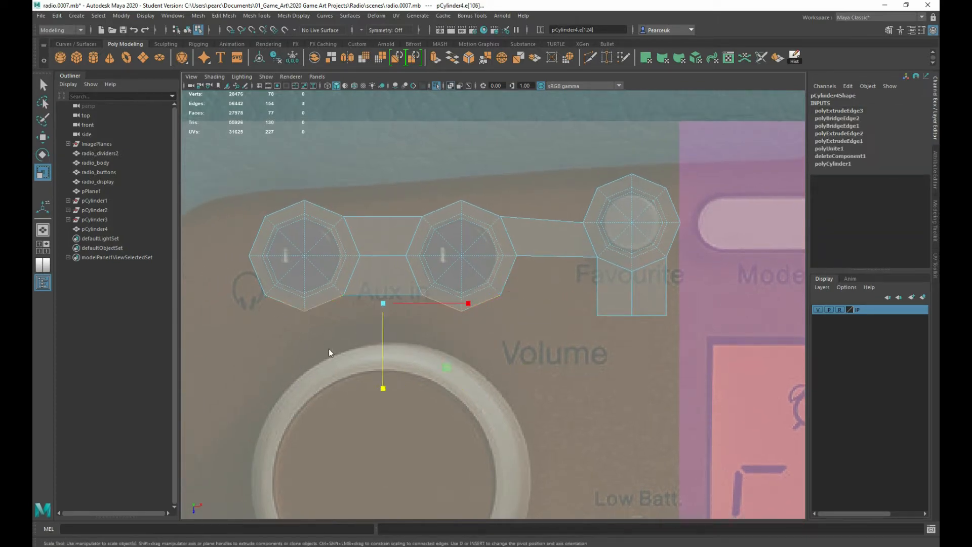
pyautogui.keyDown('shift'); pyautogui.moveTo(329, 348); pyautogui.dragTo(328, 368, button='right'); pyautogui.keyUp('shift')
pyautogui.press('w')
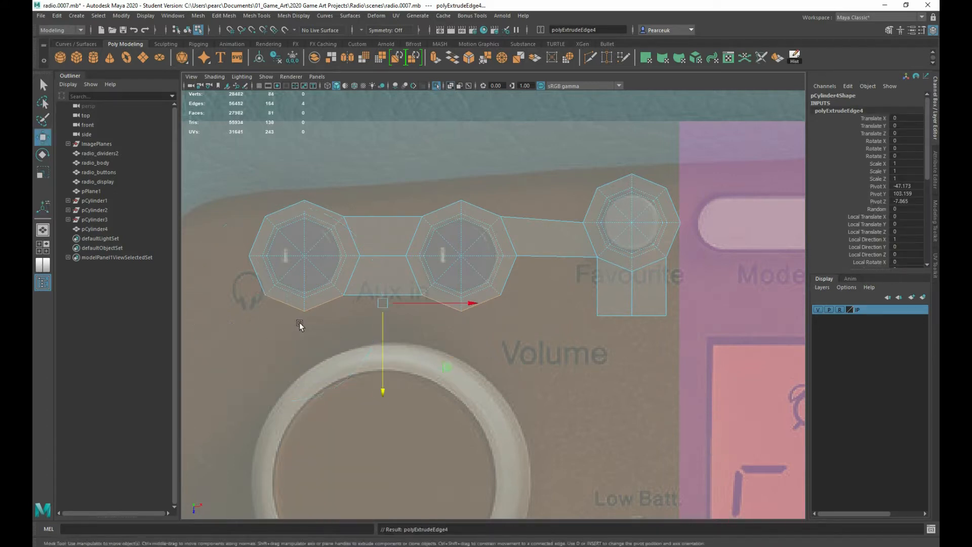
pyautogui.moveTo(384, 379); pyautogui.dragTo(385, 429)
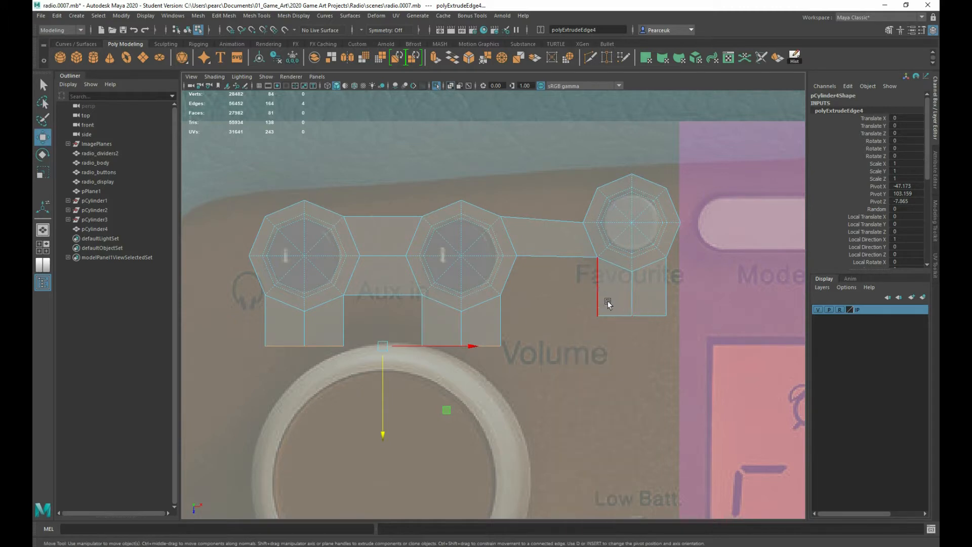
# Move the bottom edges of the Favourite extension down in Z, level with the bottom of the Aux in extension.
pyautogui.click(619, 313)
pyautogui.press('q')
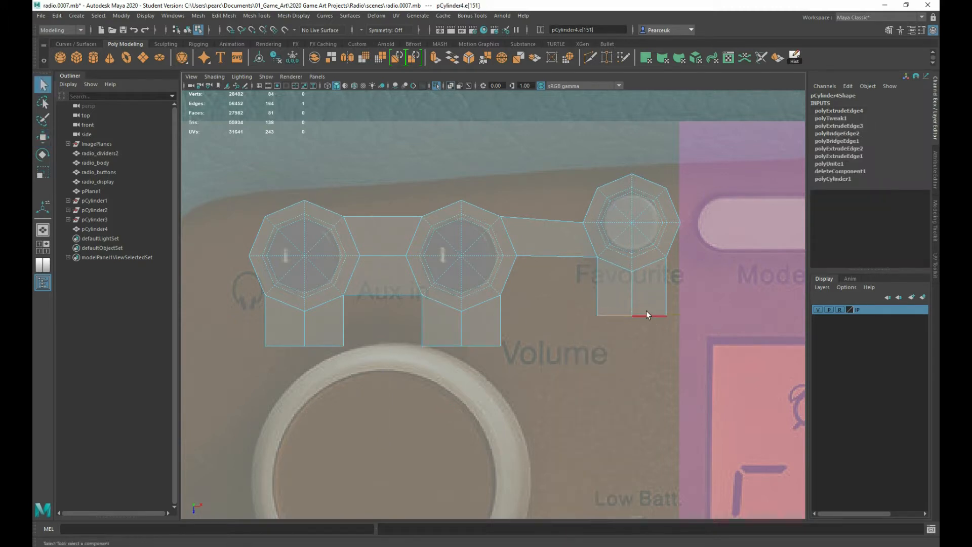
pyautogui.keyDown('shift'); pyautogui.click(646, 311); pyautogui.keyUp('shift')
pyautogui.press('w')
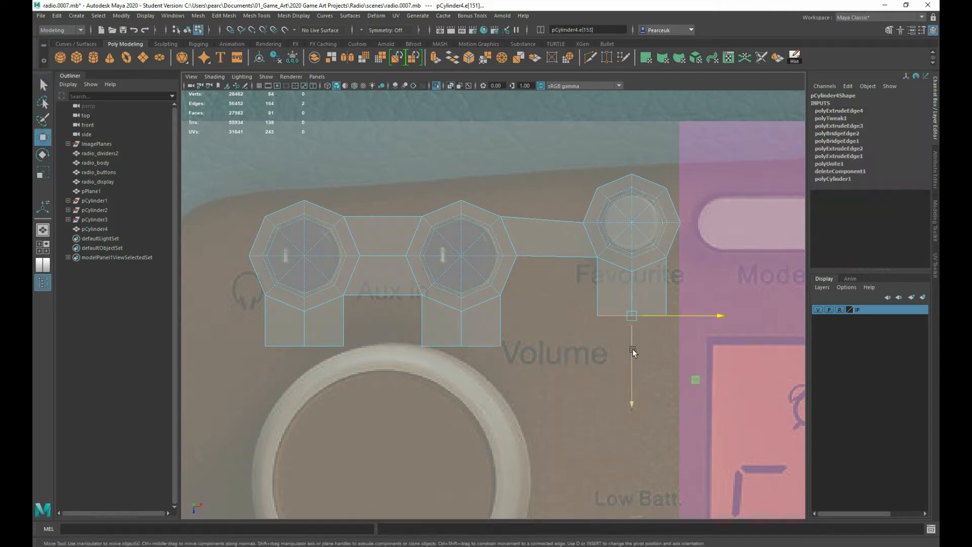
pyautogui.moveTo(633, 348); pyautogui.dragTo(607, 368)
pyautogui.moveTo(498, 355); pyautogui.dragTo(491, 345)
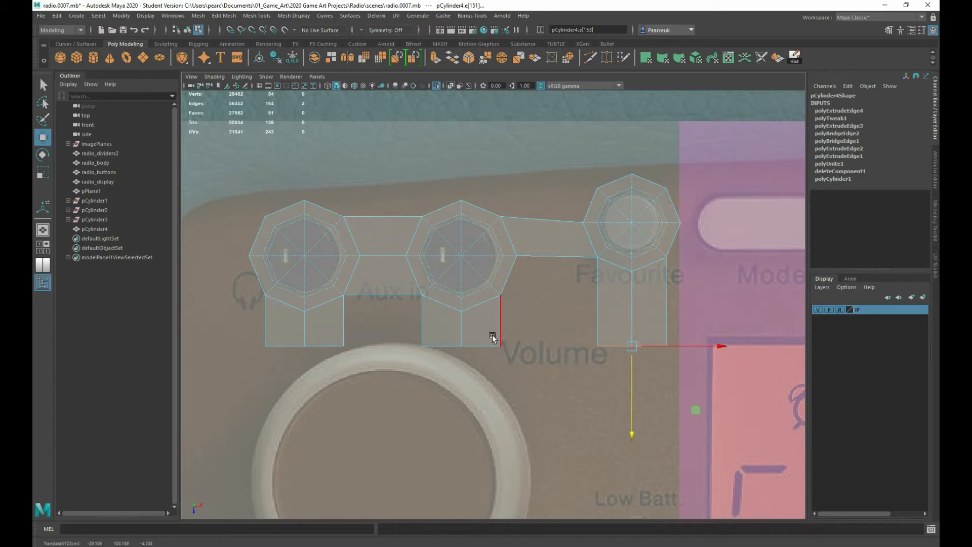
# Cut a horizontal edge loop across the Favourite extension with the Multi-Cut tool.
pyautogui.scroll(1, 492, 335)
pyautogui.keyDown('alt'); pyautogui.moveTo(606, 305); pyautogui.dragTo(581, 299, button='middle'); pyautogui.keyUp('alt')
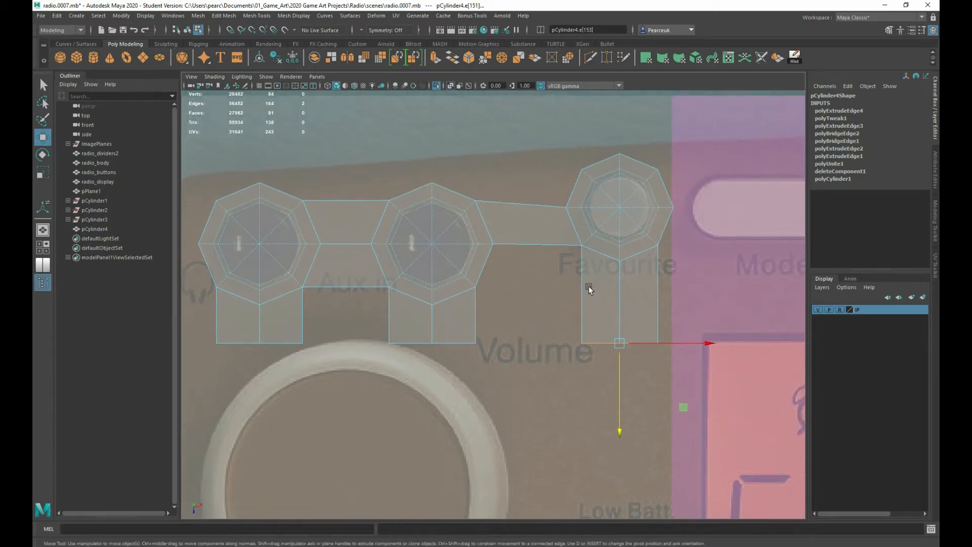
pyautogui.keyDown('shift'); pyautogui.moveTo(588, 286); pyautogui.dragTo(557, 288, button='right'); pyautogui.keyUp('shift')
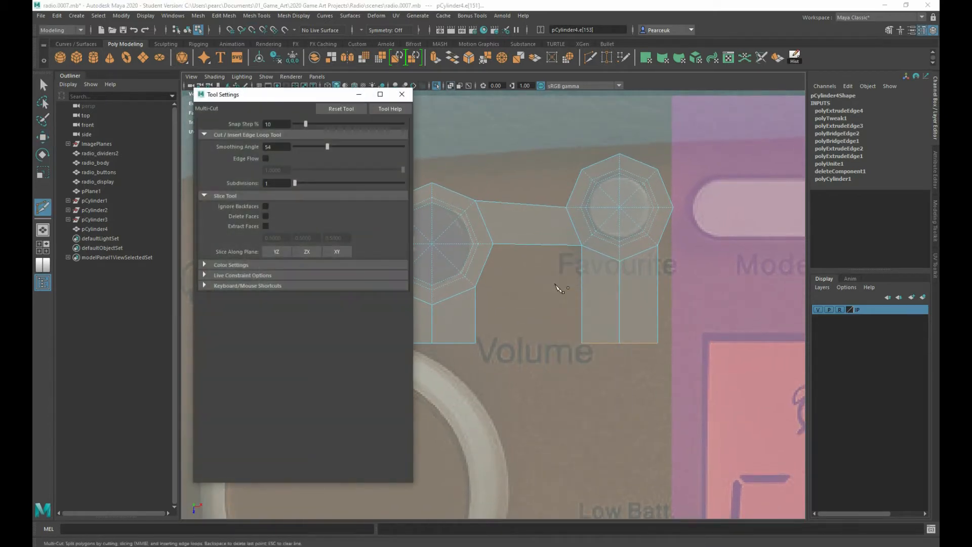
pyautogui.click(401, 94)
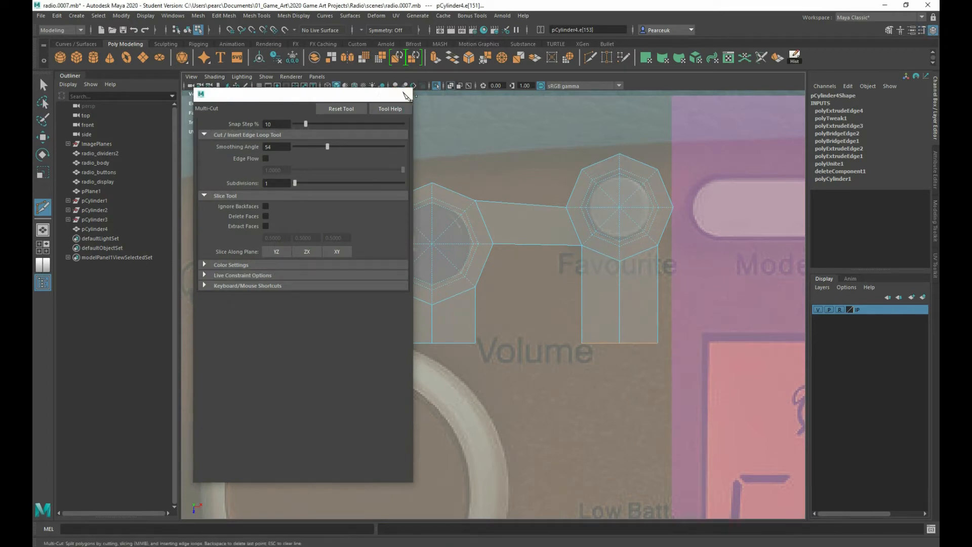
pyautogui.click(618, 337)
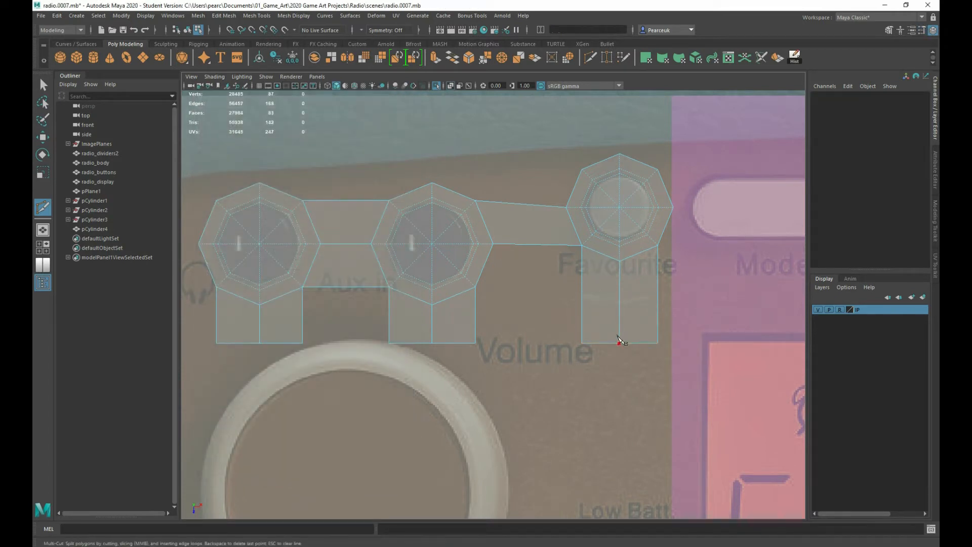
pyautogui.press('q')
# Flatten the new edge loop on the Favourite extension and move it up level with the Aux in ring's lower corners.
pyautogui.doubleClick(605, 300)
pyautogui.press('e')
pyautogui.press('r')
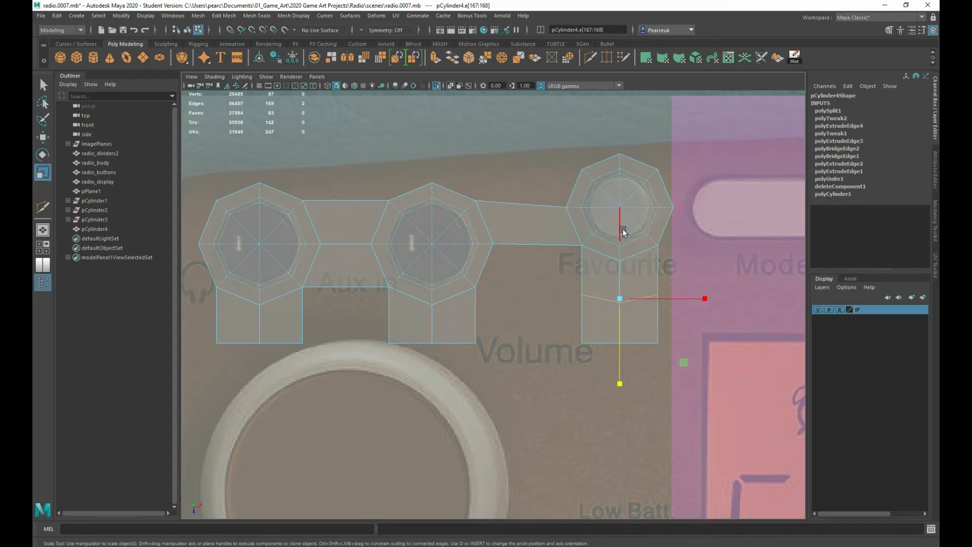
pyautogui.press('w')
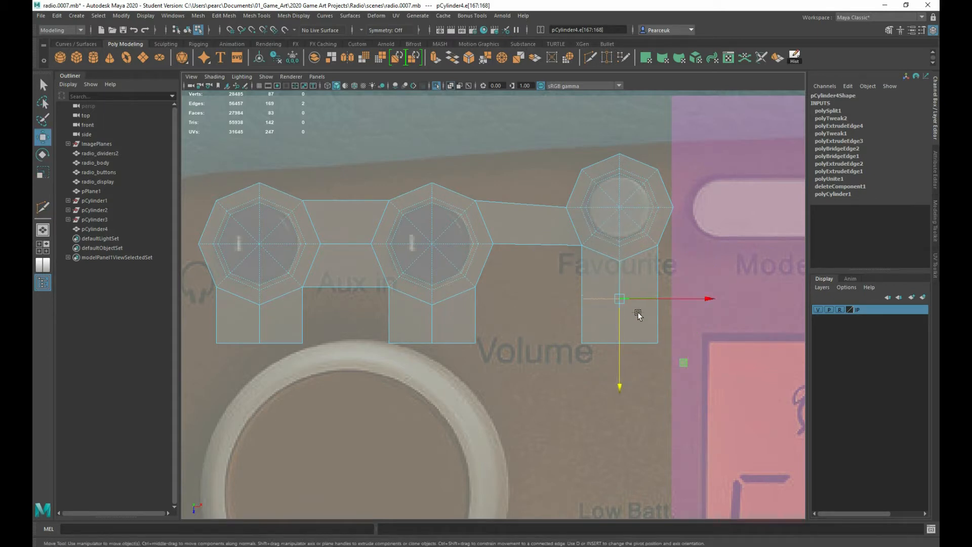
pyautogui.moveTo(620, 383); pyautogui.dragTo(623, 371)
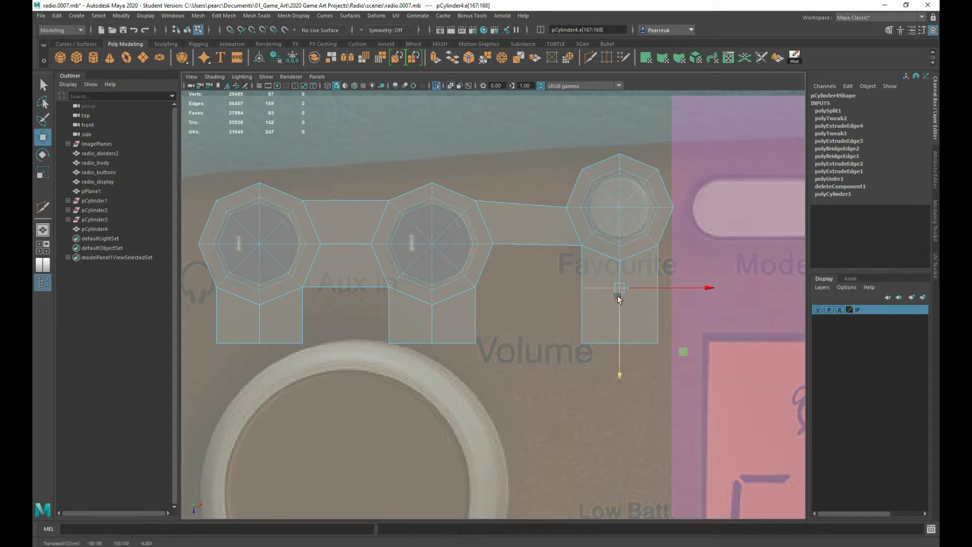
# Bridge the two pairs of facing side edges between the Aux in and Favourite sections to fill the gap.
pyautogui.moveTo(607, 260); pyautogui.dragTo(609, 236, button='right')
pyautogui.click(488, 267)
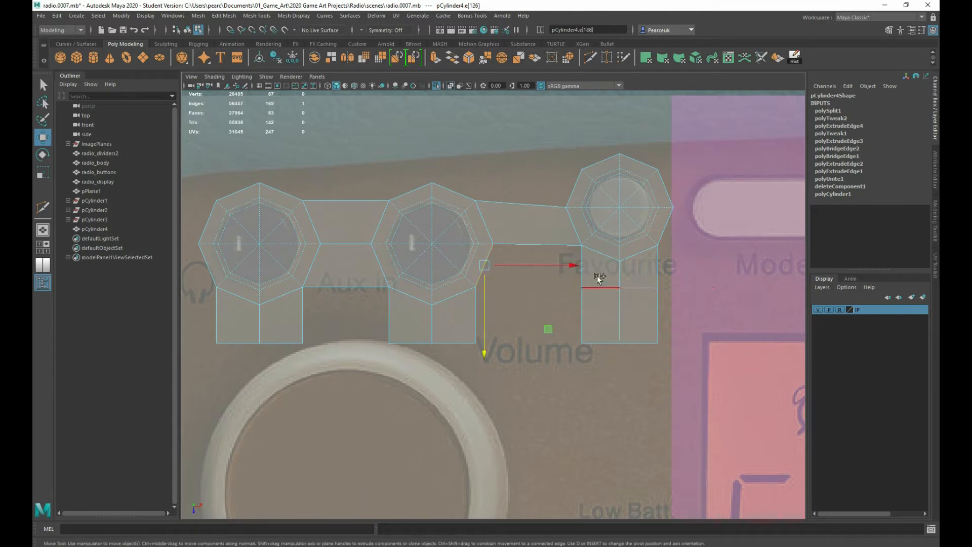
pyautogui.keyDown('shift'); pyautogui.click(587, 287); pyautogui.keyUp('shift')
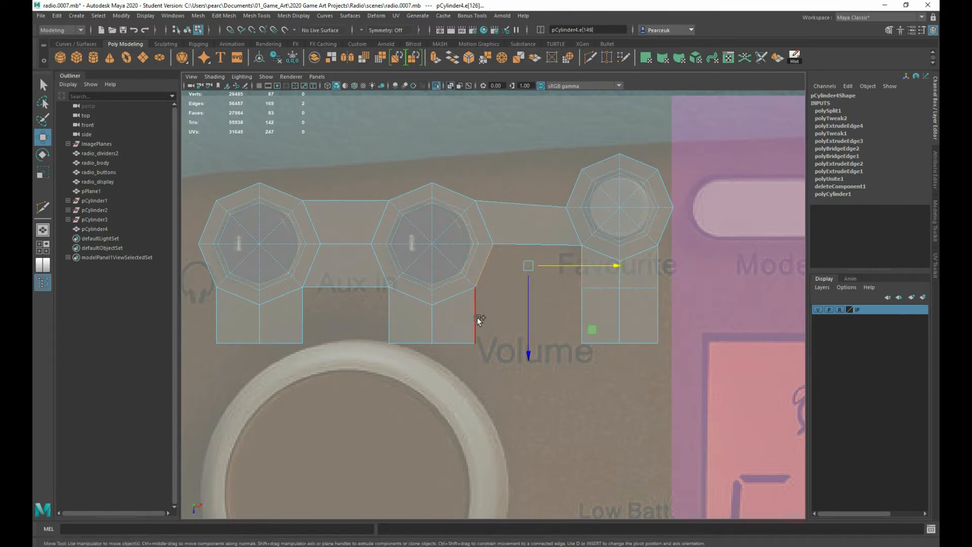
pyautogui.keyDown('shift'); pyautogui.click(583, 322); pyautogui.keyUp('shift')
pyautogui.keyDown('shift'); pyautogui.moveTo(610, 318); pyautogui.dragTo(590, 433, button='right'); pyautogui.keyUp('shift')
# Bridge the facing side edges of the headphone and Aux in extensions to close the gap below the sockets.
pyautogui.keyDown('alt'); pyautogui.moveTo(392, 339); pyautogui.dragTo(439, 314, button='middle'); pyautogui.keyUp('alt')
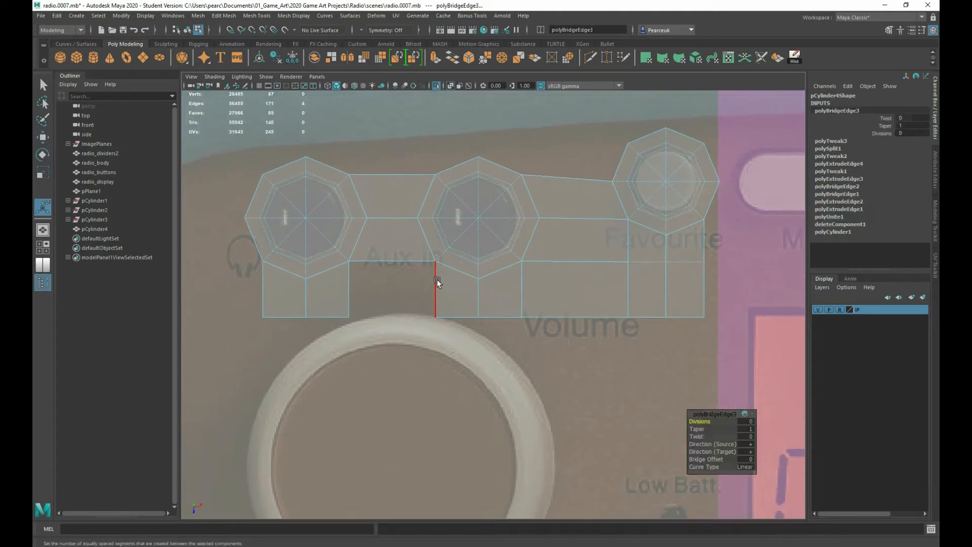
pyautogui.click(436, 279)
pyautogui.keyDown('shift'); pyautogui.click(346, 293); pyautogui.keyUp('shift')
pyautogui.press('g')
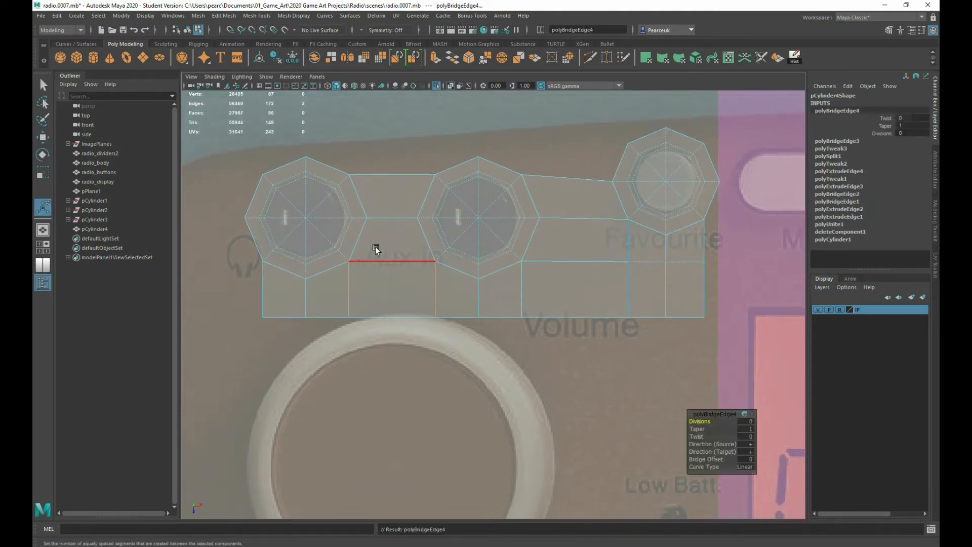
# Extrude the upper border edges of the headphone and Aux in sections upward, flatten them, and set them just above the socket rings.
pyautogui.keyDown('alt'); pyautogui.moveTo(376, 247); pyautogui.dragTo(400, 278, button='middle'); pyautogui.keyUp('alt')
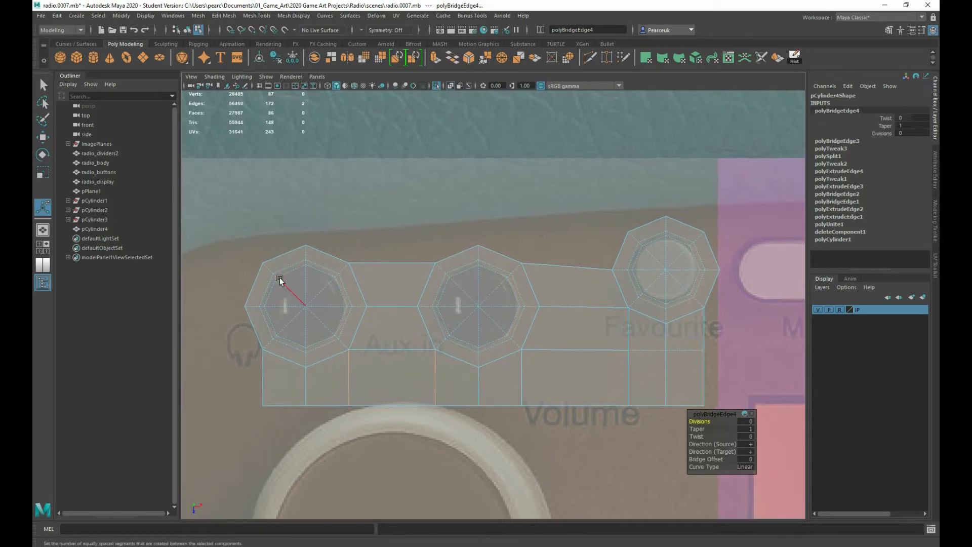
pyautogui.click(279, 260)
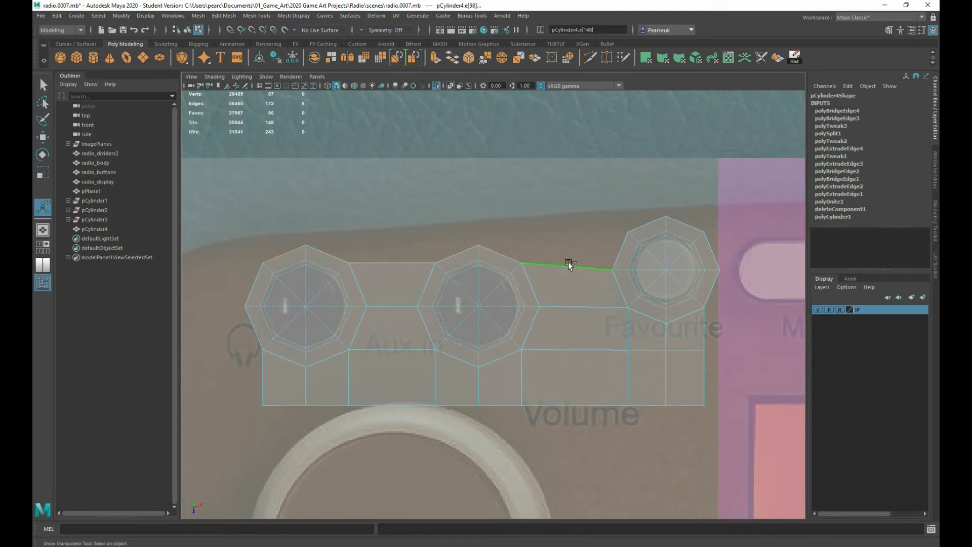
pyautogui.keyDown('shift'); pyautogui.moveTo(550, 229); pyautogui.dragTo(548, 247, button='right'); pyautogui.keyUp('shift')
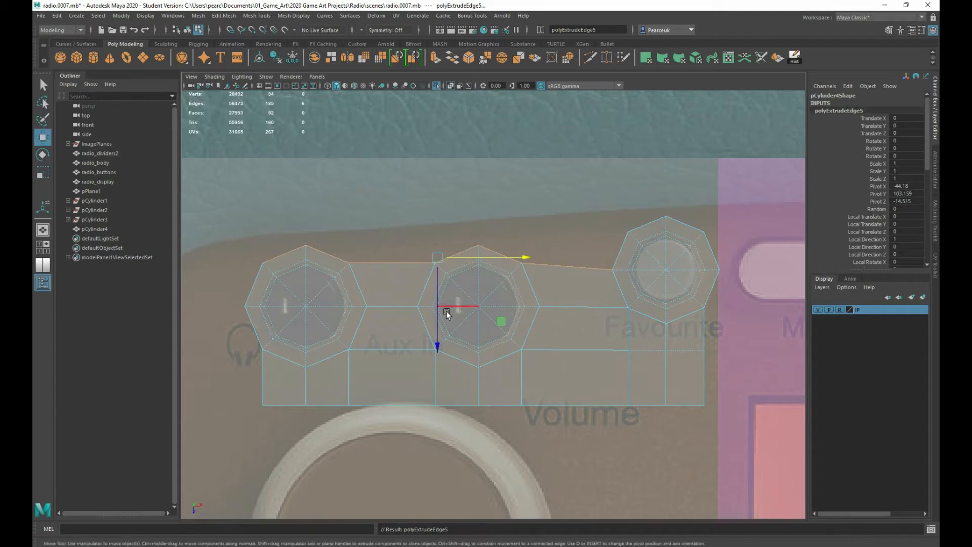
pyautogui.moveTo(436, 328); pyautogui.dragTo(423, 101)
pyautogui.press('r')
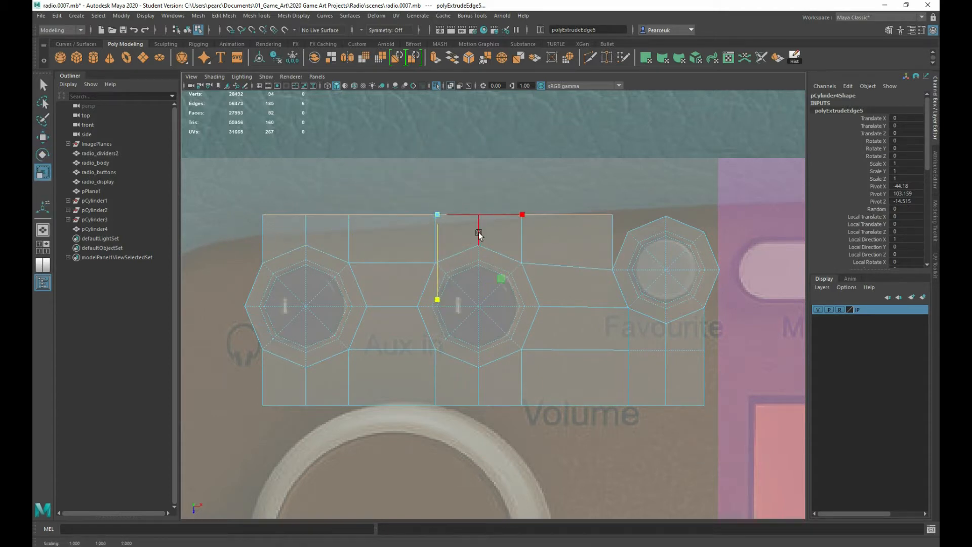
pyautogui.press('w')
pyautogui.moveTo(442, 293); pyautogui.dragTo(439, 311)
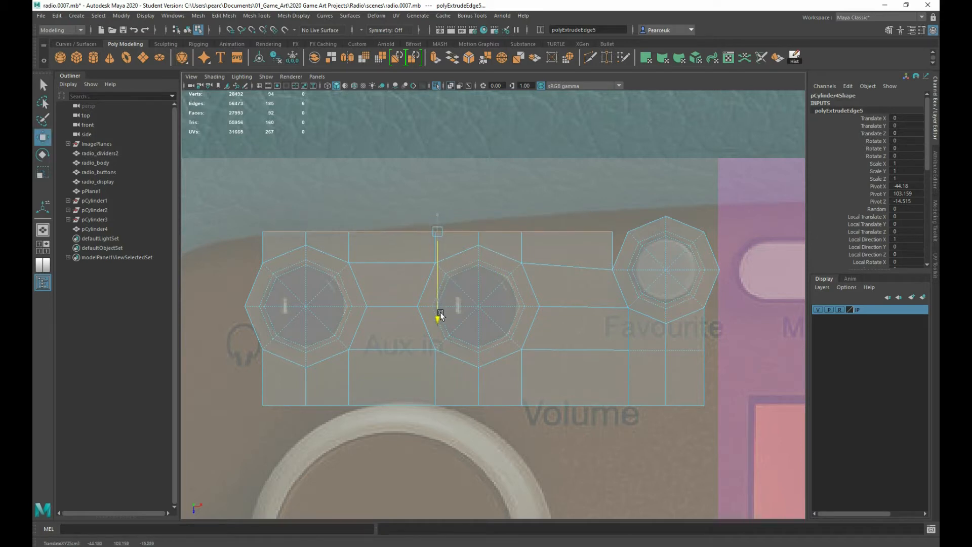
# Target-weld the end vertex of the extruded strip to the nearest upper corner of the Favourite ring.
pyautogui.moveTo(567, 241)
pyautogui.mouseDown(button='right')
pyautogui.moveTo(558, 191)
pyautogui.moveTo(563, 226)
pyautogui.mouseUp(button='right')
pyautogui.click(611, 233)
pyautogui.moveTo(613, 231); pyautogui.dragTo(628, 231)
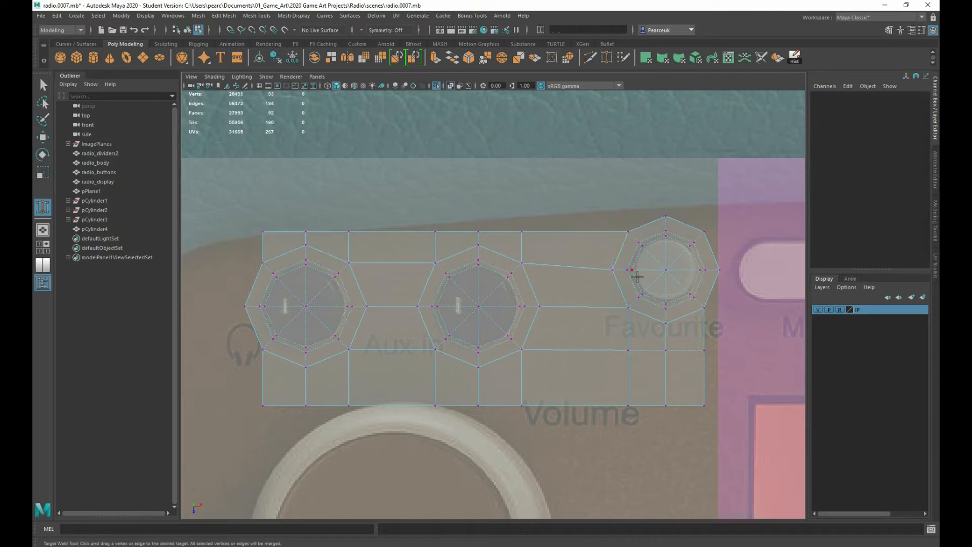
pyautogui.press('w')
# Extrude the whole upper border, including the top of the Favourite ring, upward and flatten it into a straight line.
pyautogui.scroll(-2, 558, 287)
pyautogui.keyDown('alt'); pyautogui.moveTo(557, 286); pyautogui.dragTo(553, 263, button='middle'); pyautogui.keyUp('alt')
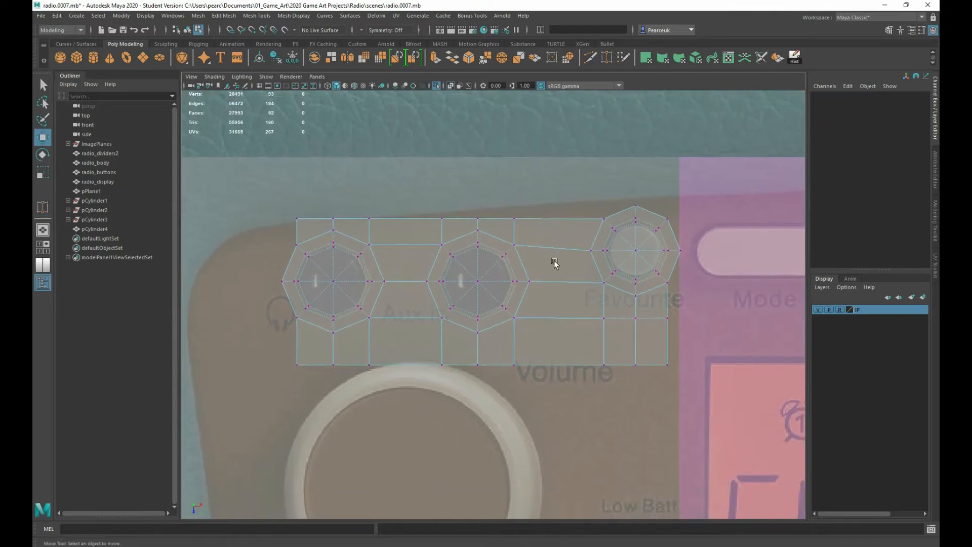
pyautogui.press('q')
pyautogui.moveTo(329, 230); pyautogui.dragTo(324, 205, button='right')
pyautogui.click(394, 218)
pyautogui.doubleClick(649, 213)
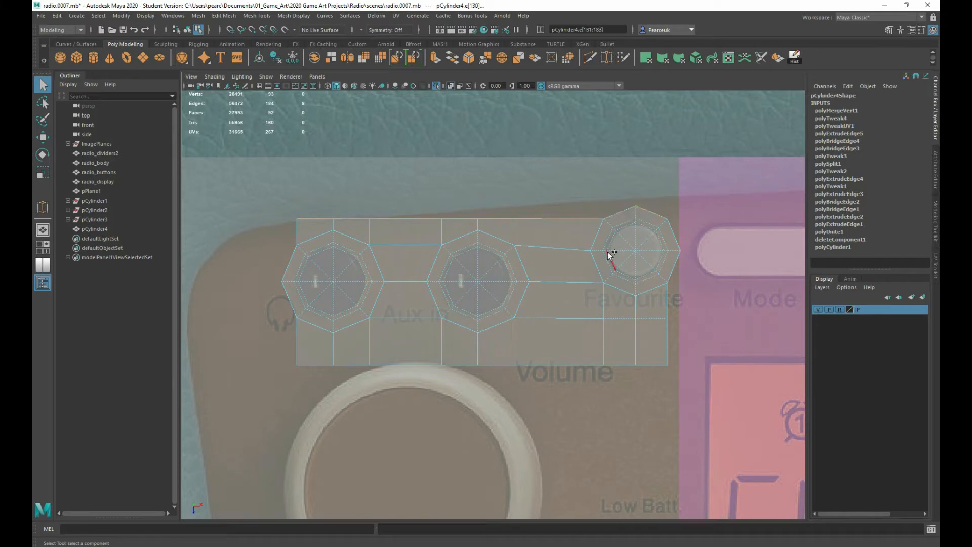
pyautogui.keyDown('shift'); pyautogui.moveTo(608, 253); pyautogui.dragTo(604, 276, button='right'); pyautogui.keyUp('shift')
pyautogui.press('w')
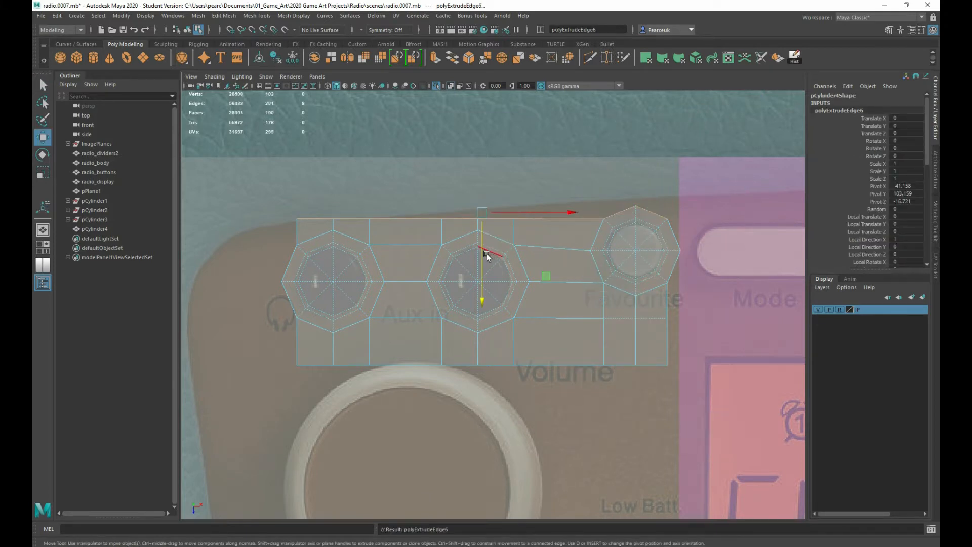
pyautogui.moveTo(487, 253); pyautogui.dragTo(482, 187)
pyautogui.press('r')
# Snap the flattened upper border level with the top edge of the display surface.
pyautogui.press('w')
pyautogui.press('v')
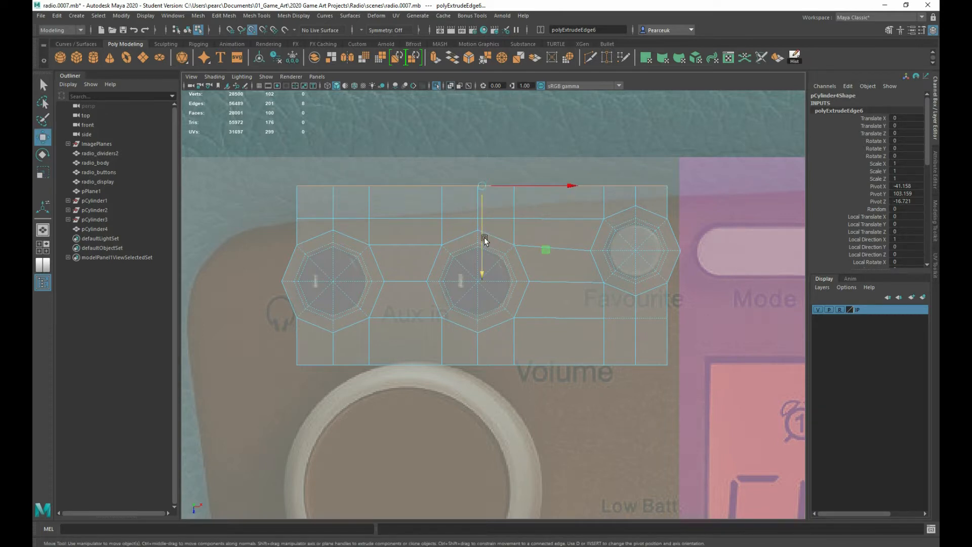
pyautogui.moveTo(482, 237); pyautogui.dragTo(662, 159)
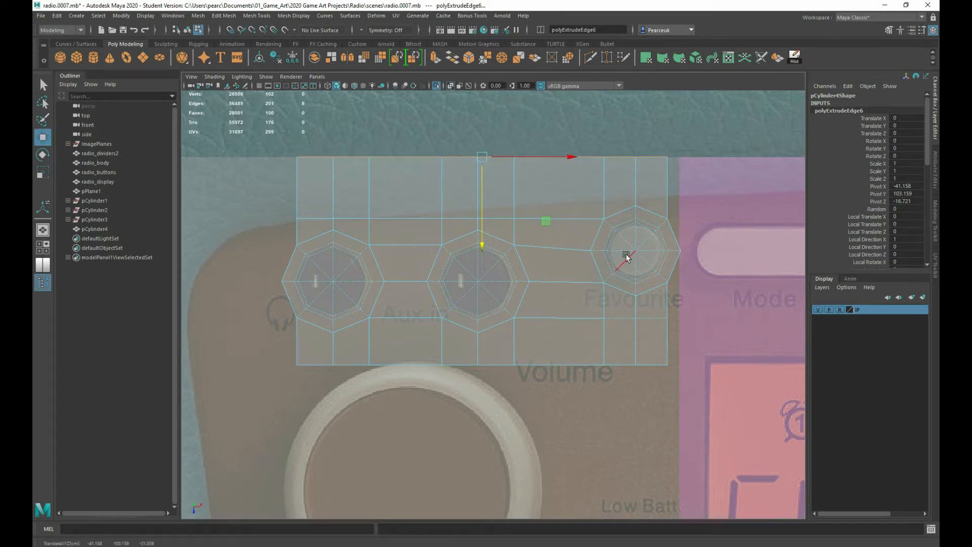
pyautogui.keyDown('alt'); pyautogui.moveTo(617, 249); pyautogui.dragTo(576, 238, button='middle'); pyautogui.keyUp('alt')
pyautogui.keyDown('alt'); pyautogui.moveTo(576, 238); pyautogui.dragTo(603, 243, button='right'); pyautogui.keyUp('alt')
pyautogui.keyDown('alt'); pyautogui.moveTo(602, 243); pyautogui.dragTo(568, 244, button='middle'); pyautogui.keyUp('alt')
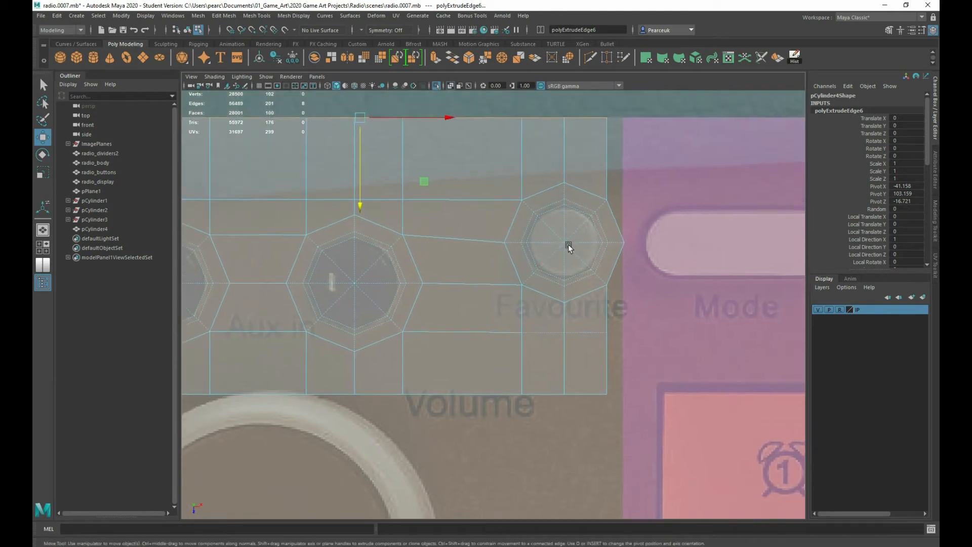
pyautogui.scroll(-2, 588, 190)
pyautogui.scroll(-1, 590, 217)
pyautogui.scroll(1, 590, 223)
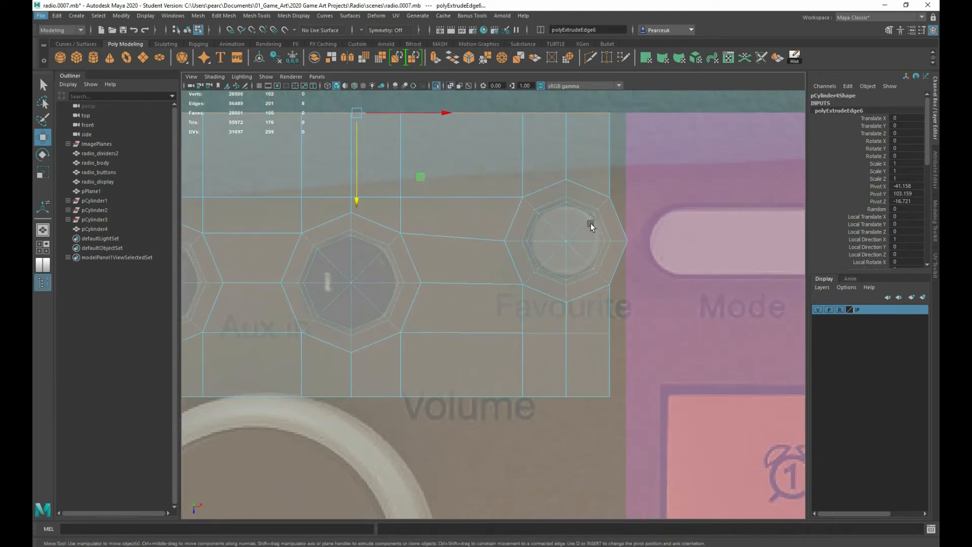
pyautogui.scroll(2, 605, 226)
pyautogui.moveTo(617, 211); pyautogui.dragTo(605, 177, button='right')
pyautogui.doubleClick(605, 161)
pyautogui.keyDown('shift'); pyautogui.click(594, 285); pyautogui.keyUp('shift')
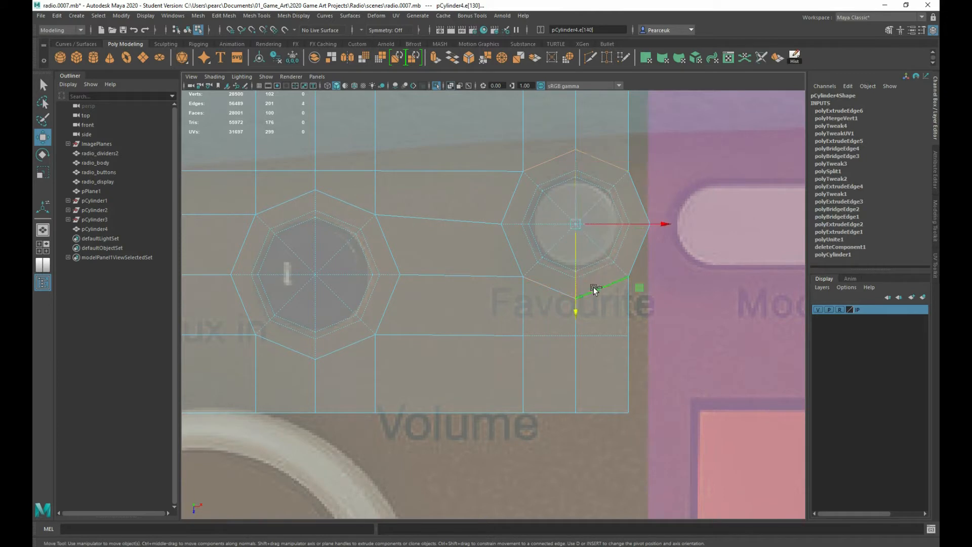
pyautogui.keyDown('shift'); pyautogui.doubleClick(512, 239); pyautogui.keyUp('shift')
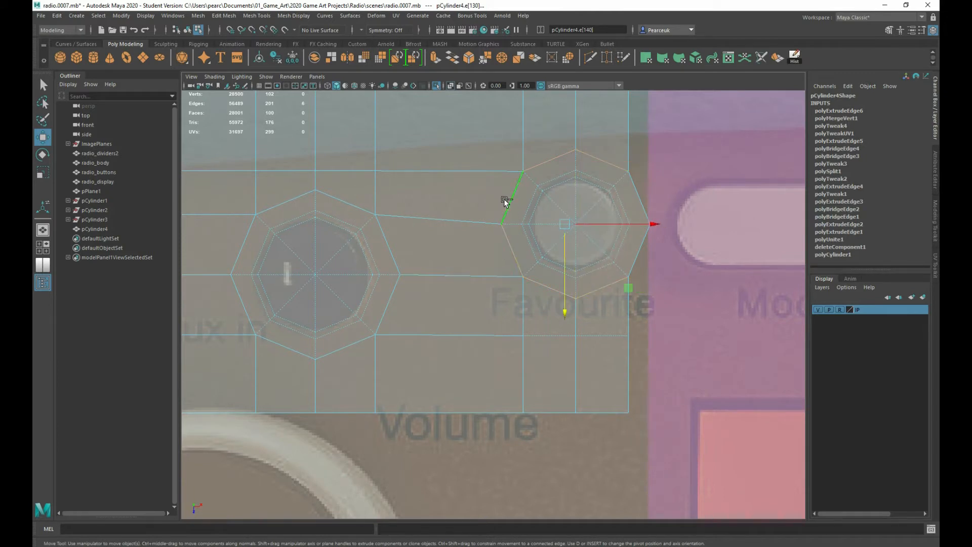
pyautogui.keyDown('shift'); pyautogui.doubleClick(634, 196); pyautogui.keyUp('shift')
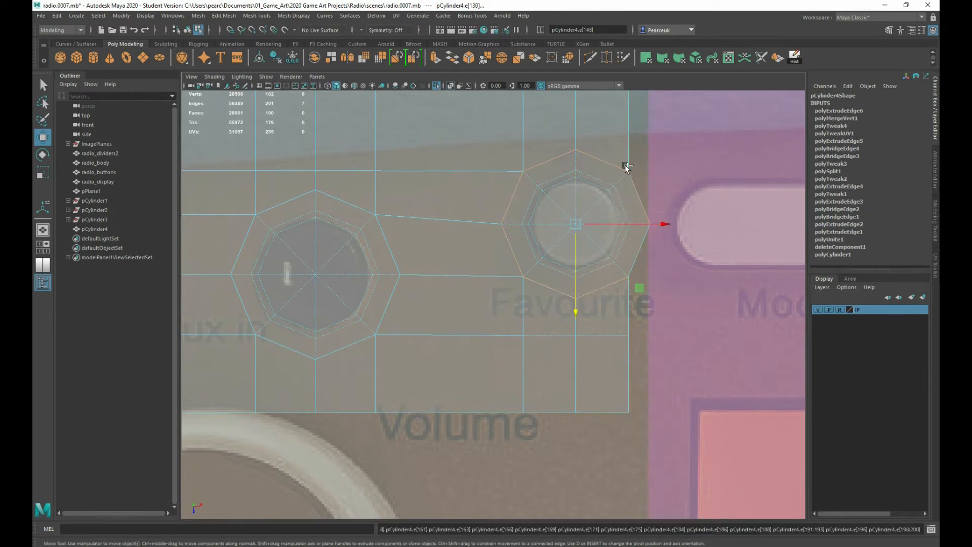
# Select the eight outer edges of the Favourite ring and scale the ring down slightly.
pyautogui.click(644, 241)
pyautogui.keyDown('shift'); pyautogui.click(645, 241); pyautogui.keyUp('shift')
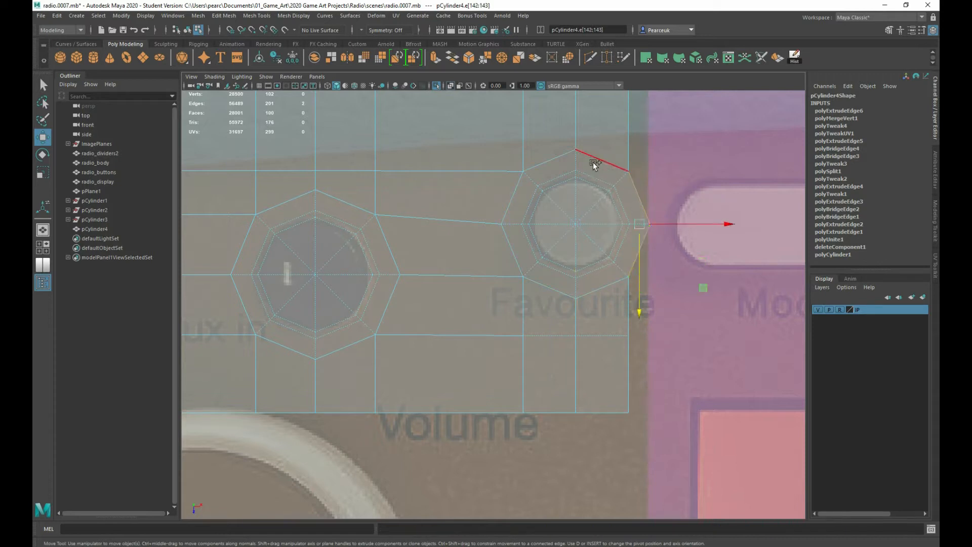
pyautogui.keyDown('shift'); pyautogui.doubleClick(592, 160); pyautogui.keyUp('shift')
pyautogui.keyDown('shift'); pyautogui.doubleClick(505, 207); pyautogui.keyUp('shift')
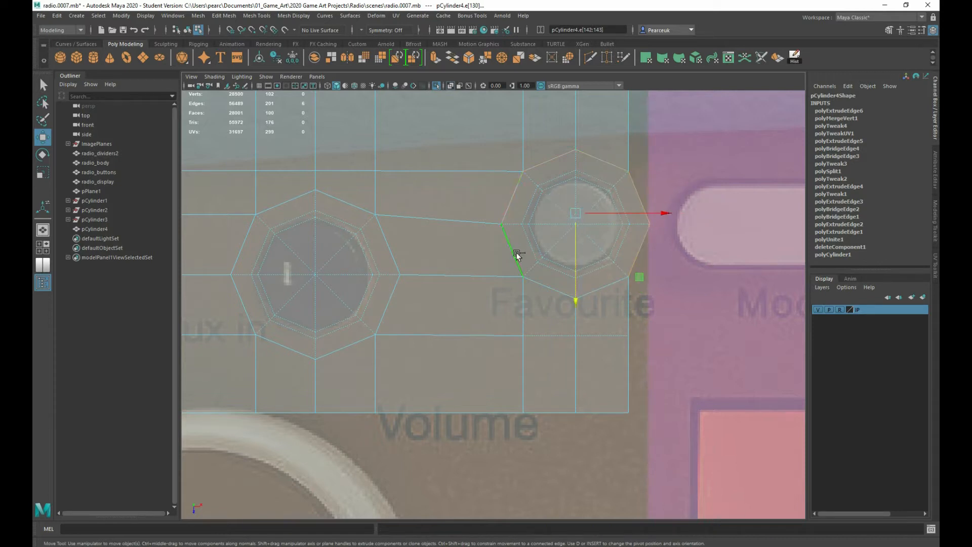
pyautogui.keyDown('shift'); pyautogui.click(539, 280); pyautogui.keyUp('shift')
pyautogui.press('r')
pyautogui.click(574, 223)
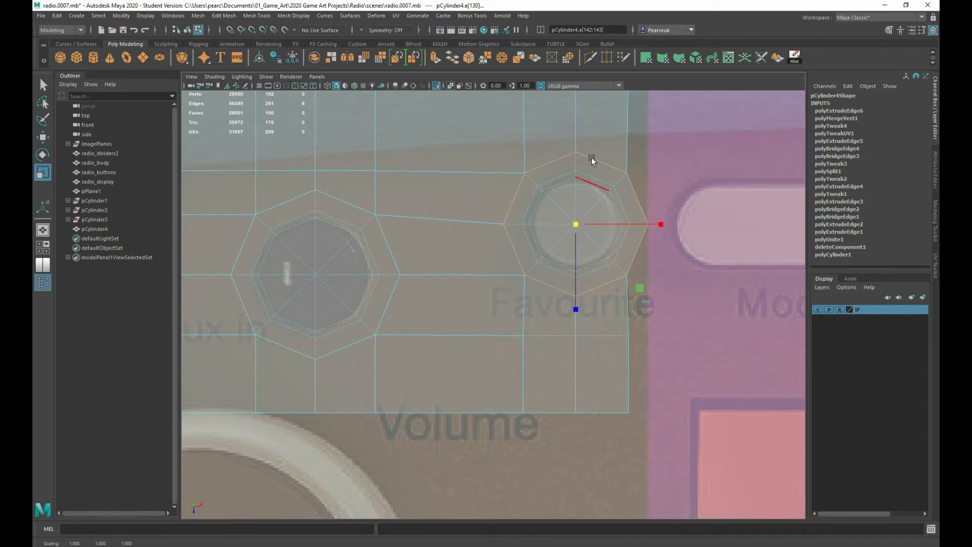
# Snap both pairs of outer vertices below the Favourite ring horizontally into line with the ring's lower corners.
pyautogui.keyDown('alt'); pyautogui.moveTo(592, 156); pyautogui.dragTo(514, 163, button='middle'); pyautogui.keyUp('alt')
pyautogui.moveTo(515, 163); pyautogui.dragTo(478, 160, button='right')
pyautogui.moveTo(554, 137); pyautogui.dragTo(561, 242)
pyautogui.press('w')
pyautogui.press('v')
pyautogui.hotkey('alt', 'space')
pyautogui.keyDown('alt'); pyautogui.moveTo(514, 404); pyautogui.dragTo(503, 347, button='middle'); pyautogui.keyUp('alt')
pyautogui.moveTo(521, 332); pyautogui.dragTo(576, 462)
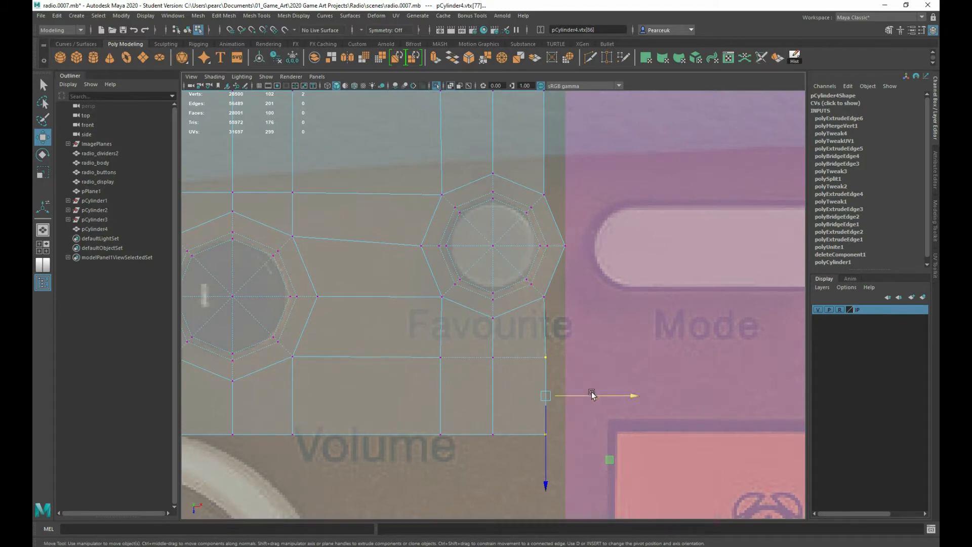
pyautogui.moveTo(593, 395); pyautogui.dragTo(590, 391)
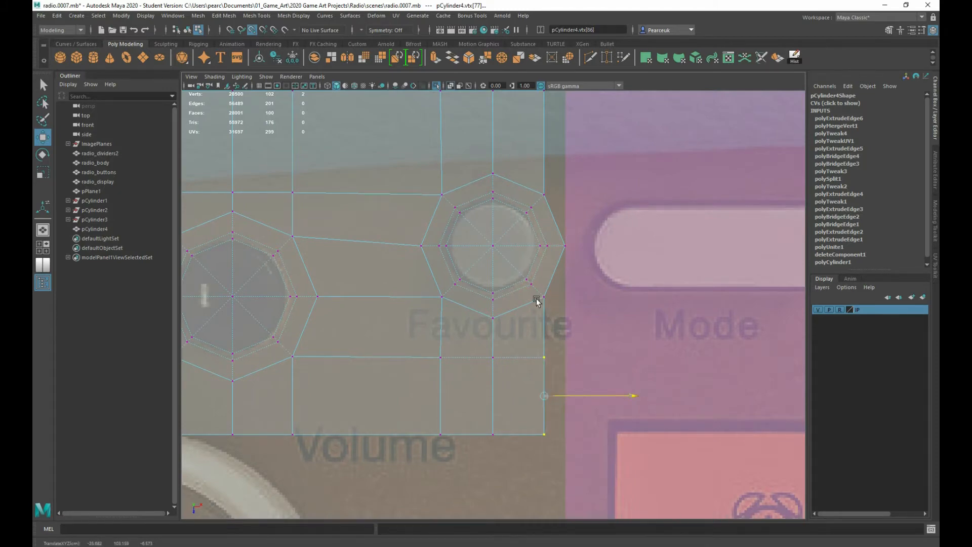
pyautogui.moveTo(417, 342); pyautogui.dragTo(486, 515)
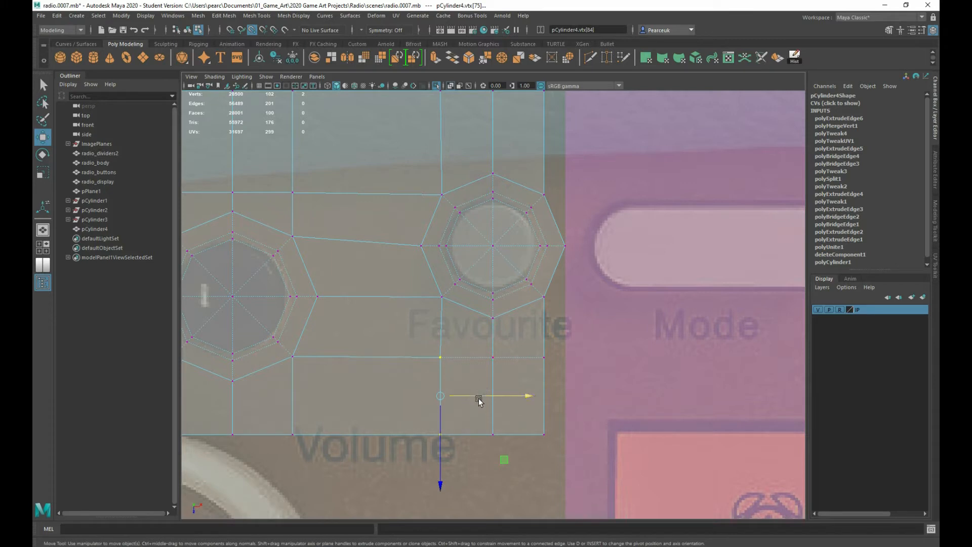
pyautogui.moveTo(478, 399); pyautogui.dragTo(443, 299)
# Snap the upper border vertex above the Favourite ring's left corner horizontally into line with that corner.
pyautogui.keyDown('alt'); pyautogui.moveTo(442, 284); pyautogui.dragTo(428, 371, button='middle'); pyautogui.keyUp('alt')
pyautogui.moveTo(406, 171); pyautogui.dragTo(432, 213)
pyautogui.moveTo(441, 179); pyautogui.dragTo(433, 306)
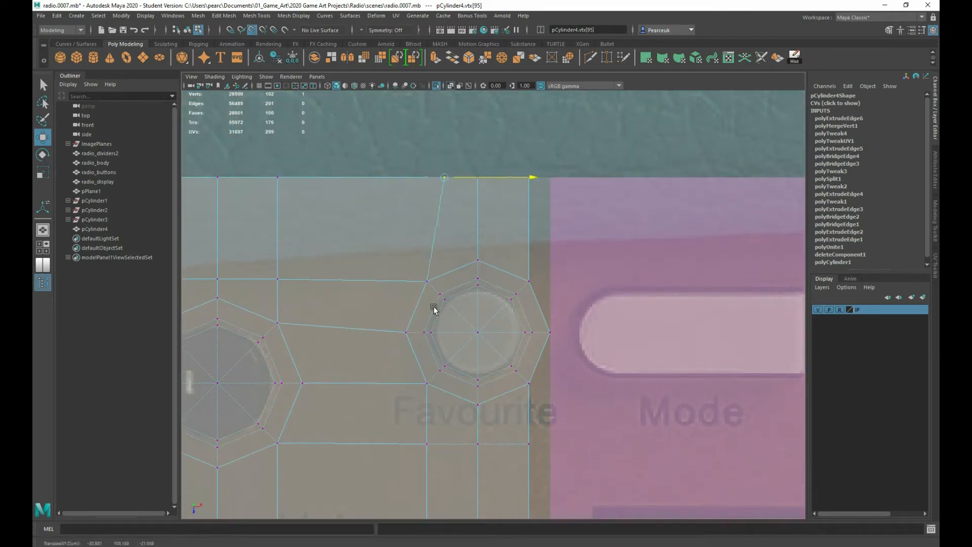
pyautogui.moveTo(488, 181); pyautogui.dragTo(418, 288)
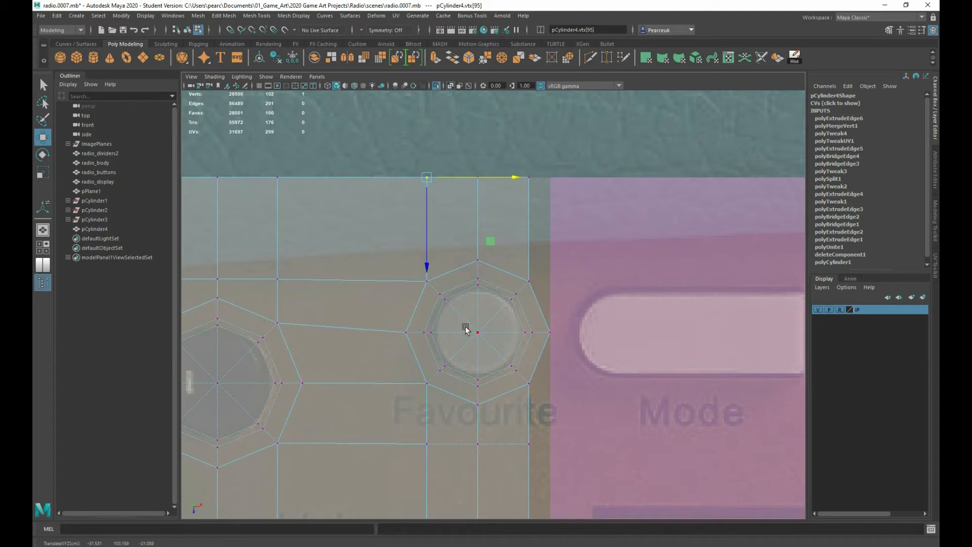
# Extrude the side border edges beside the Favourite ring toward the display and flatten them into a vertical line.
pyautogui.keyDown('alt'); pyautogui.moveTo(491, 310); pyautogui.dragTo(422, 226, button='middle'); pyautogui.keyUp('alt')
pyautogui.moveTo(423, 184); pyautogui.dragTo(430, 158, button='right')
pyautogui.click(460, 158)
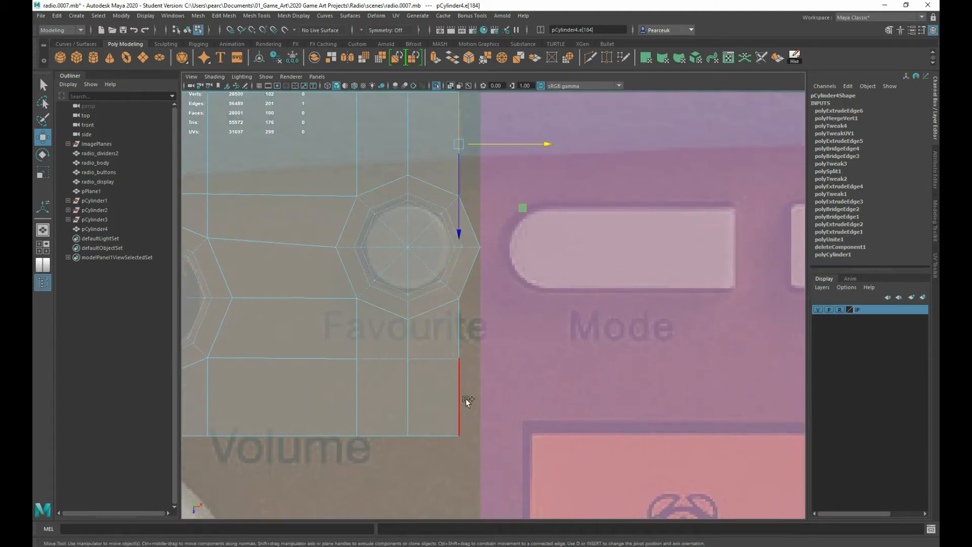
pyautogui.doubleClick(466, 400)
pyautogui.keyDown('shift'); pyautogui.moveTo(504, 214); pyautogui.dragTo(503, 240, button='right'); pyautogui.keyUp('shift')
pyautogui.scroll(-3, 502, 248)
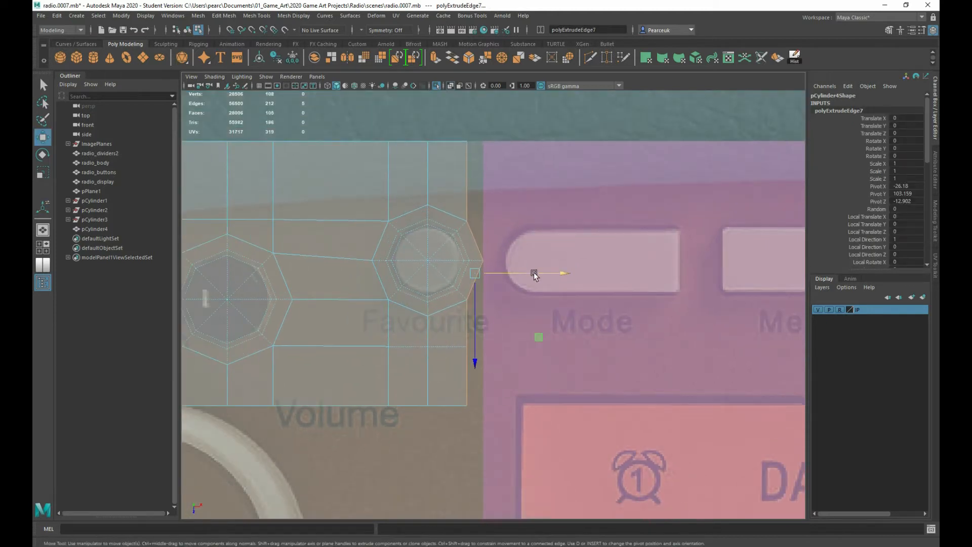
pyautogui.moveTo(534, 274); pyautogui.dragTo(560, 275)
pyautogui.press('r')
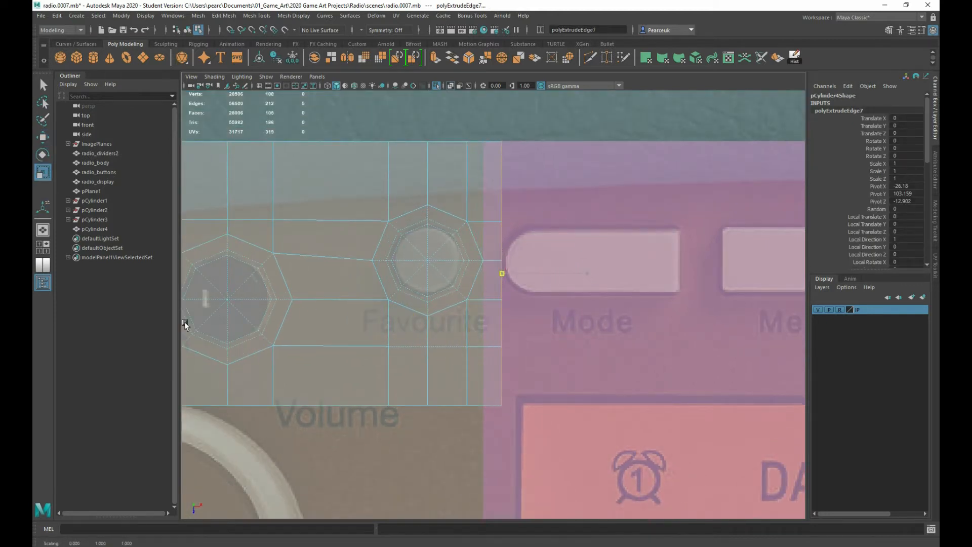
# Snap the flattened side border onto the adjoining edge of the display surface.
pyautogui.press('e')
pyautogui.scroll(3, 330, 296)
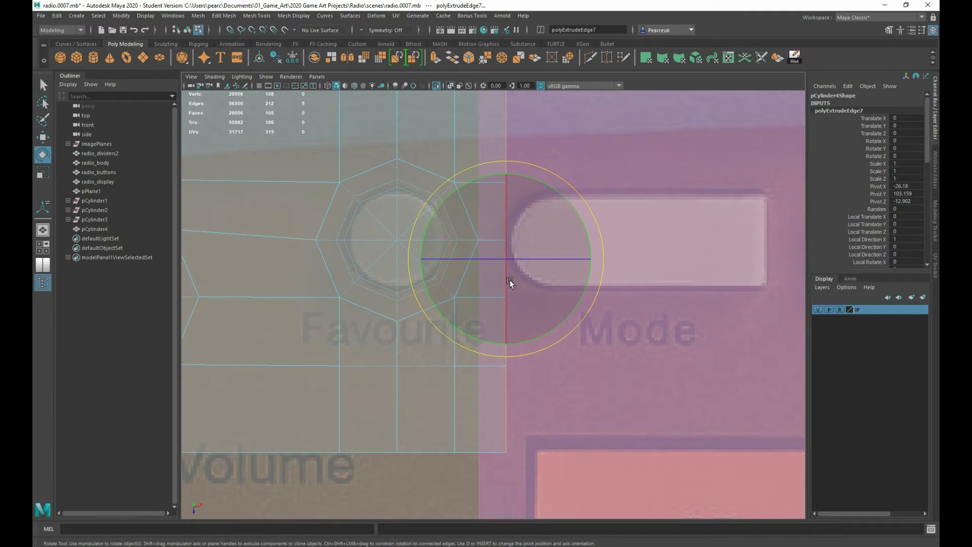
pyautogui.press('w')
pyautogui.scroll(-2, 519, 269)
pyautogui.moveTo(549, 267); pyautogui.dragTo(474, 263)
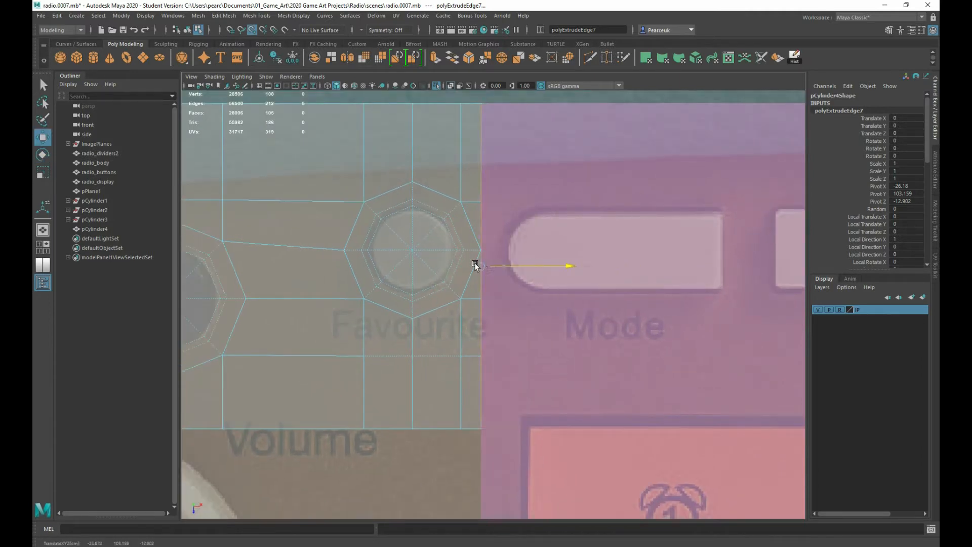
# Try to nudge the Favourite ring's outermost vertex inward from the display border, and undo the move.
pyautogui.scroll(4, 475, 263)
pyautogui.scroll(2, 476, 310)
pyautogui.moveTo(440, 207); pyautogui.dragTo(440, 191, button='right')
pyautogui.moveTo(491, 244); pyautogui.dragTo(472, 252, button='right')
pyautogui.click(491, 253)
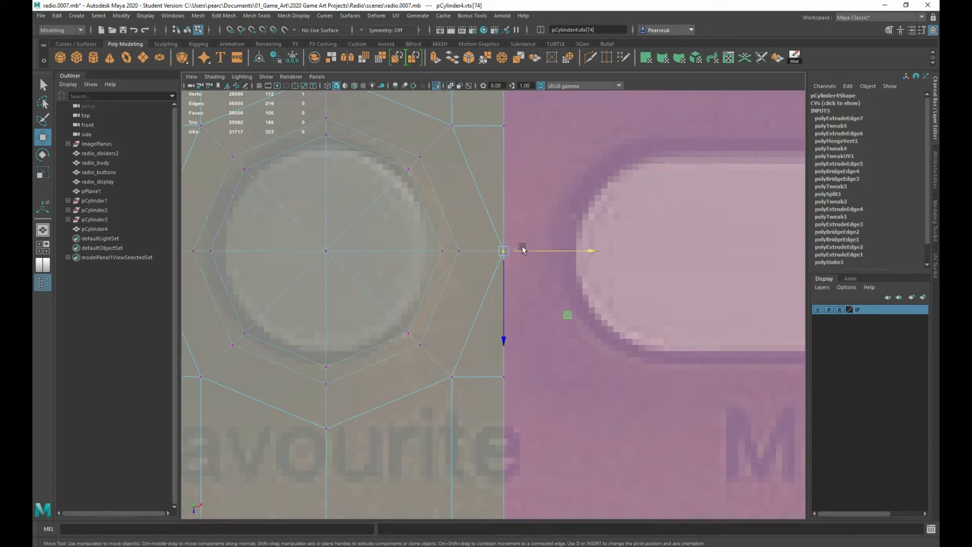
pyautogui.moveTo(529, 251); pyautogui.dragTo(524, 251)
pyautogui.press('Delete')
pyautogui.moveTo(454, 200); pyautogui.dragTo(456, 172, button='right')
pyautogui.click(500, 339)
pyautogui.scroll(-3, 500, 339)
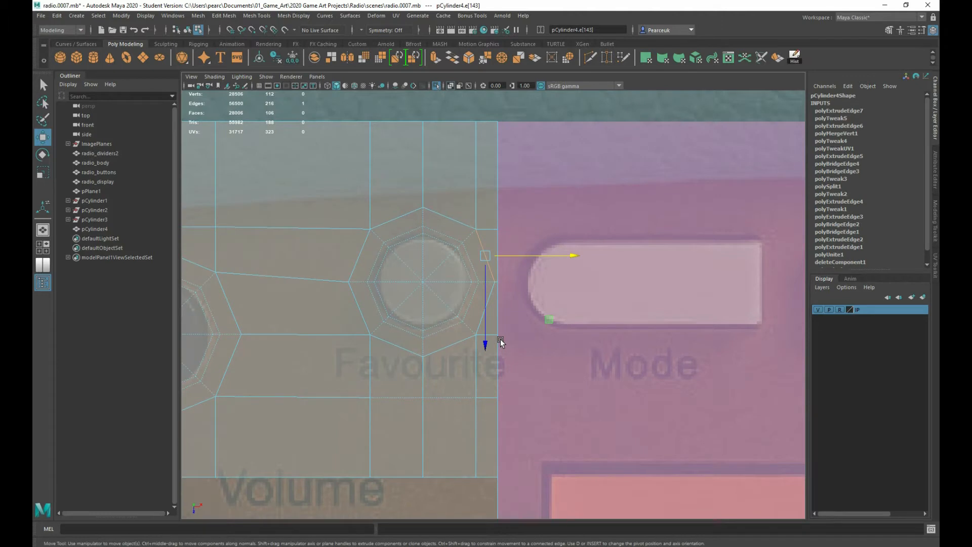
pyautogui.scroll(-3, 481, 311)
pyautogui.scroll(4, 481, 311)
pyautogui.hotkey('ctrl', 'z')
pyautogui.hotkey('ctrl', 'z')
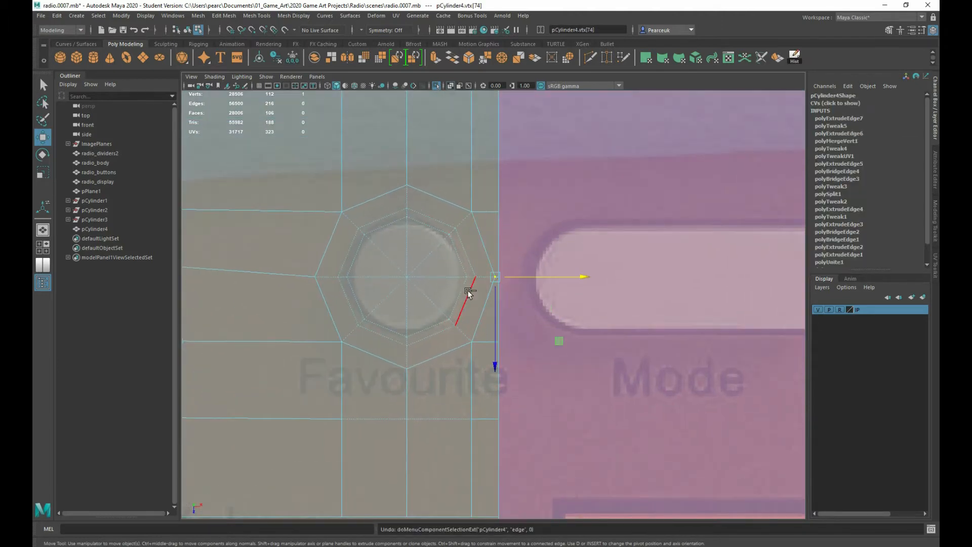
# Scale the Favourite ring's outer edge loop down slightly so it sits inside the display border.
pyautogui.doubleClick(441, 201)
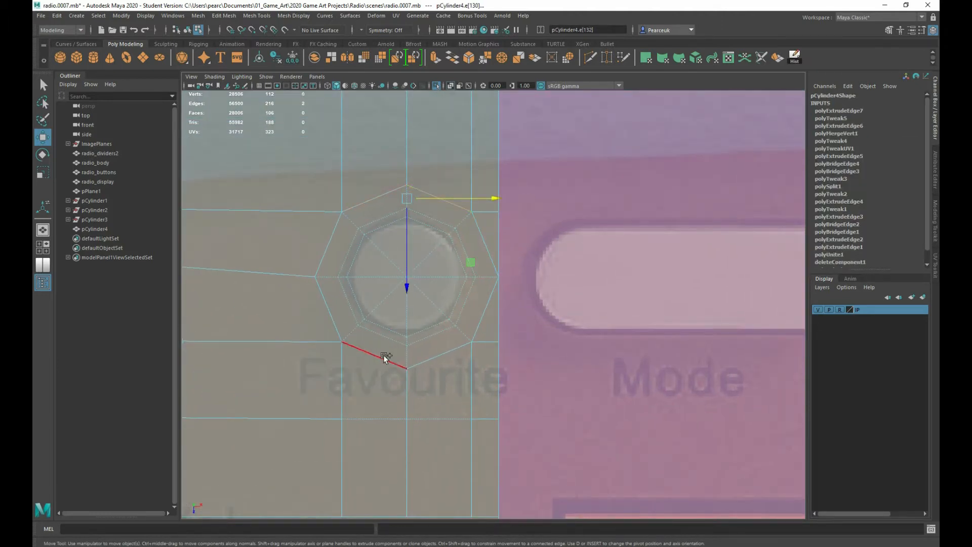
pyautogui.keyDown('shift'); pyautogui.doubleClick(327, 311); pyautogui.keyUp('shift')
pyautogui.keyDown('shift'); pyautogui.doubleClick(422, 363); pyautogui.keyUp('shift')
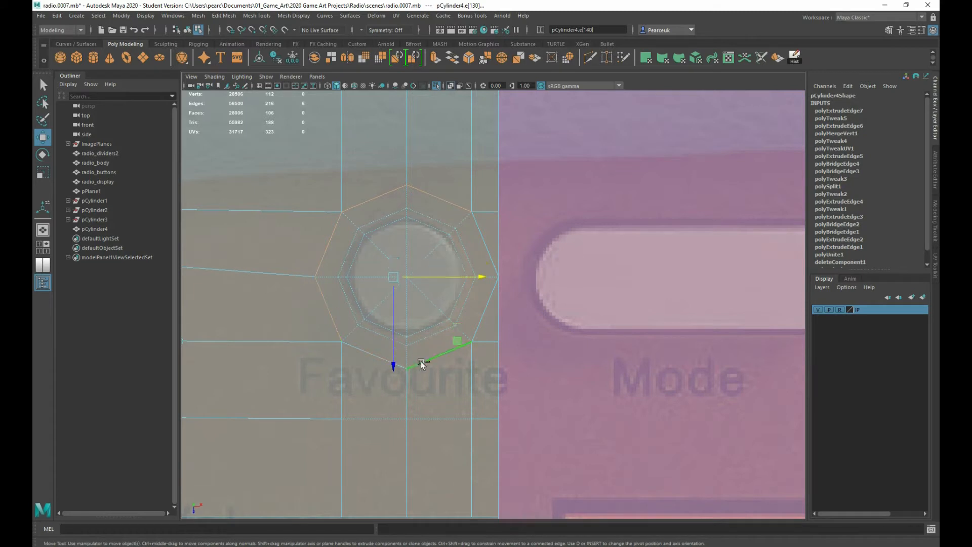
pyautogui.keyDown('shift'); pyautogui.doubleClick(475, 325); pyautogui.keyUp('shift')
pyautogui.press('r')
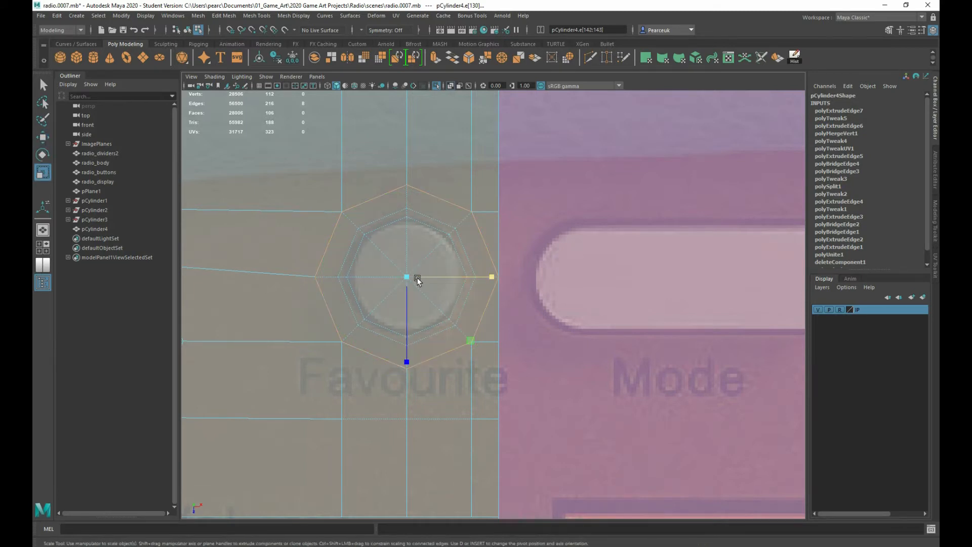
pyautogui.moveTo(404, 278); pyautogui.dragTo(399, 279)
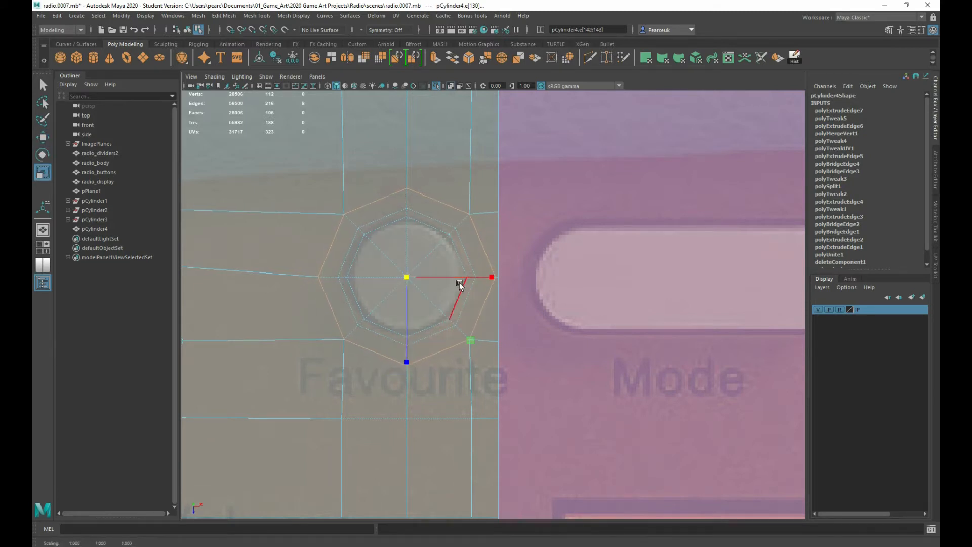
# Snap the vertices above and below the Favourite ring's display-side corners horizontally into line with those corners.
pyautogui.scroll(-3, 472, 283)
pyautogui.keyDown('alt'); pyautogui.moveTo(449, 375); pyautogui.dragTo(441, 343, button='middle'); pyautogui.keyUp('alt')
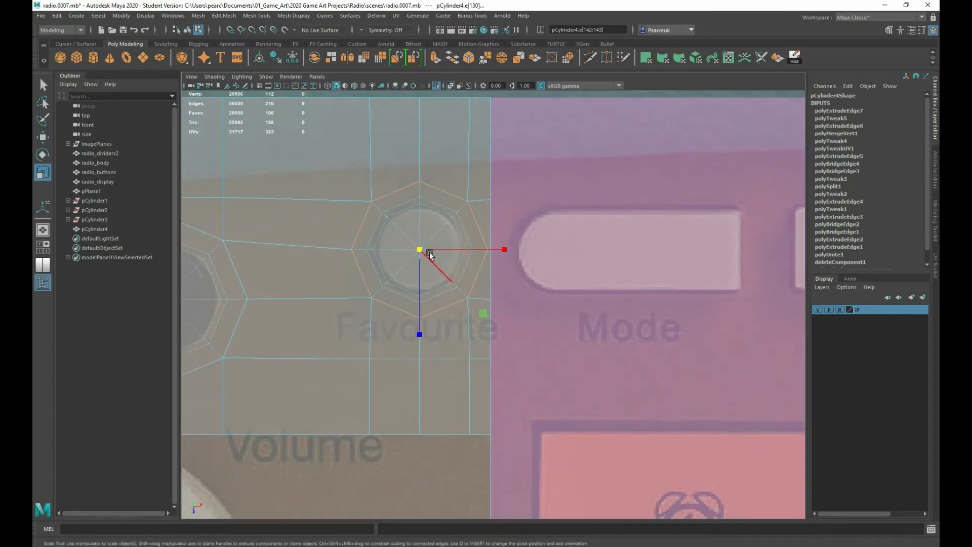
pyautogui.moveTo(425, 156); pyautogui.dragTo(444, 128, button='right')
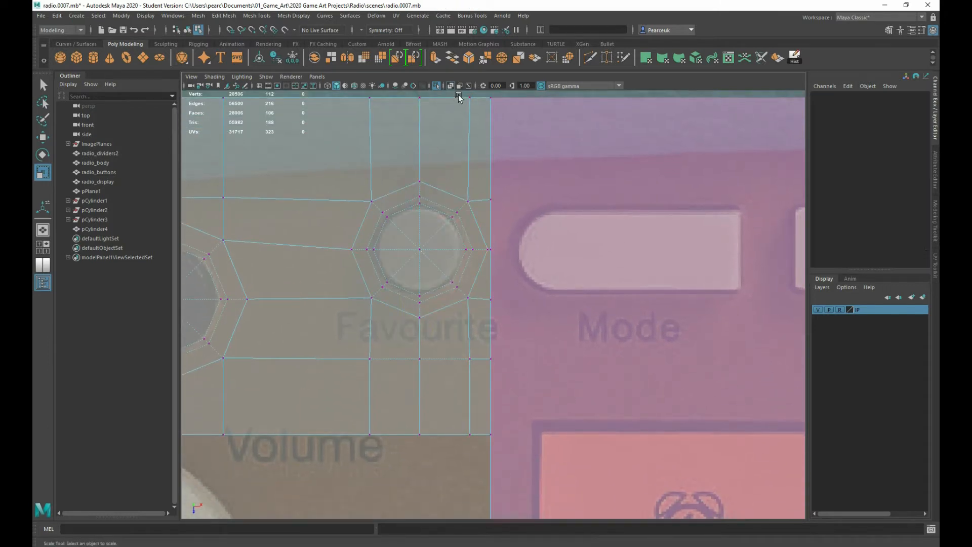
pyautogui.moveTo(472, 110); pyautogui.dragTo(472, 110)
pyautogui.keyDown('shift'); pyautogui.moveTo(471, 417); pyautogui.dragTo(473, 448); pyautogui.keyUp('shift')
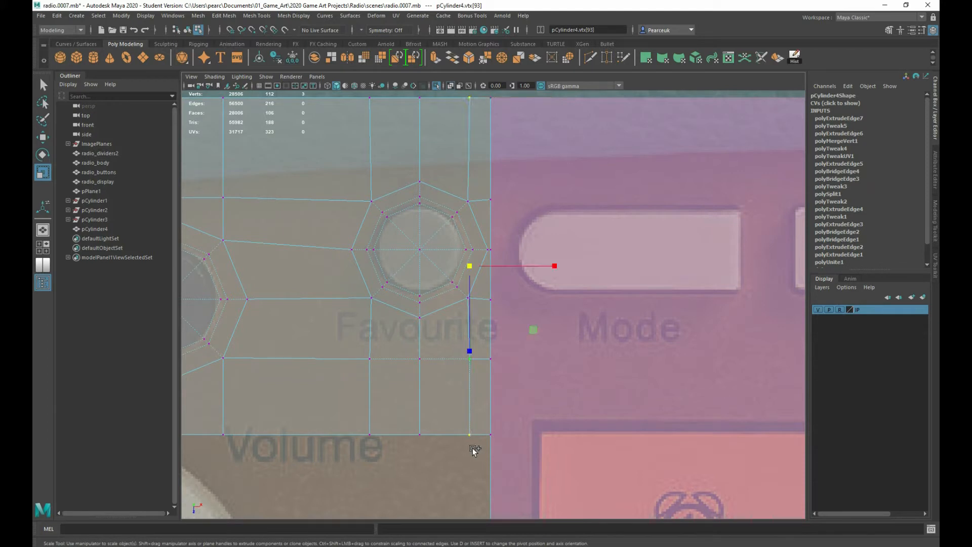
pyautogui.press('w')
pyautogui.moveTo(499, 267); pyautogui.dragTo(469, 294)
# Snap the vertex column above and below the Favourite ring's socket-side corners horizontally into line with them.
pyautogui.scroll(-2, 454, 232)
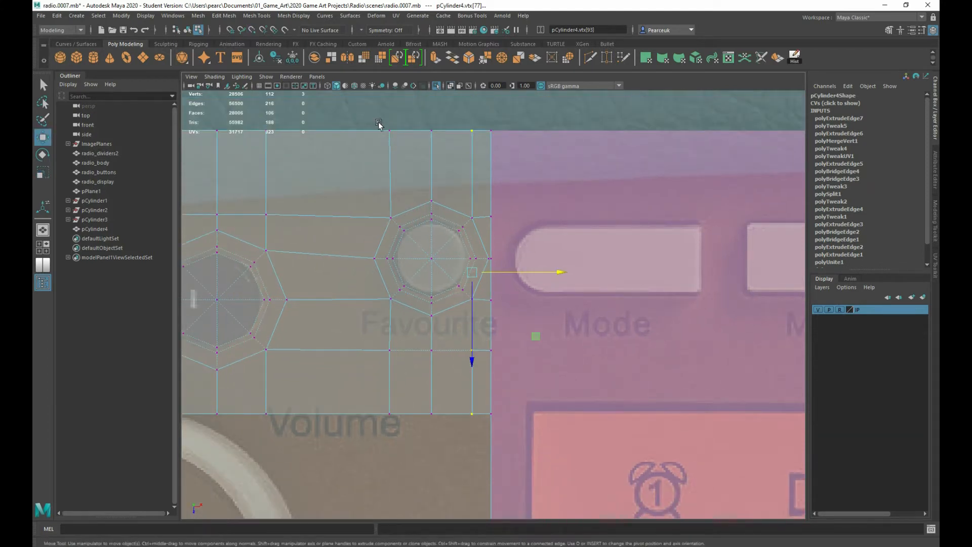
pyautogui.click(389, 131)
pyautogui.keyDown('shift'); pyautogui.moveTo(380, 341); pyautogui.dragTo(397, 448); pyautogui.keyUp('shift')
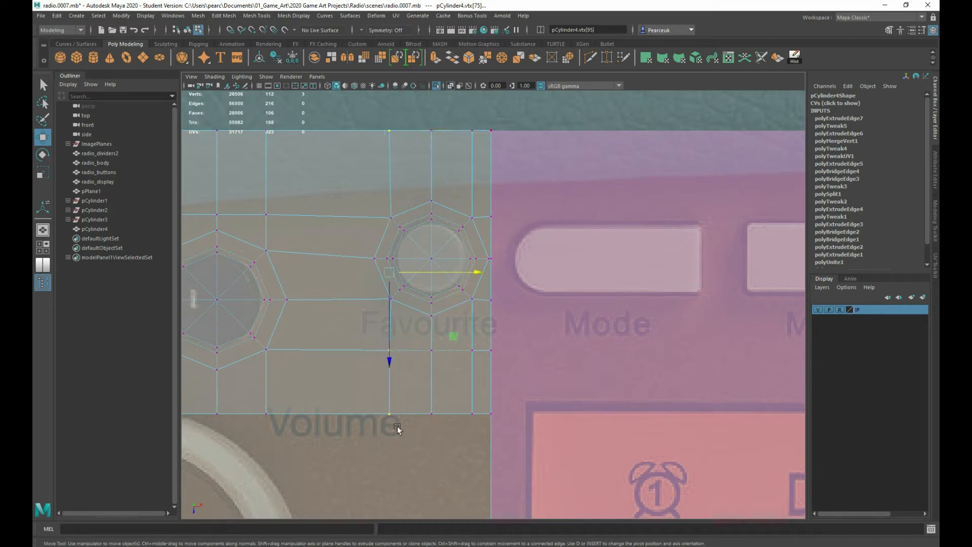
pyautogui.moveTo(410, 271); pyautogui.dragTo(387, 223)
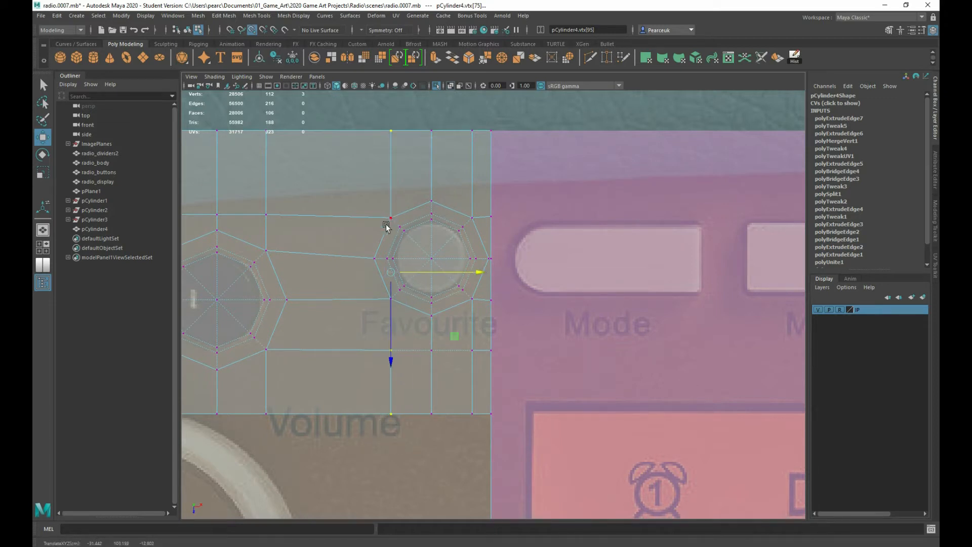
# Extrude the outer side border edges beside the headphone socket ring away from the display.
pyautogui.scroll(-1, 387, 224)
pyautogui.keyDown('alt'); pyautogui.moveTo(310, 322); pyautogui.dragTo(369, 343, button='middle'); pyautogui.keyUp('alt')
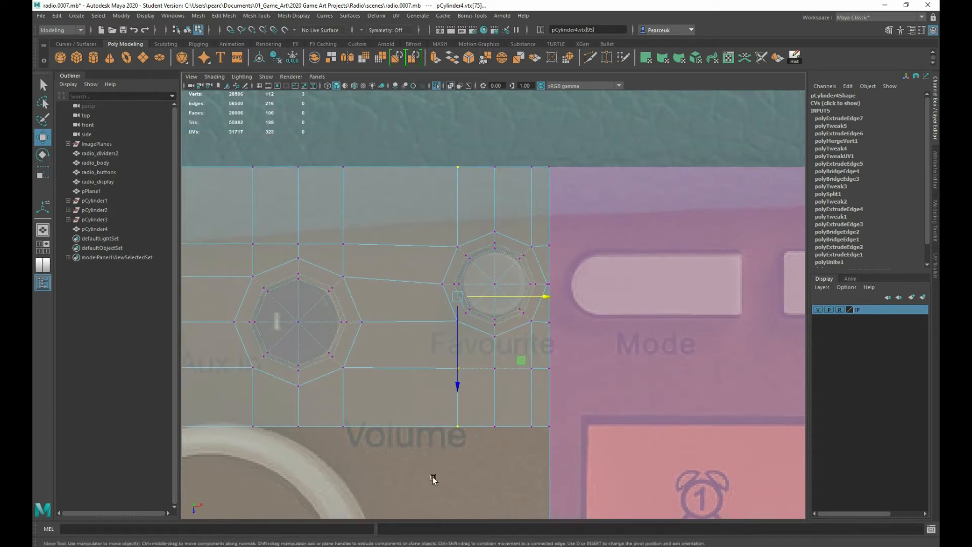
pyautogui.keyDown('alt'); pyautogui.moveTo(434, 482); pyautogui.dragTo(597, 319, button='middle'); pyautogui.keyUp('alt')
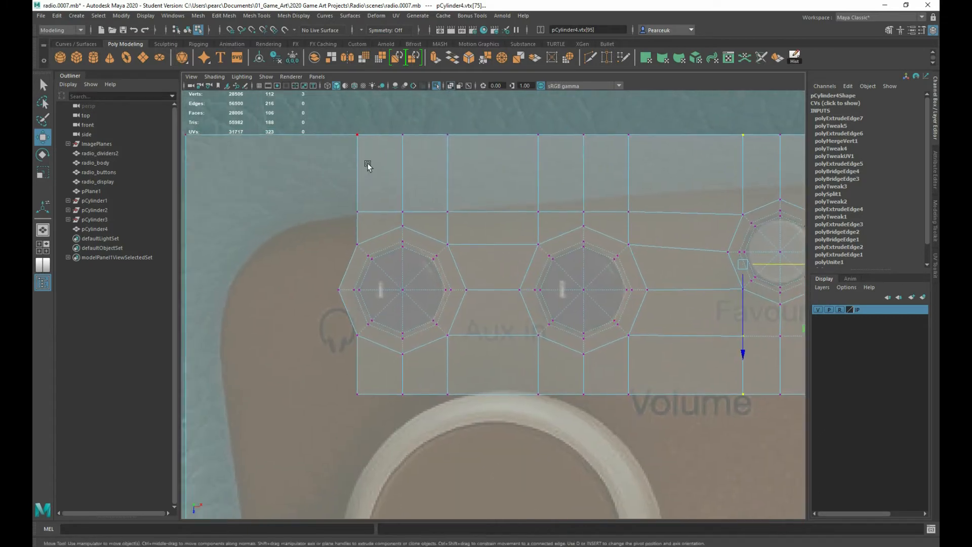
pyautogui.moveTo(366, 163); pyautogui.dragTo(393, 151, button='right')
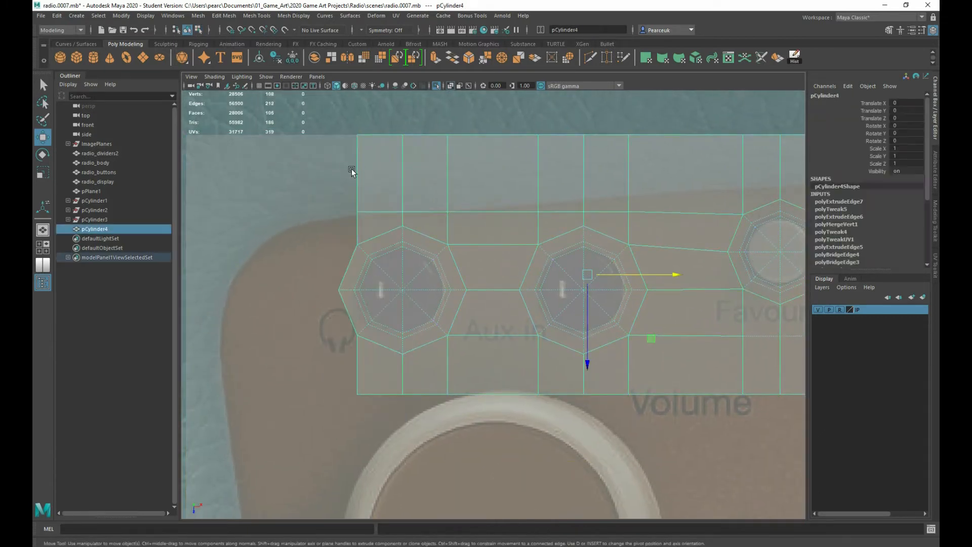
pyautogui.click(361, 172)
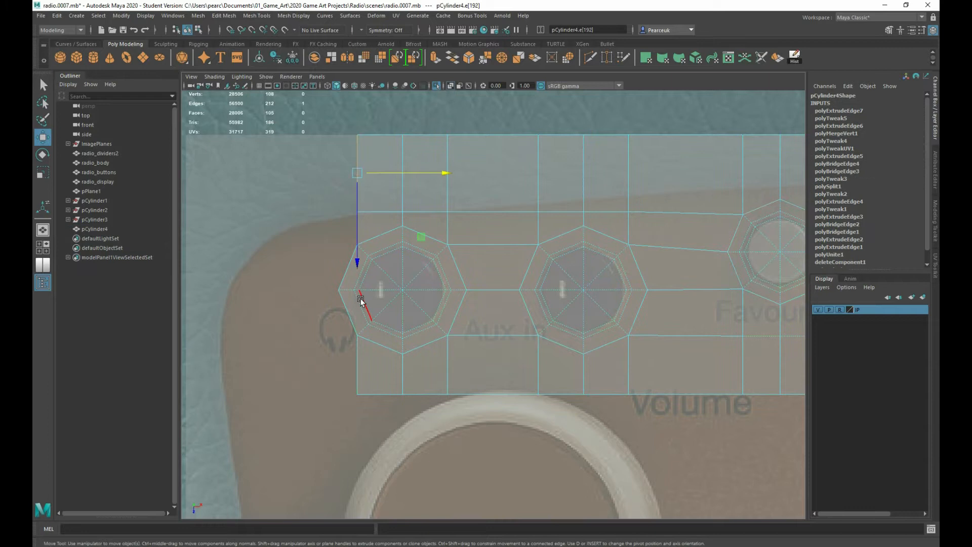
pyautogui.keyDown('shift'); pyautogui.doubleClick(362, 370); pyautogui.keyUp('shift')
pyautogui.keyDown('shift'); pyautogui.moveTo(401, 247); pyautogui.dragTo(387, 255, button='right'); pyautogui.keyUp('shift')
pyautogui.press('w')
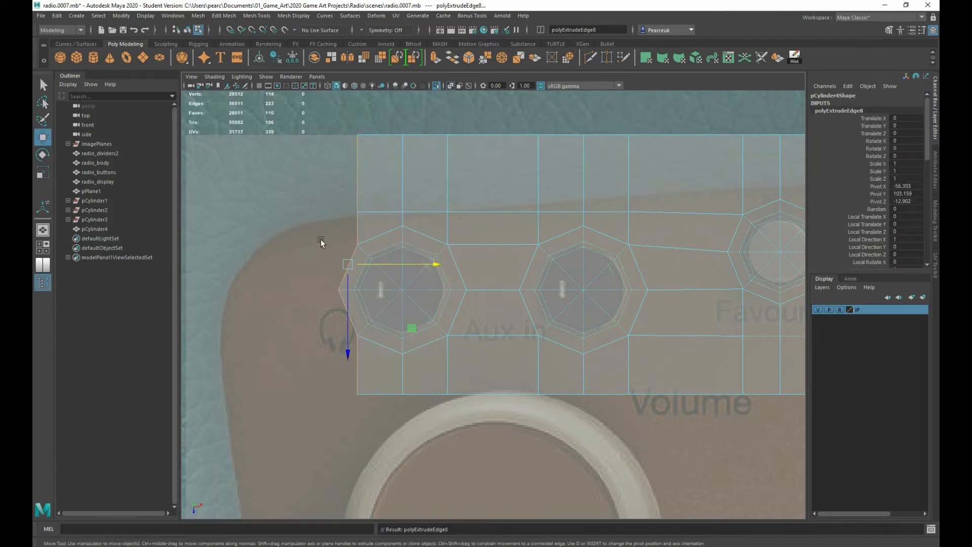
pyautogui.moveTo(398, 270); pyautogui.dragTo(106, 284)
# Flatten the extruded side border into a vertical line and snap it to the backing plane's outer edge.
pyautogui.press('r')
pyautogui.scroll(-3, 367, 260)
pyautogui.press('w')
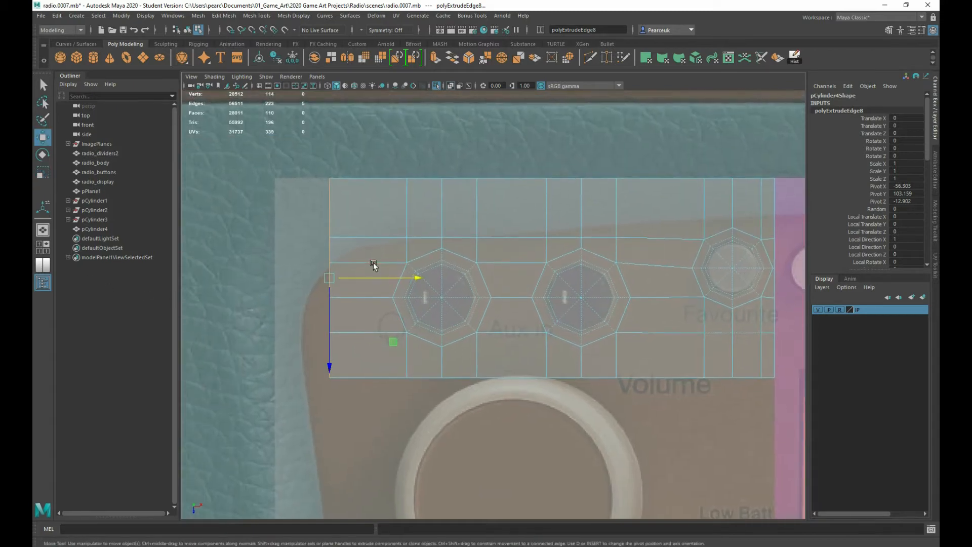
pyautogui.moveTo(408, 275); pyautogui.dragTo(250, 253)
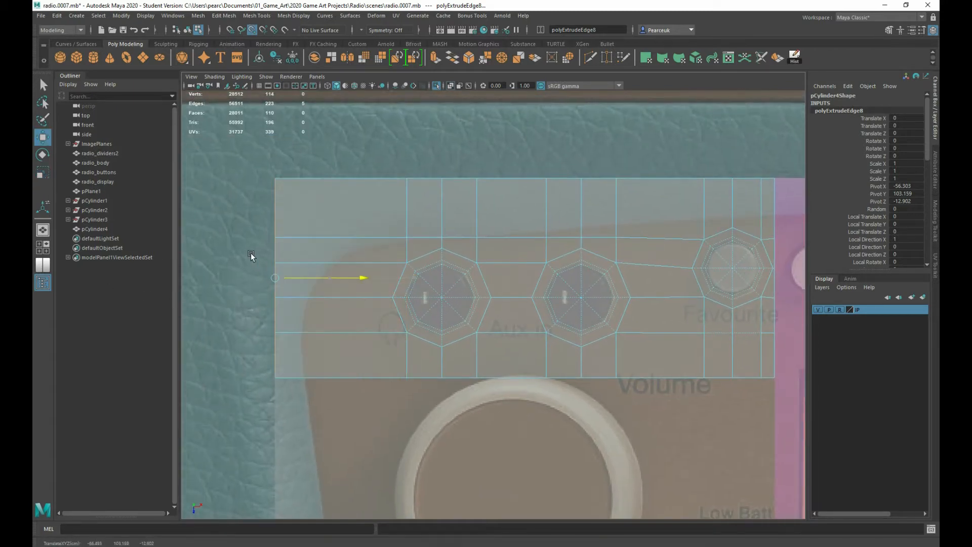
# Move the panel's entire lower border edge row down past the volume knob to the backing plane's lower edge.
pyautogui.keyDown('alt'); pyautogui.moveTo(434, 349); pyautogui.dragTo(332, 240, button='middle'); pyautogui.keyUp('alt')
pyautogui.scroll(-2, 337, 244)
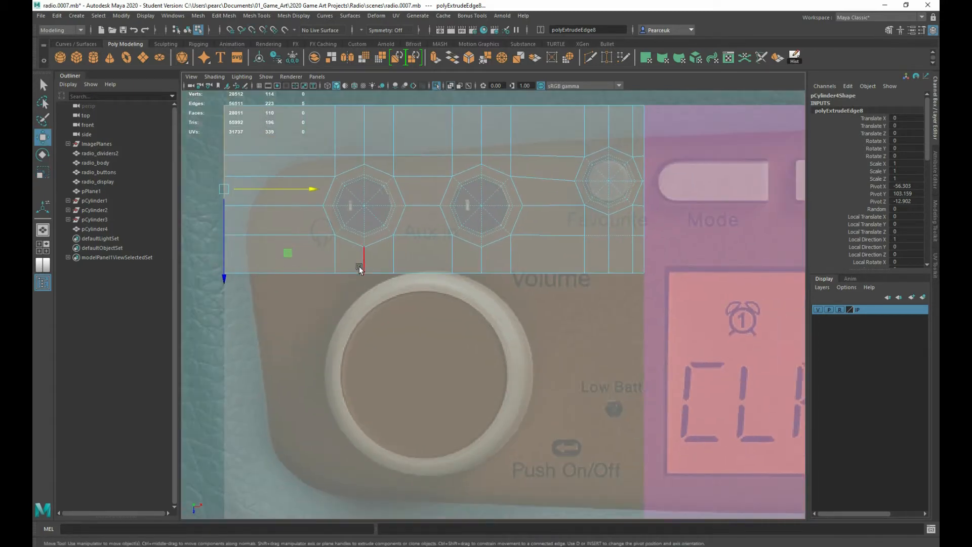
pyautogui.click(292, 276)
pyautogui.keyDown('alt'); pyautogui.moveTo(507, 355); pyautogui.dragTo(458, 270, button='middle'); pyautogui.keyUp('alt')
pyautogui.scroll(2, 481, 278)
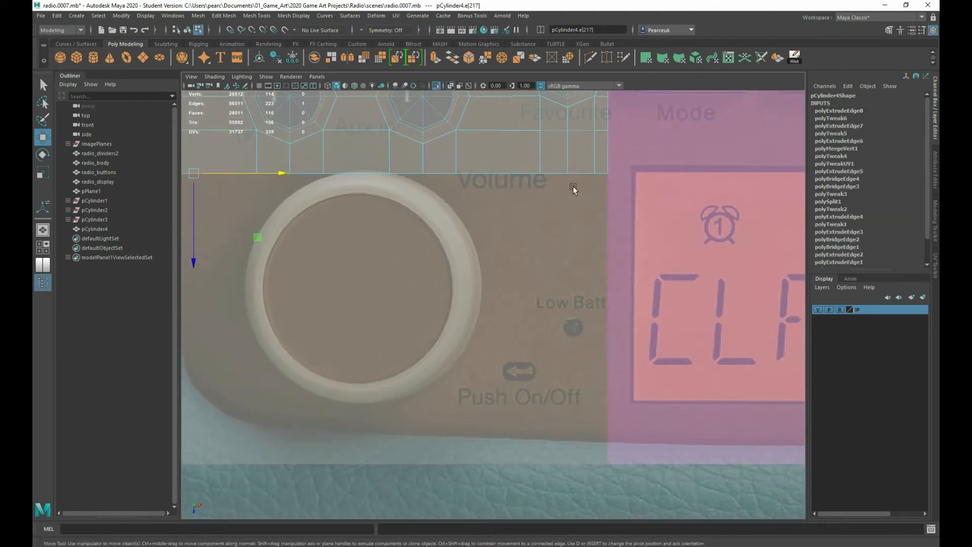
pyautogui.doubleClick(599, 173)
pyautogui.scroll(-2, 490, 278)
pyautogui.keyDown('alt'); pyautogui.moveTo(491, 278); pyautogui.dragTo(504, 284, button='middle'); pyautogui.keyUp('alt')
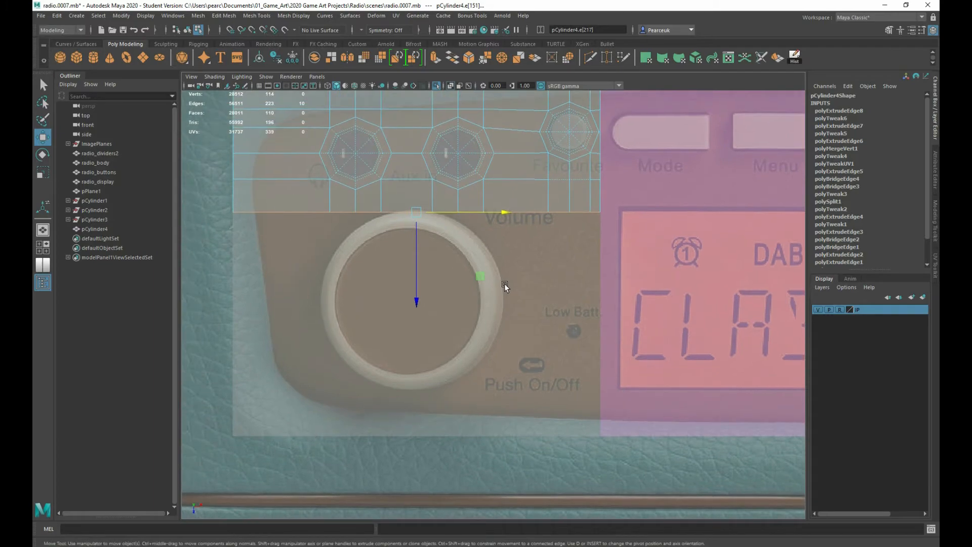
pyautogui.moveTo(416, 296); pyautogui.dragTo(415, 425)
# Raise the control panel surface about 4.3 units above the radio body in the perspective view.
pyautogui.press('space')
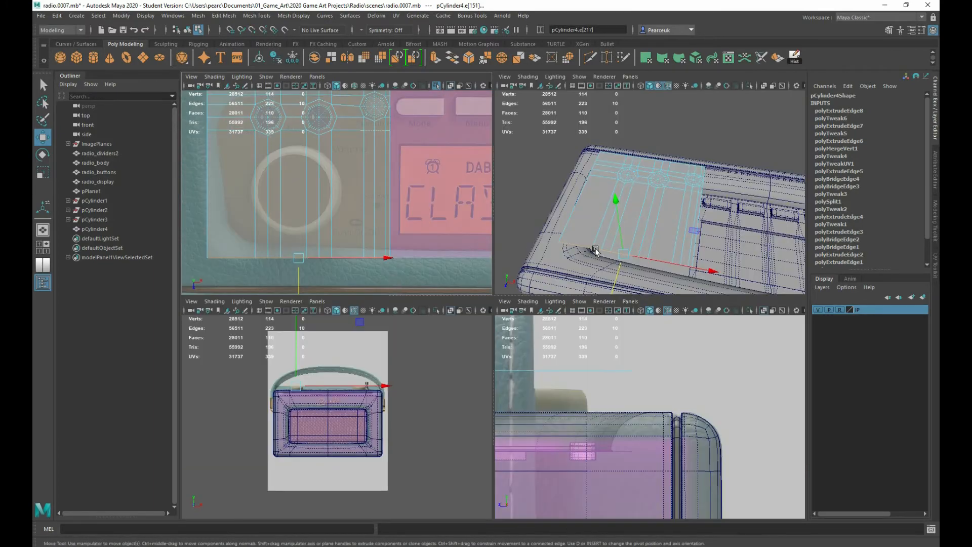
pyautogui.press('space')
pyautogui.keyDown('alt'); pyautogui.moveTo(570, 247); pyautogui.dragTo(493, 284); pyautogui.keyUp('alt')
pyautogui.moveTo(494, 289); pyautogui.dragTo(529, 288, button='right')
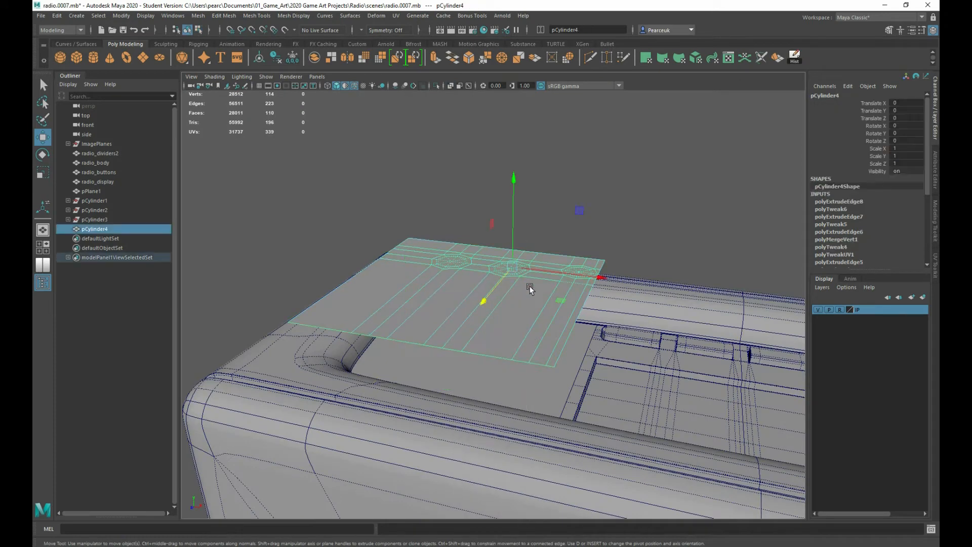
pyautogui.keyDown('alt'); pyautogui.moveTo(511, 203); pyautogui.dragTo(501, 323); pyautogui.keyUp('alt')
# Delete the flat backing plane beneath the raised control panel surface.
pyautogui.click(504, 358)
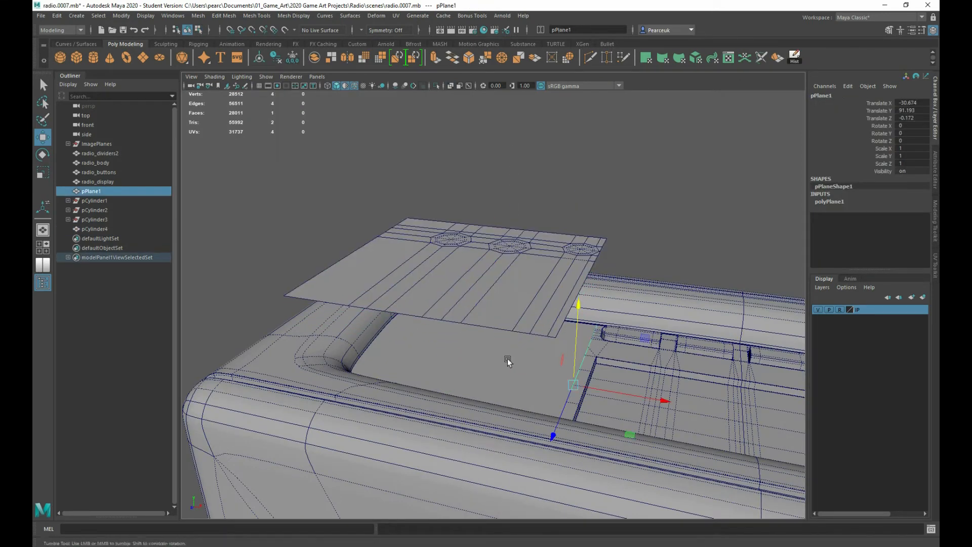
pyautogui.keyDown('alt'); pyautogui.moveTo(506, 358); pyautogui.dragTo(481, 356); pyautogui.keyUp('alt')
pyautogui.press('Delete')
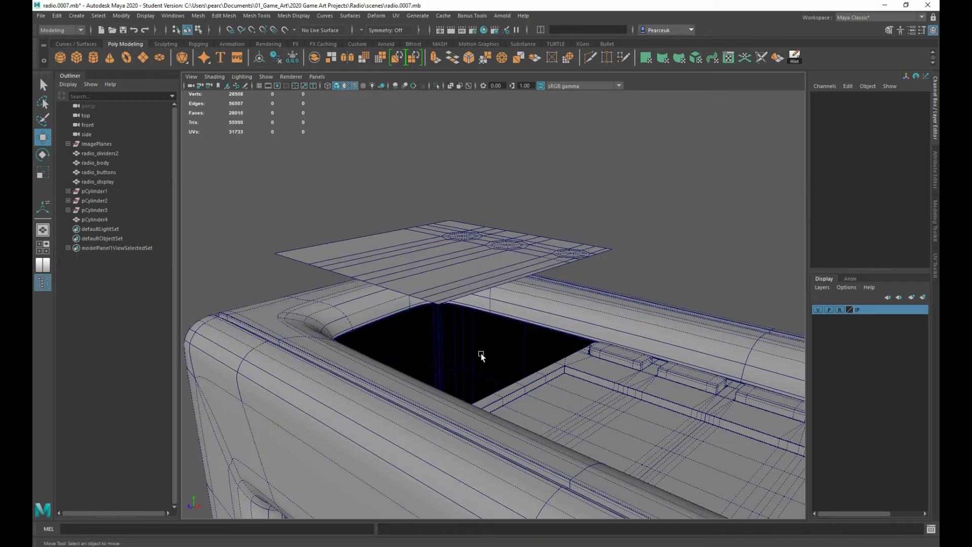
pyautogui.keyDown('alt'); pyautogui.moveTo(472, 350); pyautogui.dragTo(558, 307); pyautogui.keyUp('alt')
# Preview the control panel surface smoothed from above, examine the socket rings against the reference, and return to the unsmoothed display.
pyautogui.click(469, 303)
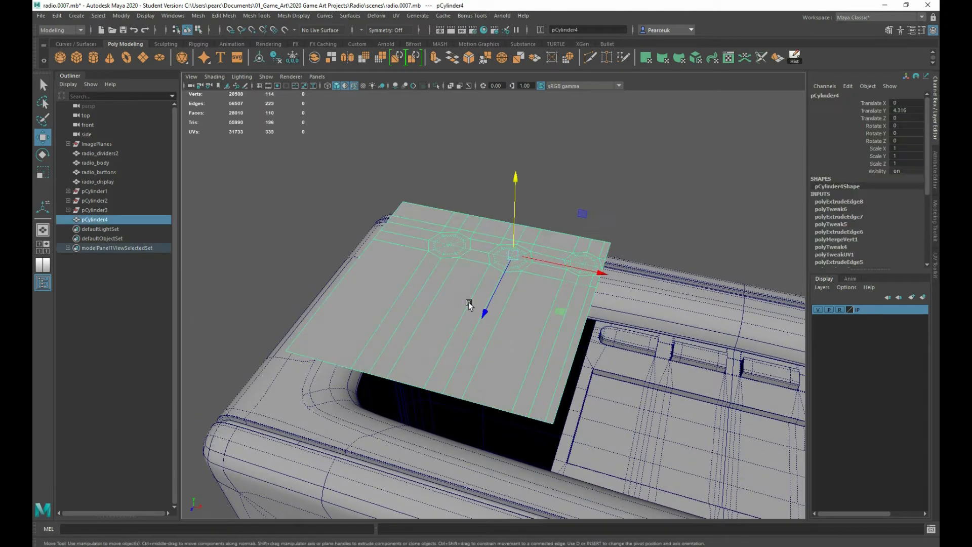
pyautogui.press('space')
pyautogui.press('space')
pyautogui.scroll(5, 394, 277)
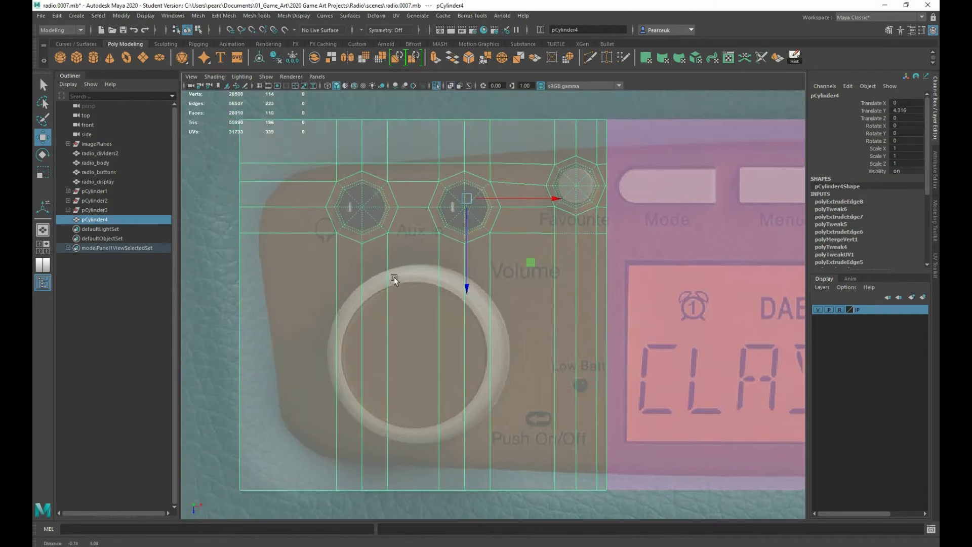
pyautogui.scroll(6, 417, 302)
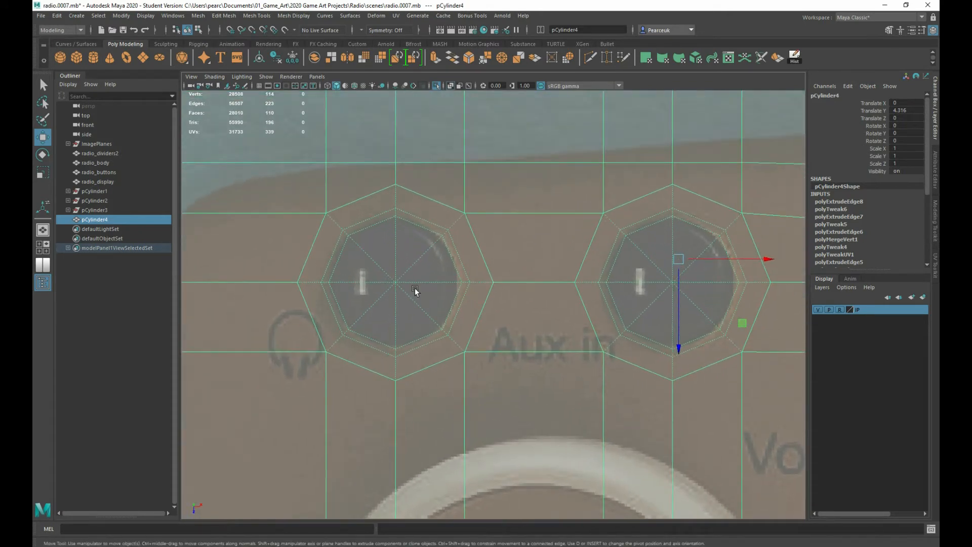
pyautogui.press('3')
pyautogui.scroll(-1, 438, 307)
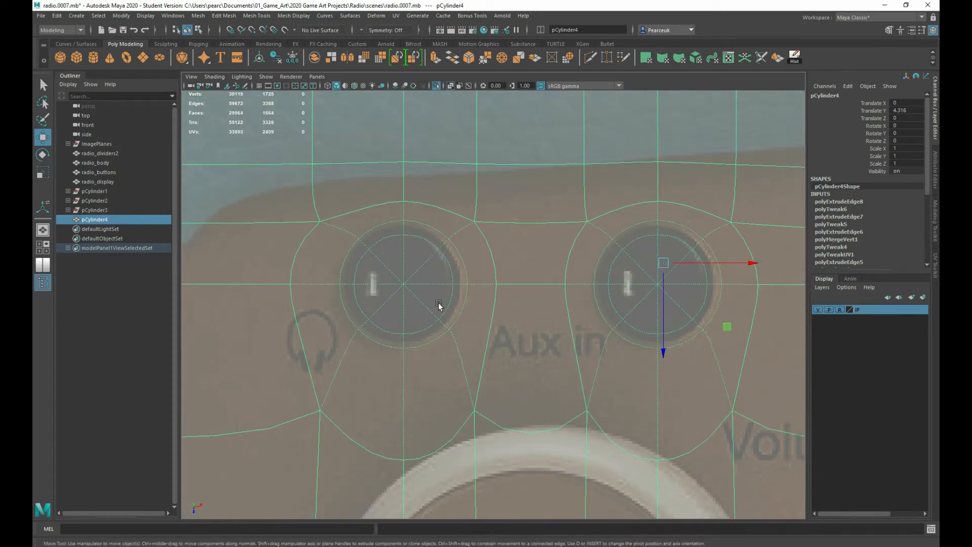
pyautogui.scroll(1, 452, 303)
pyautogui.scroll(-1, 487, 312)
pyautogui.keyDown('alt'); pyautogui.moveTo(563, 326); pyautogui.dragTo(521, 307, button='middle'); pyautogui.keyUp('alt')
pyautogui.keyDown('alt'); pyautogui.moveTo(273, 347); pyautogui.dragTo(398, 375, button='middle'); pyautogui.keyUp('alt')
pyautogui.press('1')
pyautogui.scroll(-3, 375, 336)
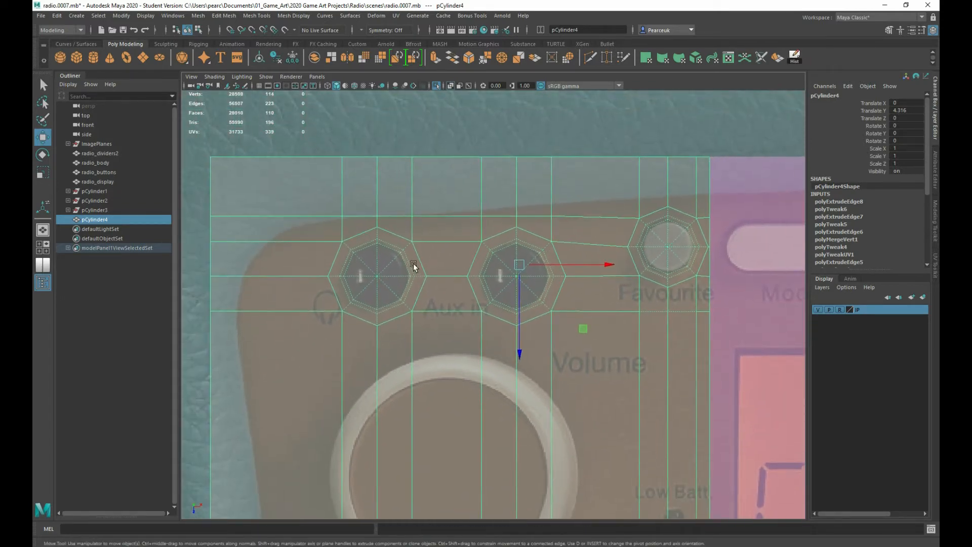
# Insert horizontal edge loops with Multi-Cut just above the Favourite ring and just below the two socket rings.
pyautogui.keyDown('shift'); pyautogui.moveTo(420, 203); pyautogui.dragTo(373, 204, button='right'); pyautogui.keyUp('shift')
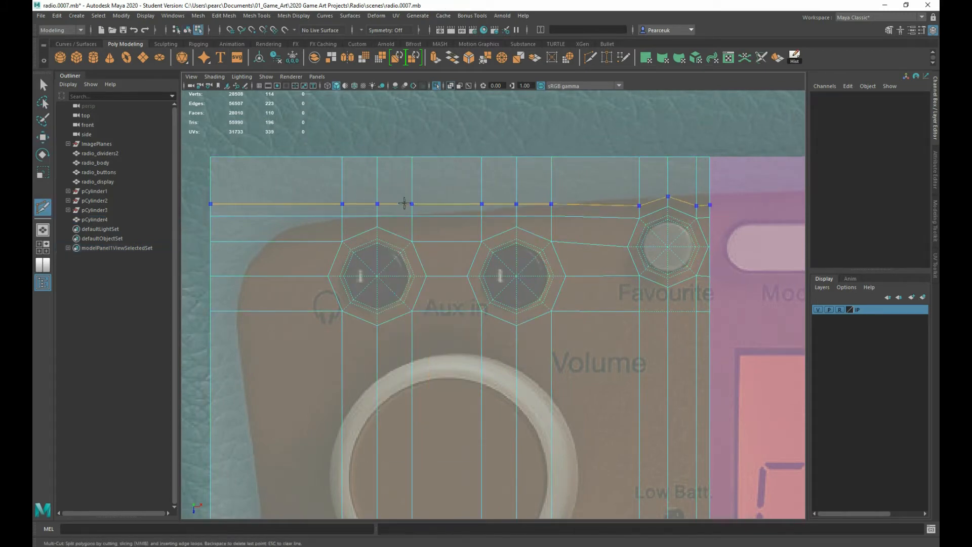
pyautogui.keyDown('ctrl'); pyautogui.click(404, 203); pyautogui.keyUp('ctrl')
pyautogui.keyDown('ctrl'); pyautogui.click(372, 342); pyautogui.keyUp('ctrl')
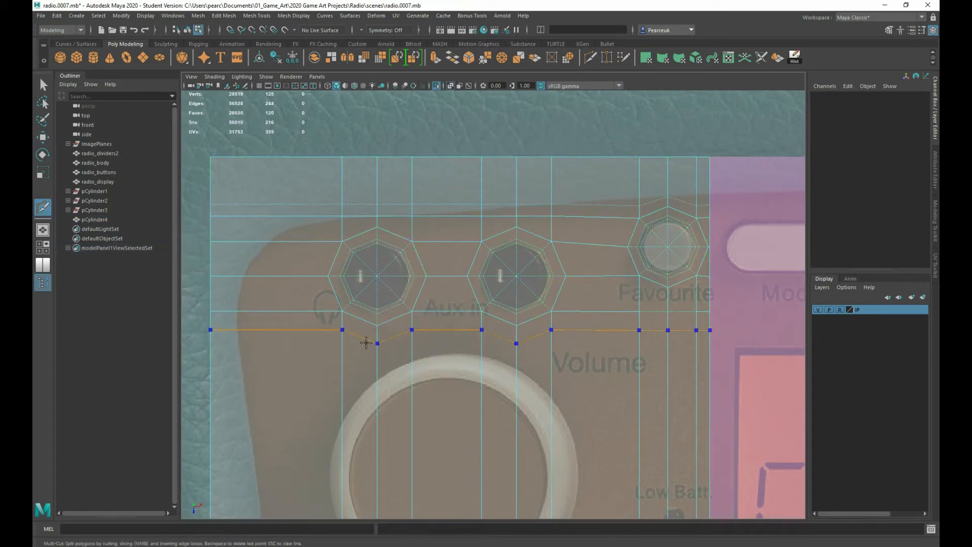
pyautogui.click(376, 344)
# Insert three evenly spaced horizontal edge loops across the volume knob area of the panel.
pyautogui.scroll(-1, 394, 448)
pyautogui.scroll(-1, 395, 447)
pyautogui.keyDown('alt'); pyautogui.moveTo(395, 447); pyautogui.dragTo(368, 344, button='middle'); pyautogui.keyUp('alt')
pyautogui.scroll(-1, 374, 333)
pyautogui.keyDown('ctrl'); pyautogui.moveTo(353, 358); pyautogui.dragTo(355, 298); pyautogui.keyUp('ctrl')
pyautogui.keyDown('ctrl'); pyautogui.click(356, 298); pyautogui.keyUp('ctrl')
pyautogui.keyDown('ctrl'); pyautogui.click(355, 415); pyautogui.keyUp('ctrl')
# Turn on smooth preview and insert vertical edge loops outside the headphone socket ring and between the Aux in and Favourite rings.
pyautogui.press('3')
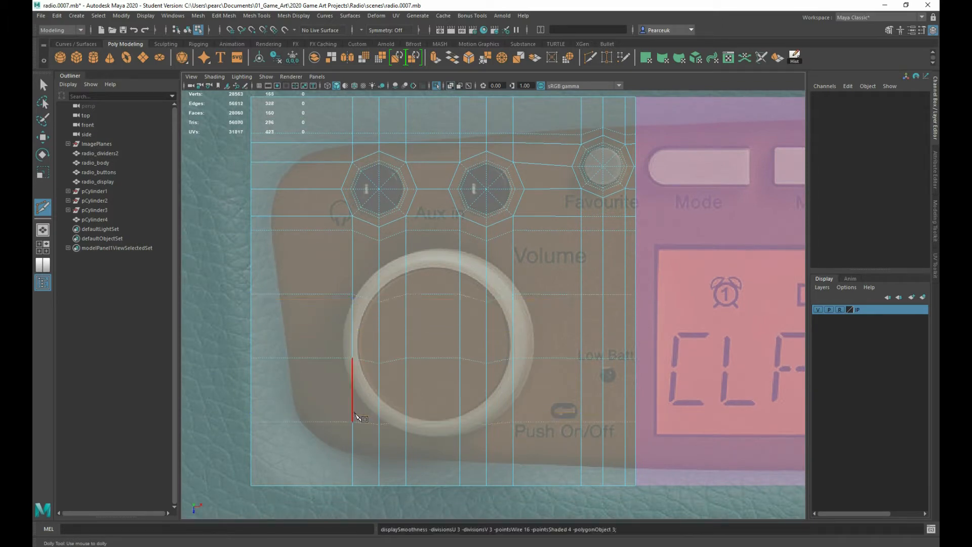
pyautogui.keyDown('alt'); pyautogui.moveTo(390, 273); pyautogui.dragTo(393, 293, button='middle'); pyautogui.keyUp('alt')
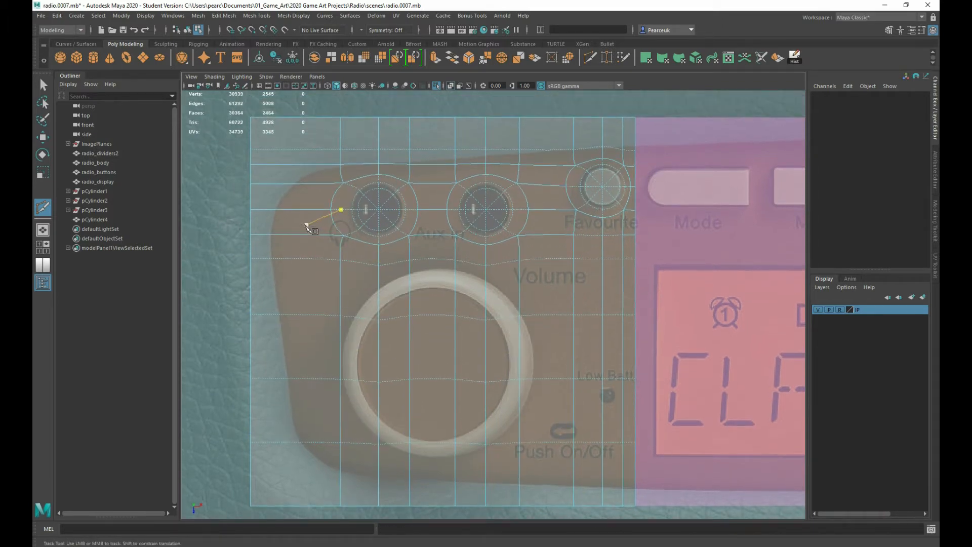
pyautogui.keyDown('ctrl'); pyautogui.click(306, 255); pyautogui.keyUp('ctrl')
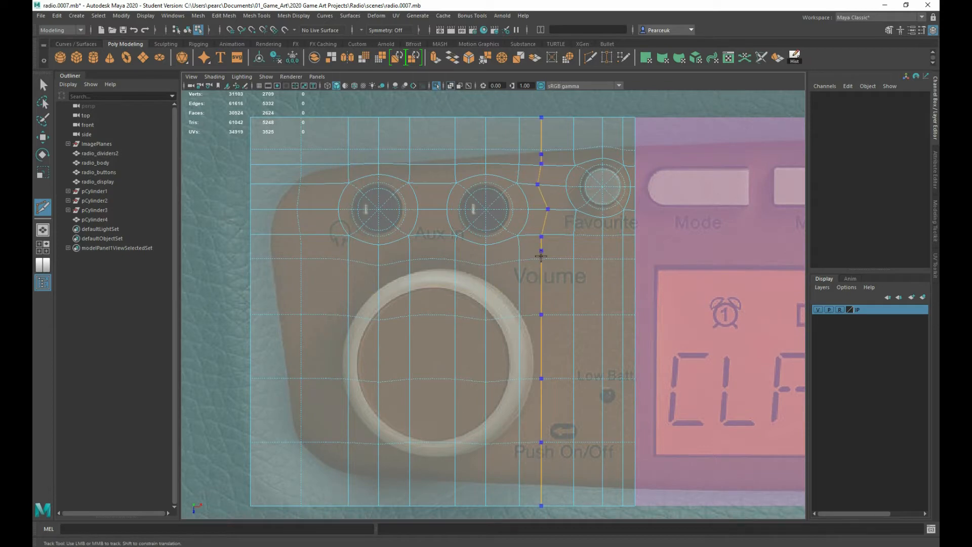
pyautogui.keyDown('ctrl'); pyautogui.click(541, 256); pyautogui.keyUp('ctrl')
pyautogui.keyDown('alt'); pyautogui.moveTo(541, 256); pyautogui.dragTo(538, 384, button='right'); pyautogui.keyUp('alt')
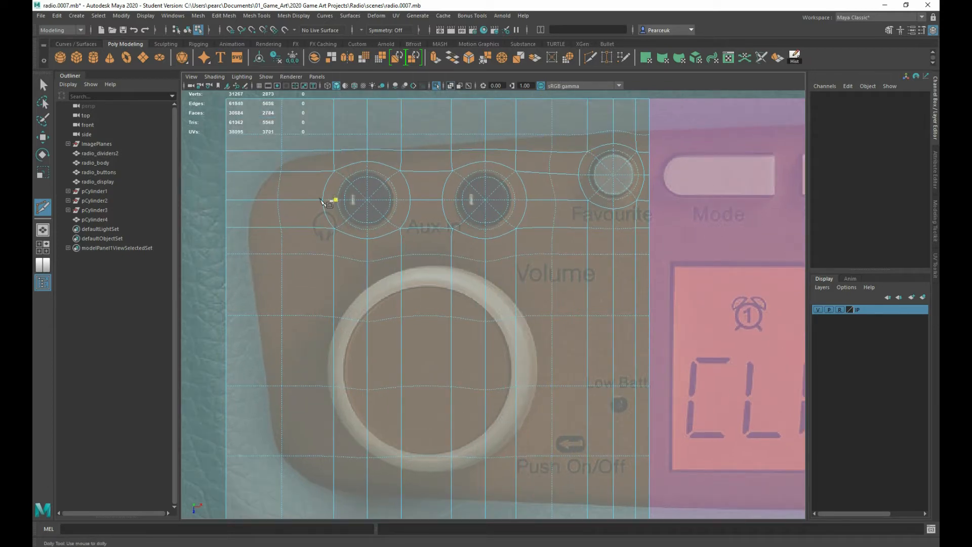
# Straighten the wavy horizontal edge loop between the socket rings and the volume knob by scaling it flat.
pyautogui.scroll(-1, 352, 347)
pyautogui.scroll(3, 353, 347)
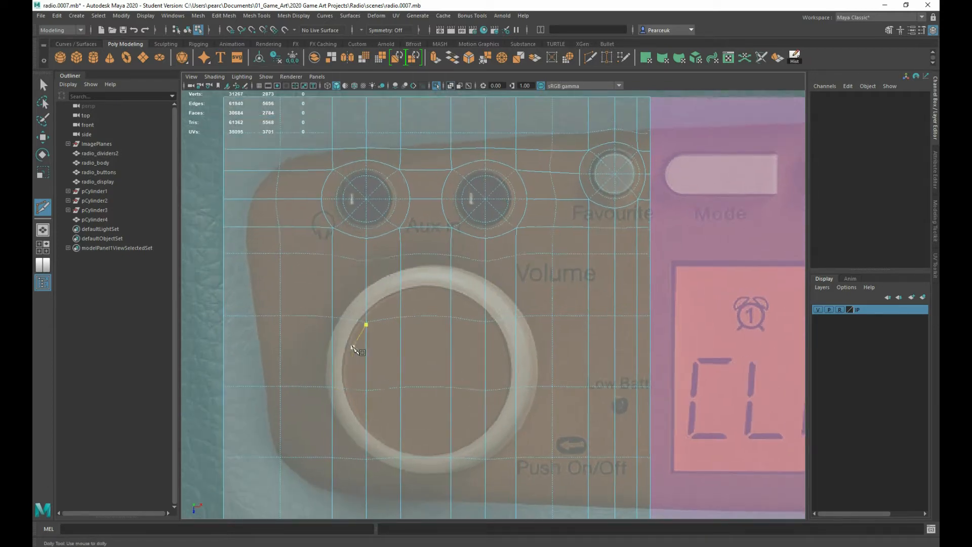
pyautogui.scroll(-2, 353, 347)
pyautogui.press('q')
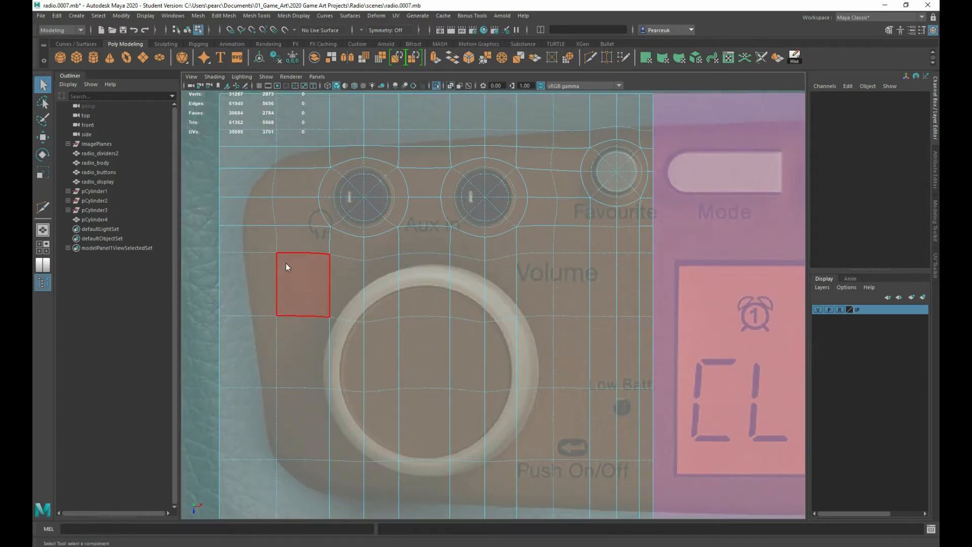
pyautogui.doubleClick(287, 252)
pyautogui.press('r')
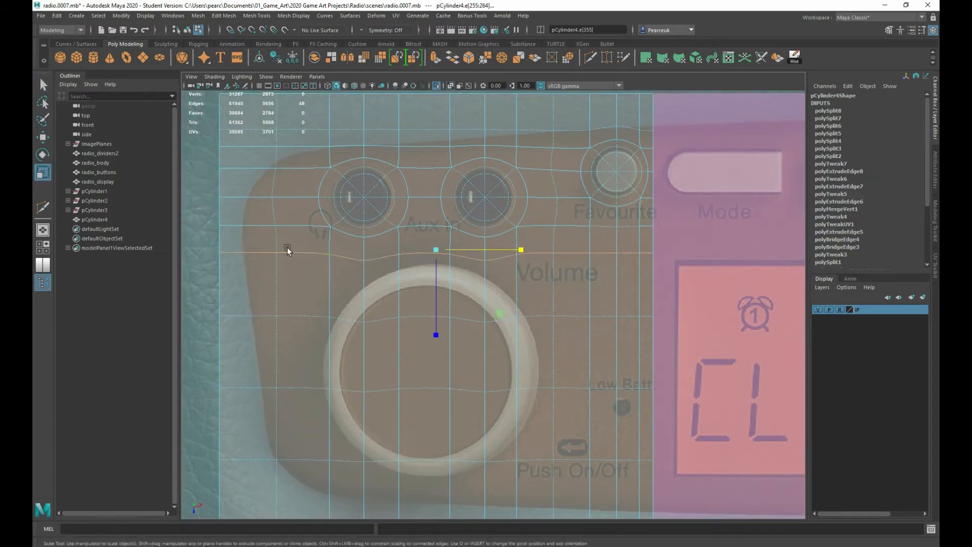
pyautogui.moveTo(436, 335); pyautogui.dragTo(400, 129)
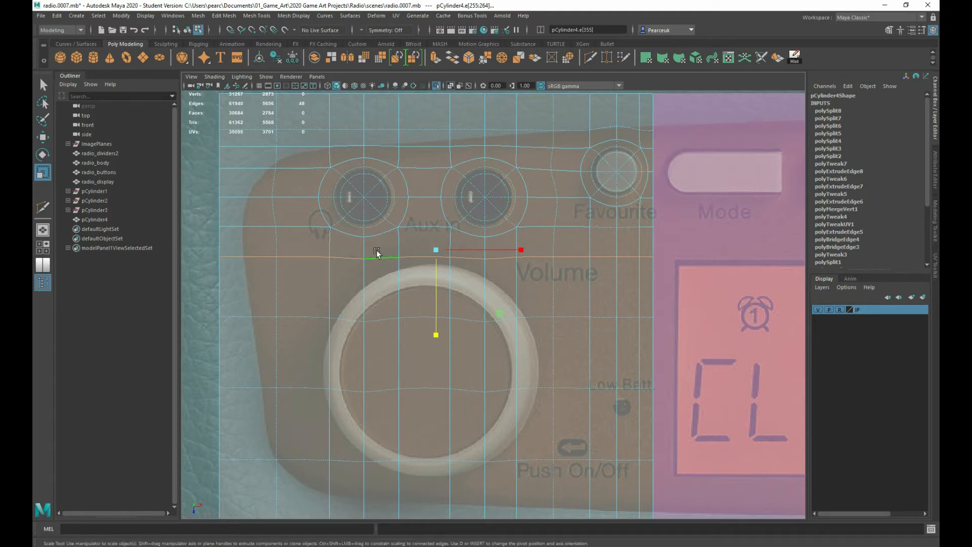
# Scale the three horizontal edge loops crossing the volume knob area flat so they run straight across the panel.
pyautogui.doubleClick(388, 318)
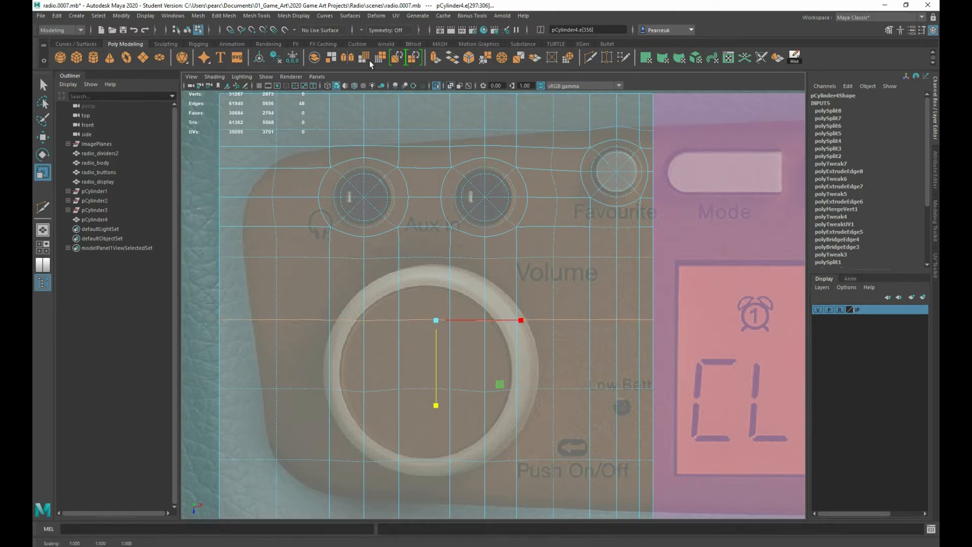
pyautogui.doubleClick(382, 389)
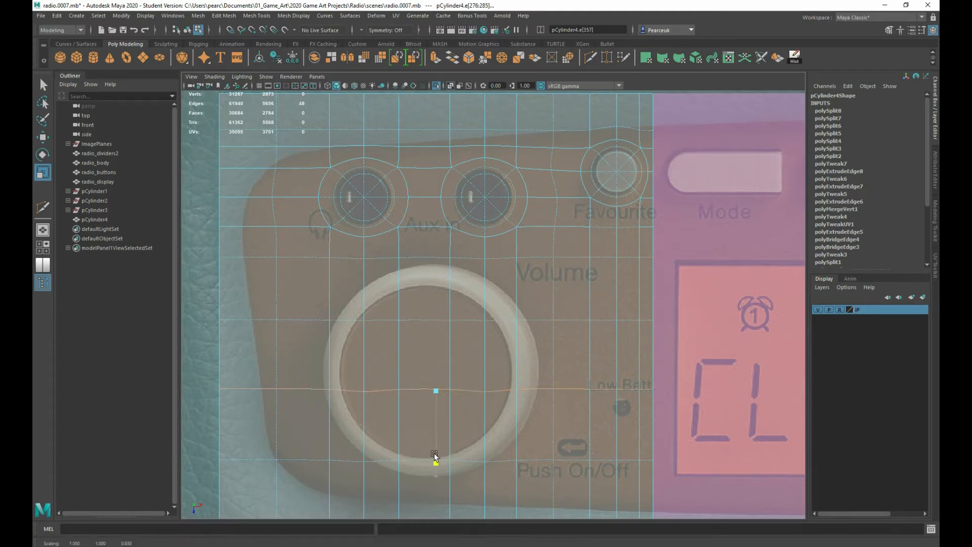
pyautogui.doubleClick(415, 321)
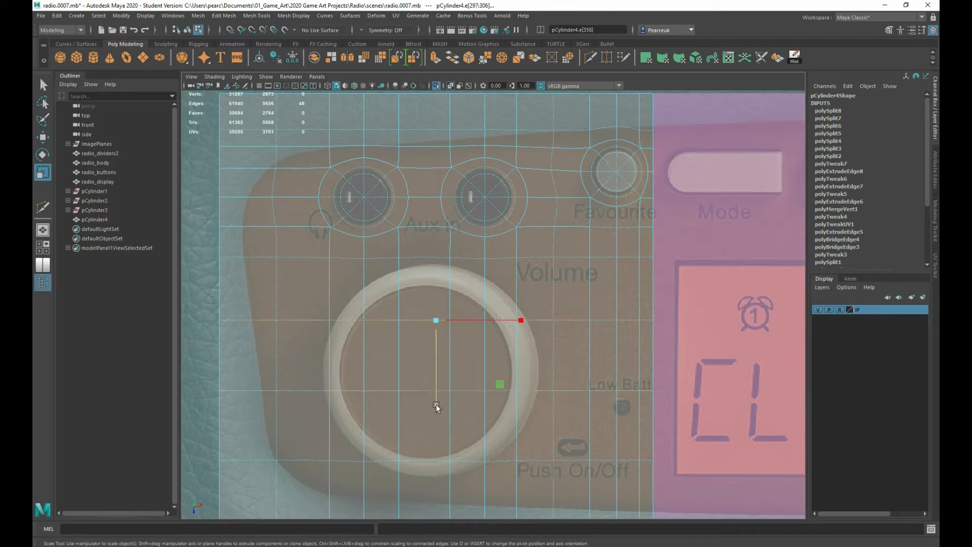
pyautogui.doubleClick(303, 461)
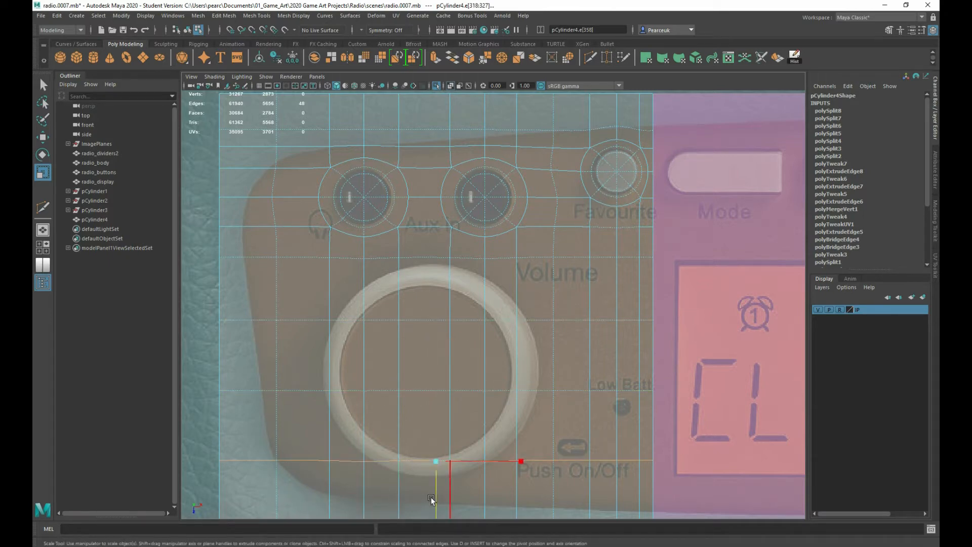
pyautogui.moveTo(436, 491); pyautogui.dragTo(381, 142)
# Turn off smooth preview and select the inner circle faces of the two socket rings and the Favourite ring.
pyautogui.scroll(-3, 383, 278)
pyautogui.moveTo(384, 278)
pyautogui.keyDown('alt'); pyautogui.mouseDown(button='middle')
pyautogui.moveTo(373, 208)
pyautogui.moveTo(378, 267)
pyautogui.mouseUp(button='middle'); pyautogui.keyUp('alt')
pyautogui.scroll(5, 379, 269)
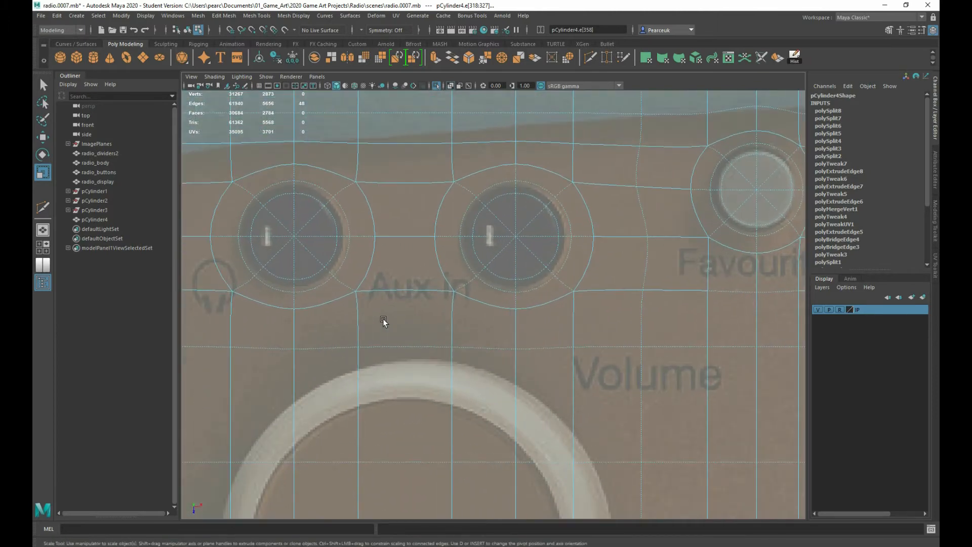
pyautogui.press('1')
pyautogui.scroll(1, 371, 276)
pyautogui.moveTo(308, 209); pyautogui.dragTo(310, 232, button='right')
pyautogui.moveTo(261, 208); pyautogui.dragTo(285, 239)
pyautogui.keyDown('shift'); pyautogui.moveTo(528, 239); pyautogui.dragTo(529, 241); pyautogui.keyUp('shift')
pyautogui.scroll(1, 557, 227)
pyautogui.keyDown('alt'); pyautogui.moveTo(567, 223); pyautogui.dragTo(473, 243, button='middle'); pyautogui.keyUp('alt')
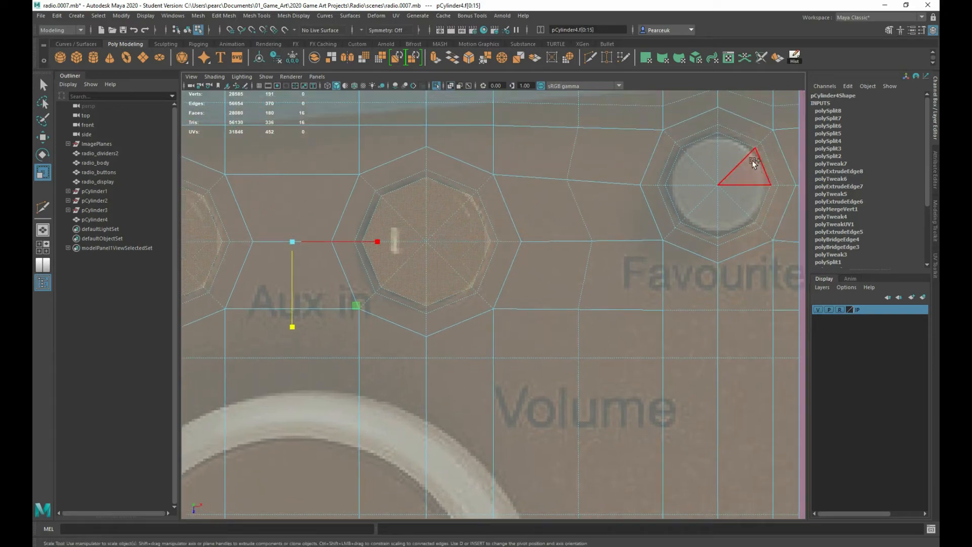
pyautogui.keyDown('shift'); pyautogui.moveTo(722, 181); pyautogui.dragTo(723, 182); pyautogui.keyUp('shift')
pyautogui.scroll(-2, 627, 211)
# In the perspective view, extrude the three selected circles into the panel with a Local Translate Z of -0.867.
pyautogui.press('space')
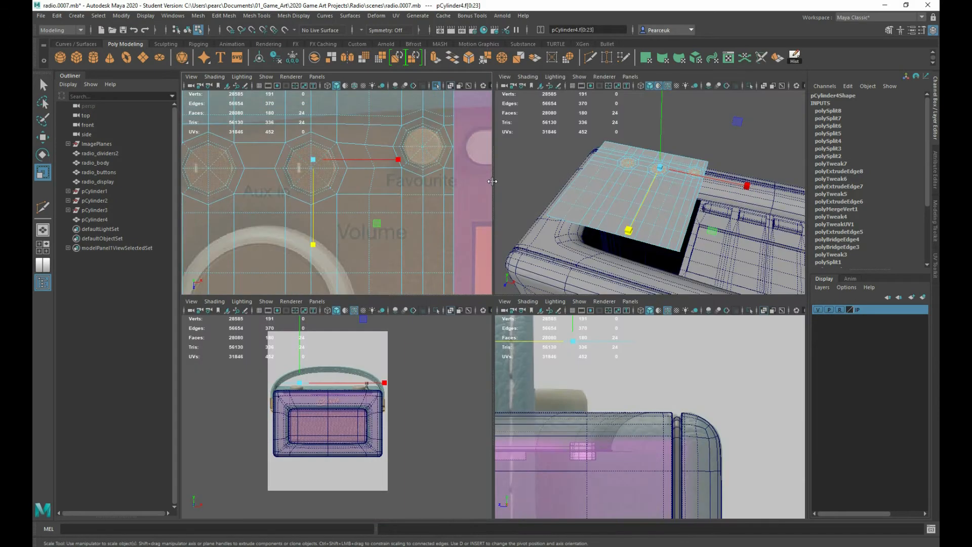
pyautogui.press('space')
pyautogui.scroll(5, 508, 199)
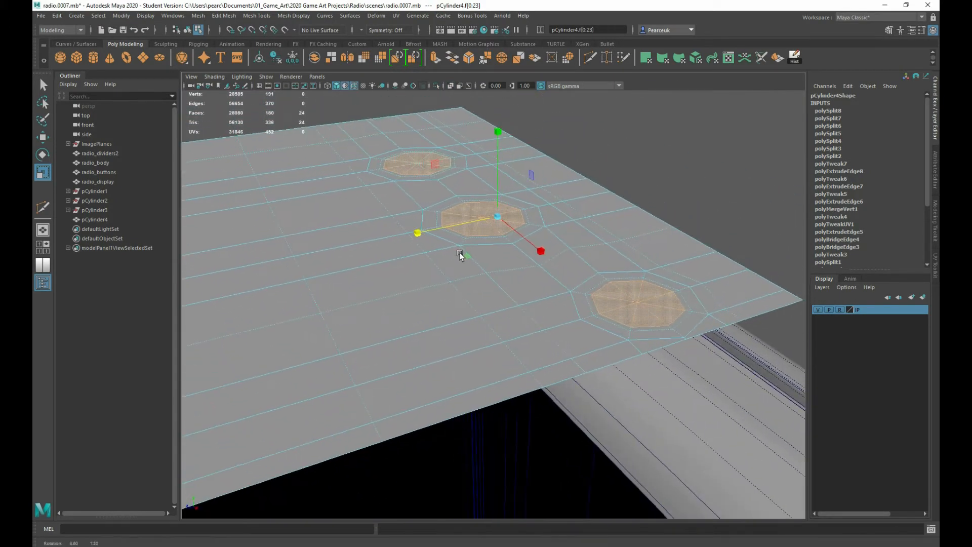
pyautogui.press('w')
pyautogui.scroll(5, 458, 256)
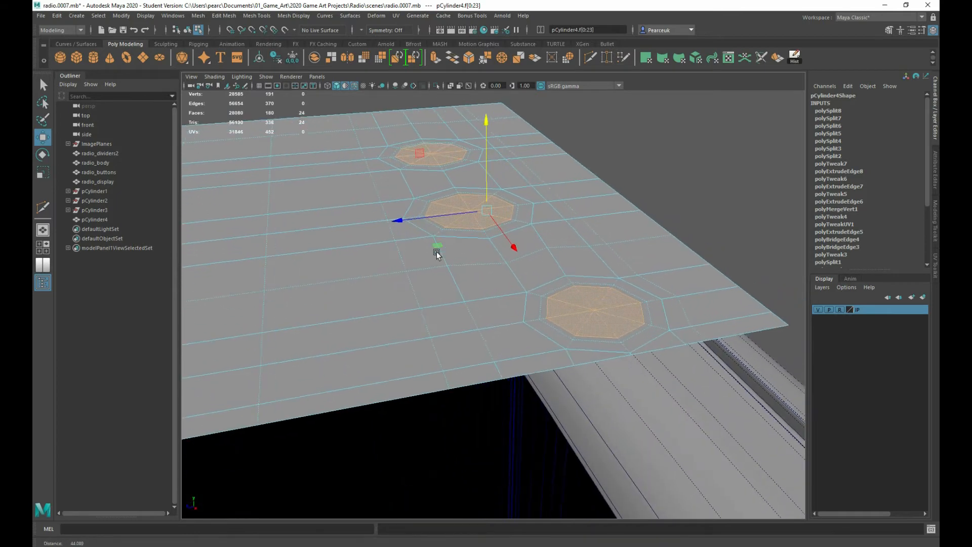
pyautogui.keyDown('shift'); pyautogui.moveTo(447, 219); pyautogui.dragTo(445, 238, button='right'); pyautogui.keyUp('shift')
pyautogui.keyDown('alt'); pyautogui.moveTo(456, 208); pyautogui.dragTo(438, 189); pyautogui.keyUp('alt')
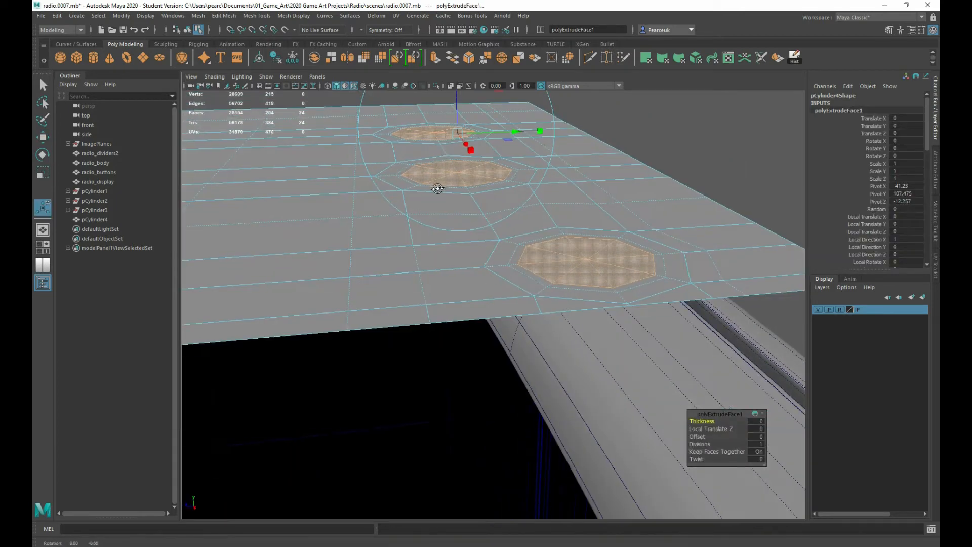
pyautogui.keyDown('alt'); pyautogui.moveTo(451, 143); pyautogui.dragTo(455, 132); pyautogui.keyUp('alt')
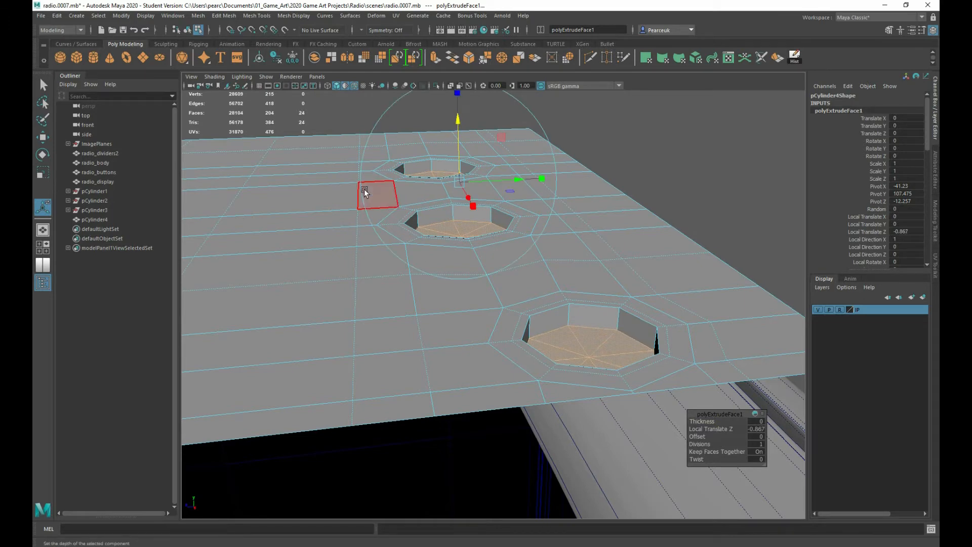
pyautogui.keyDown('alt'); pyautogui.moveTo(395, 195); pyautogui.dragTo(409, 226); pyautogui.keyUp('alt')
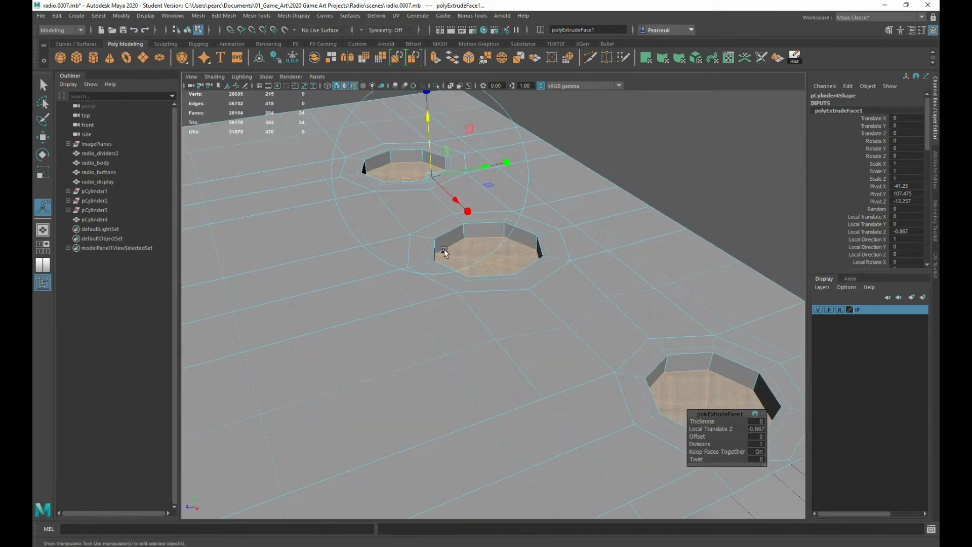
# Extrude the floor faces of the three recesses again with an Offset of 0.05.
pyautogui.keyDown('alt'); pyautogui.moveTo(445, 254); pyautogui.dragTo(386, 208, button='middle'); pyautogui.keyUp('alt')
pyautogui.keyDown('alt'); pyautogui.moveTo(386, 208); pyautogui.dragTo(449, 232, button='right'); pyautogui.keyUp('alt')
pyautogui.keyDown('alt'); pyautogui.moveTo(449, 233); pyautogui.dragTo(426, 226, button='middle'); pyautogui.keyUp('alt')
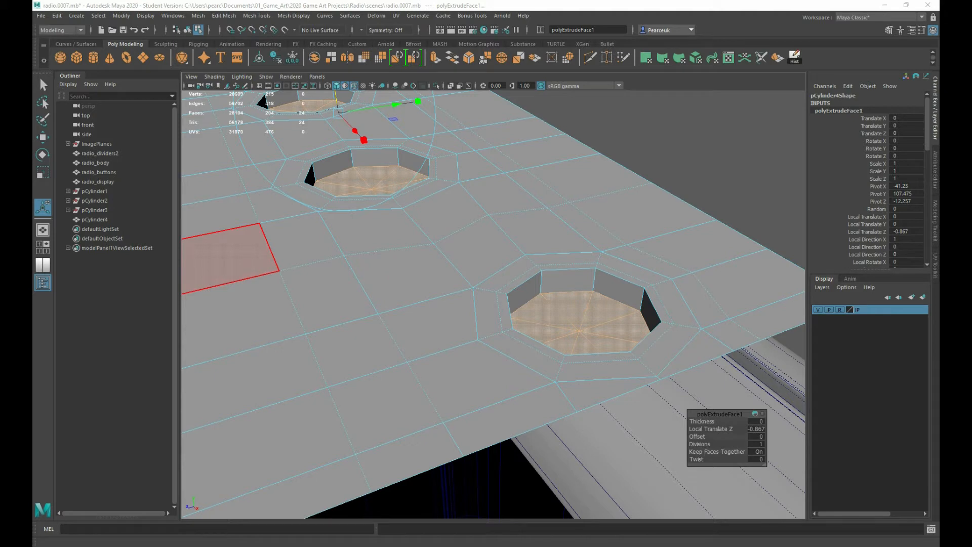
pyautogui.keyDown('alt'); pyautogui.moveTo(353, 254); pyautogui.dragTo(336, 244, button='middle'); pyautogui.keyUp('alt')
pyautogui.keyDown('shift'); pyautogui.moveTo(383, 257); pyautogui.dragTo(384, 275, button='right'); pyautogui.keyUp('shift')
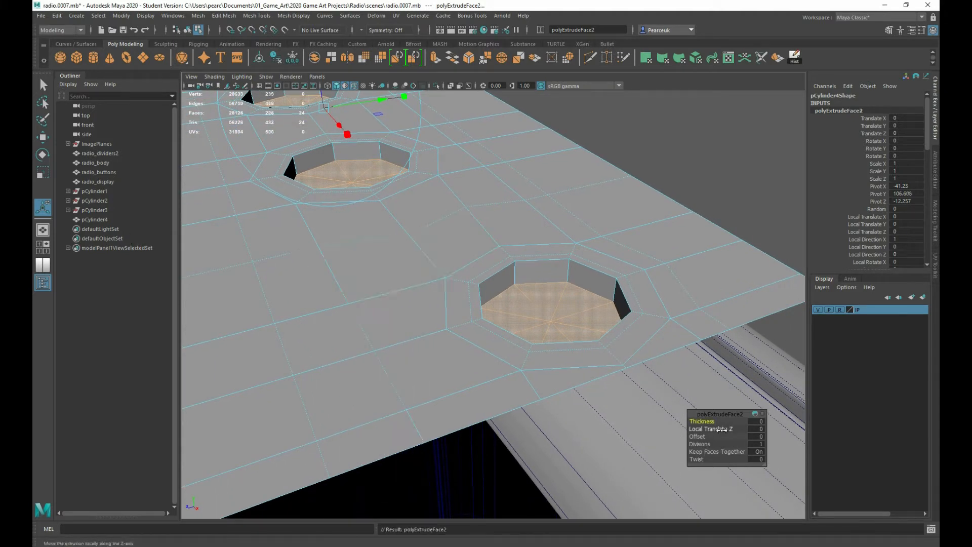
pyautogui.click(700, 434)
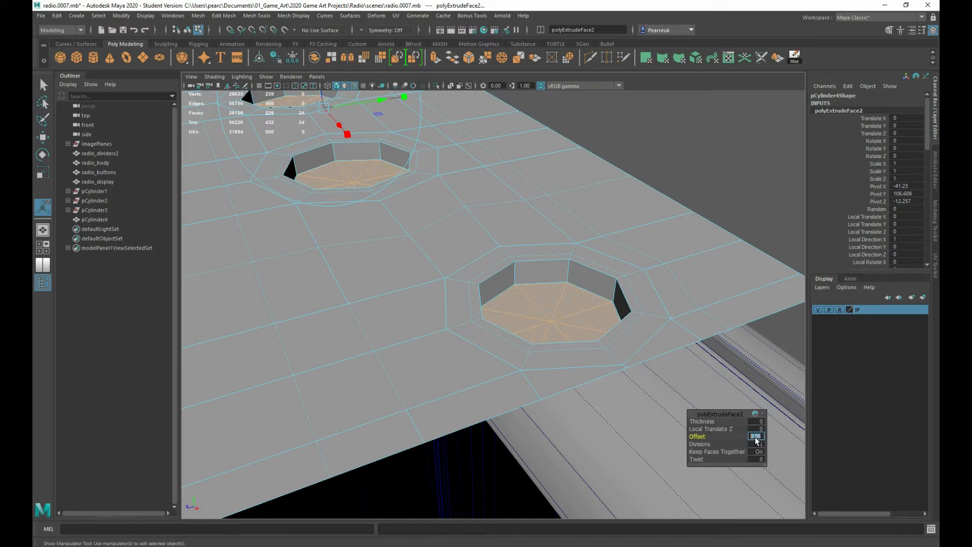
pyautogui.keyDown('alt'); pyautogui.moveTo(579, 400); pyautogui.dragTo(572, 434, button='right'); pyautogui.keyUp('alt')
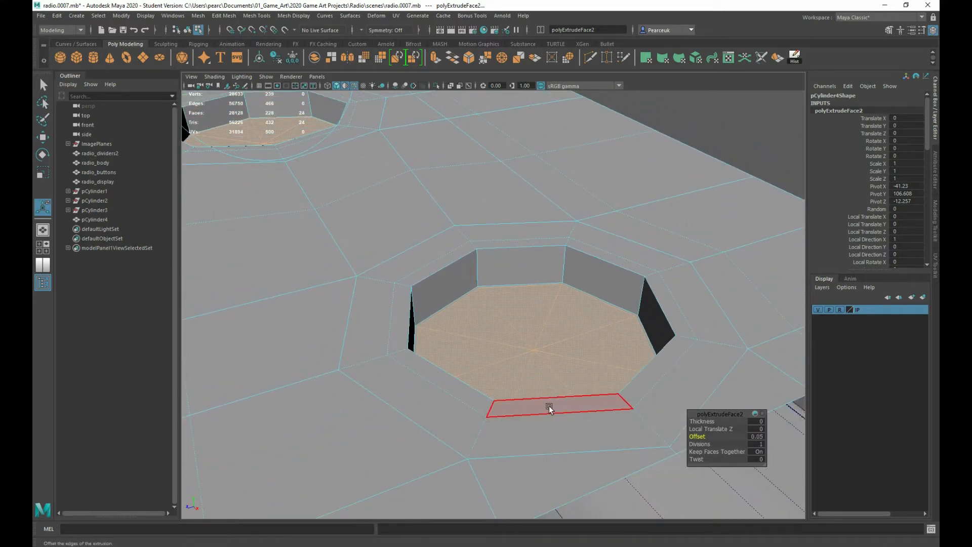
pyautogui.keyDown('alt'); pyautogui.moveTo(569, 368); pyautogui.dragTo(557, 360, button='right'); pyautogui.keyUp('alt')
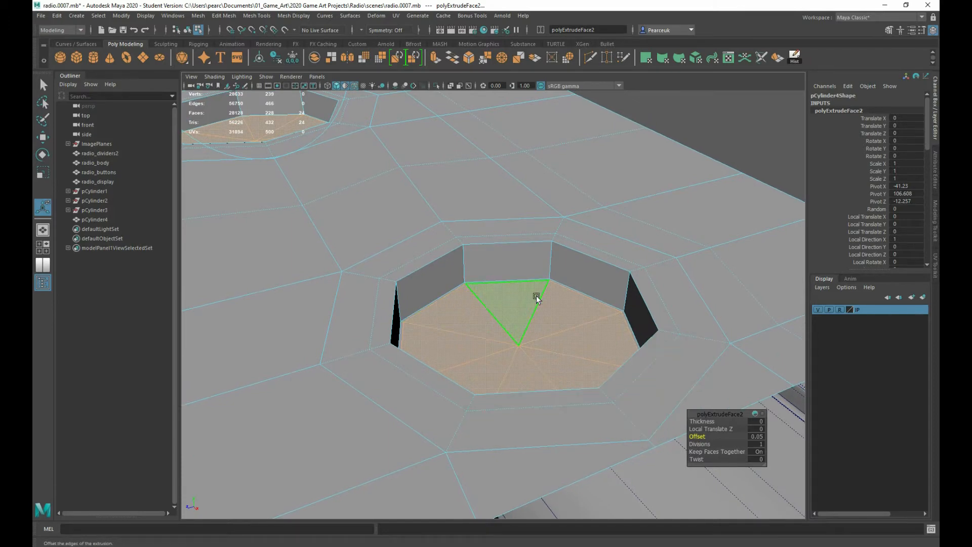
# Insert a Multi-Cut edge loop around the wall of each of the three recesses, close to the floor.
pyautogui.keyDown('shift'); pyautogui.moveTo(505, 263); pyautogui.dragTo(457, 267, button='right'); pyautogui.keyUp('shift')
pyautogui.scroll(5, 466, 283)
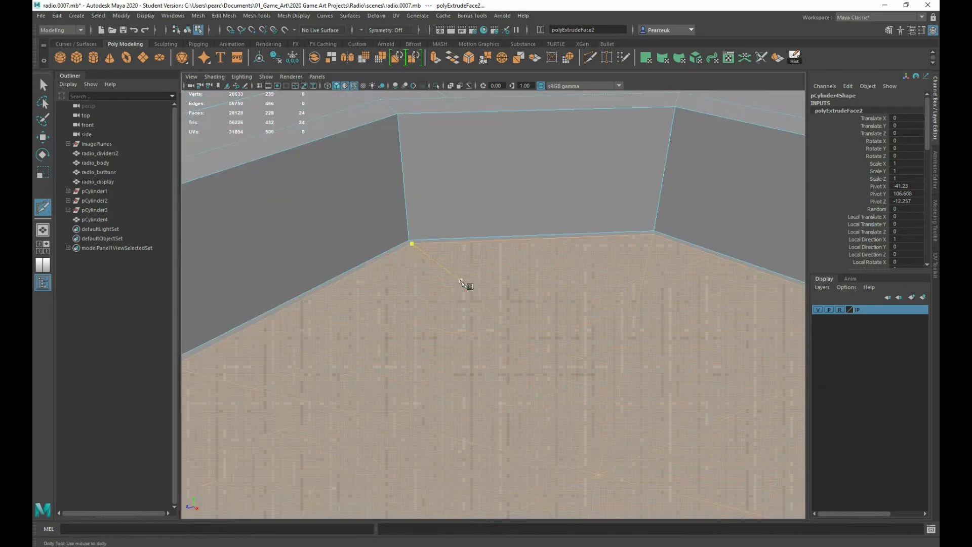
pyautogui.keyDown('ctrl'); pyautogui.click(407, 236); pyautogui.keyUp('ctrl')
pyautogui.keyDown('alt'); pyautogui.moveTo(412, 238); pyautogui.dragTo(338, 234, button='right'); pyautogui.keyUp('alt')
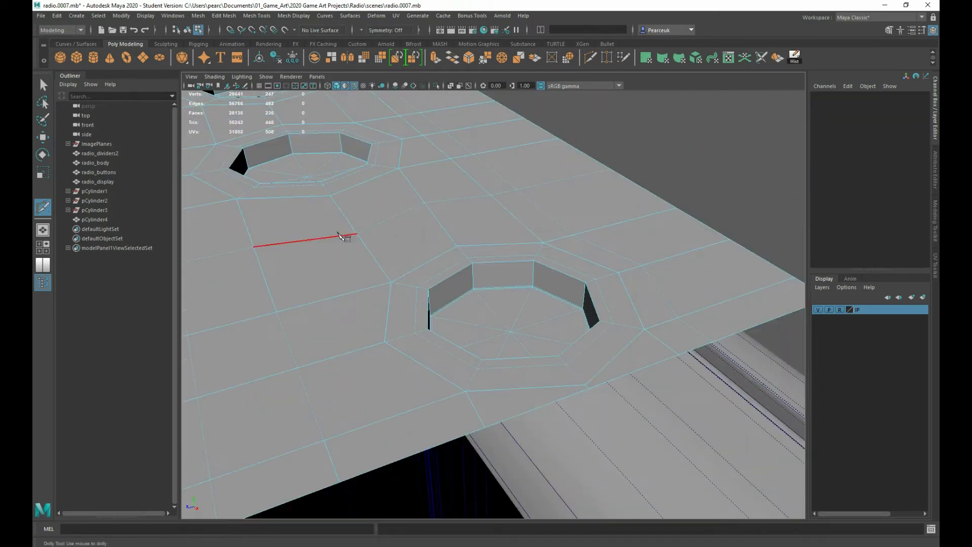
pyautogui.keyDown('alt'); pyautogui.moveTo(338, 234); pyautogui.dragTo(569, 534, button='middle'); pyautogui.keyUp('alt')
pyautogui.scroll(4, 514, 420)
pyautogui.keyDown('ctrl'); pyautogui.click(406, 265); pyautogui.keyUp('ctrl')
pyautogui.keyDown('alt'); pyautogui.moveTo(545, 435); pyautogui.dragTo(559, 449, button='middle'); pyautogui.keyUp('alt')
pyautogui.scroll(3, 560, 449)
pyautogui.scroll(3, 409, 349)
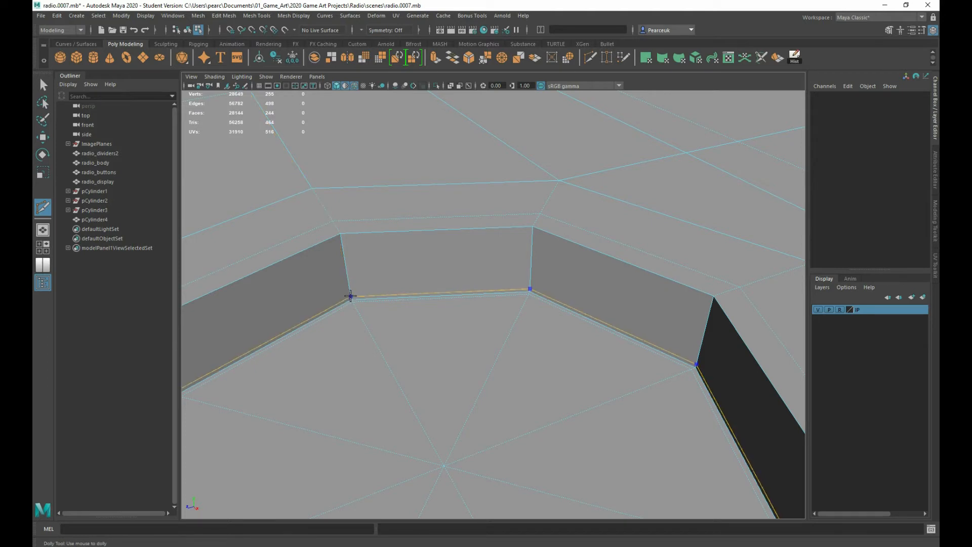
pyautogui.keyDown('ctrl'); pyautogui.click(350, 296); pyautogui.keyUp('ctrl')
# Select the upper rim edge loops of all three recesses and bevel them.
pyautogui.press('q')
pyautogui.moveTo(389, 259); pyautogui.dragTo(393, 216, button='right')
pyautogui.doubleClick(393, 234)
pyautogui.scroll(-4, 472, 339)
pyautogui.keyDown('alt'); pyautogui.moveTo(471, 339); pyautogui.dragTo(530, 381); pyautogui.keyUp('alt')
pyautogui.scroll(-3, 530, 381)
pyautogui.keyDown('alt'); pyautogui.moveTo(529, 381); pyautogui.dragTo(498, 356, button='middle'); pyautogui.keyUp('alt')
pyautogui.keyDown('shift'); pyautogui.doubleClick(511, 322); pyautogui.keyUp('shift')
pyautogui.scroll(-4, 530, 364)
pyautogui.keyDown('alt'); pyautogui.moveTo(572, 420); pyautogui.dragTo(441, 294, button='middle'); pyautogui.keyUp('alt')
pyautogui.keyDown('shift'); pyautogui.click(573, 290); pyautogui.keyUp('shift')
pyautogui.keyDown('shift'); pyautogui.doubleClick(573, 290); pyautogui.keyUp('shift')
pyautogui.keyDown('shift'); pyautogui.moveTo(578, 304); pyautogui.dragTo(576, 328, button='right'); pyautogui.keyUp('shift')
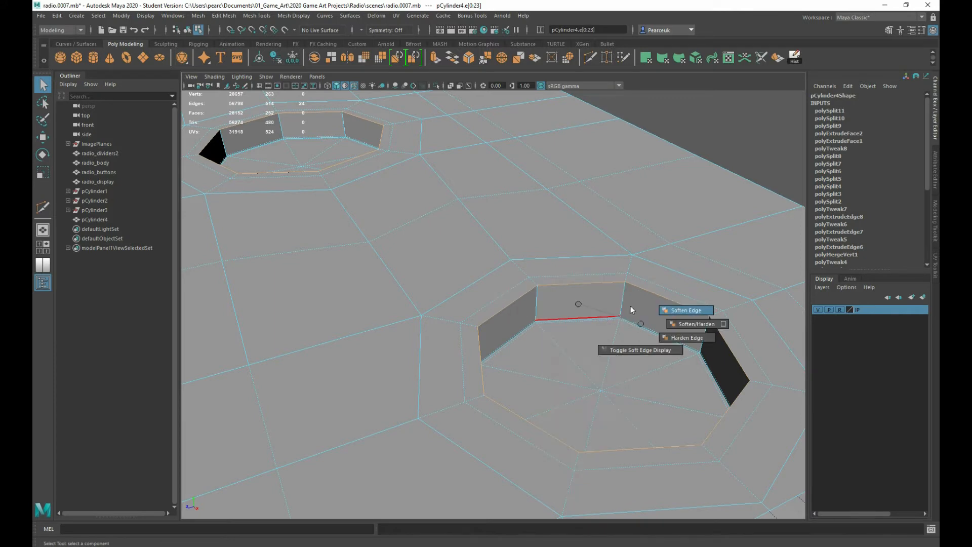
pyautogui.keyDown('shift'); pyautogui.moveTo(580, 304); pyautogui.dragTo(612, 306, button='right'); pyautogui.keyUp('shift')
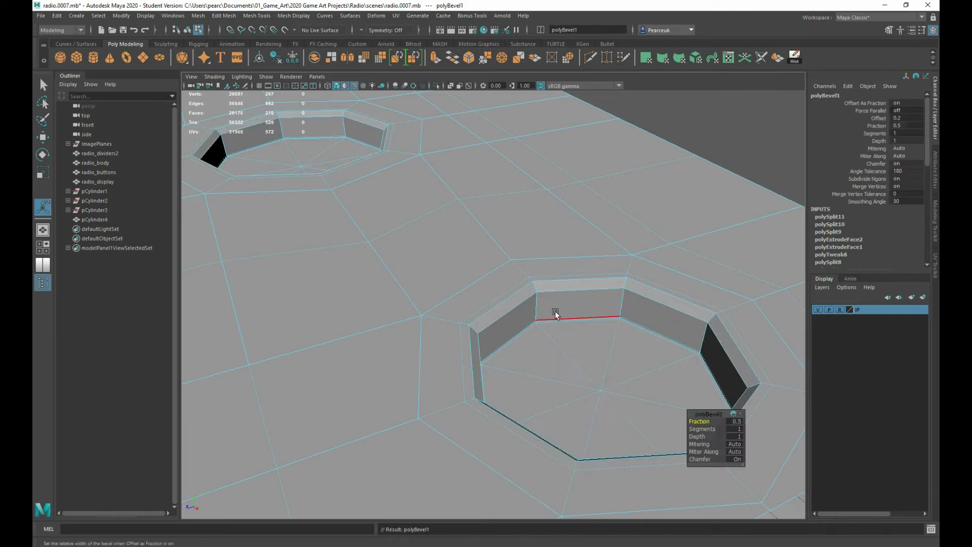
# Turn off the rim bevel's Chamfer, set its Fraction to 0.1, and return to object selection.
pyautogui.scroll(7, 549, 314)
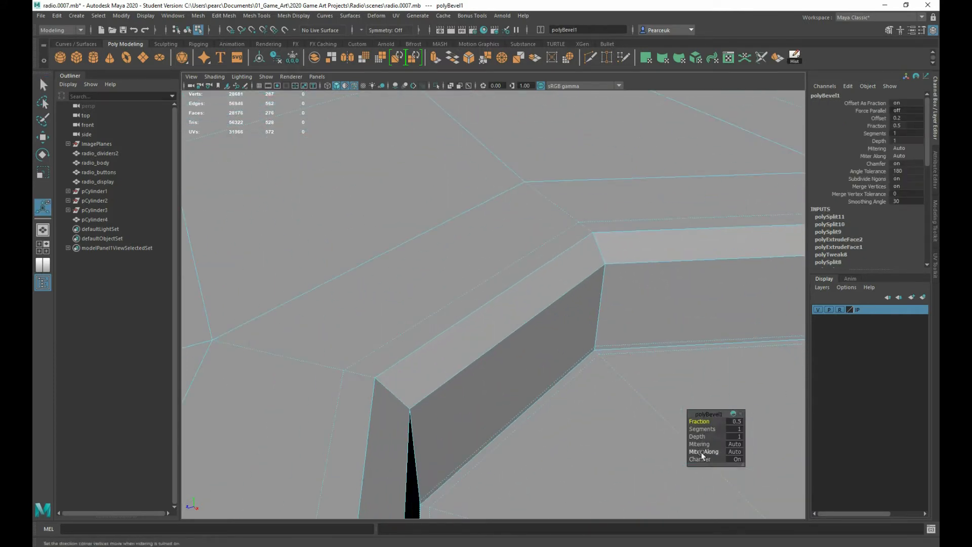
pyautogui.moveTo(700, 459); pyautogui.dragTo(719, 459)
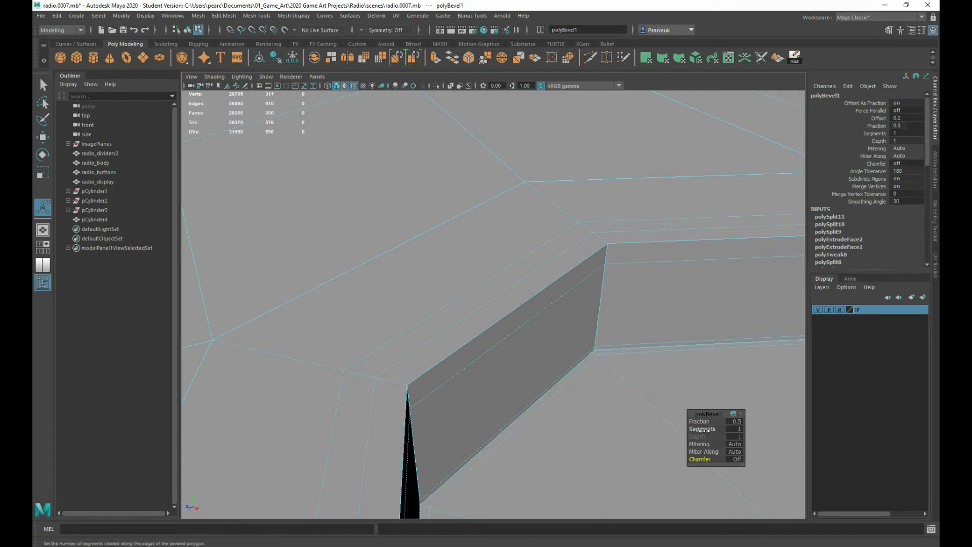
pyautogui.moveTo(699, 420); pyautogui.dragTo(697, 420)
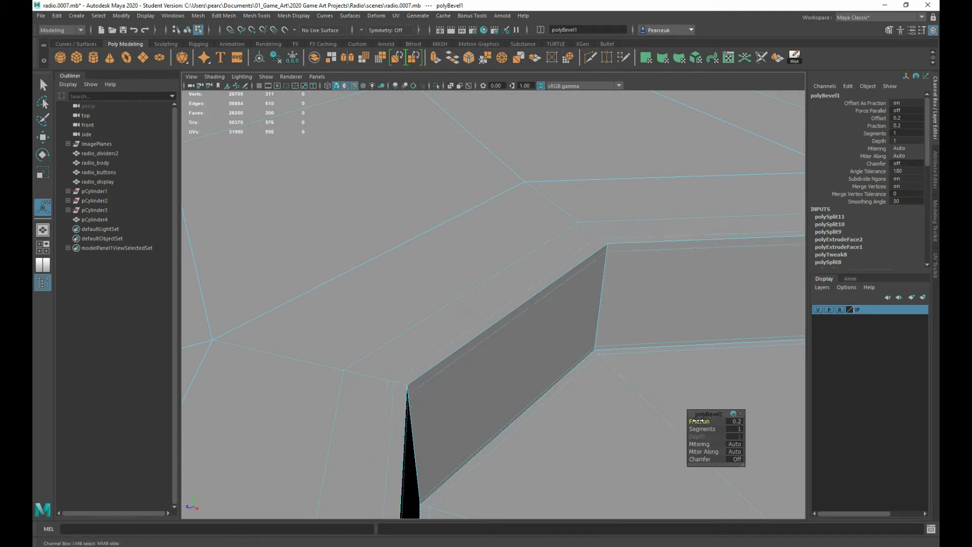
pyautogui.moveTo(569, 313); pyautogui.dragTo(599, 287, button='right')
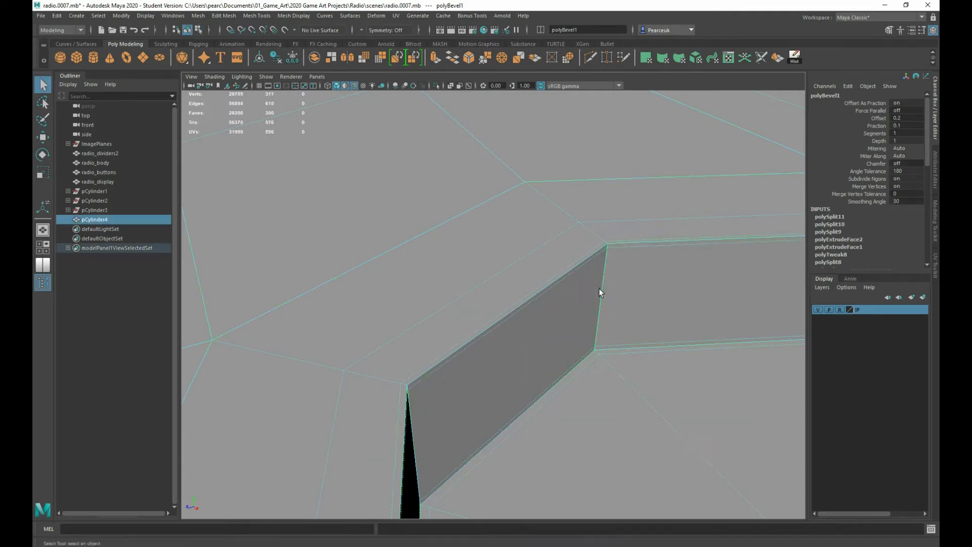
# Preview the panel smoothed and examine the roundness and edges of the three recesses with the panel deselected.
pyautogui.press('3')
pyautogui.scroll(-10, 591, 292)
pyautogui.scroll(5, 590, 293)
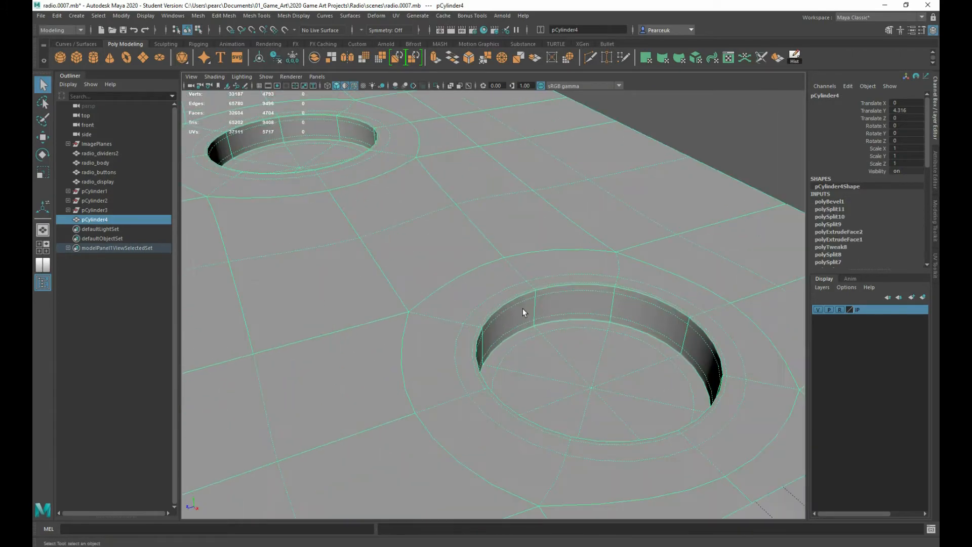
pyautogui.moveTo(456, 229); pyautogui.dragTo(497, 209, button='right')
pyautogui.click(680, 141)
pyautogui.scroll(-7, 680, 141)
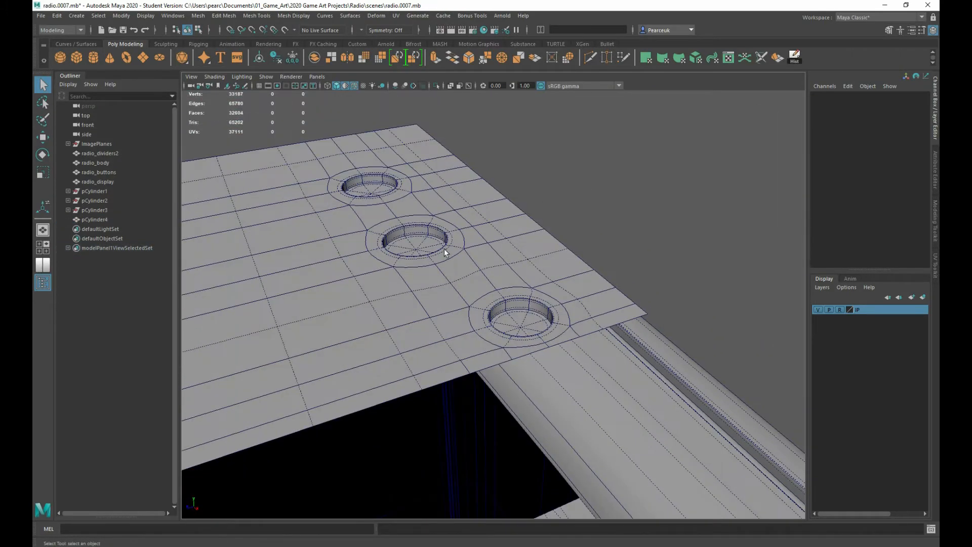
pyautogui.keyDown('alt'); pyautogui.moveTo(444, 248); pyautogui.dragTo(497, 311); pyautogui.keyUp('alt')
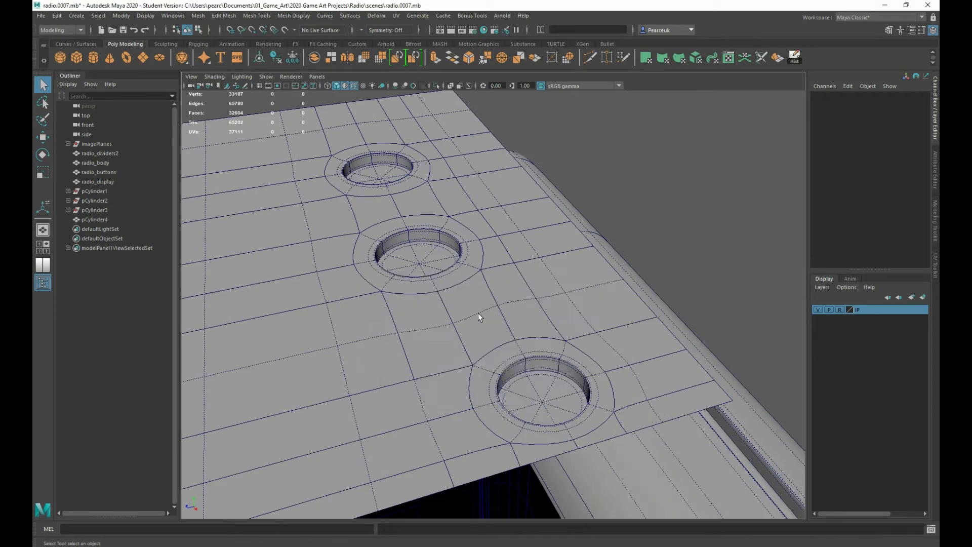
# In the top view, select the circular floor faces of the headphone, Aux in and Favourite recesses on the panel.
pyautogui.press('space')
pyautogui.press('space')
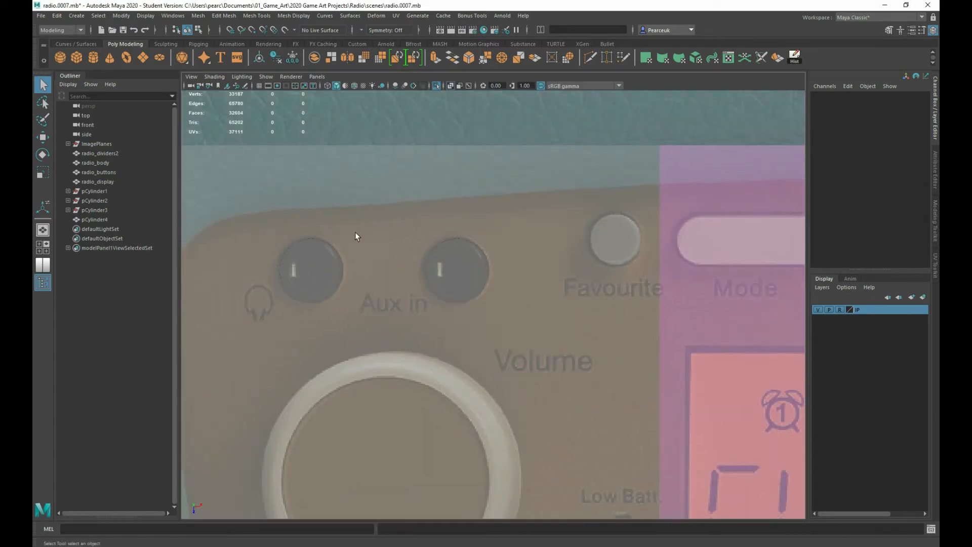
pyautogui.click(329, 256)
pyautogui.scroll(4, 329, 256)
pyautogui.keyDown('alt'); pyautogui.moveTo(329, 256); pyautogui.dragTo(467, 265, button='middle'); pyautogui.keyUp('alt')
pyautogui.moveTo(338, 217); pyautogui.dragTo(336, 237, button='right')
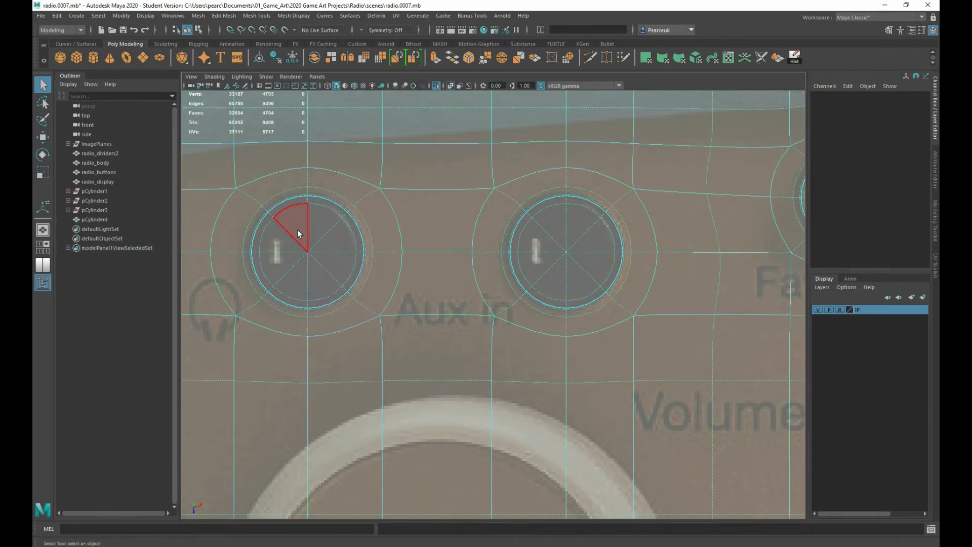
pyautogui.moveTo(298, 230); pyautogui.dragTo(347, 266)
pyautogui.scroll(1, 528, 250)
pyautogui.keyDown('alt'); pyautogui.moveTo(528, 249); pyautogui.dragTo(427, 268, button='middle'); pyautogui.keyUp('alt')
pyautogui.keyDown('shift'); pyautogui.moveTo(479, 272); pyautogui.dragTo(480, 273); pyautogui.keyUp('shift')
pyautogui.scroll(1, 487, 267)
pyautogui.keyDown('alt'); pyautogui.moveTo(487, 267); pyautogui.dragTo(285, 307, button='middle'); pyautogui.keyUp('alt')
# Return to the perspective view and turn off the panel's smooth preview, keeping the recess floors selected.
pyautogui.press('space')
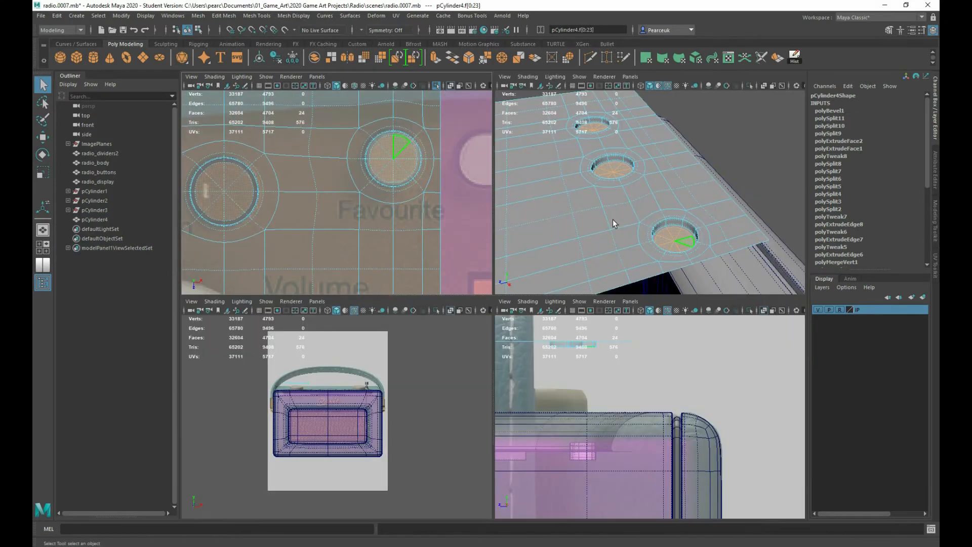
pyautogui.click(321, 272)
pyautogui.click(280, 266)
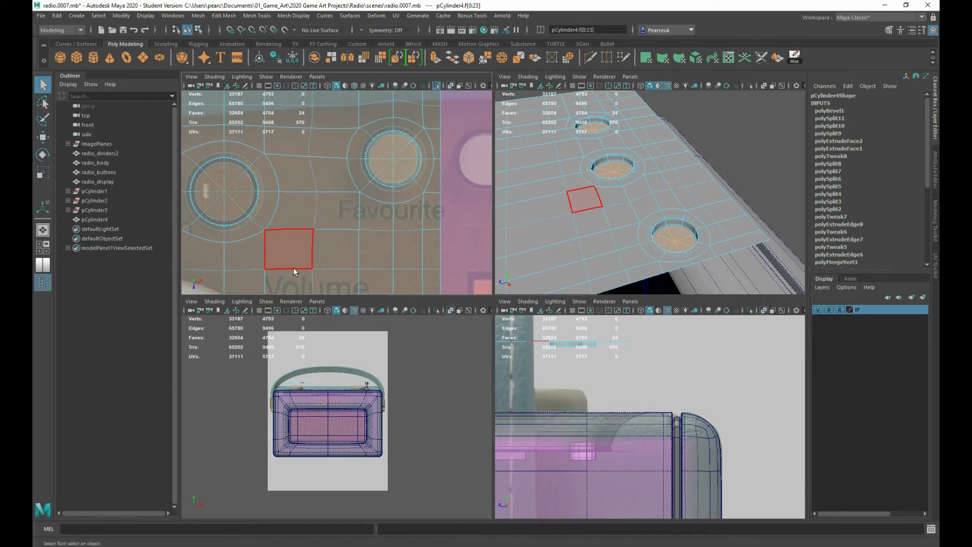
pyautogui.press('space')
pyautogui.press('1')
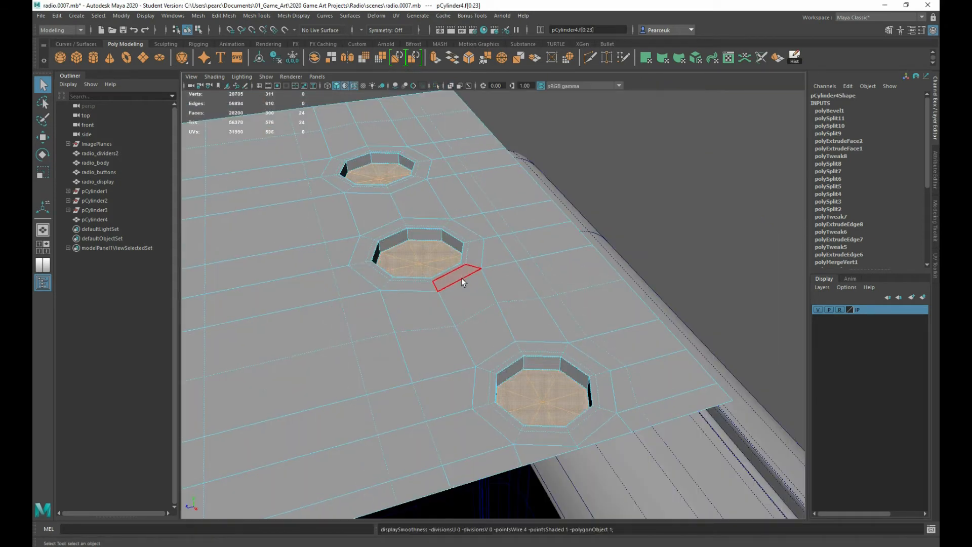
# Extrude the three recess floors with a Thickness of 0.1 and check the new faces from below.
pyautogui.scroll(5, 460, 277)
pyautogui.keyDown('shift'); pyautogui.moveTo(459, 277); pyautogui.dragTo(461, 295, button='right'); pyautogui.keyUp('shift')
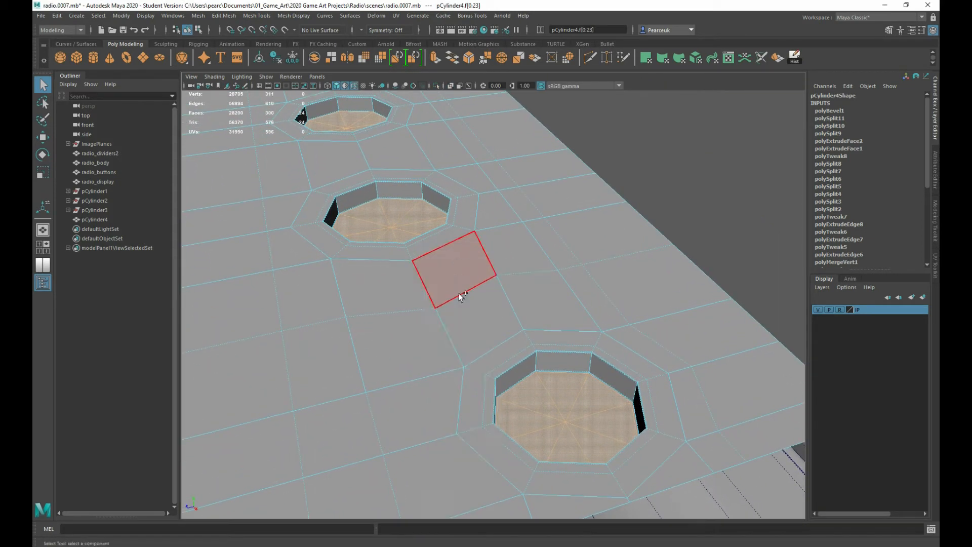
pyautogui.keyDown('alt'); pyautogui.moveTo(459, 295); pyautogui.dragTo(447, 274); pyautogui.keyUp('alt')
pyautogui.keyDown('alt'); pyautogui.moveTo(463, 277); pyautogui.dragTo(597, 364, button='right'); pyautogui.keyUp('alt')
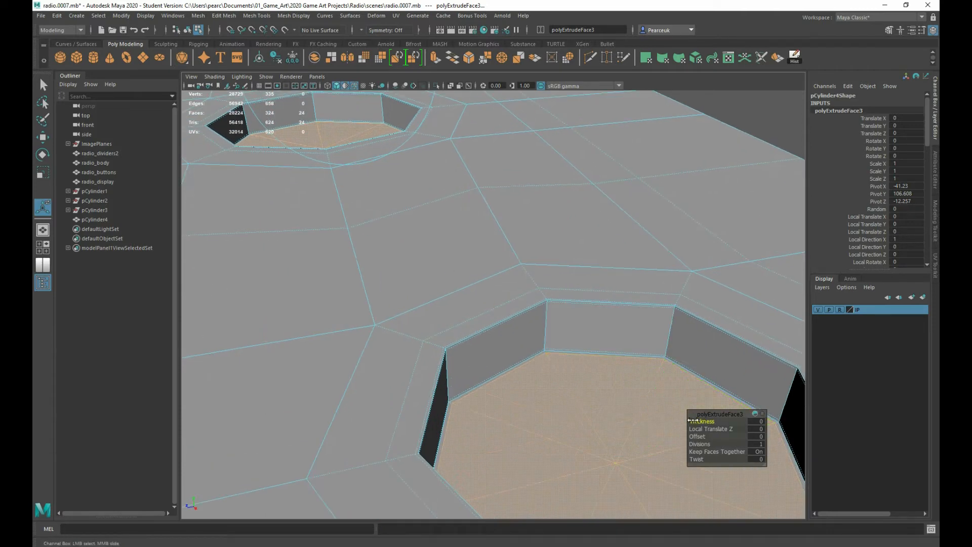
pyautogui.moveTo(691, 421); pyautogui.dragTo(692, 421)
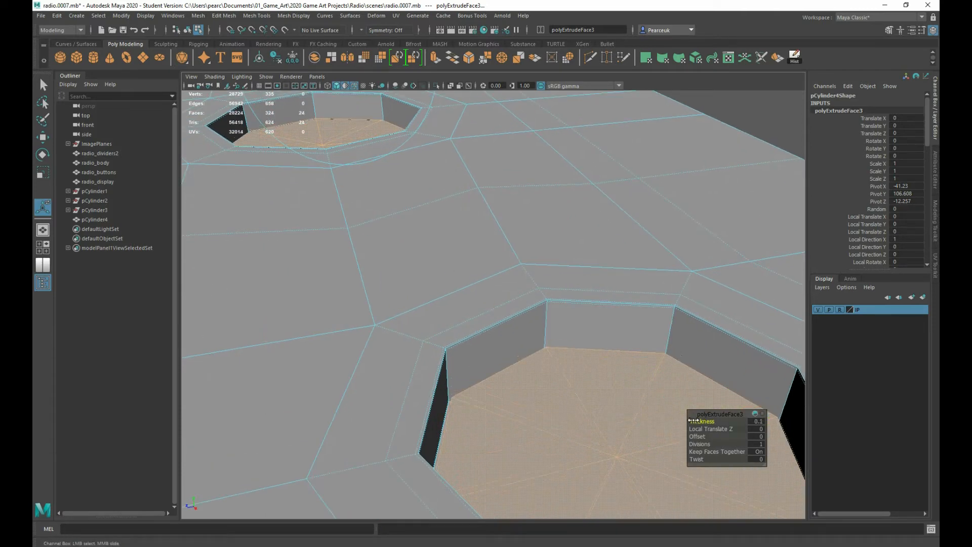
pyautogui.keyDown('alt'); pyautogui.moveTo(557, 327); pyautogui.dragTo(683, 460); pyautogui.keyUp('alt')
pyautogui.keyDown('alt'); pyautogui.moveTo(683, 460); pyautogui.dragTo(822, 470, button='right'); pyautogui.keyUp('alt')
pyautogui.keyDown('alt'); pyautogui.moveTo(822, 471); pyautogui.dragTo(440, 388); pyautogui.keyUp('alt')
pyautogui.keyDown('alt'); pyautogui.moveTo(440, 388); pyautogui.dragTo(660, 408, button='right'); pyautogui.keyUp('alt')
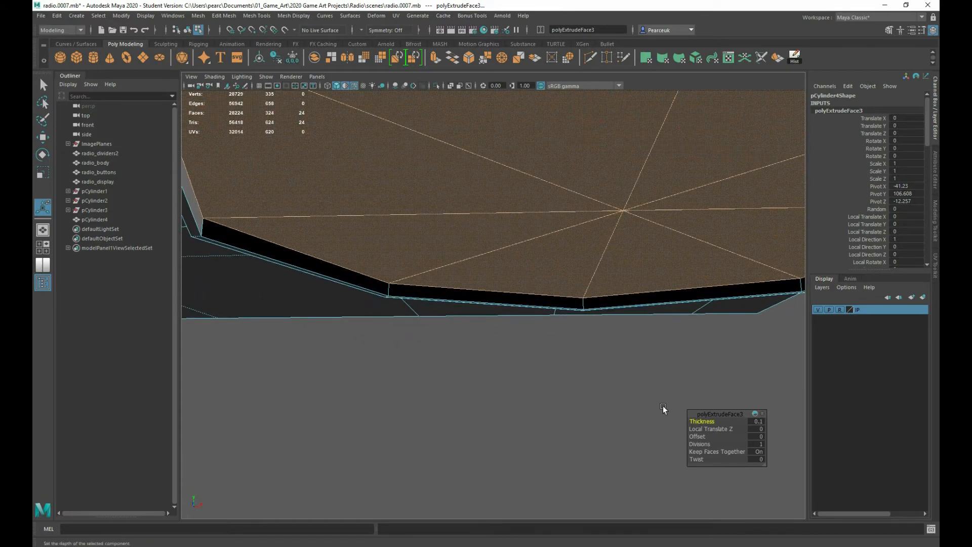
pyautogui.keyDown('alt'); pyautogui.moveTo(442, 311); pyautogui.dragTo(431, 299); pyautogui.keyUp('alt')
# Extrude the three floors a second time with a Thickness of 0.3.
pyautogui.hotkey('ctrl', 'e')
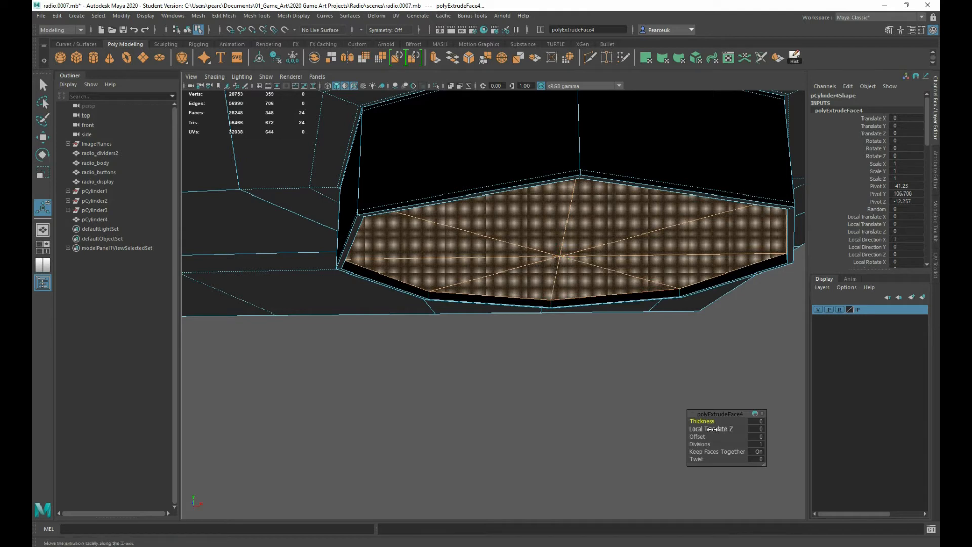
pyautogui.moveTo(702, 421); pyautogui.dragTo(708, 421)
pyautogui.scroll(-3, 460, 286)
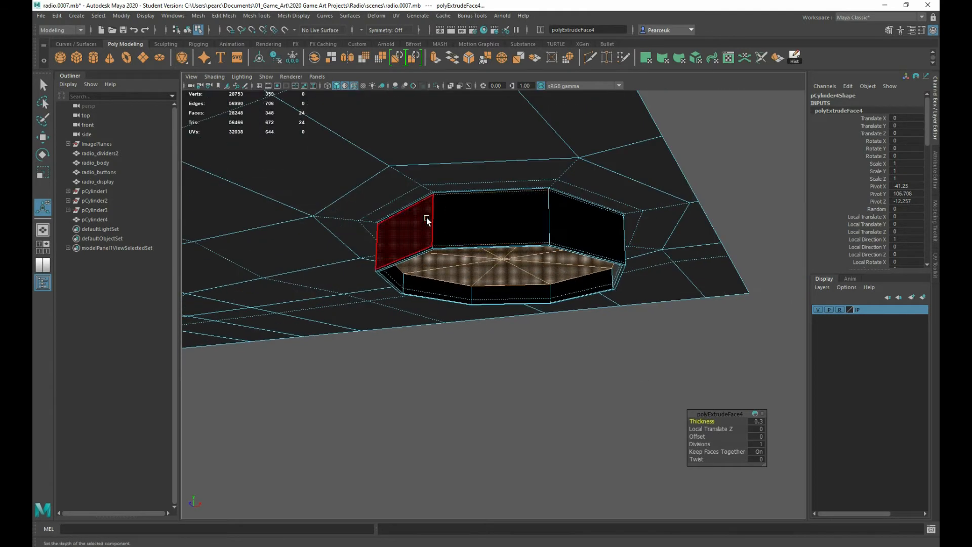
# Raise the newly extruded faces above the panel surface to a Local Translate Z of 0.89.
pyautogui.keyDown('alt'); pyautogui.moveTo(426, 217); pyautogui.dragTo(350, 307); pyautogui.keyUp('alt')
pyautogui.keyDown('alt'); pyautogui.moveTo(350, 307); pyautogui.dragTo(356, 307, button='right'); pyautogui.keyUp('alt')
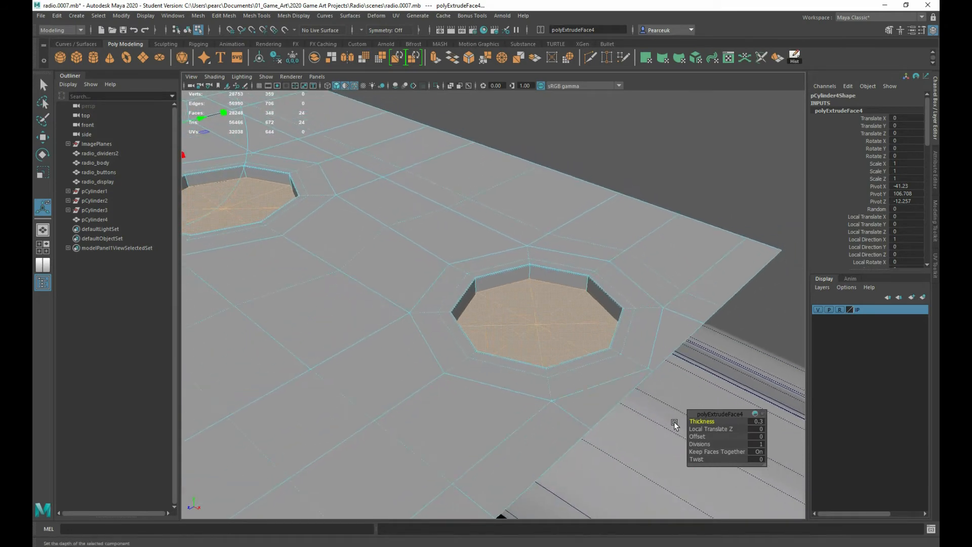
pyautogui.keyDown('alt'); pyautogui.moveTo(457, 266); pyautogui.dragTo(548, 294); pyautogui.keyUp('alt')
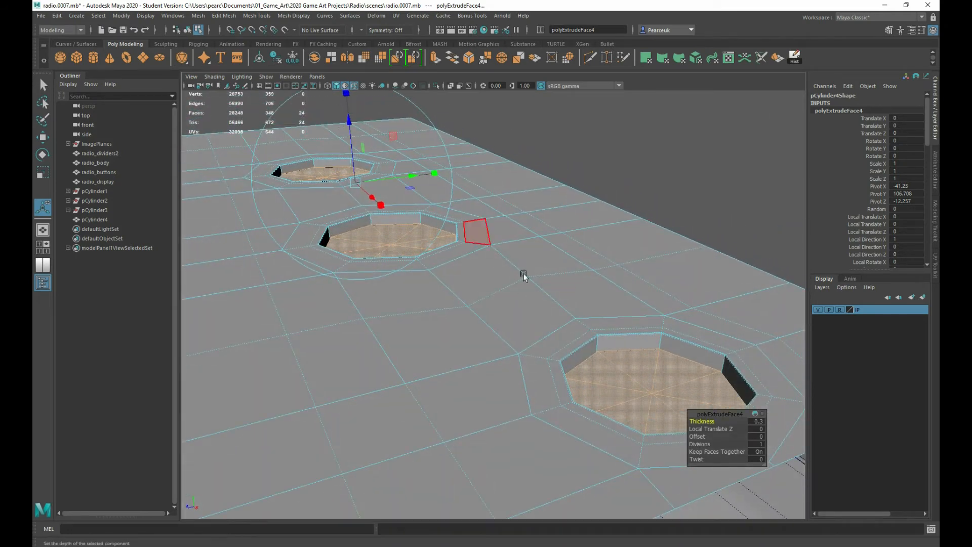
pyautogui.moveTo(350, 126); pyautogui.dragTo(350, 105)
pyautogui.keyDown('alt'); pyautogui.moveTo(480, 330); pyautogui.dragTo(455, 312); pyautogui.keyUp('alt')
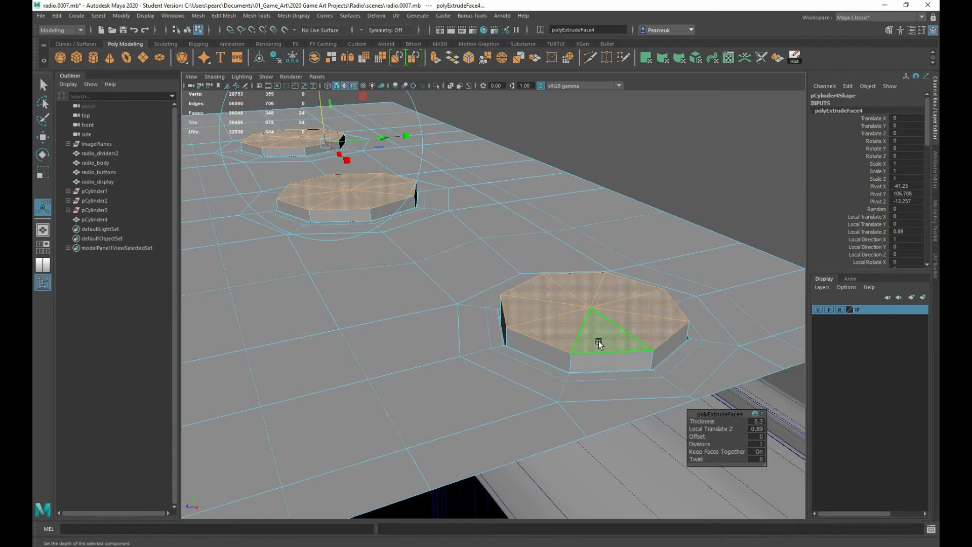
# Select only the Favourite button's top faces, move them up to make it taller, and return to object selection.
pyautogui.moveTo(599, 345)
pyautogui.mouseDown()
pyautogui.moveTo(565, 347)
pyautogui.moveTo(601, 292)
pyautogui.moveTo(621, 309)
pyautogui.moveTo(610, 309)
pyautogui.mouseUp()
pyautogui.press('w')
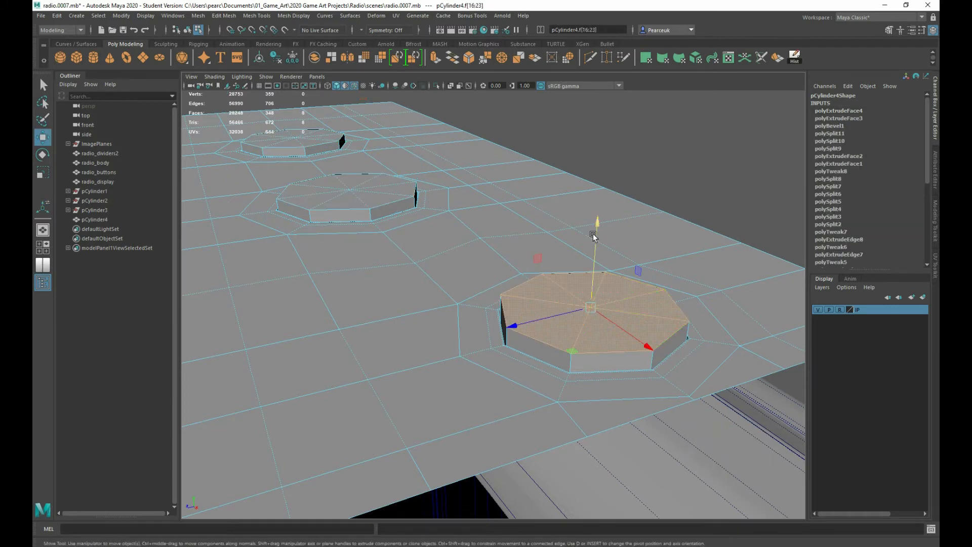
pyautogui.moveTo(598, 224); pyautogui.dragTo(588, 172)
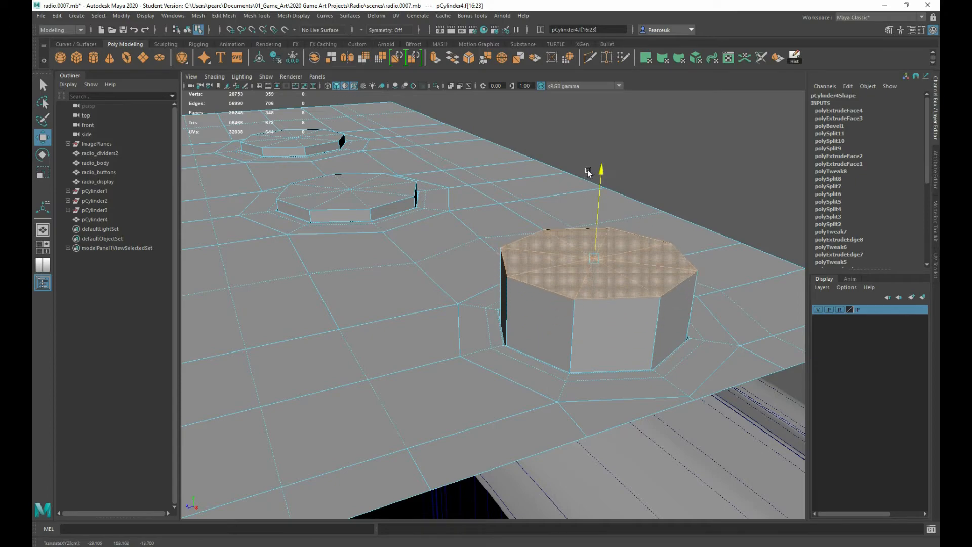
pyautogui.keyDown('alt'); pyautogui.moveTo(593, 260); pyautogui.dragTo(544, 248); pyautogui.keyUp('alt')
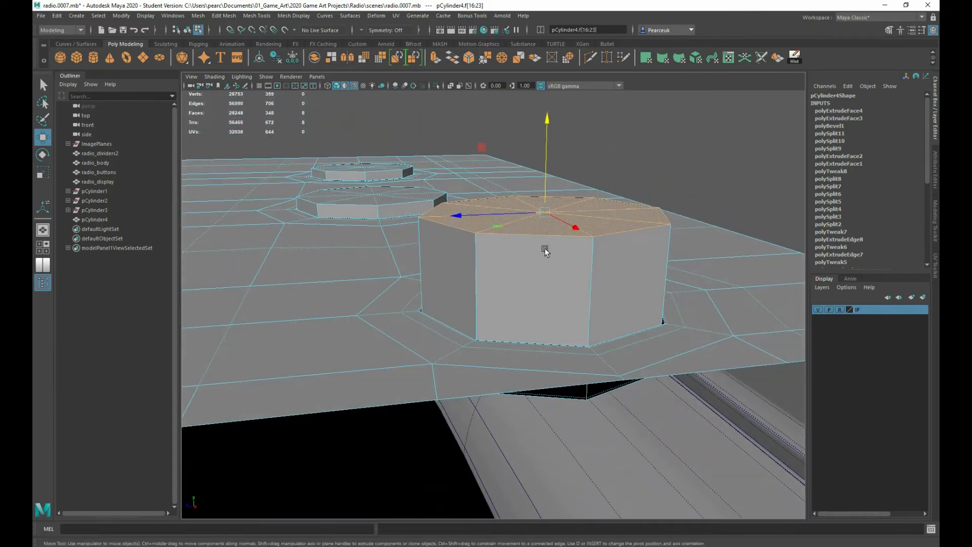
pyautogui.scroll(-5, 545, 248)
pyautogui.keyDown('alt'); pyautogui.moveTo(470, 253); pyautogui.dragTo(439, 240); pyautogui.keyUp('alt')
pyautogui.moveTo(385, 289); pyautogui.dragTo(416, 275, button='right')
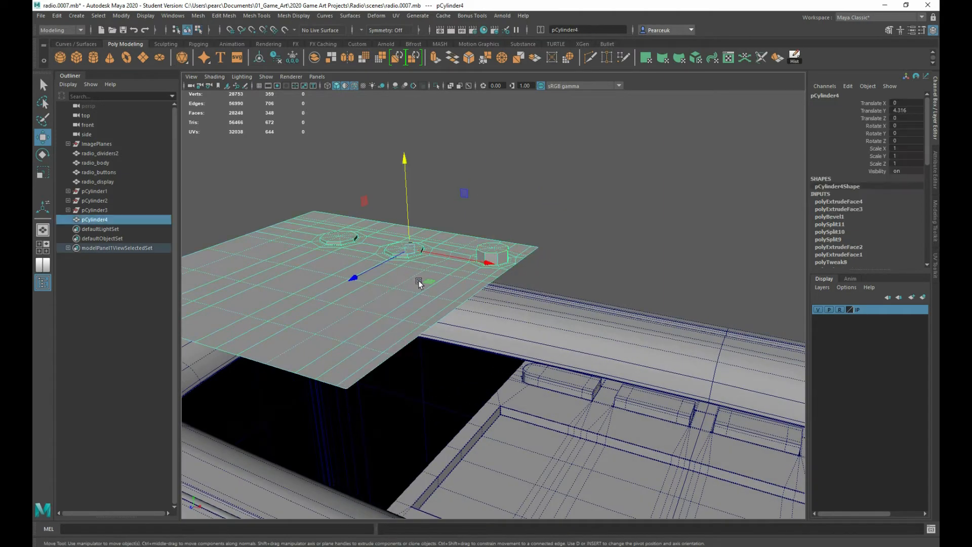
pyautogui.press('d')
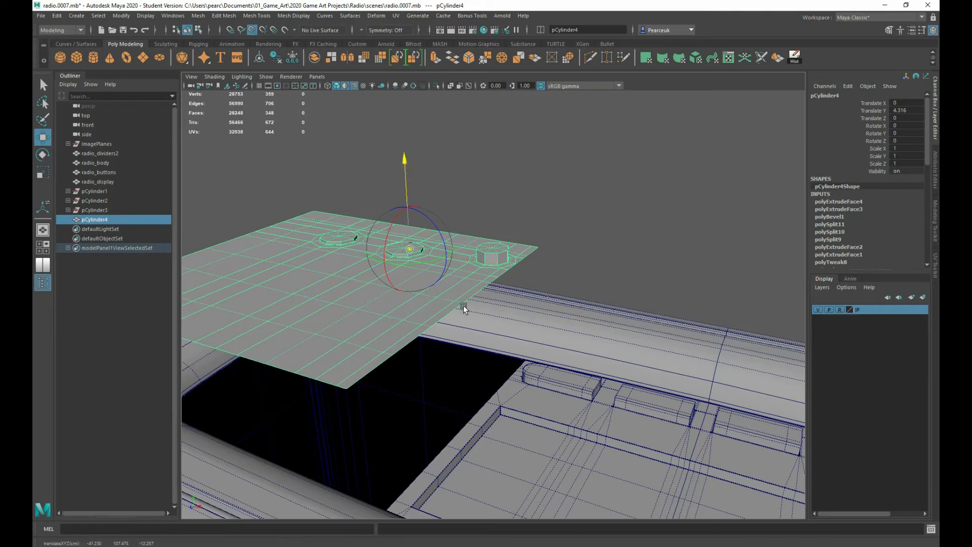
pyautogui.press('d')
pyautogui.moveTo(412, 252); pyautogui.dragTo(450, 314)
pyautogui.moveTo(417, 232); pyautogui.dragTo(412, 165)
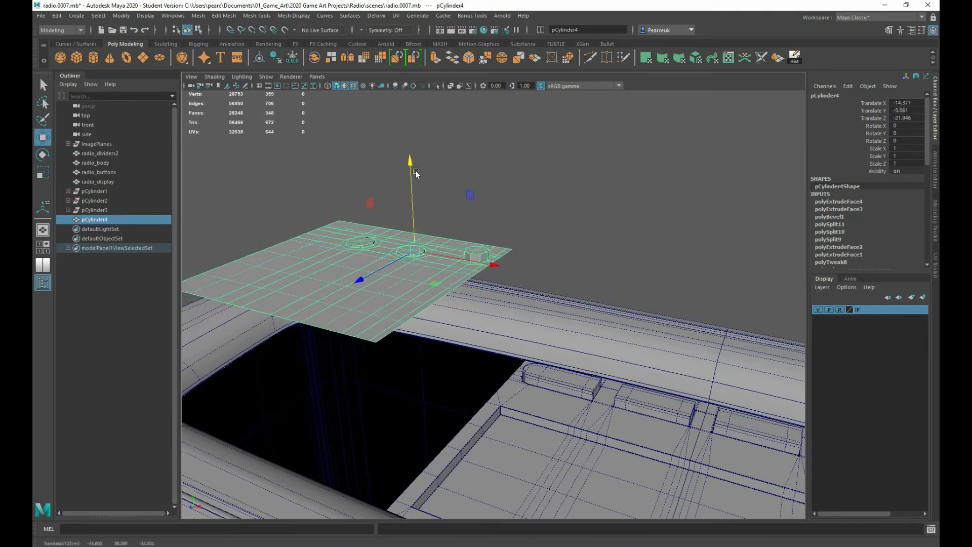
pyautogui.hotkey('ctrl', 'z')
pyautogui.hotkey('ctrl', 'z')
pyautogui.hotkey('ctrl', 'z')
# Move the panel's pivot to its edge beside the display, then lower the panel to Translate Y -11.966, level with the radio's top.
pyautogui.press('d')
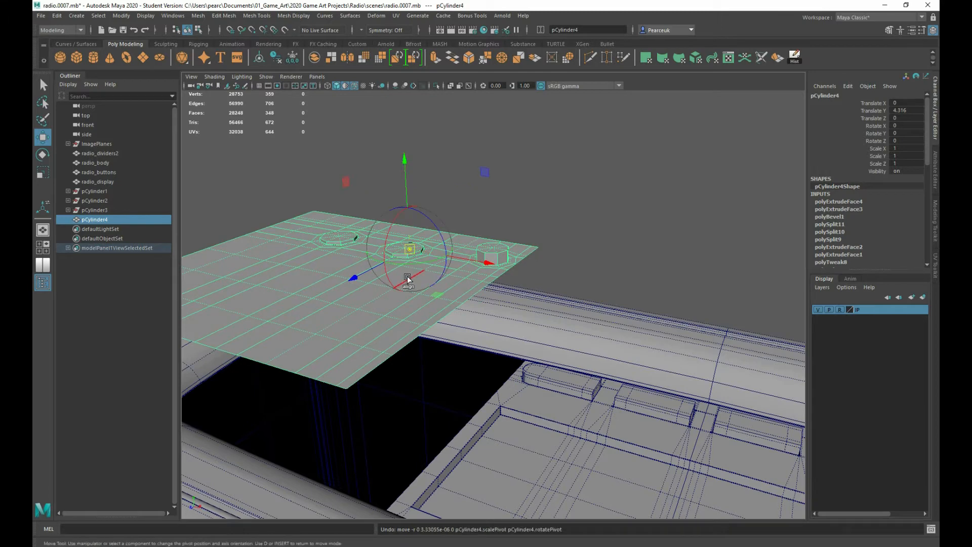
pyautogui.moveTo(414, 252); pyautogui.dragTo(462, 304)
pyautogui.press('d')
pyautogui.moveTo(462, 257); pyautogui.dragTo(480, 358)
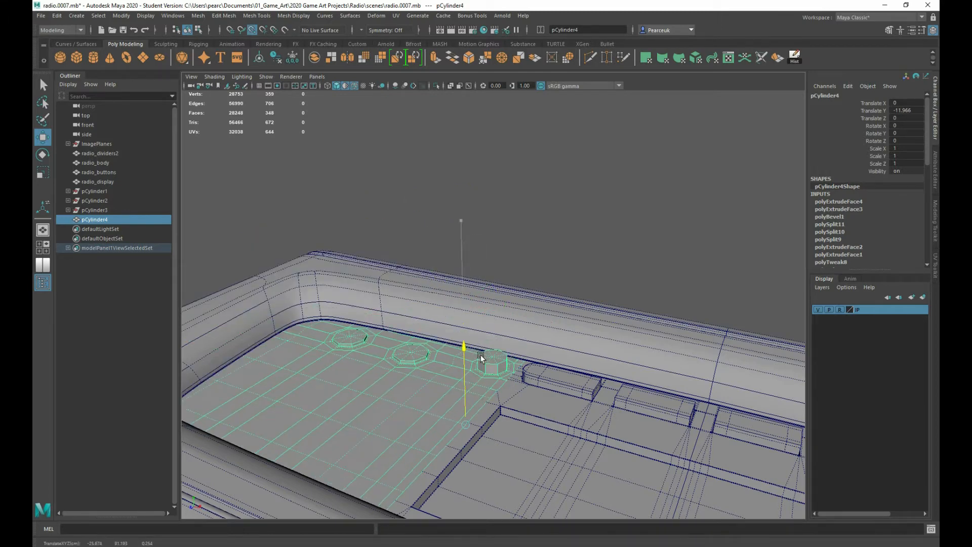
pyautogui.scroll(3, 492, 389)
pyautogui.keyDown('alt'); pyautogui.moveTo(495, 398); pyautogui.dragTo(501, 440); pyautogui.keyUp('alt')
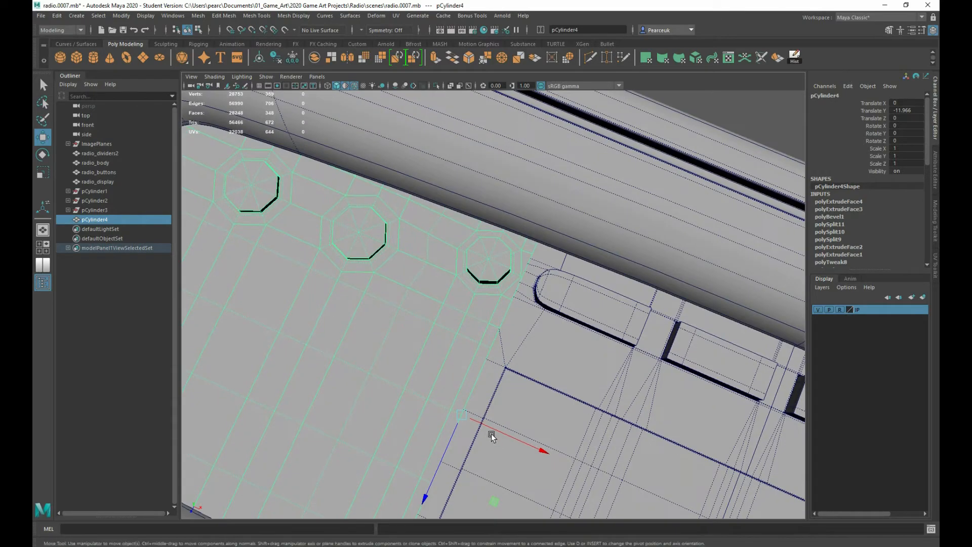
pyautogui.keyDown('alt'); pyautogui.moveTo(475, 407); pyautogui.dragTo(460, 370, button='middle'); pyautogui.keyUp('alt')
pyautogui.keyDown('alt'); pyautogui.moveTo(582, 446); pyautogui.dragTo(442, 360); pyautogui.keyUp('alt')
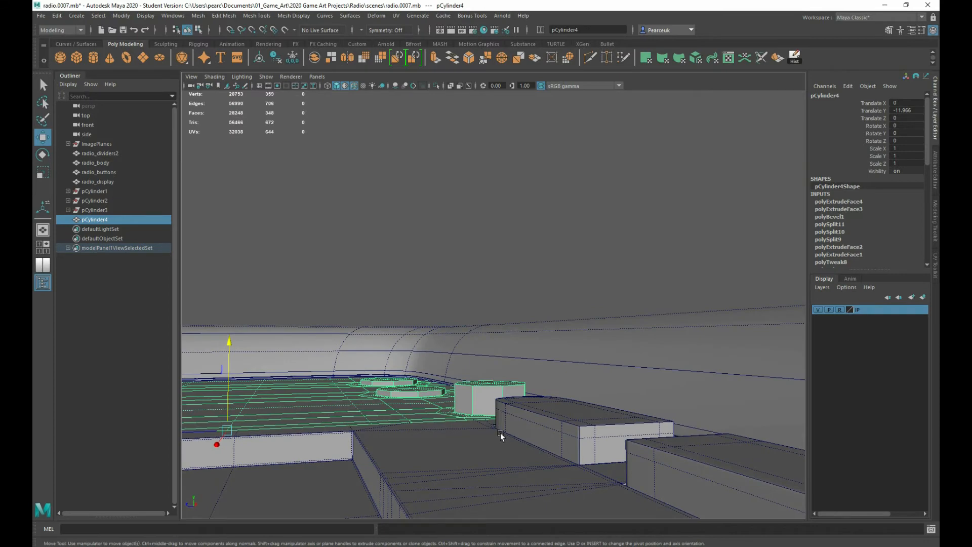
# Reselect the Favourite button's top faces and adjust their height against the neighbouring Mode button.
pyautogui.keyDown('alt'); pyautogui.moveTo(490, 399); pyautogui.dragTo(454, 309); pyautogui.keyUp('alt')
pyautogui.moveTo(454, 309); pyautogui.dragTo(453, 333, button='right')
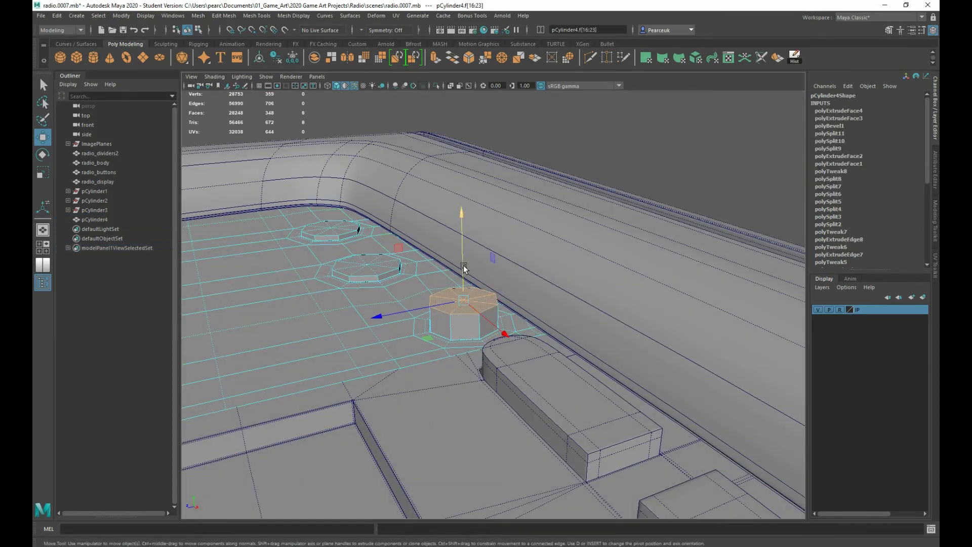
pyautogui.keyDown('alt'); pyautogui.moveTo(463, 268); pyautogui.dragTo(541, 293); pyautogui.keyUp('alt')
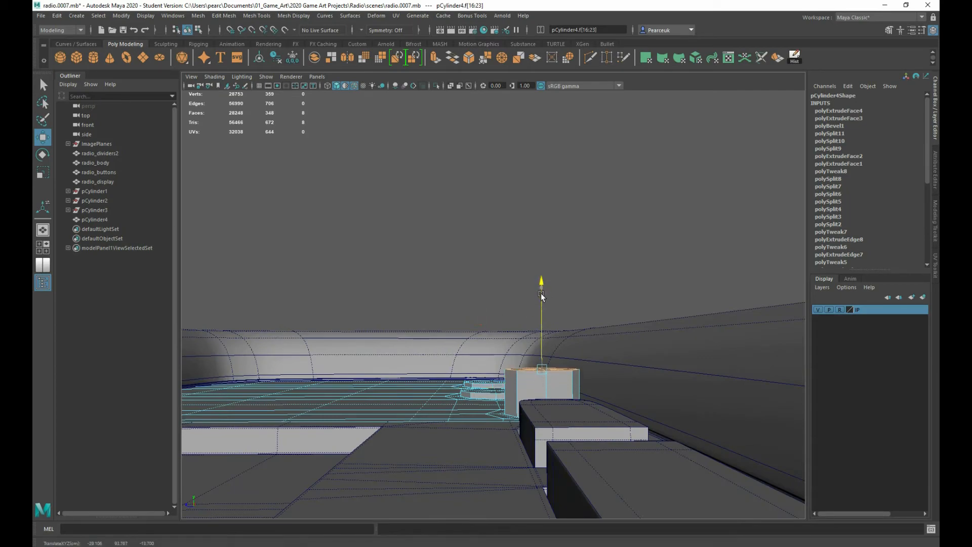
pyautogui.keyDown('alt'); pyautogui.moveTo(423, 433); pyautogui.dragTo(503, 455); pyautogui.keyUp('alt')
pyautogui.keyDown('alt'); pyautogui.moveTo(411, 405); pyautogui.dragTo(512, 472, button='middle'); pyautogui.keyUp('alt')
pyautogui.scroll(4, 517, 458)
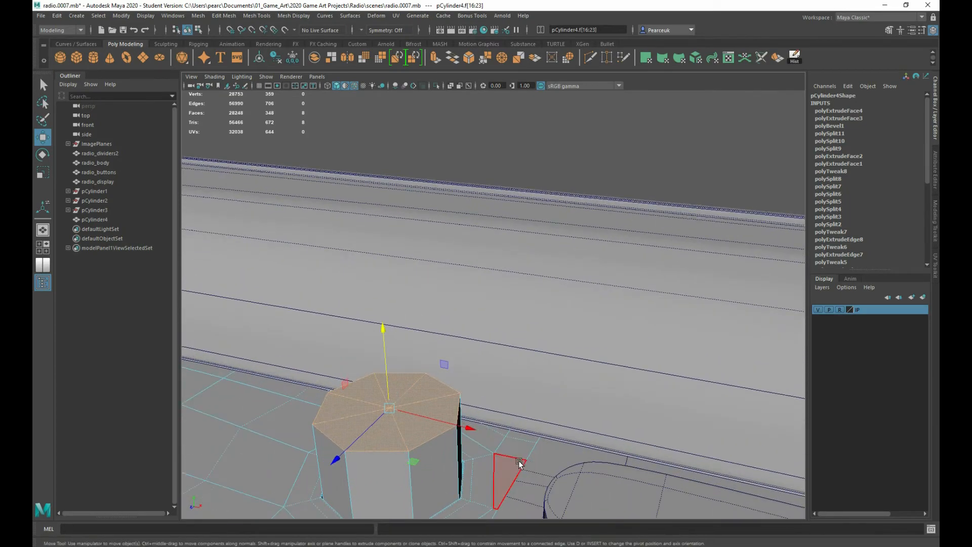
# Switch to edge selection and select the edge loop around the top rim of the Favourite button.
pyautogui.keyDown('alt'); pyautogui.moveTo(440, 360); pyautogui.dragTo(435, 269, button='middle'); pyautogui.keyUp('alt')
pyautogui.moveTo(378, 309); pyautogui.dragTo(379, 302, button='right')
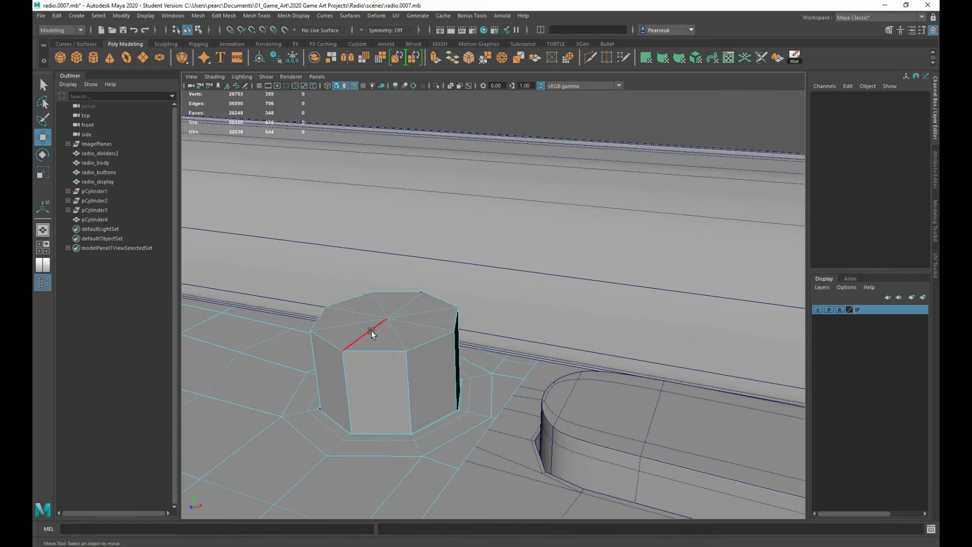
pyautogui.scroll(2, 376, 350)
pyautogui.keyDown('alt'); pyautogui.moveTo(374, 362); pyautogui.dragTo(445, 355, button='middle'); pyautogui.keyUp('alt')
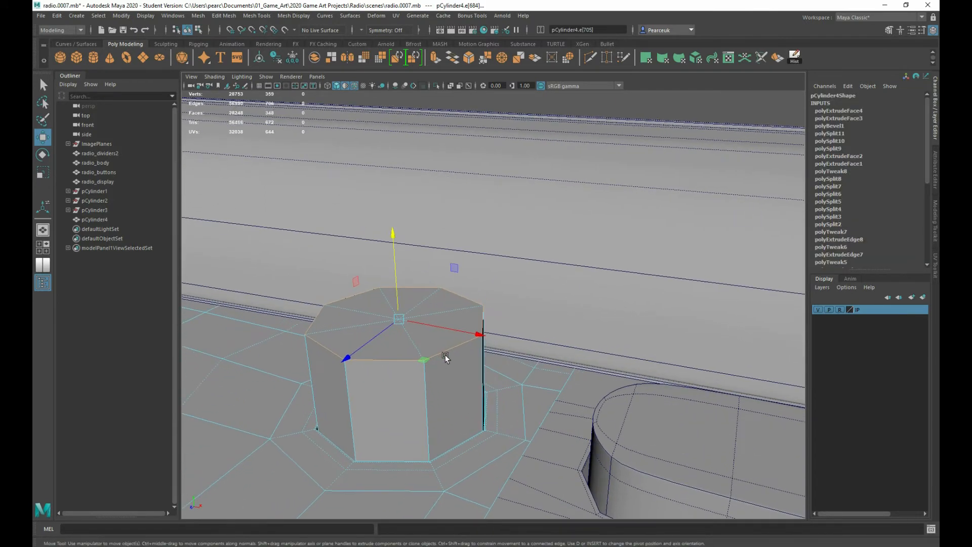
# Bevel the top rim of the tall octagonal button with fraction 0.05 and chamfer off, and preview it smoothed.
pyautogui.press('f')
pyautogui.keyDown('alt'); pyautogui.moveTo(434, 360); pyautogui.dragTo(381, 337); pyautogui.keyUp('alt')
pyautogui.scroll(-2, 381, 337)
pyautogui.keyDown('shift'); pyautogui.moveTo(440, 347); pyautogui.dragTo(471, 347, button='right'); pyautogui.keyUp('shift')
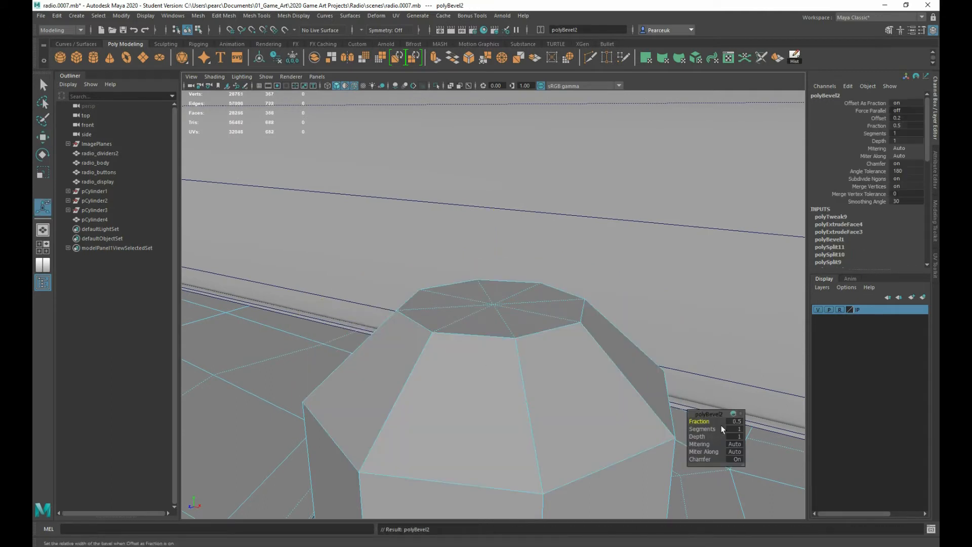
pyautogui.write('.05')
pyautogui.press('Return')
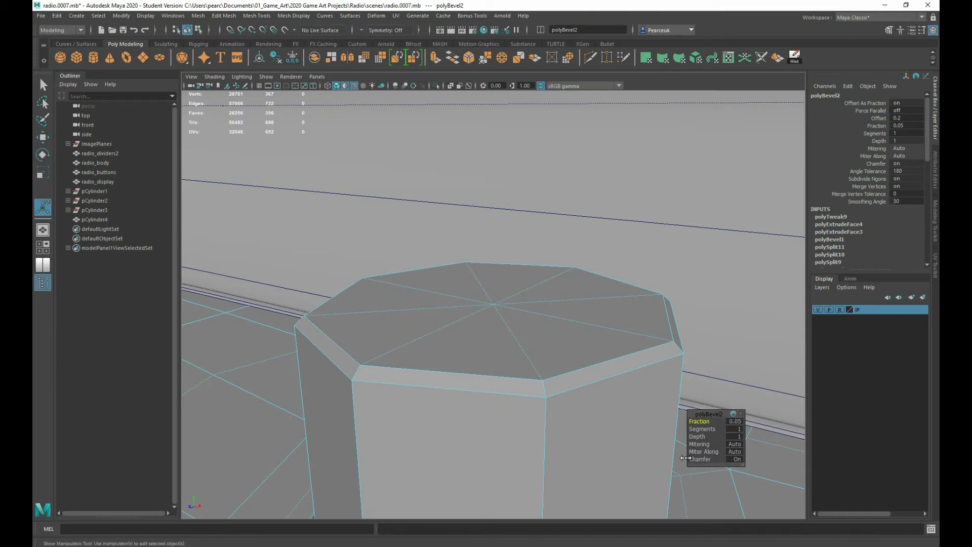
pyautogui.moveTo(706, 458); pyautogui.dragTo(658, 463)
pyautogui.press('3')
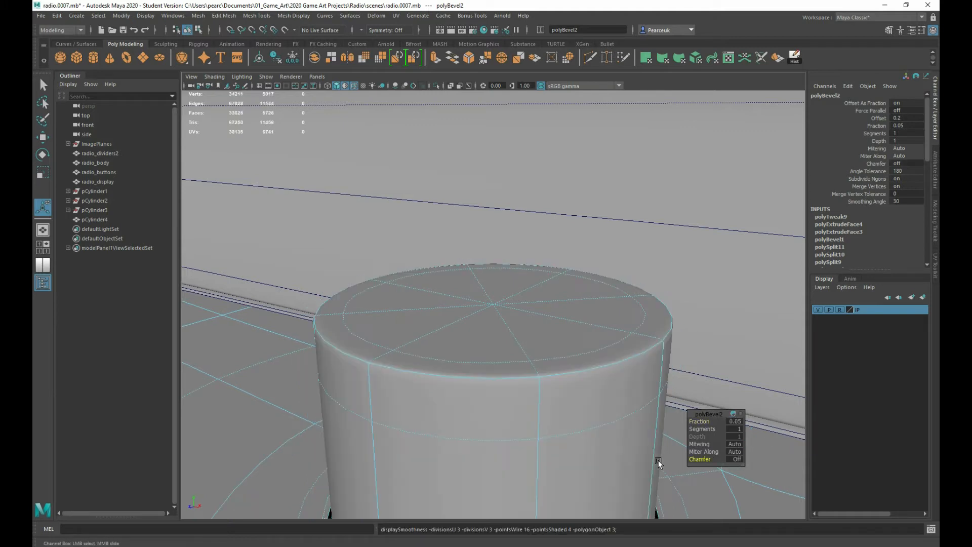
# Turn off smooth preview and delete four alternate spoke edges, the diagonal ones, from the tall button's top face.
pyautogui.moveTo(559, 308); pyautogui.dragTo(579, 348, button='right')
pyautogui.moveTo(597, 306); pyautogui.dragTo(602, 295, button='right')
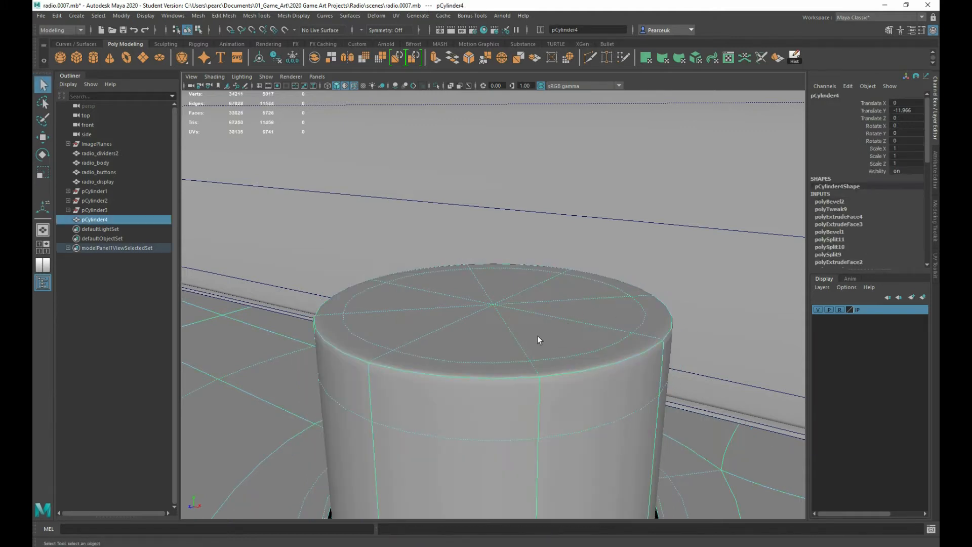
pyautogui.keyDown('alt'); pyautogui.moveTo(535, 338); pyautogui.dragTo(480, 408); pyautogui.keyUp('alt')
pyautogui.press('1')
pyautogui.keyDown('alt'); pyautogui.moveTo(483, 374); pyautogui.dragTo(484, 349); pyautogui.keyUp('alt')
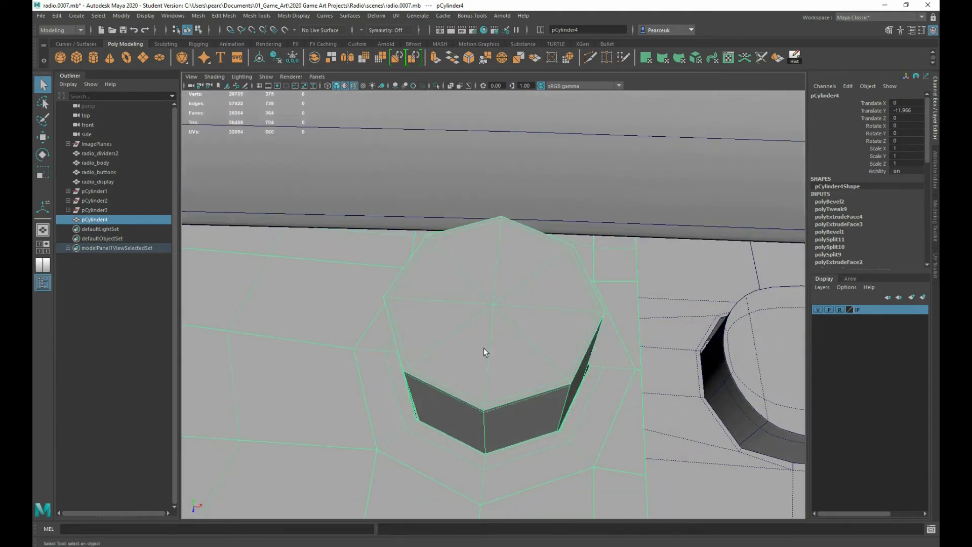
pyautogui.moveTo(477, 297); pyautogui.dragTo(474, 284, button='right')
pyautogui.click(512, 277)
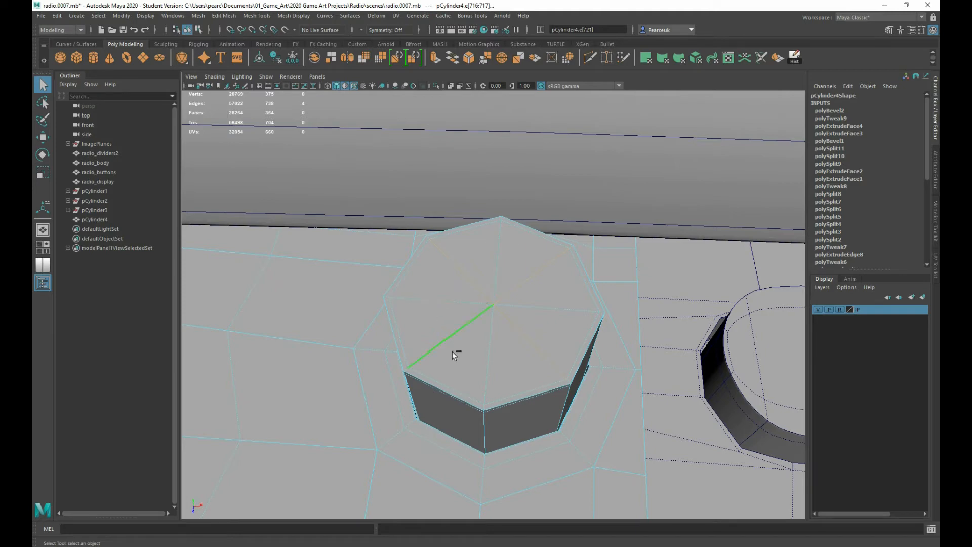
pyautogui.keyDown('shift'); pyautogui.moveTo(490, 273); pyautogui.dragTo(449, 287, button='right'); pyautogui.keyUp('shift')
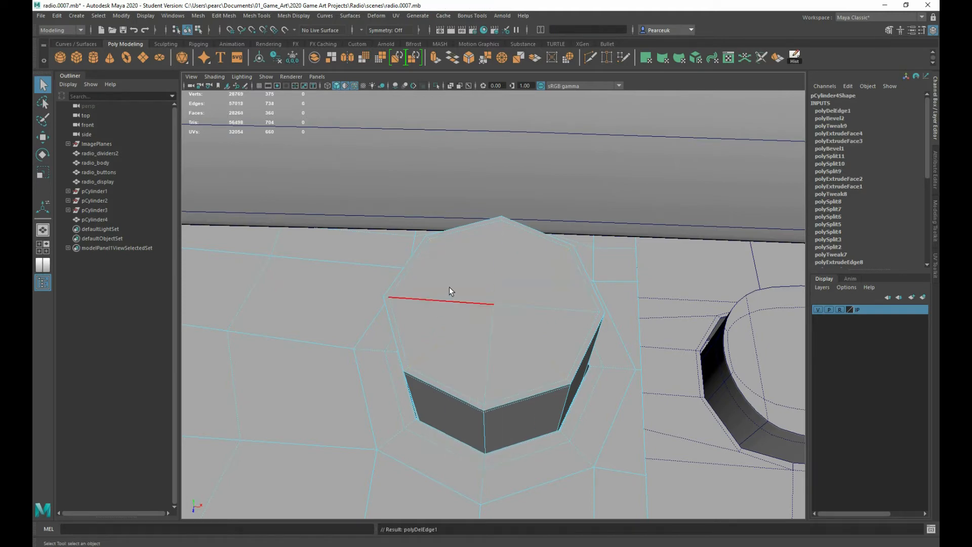
# Examine the two low octagonal sockets beside the tall button, in smooth preview and unsmoothed from a low side angle.
pyautogui.press('3')
pyautogui.keyDown('alt'); pyautogui.moveTo(510, 346); pyautogui.dragTo(484, 310); pyautogui.keyUp('alt')
pyautogui.scroll(-3, 488, 330)
pyautogui.keyDown('alt'); pyautogui.moveTo(508, 338); pyautogui.dragTo(790, 382, button='middle'); pyautogui.keyUp('alt')
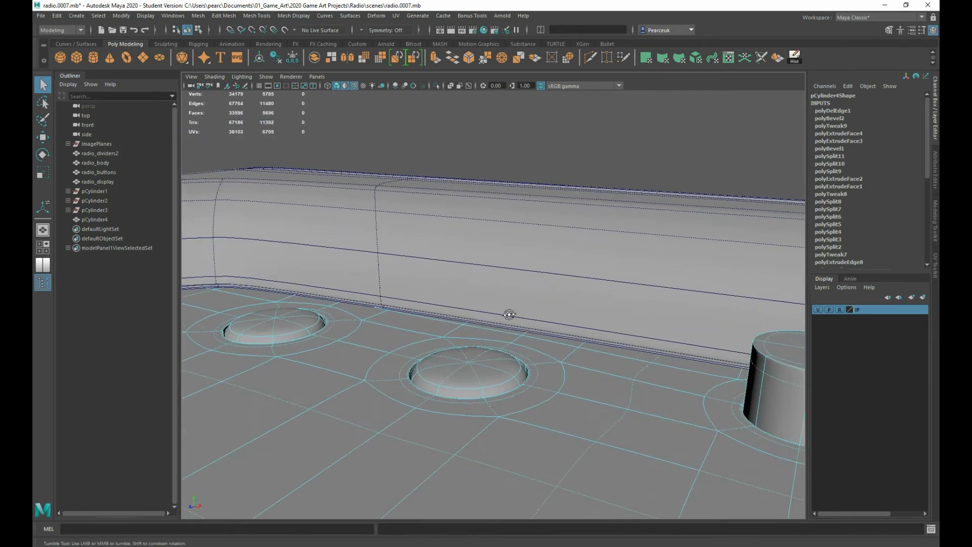
pyautogui.keyDown('alt'); pyautogui.moveTo(508, 315); pyautogui.dragTo(506, 304); pyautogui.keyUp('alt')
pyautogui.press('1')
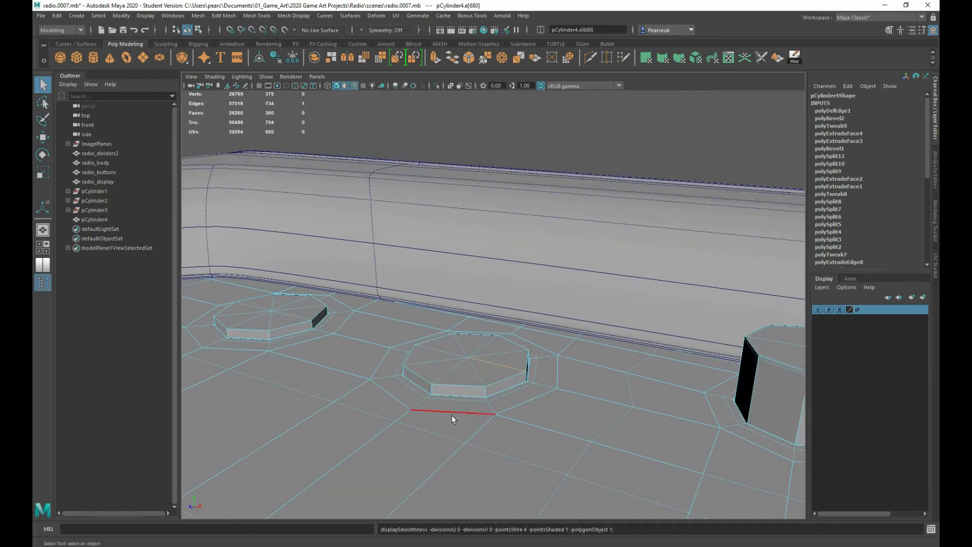
pyautogui.scroll(3, 443, 446)
pyautogui.keyDown('alt'); pyautogui.moveTo(488, 456); pyautogui.dragTo(478, 440); pyautogui.keyUp('alt')
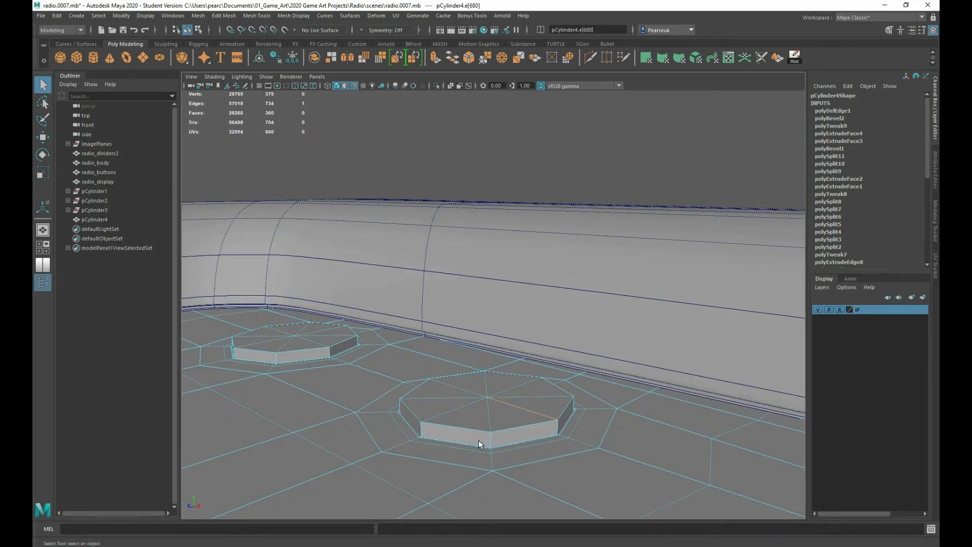
pyautogui.keyDown('alt'); pyautogui.moveTo(478, 438); pyautogui.dragTo(450, 355, button='middle'); pyautogui.keyUp('alt')
pyautogui.keyDown('alt'); pyautogui.moveTo(460, 365); pyautogui.dragTo(562, 397, button='right'); pyautogui.keyUp('alt')
pyautogui.keyDown('alt'); pyautogui.moveTo(514, 400); pyautogui.dragTo(467, 371); pyautogui.keyUp('alt')
pyautogui.keyDown('alt'); pyautogui.moveTo(547, 514); pyautogui.dragTo(444, 397, button='middle'); pyautogui.keyUp('alt')
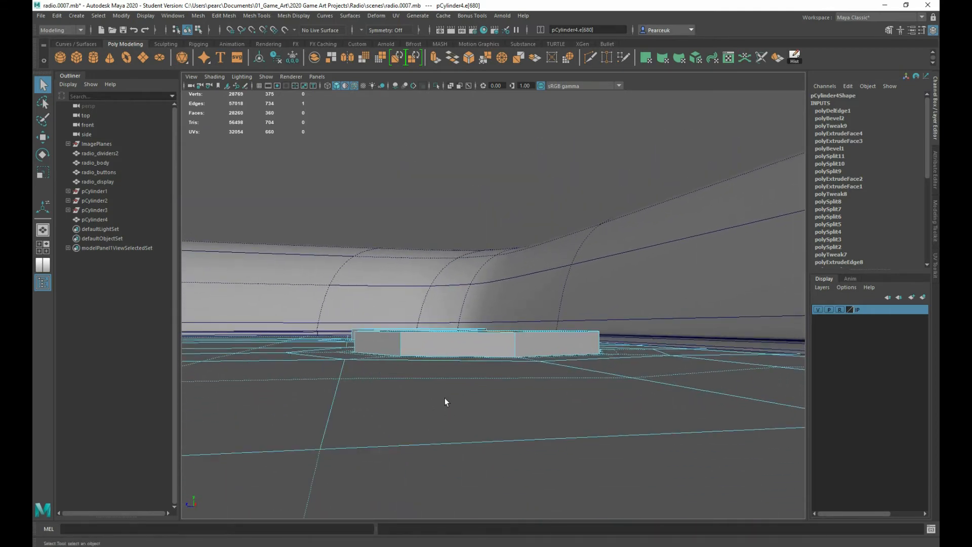
pyautogui.keyDown('alt'); pyautogui.moveTo(444, 397); pyautogui.dragTo(518, 437, button='right'); pyautogui.keyUp('alt')
pyautogui.keyDown('alt'); pyautogui.moveTo(365, 470); pyautogui.dragTo(360, 452, button='middle'); pyautogui.keyUp('alt')
pyautogui.keyDown('alt'); pyautogui.moveTo(360, 452); pyautogui.dragTo(486, 481, button='right'); pyautogui.keyUp('alt')
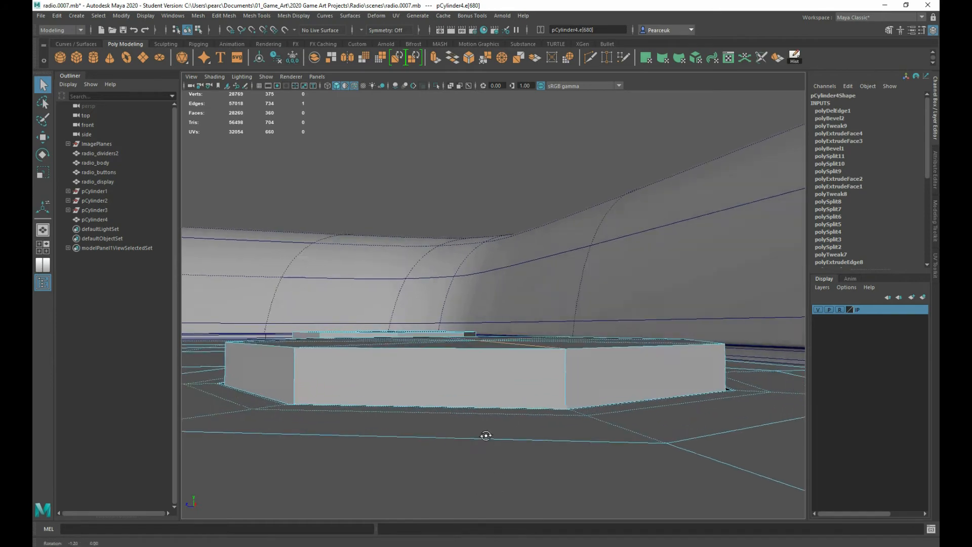
pyautogui.moveTo(484, 436)
pyautogui.keyDown('alt'); pyautogui.mouseDown()
pyautogui.moveTo(508, 443)
pyautogui.moveTo(484, 439)
pyautogui.mouseUp(); pyautogui.keyUp('alt')
pyautogui.keyDown('shift'); pyautogui.moveTo(463, 351); pyautogui.dragTo(437, 359, button='right'); pyautogui.keyUp('shift')
pyautogui.hotkey('ctrl', 'z')
pyautogui.click(402, 354)
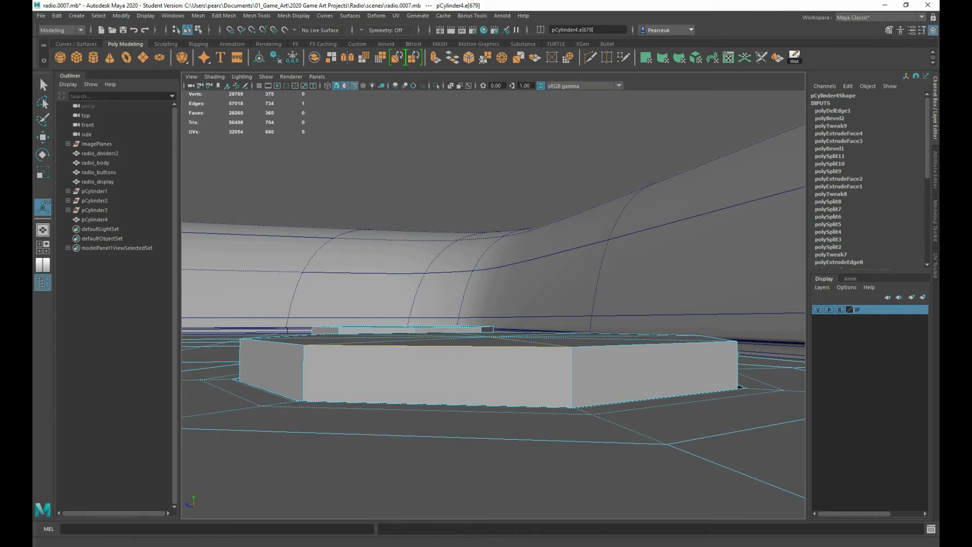
# Examine the shape of the headphone and Aux in sockets in the radio reference photo.
pyautogui.moveTo(32, 188); pyautogui.dragTo(448, 301, button='right')
pyautogui.scroll(5, 402, 278)
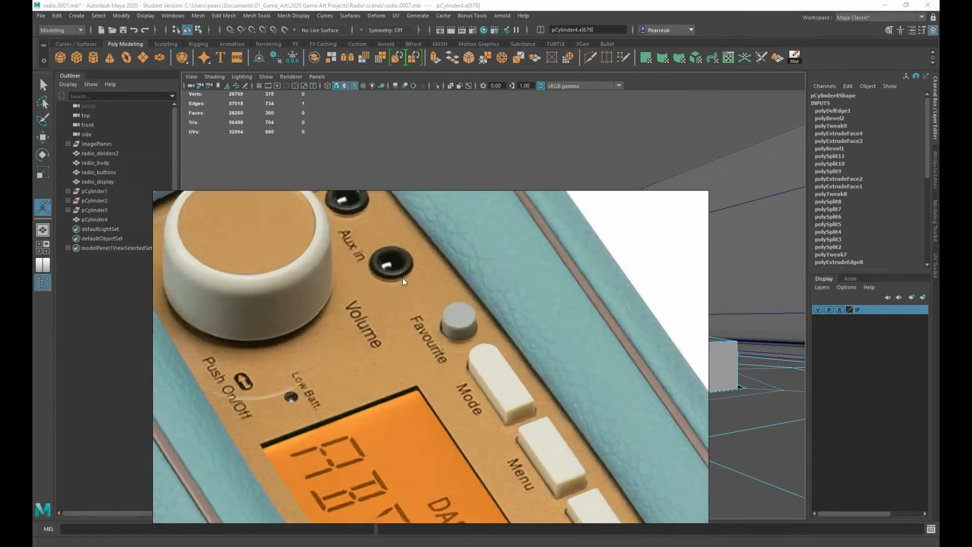
pyautogui.scroll(2, 399, 270)
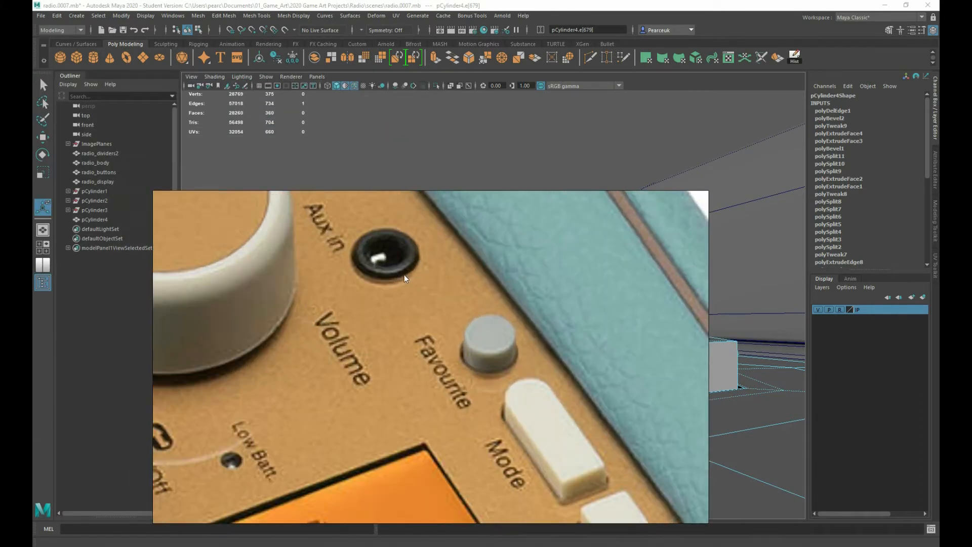
pyautogui.scroll(-3, 278, 311)
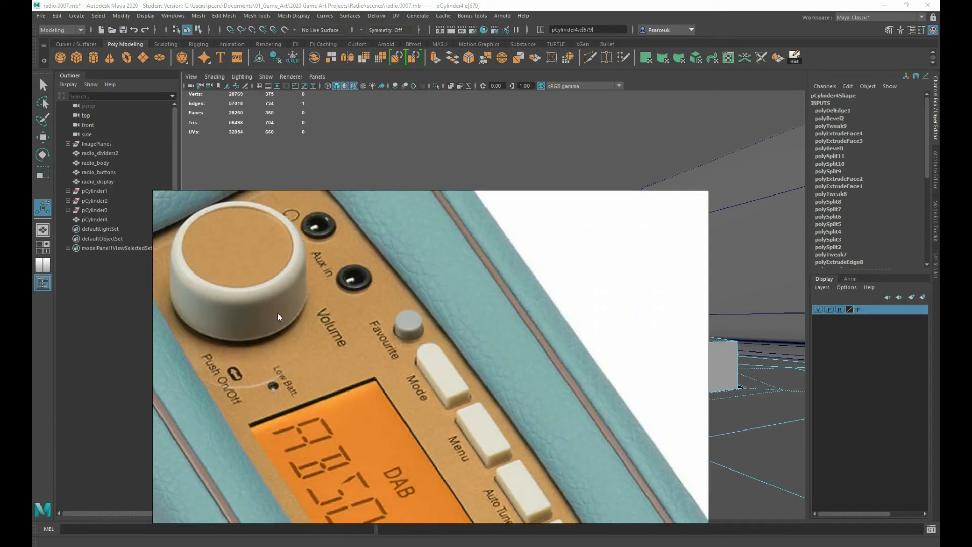
pyautogui.moveTo(416, 306); pyautogui.dragTo(32, 293, button='right')
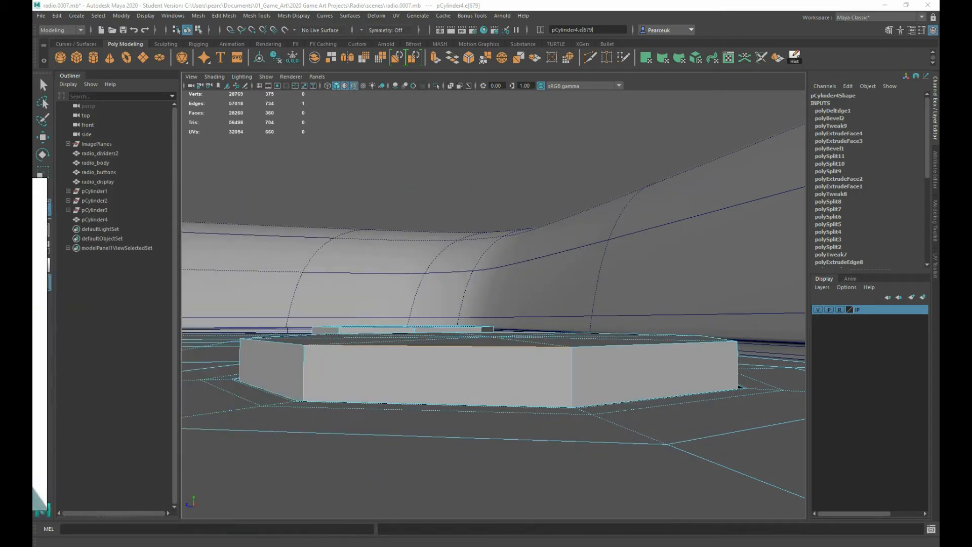
# Switch to the top view and select the panel mesh pCylinder4, framing its headphone and Aux in sockets over the reference.
pyautogui.click(389, 307)
pyautogui.press('space')
pyautogui.press('space')
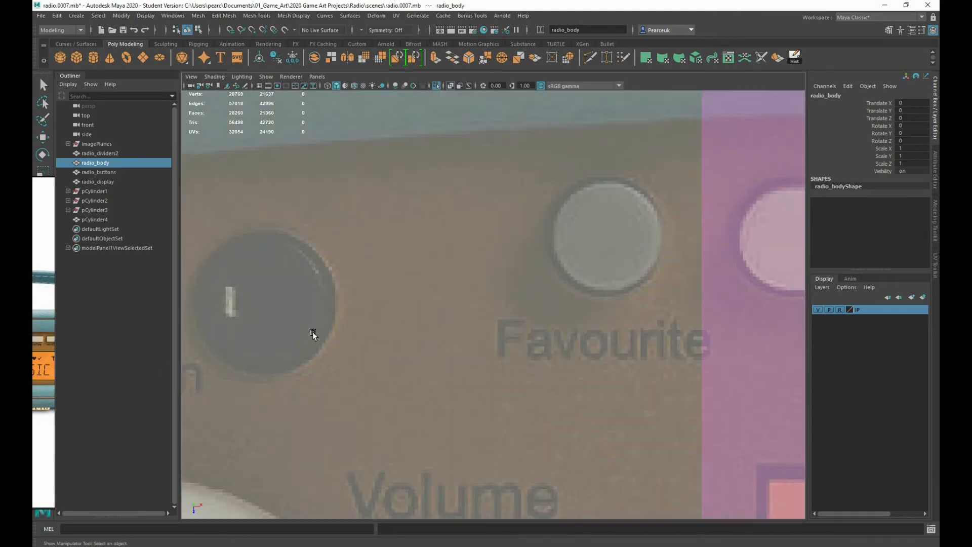
pyautogui.click(310, 335)
pyautogui.keyDown('alt'); pyautogui.moveTo(309, 336); pyautogui.dragTo(650, 325, button='middle'); pyautogui.keyUp('alt')
pyautogui.scroll(3, 445, 332)
pyautogui.scroll(-5, 557, 317)
pyautogui.keyDown('alt'); pyautogui.moveTo(438, 338); pyautogui.dragTo(524, 349, button='middle'); pyautogui.keyUp('alt')
pyautogui.scroll(4, 428, 311)
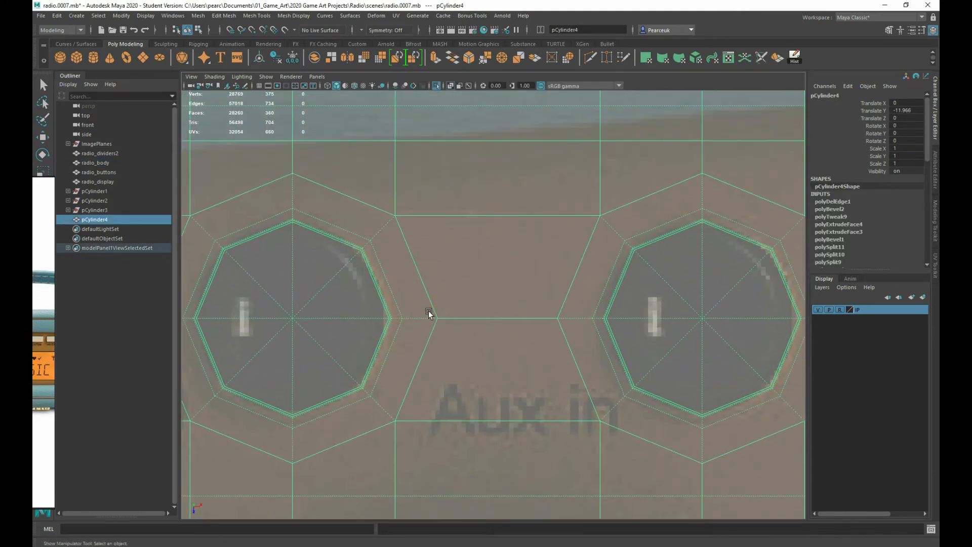
pyautogui.scroll(-2, 428, 311)
pyautogui.scroll(-1, 381, 295)
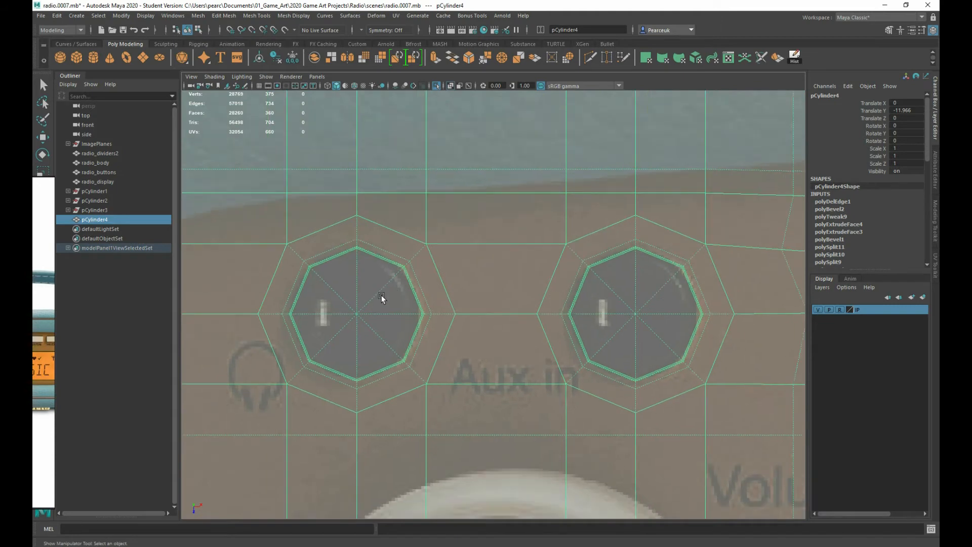
# Select all vertices of the left octagonal socket, including its outer ring, and scale them down uniformly.
pyautogui.moveTo(349, 271); pyautogui.dragTo(316, 270, button='right')
pyautogui.scroll(-1, 316, 270)
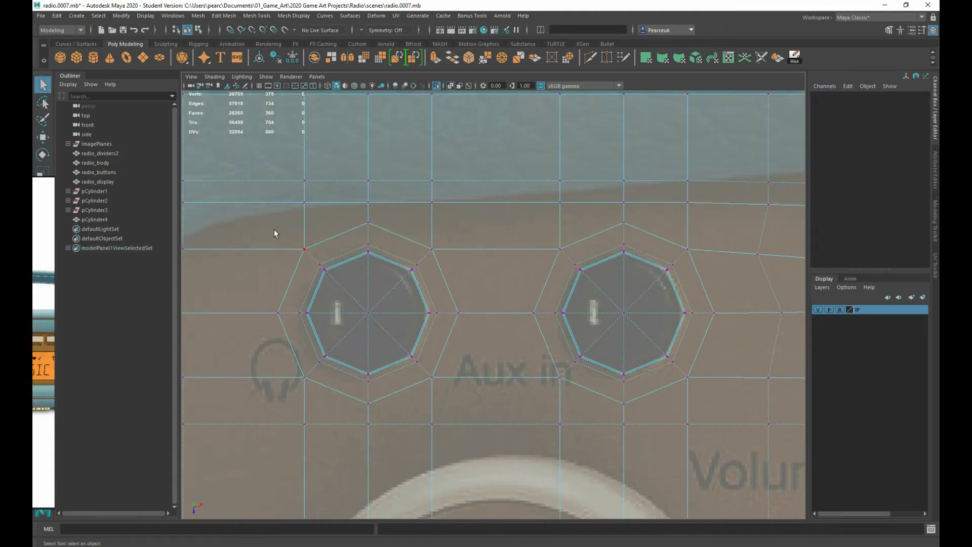
pyautogui.moveTo(260, 217); pyautogui.dragTo(466, 420)
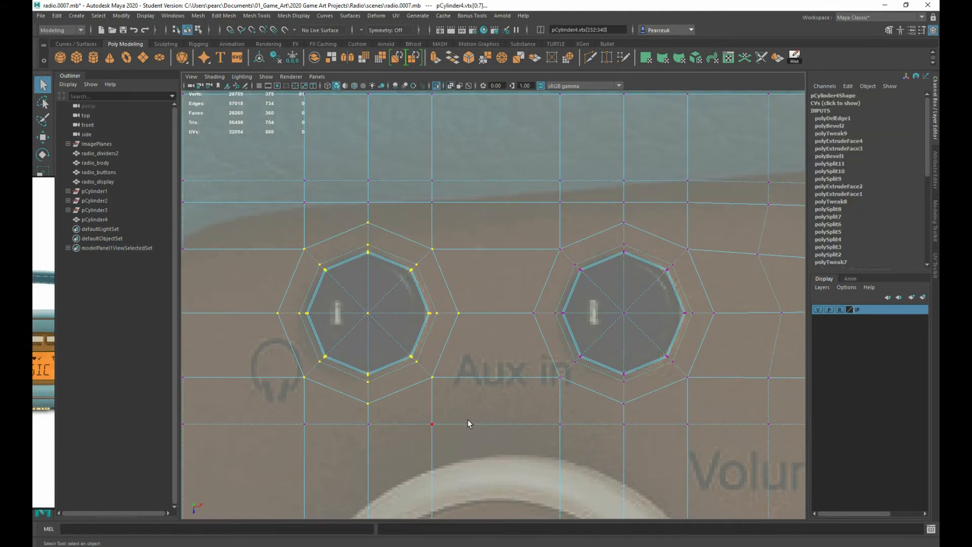
pyautogui.scroll(2, 435, 410)
pyautogui.press('r')
pyautogui.moveTo(341, 315); pyautogui.dragTo(306, 313)
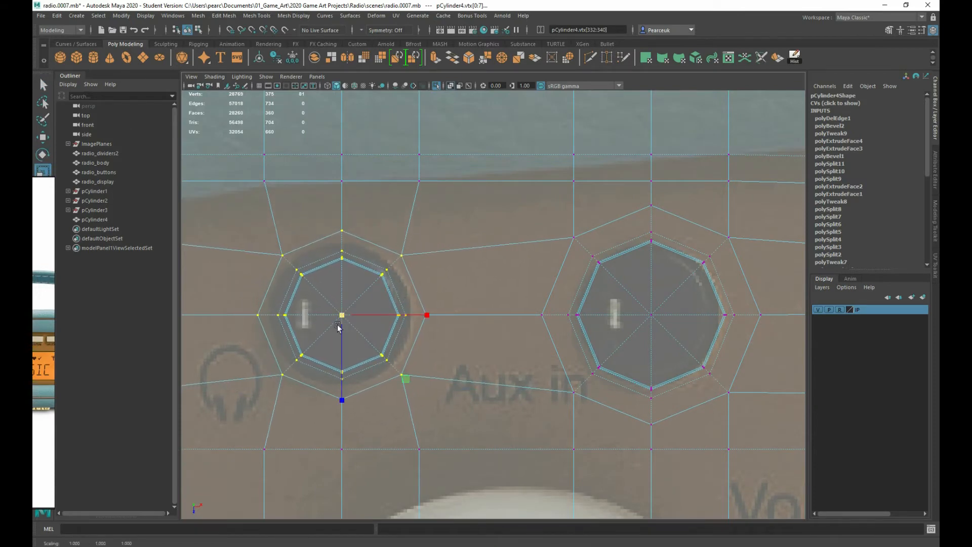
# Select all vertices of the right octagonal socket, including its outer ring, and scale them down uniformly like the left one.
pyautogui.scroll(-2, 619, 384)
pyautogui.keyDown('alt'); pyautogui.moveTo(619, 383); pyautogui.dragTo(567, 377, button='middle'); pyautogui.keyUp('alt')
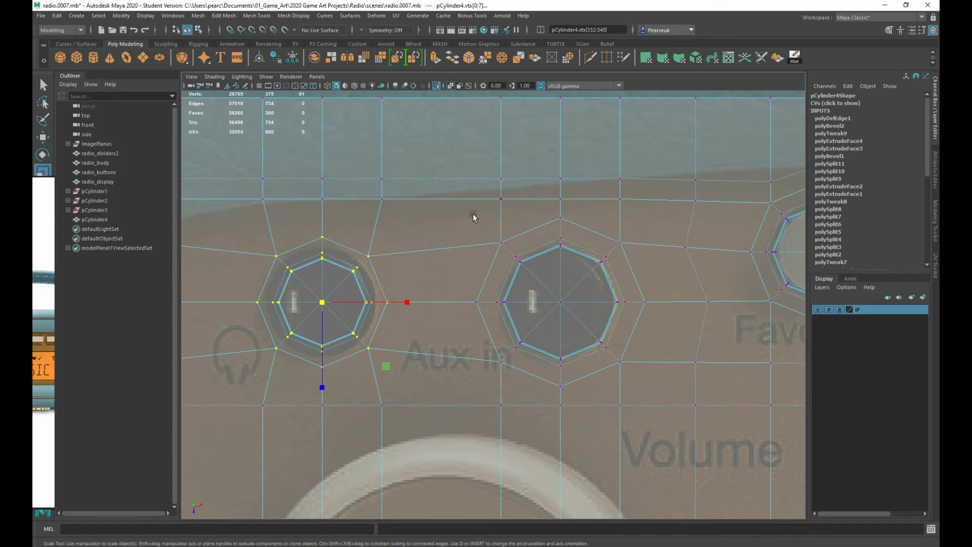
pyautogui.moveTo(473, 216); pyautogui.dragTo(645, 397)
pyautogui.moveTo(560, 306); pyautogui.dragTo(532, 297)
# Compare the scaled sockets' outlines with the black socket circles in the reference image.
pyautogui.scroll(4, 542, 318)
pyautogui.scroll(-2, 542, 317)
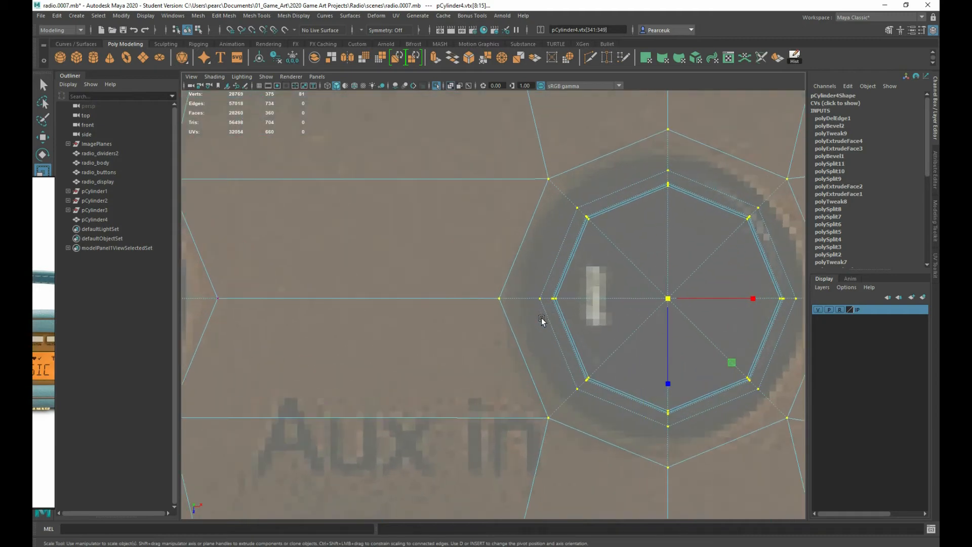
pyautogui.keyDown('alt'); pyautogui.moveTo(451, 412); pyautogui.dragTo(484, 392, button='middle'); pyautogui.keyUp('alt')
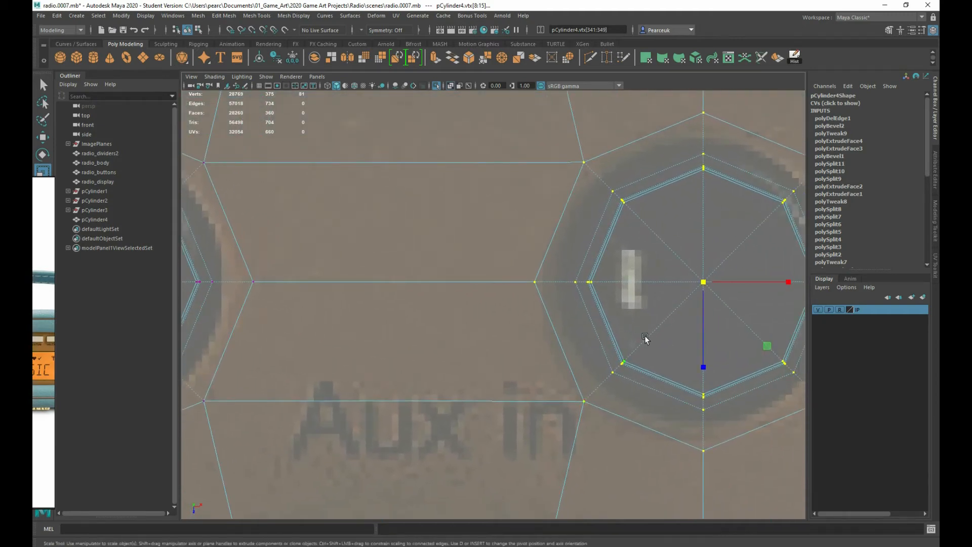
pyautogui.scroll(-5, 453, 322)
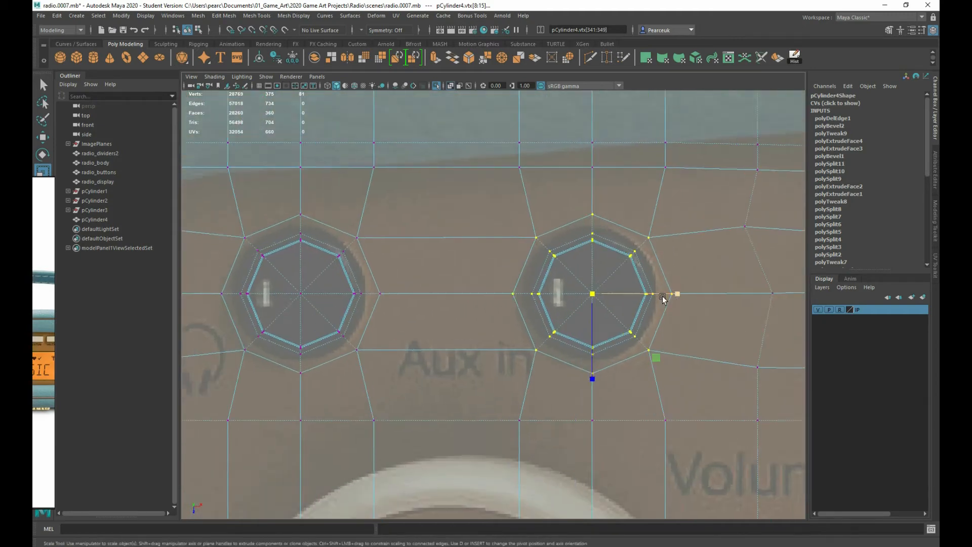
pyautogui.scroll(3, 643, 299)
pyautogui.scroll(-3, 447, 376)
pyautogui.scroll(-2, 443, 342)
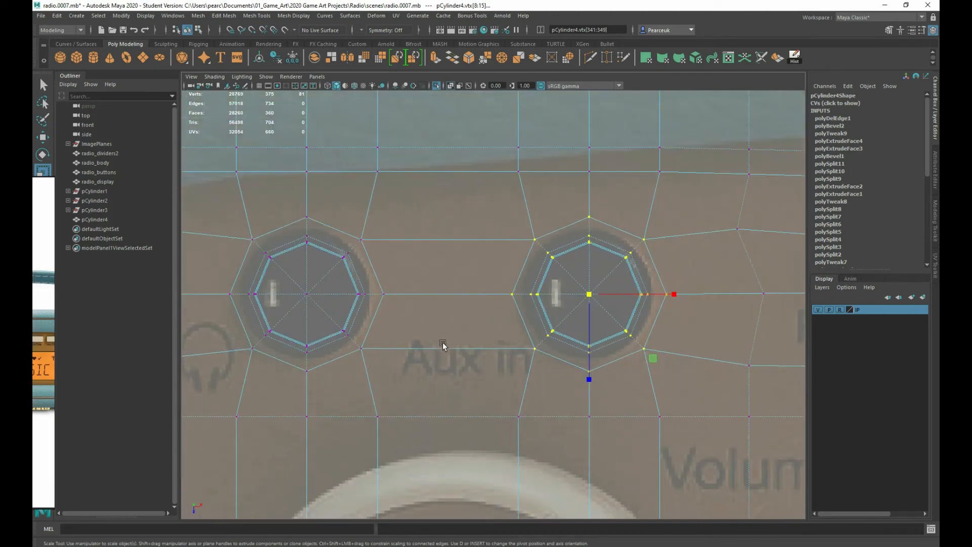
pyautogui.keyDown('alt'); pyautogui.moveTo(443, 342); pyautogui.dragTo(553, 338, button='middle'); pyautogui.keyUp('alt')
pyautogui.keyDown('alt'); pyautogui.moveTo(463, 343); pyautogui.dragTo(409, 325, button='middle'); pyautogui.keyUp('alt')
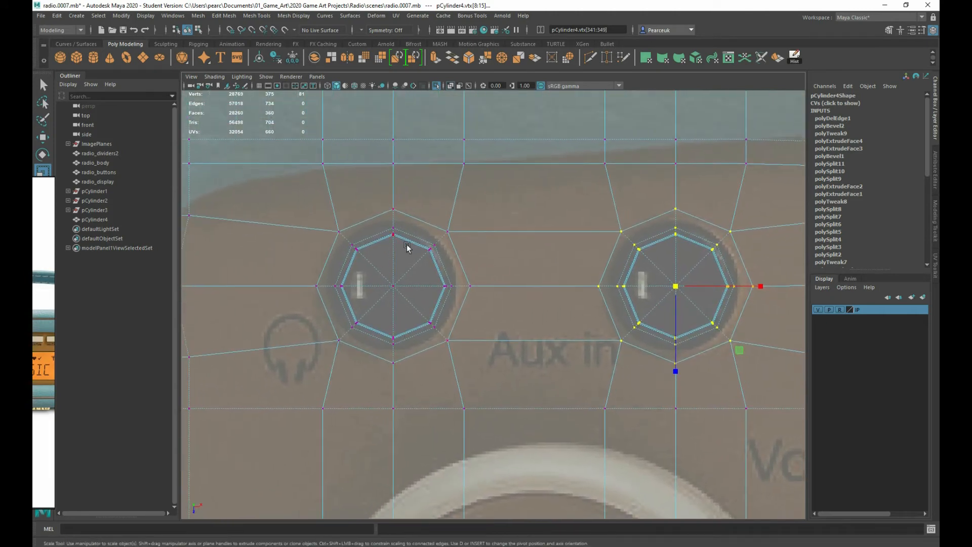
pyautogui.scroll(-3, 620, 266)
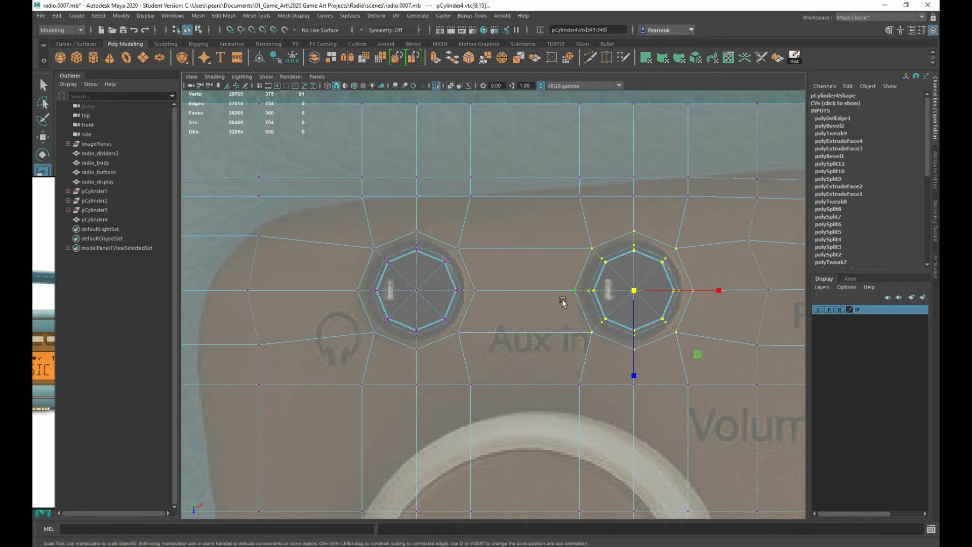
# Straighten the edge rows between the panel's left border and the left socket by snapping their vertex pairs level with the socket's outer-ring vertices.
pyautogui.scroll(1, 456, 278)
pyautogui.scroll(-4, 364, 296)
pyautogui.keyDown('alt'); pyautogui.moveTo(277, 304); pyautogui.dragTo(324, 308, button='middle'); pyautogui.keyUp('alt')
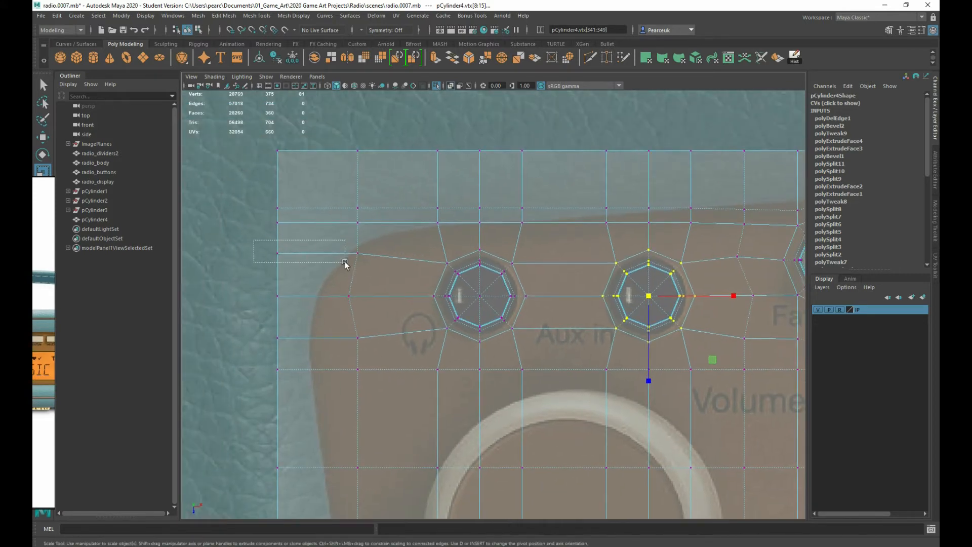
pyautogui.moveTo(345, 261); pyautogui.dragTo(373, 271)
pyautogui.press('w')
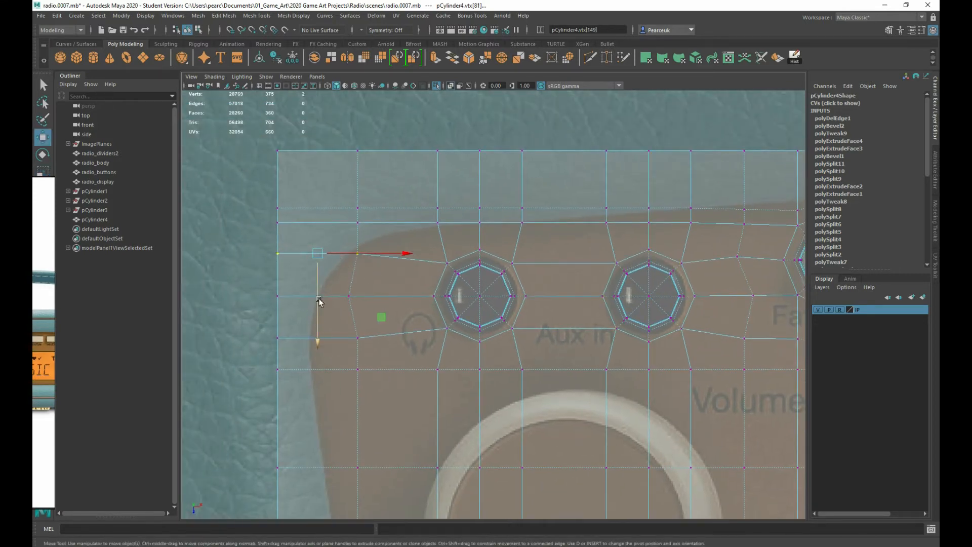
pyautogui.press('v')
pyautogui.moveTo(318, 298); pyautogui.dragTo(460, 261)
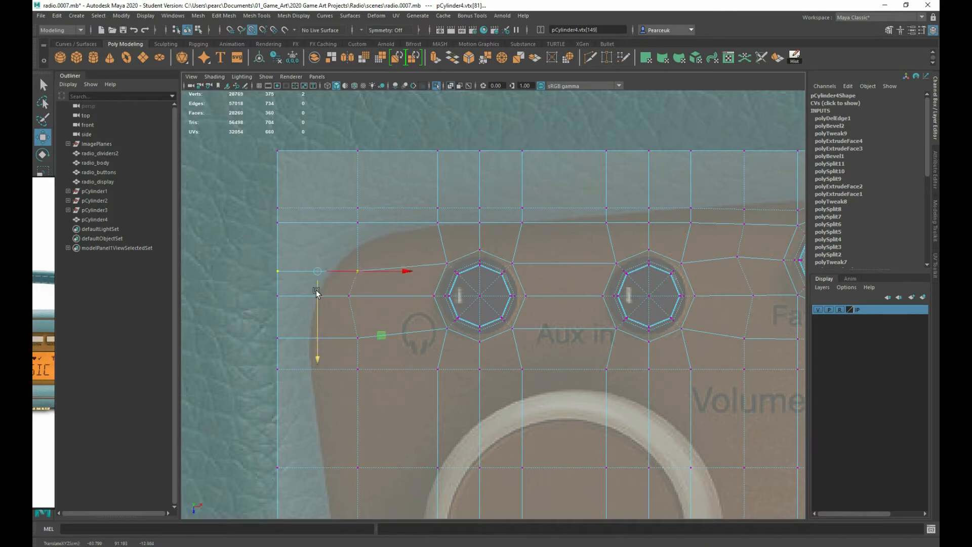
pyautogui.moveTo(316, 293); pyautogui.dragTo(452, 261)
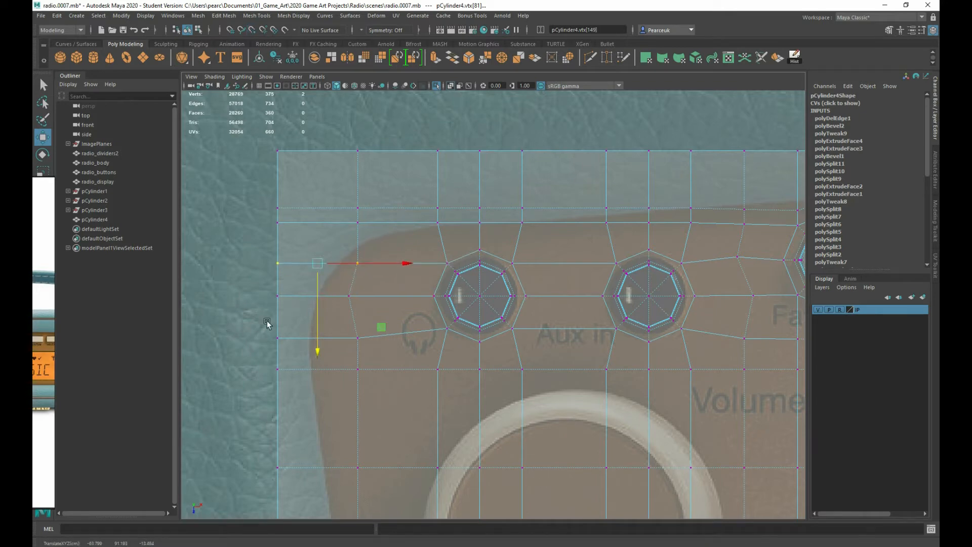
pyautogui.moveTo(267, 323); pyautogui.dragTo(377, 355)
pyautogui.moveTo(325, 371); pyautogui.dragTo(364, 347)
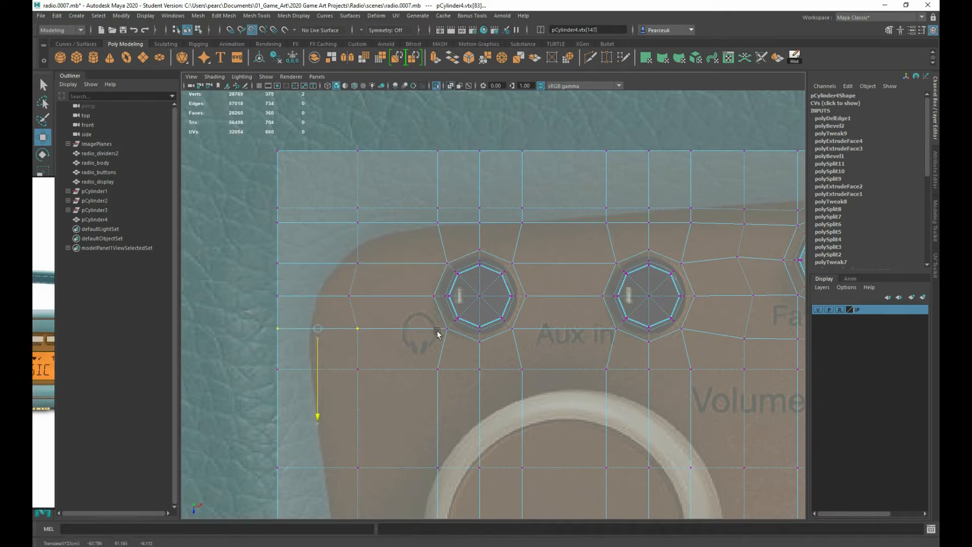
# Align the stray middle-row vertex between the panel's left border and the left socket with its vertical edge column.
pyautogui.click(349, 296)
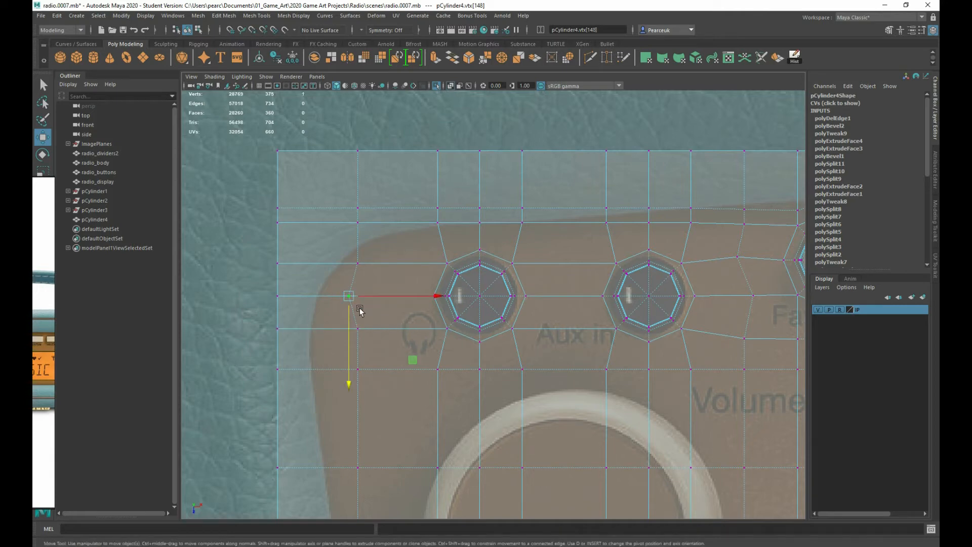
pyautogui.moveTo(360, 294); pyautogui.dragTo(366, 277)
pyautogui.keyDown('alt'); pyautogui.moveTo(612, 322); pyautogui.dragTo(486, 272, button='middle'); pyautogui.keyUp('alt')
pyautogui.scroll(-2, 481, 265)
pyautogui.scroll(-2, 489, 348)
pyautogui.keyDown('alt'); pyautogui.moveTo(481, 310); pyautogui.dragTo(469, 272, button='middle'); pyautogui.keyUp('alt')
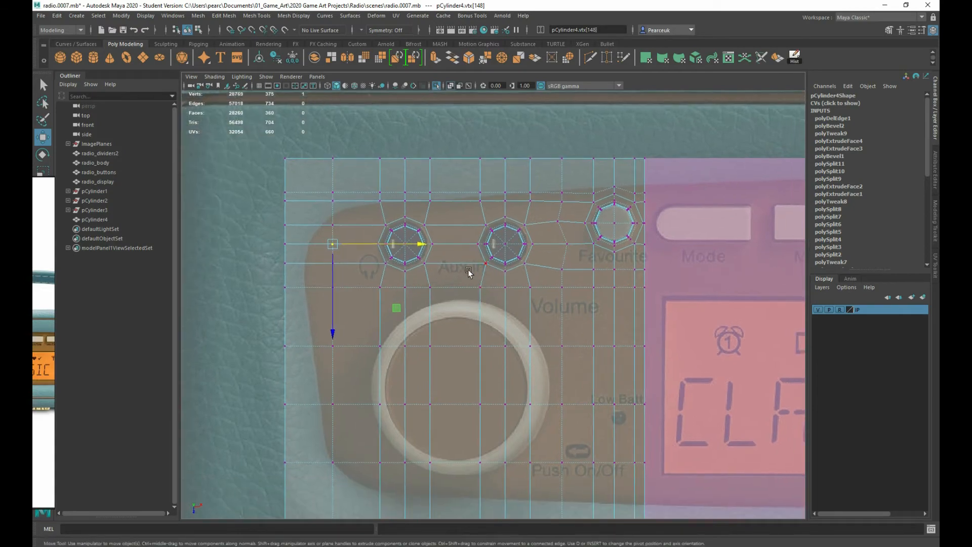
# Insert an edge loop around the side wall of each octagonal socket with Multi-Cut.
pyautogui.scroll(4, 470, 272)
pyautogui.keyDown('alt'); pyautogui.moveTo(475, 239); pyautogui.dragTo(493, 342, button='middle'); pyautogui.keyUp('alt')
pyautogui.scroll(6, 462, 345)
pyautogui.scroll(-3, 462, 344)
pyautogui.press('space')
pyautogui.press('space')
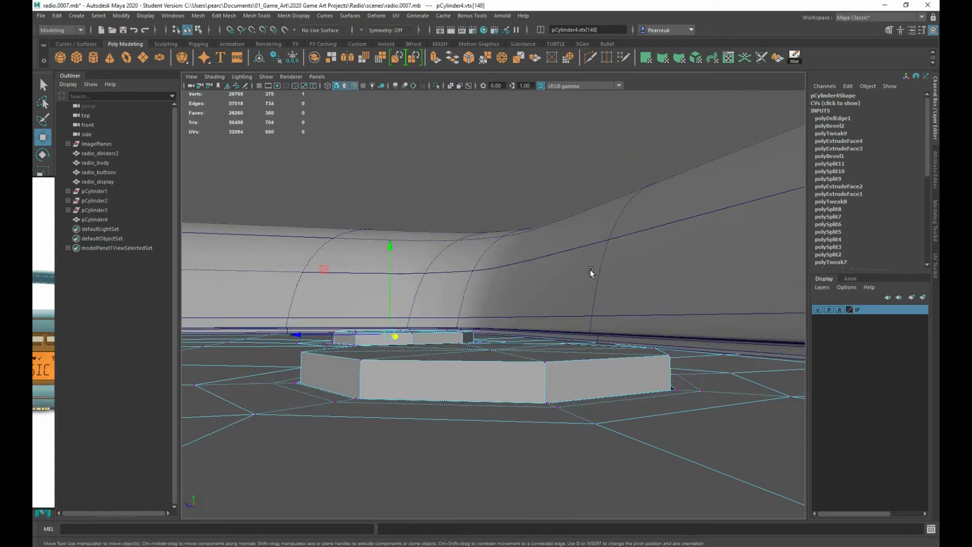
pyautogui.scroll(2, 582, 291)
pyautogui.scroll(1, 504, 378)
pyautogui.moveTo(491, 355); pyautogui.dragTo(554, 296, button='right')
pyautogui.keyDown('shift'); pyautogui.moveTo(501, 384); pyautogui.dragTo(505, 405, button='right'); pyautogui.keyUp('shift')
pyautogui.hotkey('ctrl', 'z')
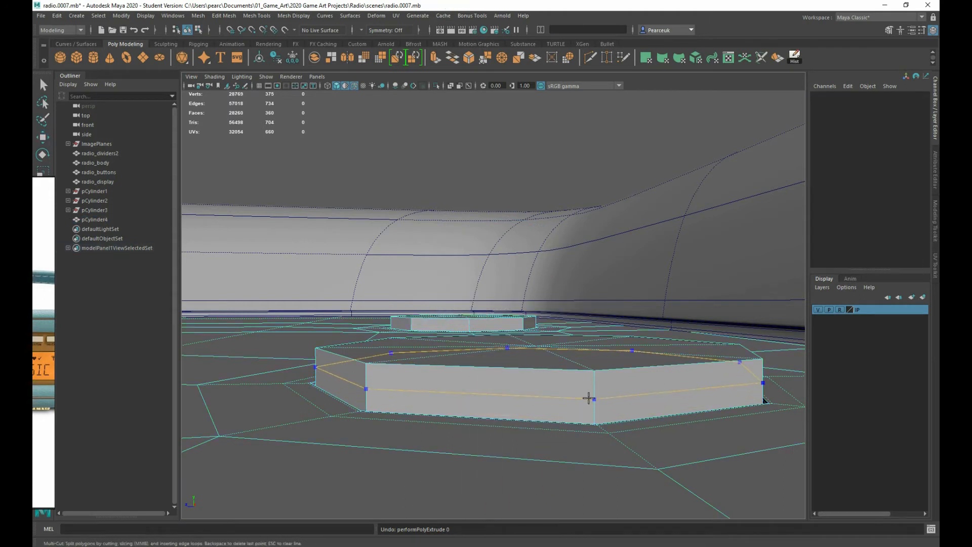
pyautogui.keyDown('ctrl'); pyautogui.click(469, 324); pyautogui.keyUp('ctrl')
pyautogui.keyDown('ctrl'); pyautogui.click(469, 324); pyautogui.keyUp('ctrl')
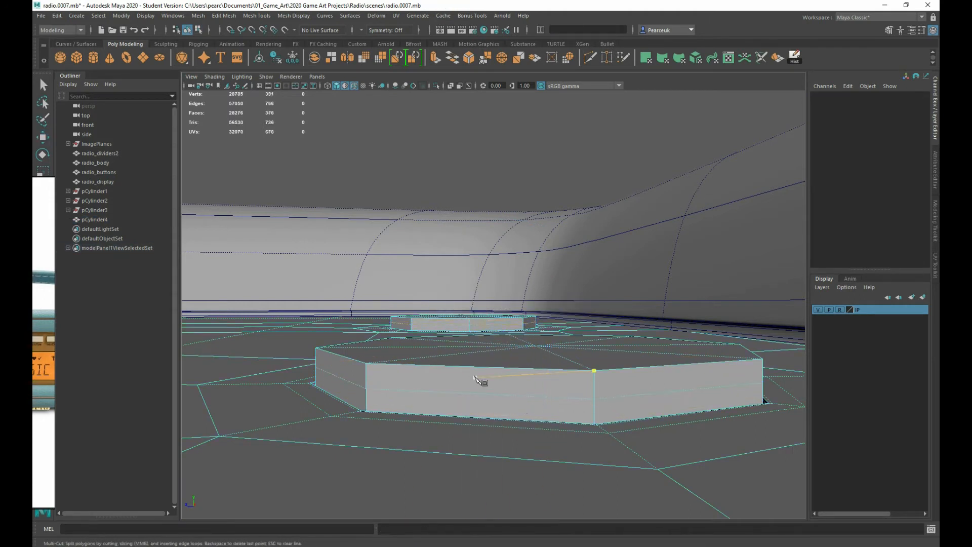
# Select the left socket's new wall edge loop and snap it down level with the surrounding panel surface.
pyautogui.press('q')
pyautogui.moveTo(474, 308); pyautogui.dragTo(476, 289, button='right')
pyautogui.click(481, 326)
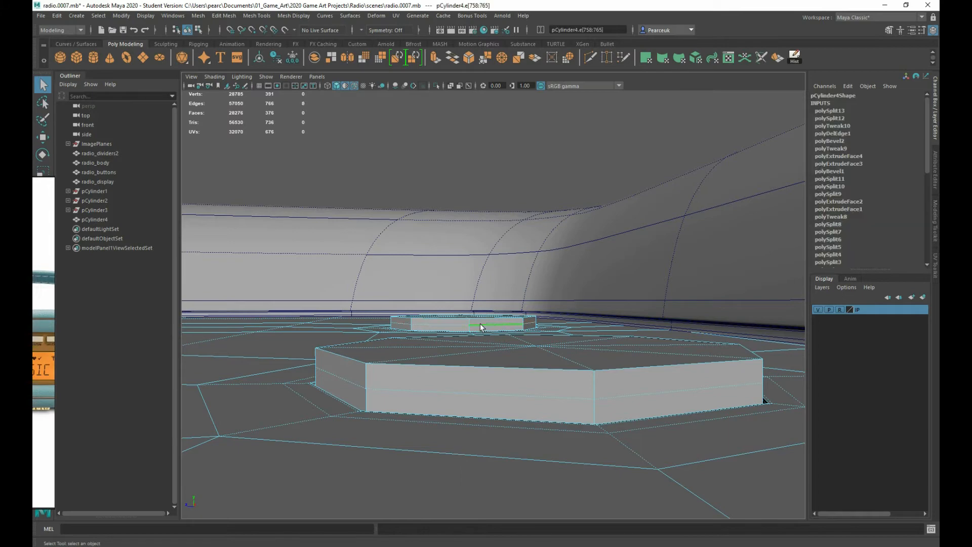
pyautogui.keyDown('shift'); pyautogui.click(554, 397); pyautogui.keyUp('shift')
pyautogui.keyDown('alt'); pyautogui.moveTo(552, 394); pyautogui.dragTo(465, 350, button='right'); pyautogui.keyUp('alt')
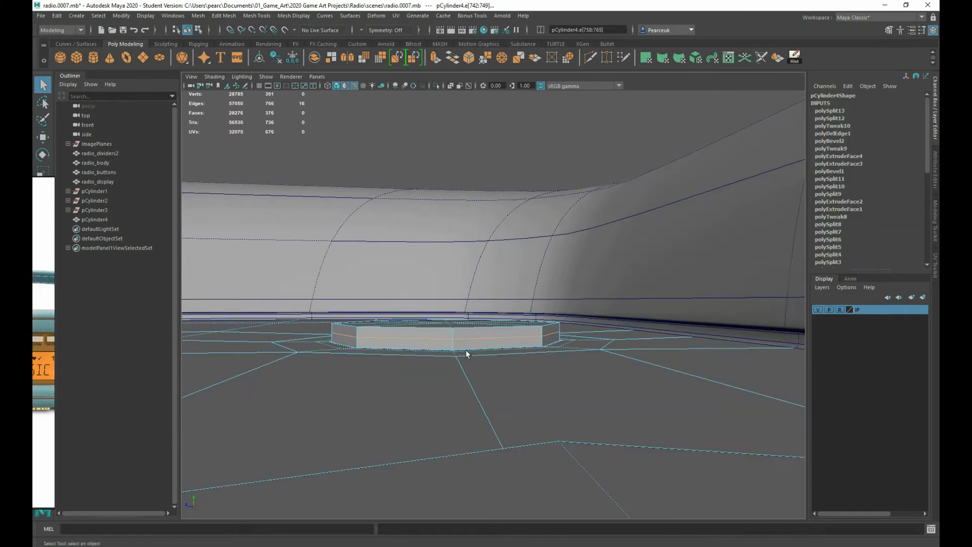
pyautogui.scroll(5, 421, 357)
pyautogui.scroll(-5, 423, 368)
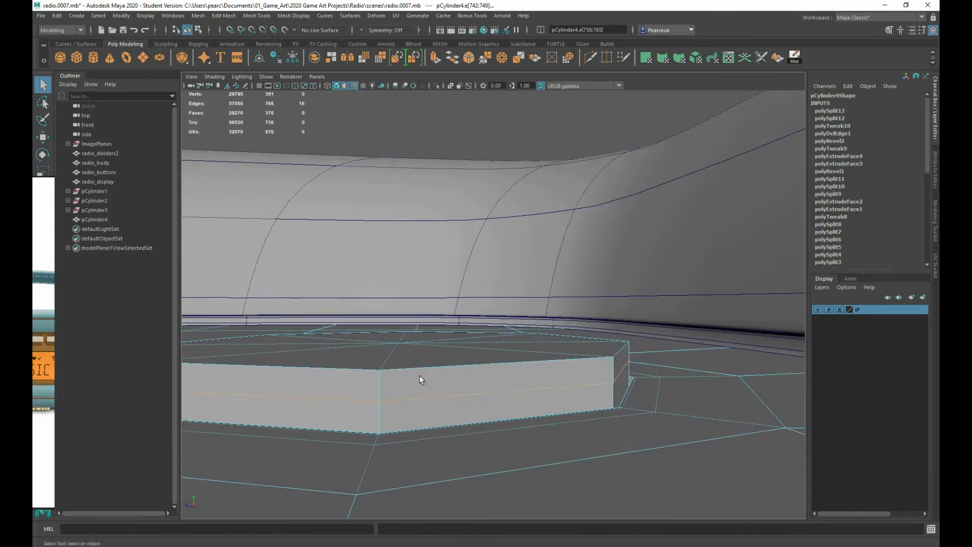
pyautogui.keyDown('alt'); pyautogui.moveTo(420, 376); pyautogui.dragTo(496, 395, button='middle'); pyautogui.keyUp('alt')
pyautogui.keyDown('alt'); pyautogui.moveTo(496, 395); pyautogui.dragTo(538, 416, button='right'); pyautogui.keyUp('alt')
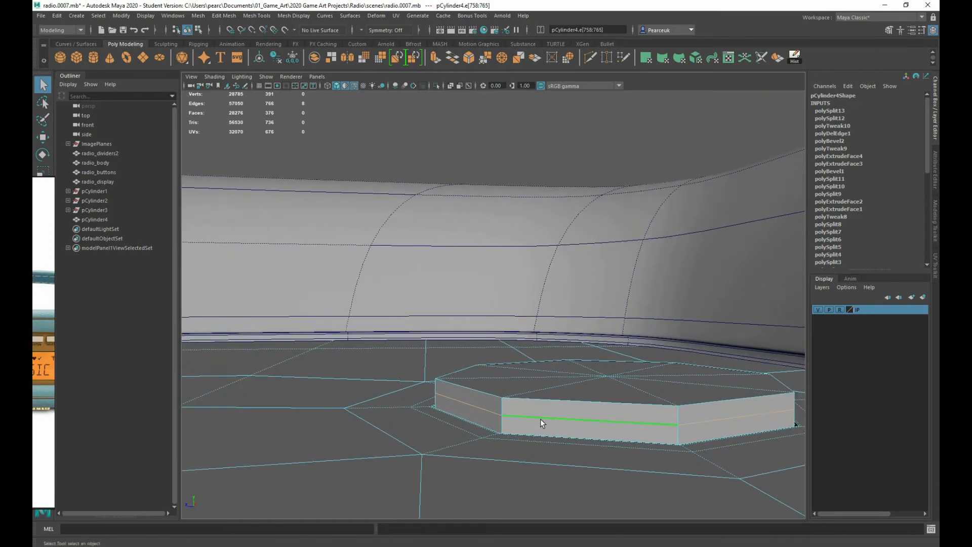
pyautogui.keyDown('alt'); pyautogui.moveTo(540, 418); pyautogui.dragTo(489, 385); pyautogui.keyUp('alt')
pyautogui.keyDown('alt'); pyautogui.moveTo(489, 385); pyautogui.dragTo(539, 416, button='right'); pyautogui.keyUp('alt')
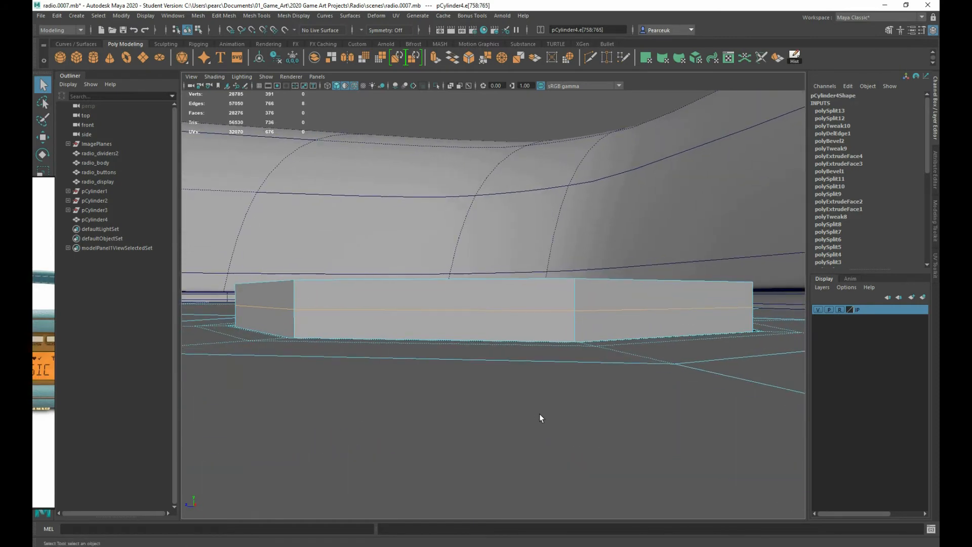
pyautogui.press('w')
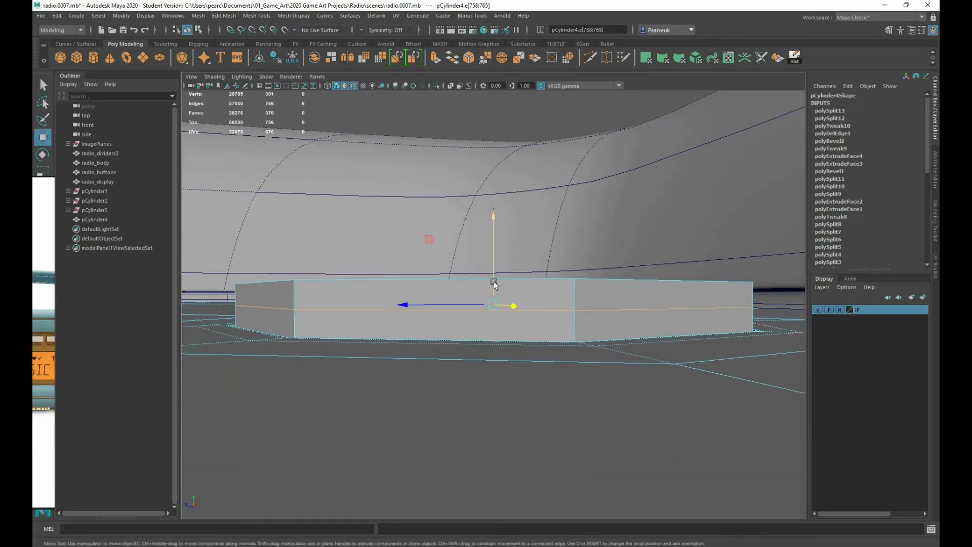
pyautogui.moveTo(494, 285); pyautogui.dragTo(504, 322)
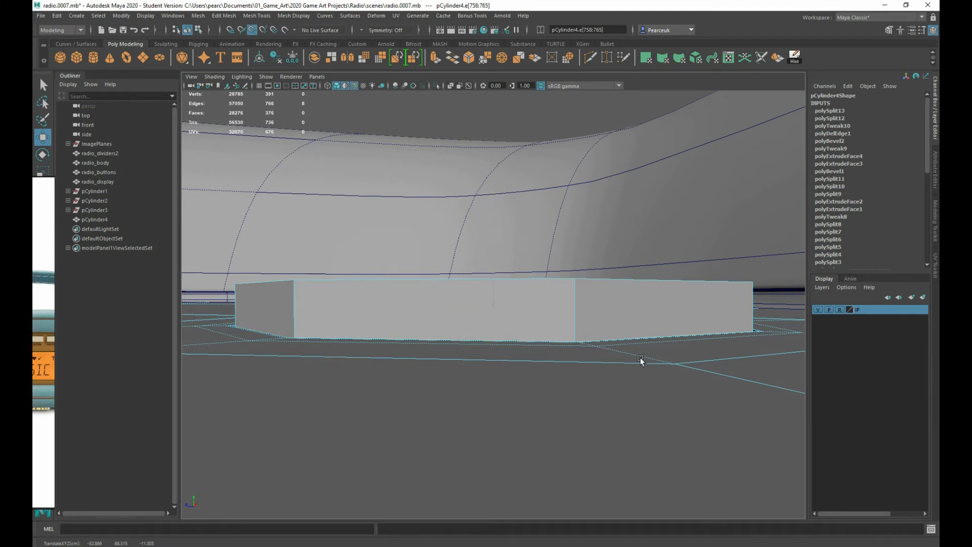
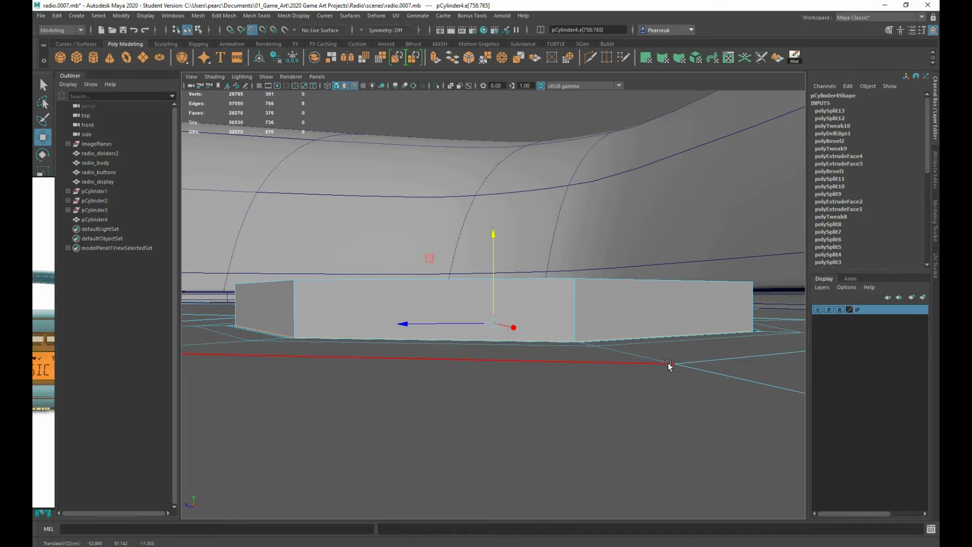
pyautogui.scroll(5, 646, 370)
pyautogui.keyDown('alt'); pyautogui.moveTo(617, 368); pyautogui.dragTo(627, 374); pyautogui.keyUp('alt')
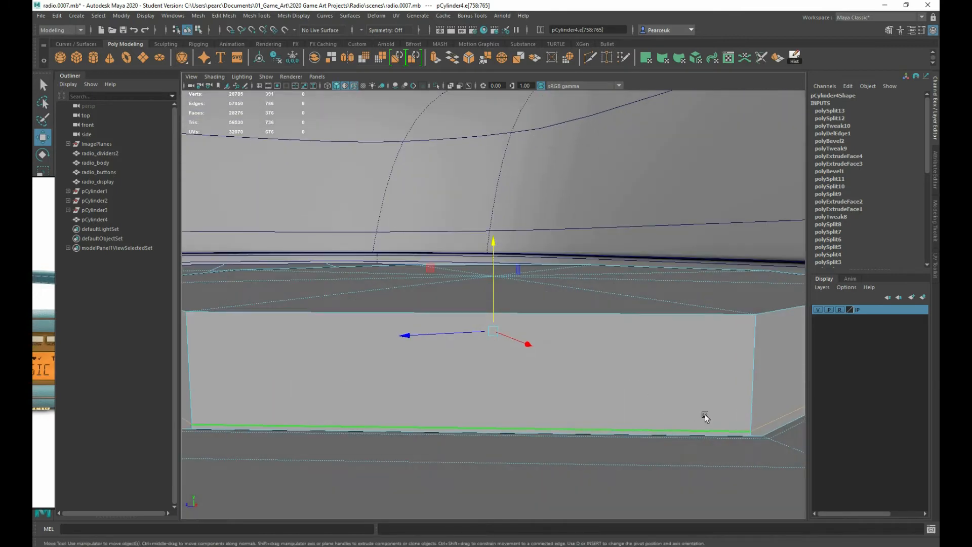
# Extrude the full ring of side-wall faces above the lowered edge loop on the left socket.
pyautogui.scroll(-5, 696, 410)
pyautogui.keyDown('alt'); pyautogui.moveTo(687, 406); pyautogui.dragTo(639, 354); pyautogui.keyUp('alt')
pyautogui.moveTo(640, 354)
pyautogui.mouseDown(button='right')
pyautogui.moveTo(640, 363)
pyautogui.moveTo(638, 339)
pyautogui.mouseUp(button='right')
pyautogui.click(638, 339)
pyautogui.keyDown('shift'); pyautogui.doubleClick(681, 328); pyautogui.keyUp('shift')
pyautogui.keyDown('alt'); pyautogui.moveTo(681, 328); pyautogui.dragTo(617, 364); pyautogui.keyUp('alt')
pyautogui.keyDown('shift'); pyautogui.moveTo(601, 353); pyautogui.dragTo(601, 352, button='right'); pyautogui.keyUp('shift')
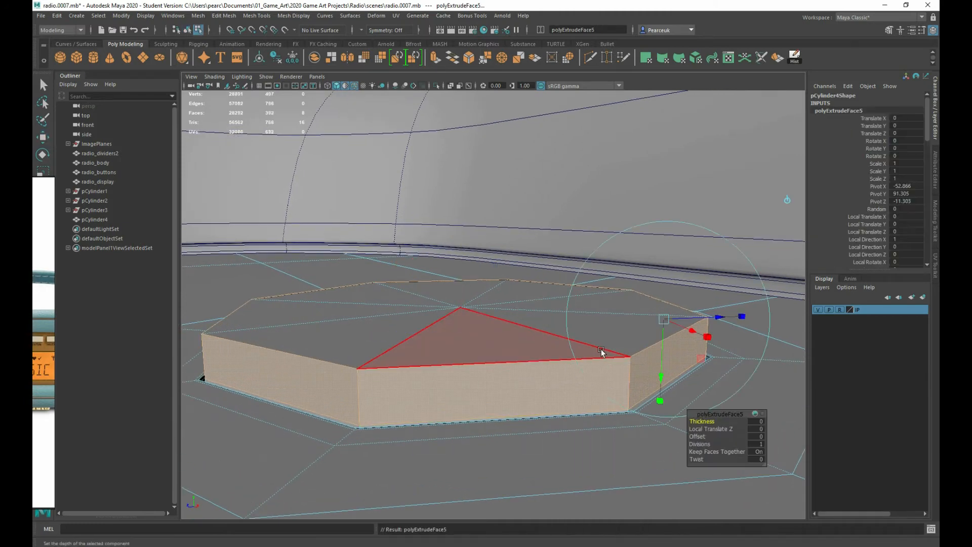
# Set the extrusion's thickness to 0.7, using the smooth preview to match the socket outline in the reference image.
pyautogui.press('space')
pyautogui.press('space')
pyautogui.scroll(2, 349, 229)
pyautogui.keyDown('alt'); pyautogui.moveTo(326, 280); pyautogui.dragTo(644, 344, button='middle'); pyautogui.keyUp('alt')
pyautogui.scroll(2, 537, 407)
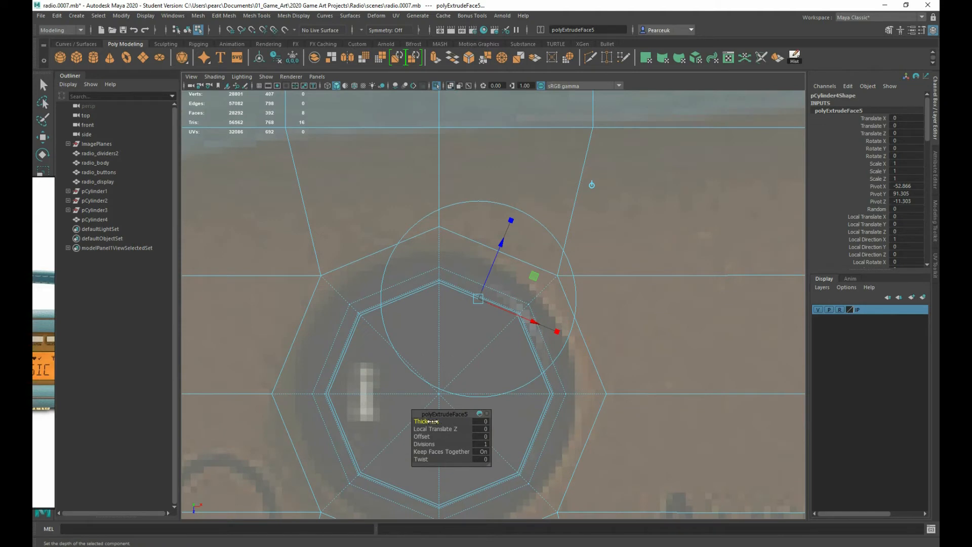
pyautogui.moveTo(431, 421); pyautogui.dragTo(434, 421)
pyautogui.press('3')
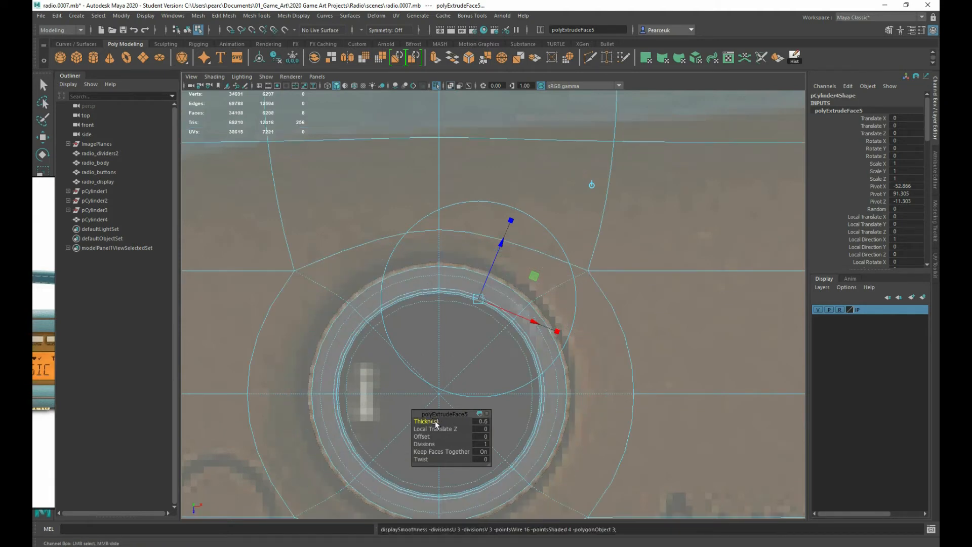
pyautogui.moveTo(430, 421); pyautogui.dragTo(431, 421)
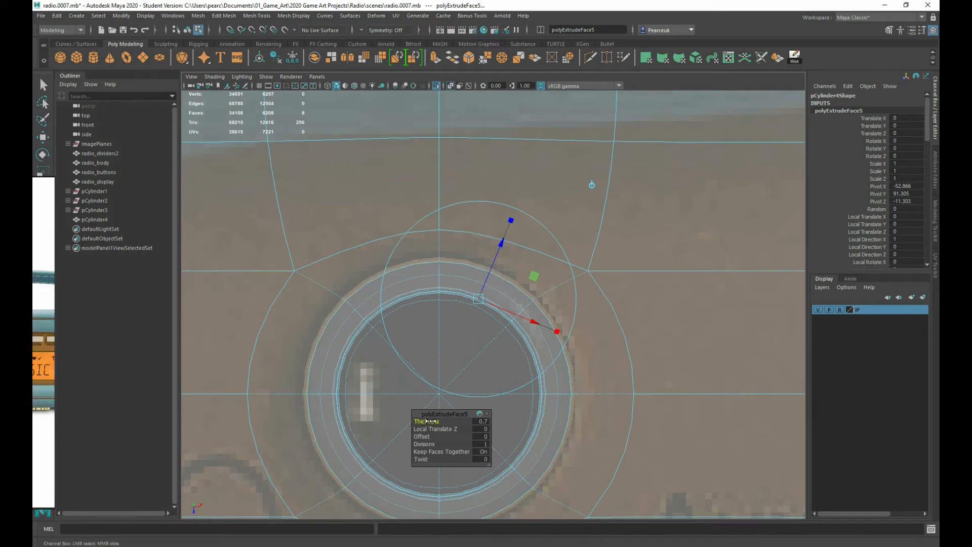
pyautogui.press('1')
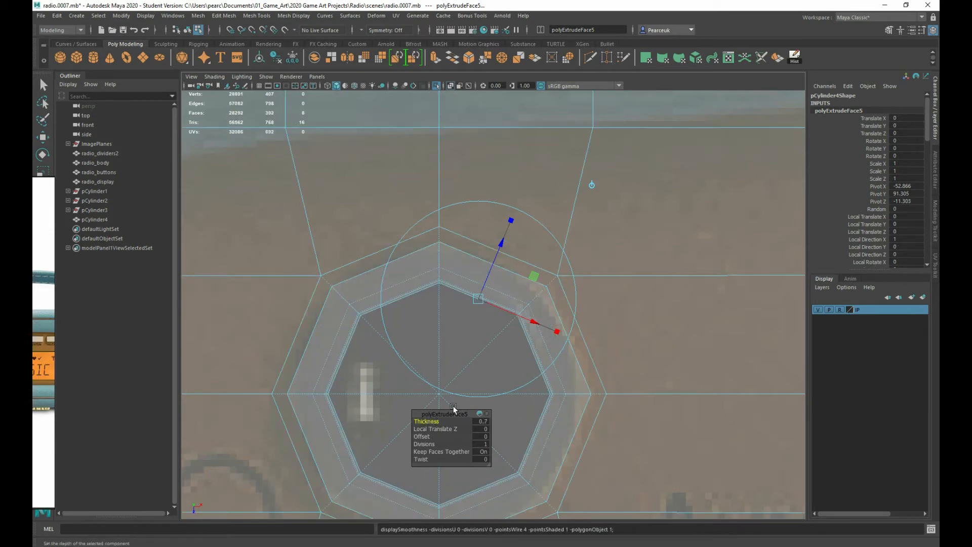
# Delete the ring of underside faces on the left socket's extruded rim.
pyautogui.press('space')
pyautogui.press('space')
pyautogui.scroll(-2, 596, 297)
pyautogui.keyDown('alt'); pyautogui.moveTo(596, 297); pyautogui.dragTo(594, 232); pyautogui.keyUp('alt')
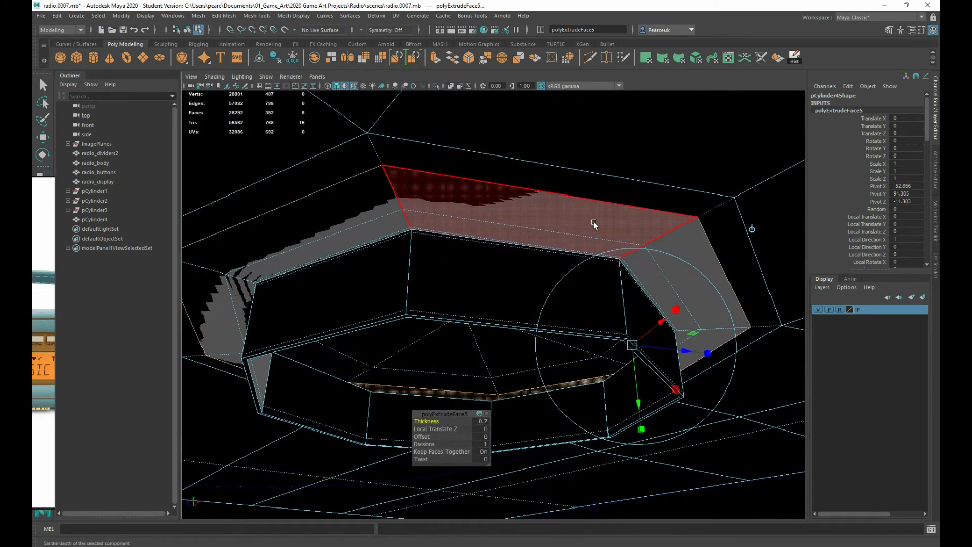
pyautogui.click(594, 222)
pyautogui.keyDown('shift'); pyautogui.doubleClick(670, 250); pyautogui.keyUp('shift')
pyautogui.scroll(-3, 665, 251)
pyautogui.keyDown('alt'); pyautogui.moveTo(662, 252); pyautogui.dragTo(641, 267); pyautogui.keyUp('alt')
pyautogui.press('Delete')
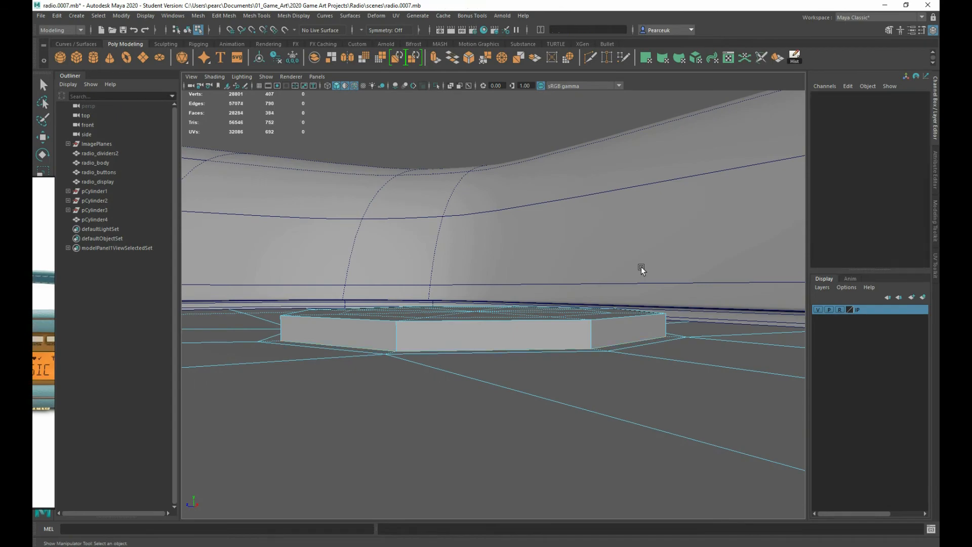
# Turn on smooth preview and select the open bottom edge loop of the left socket's rim.
pyautogui.press('3')
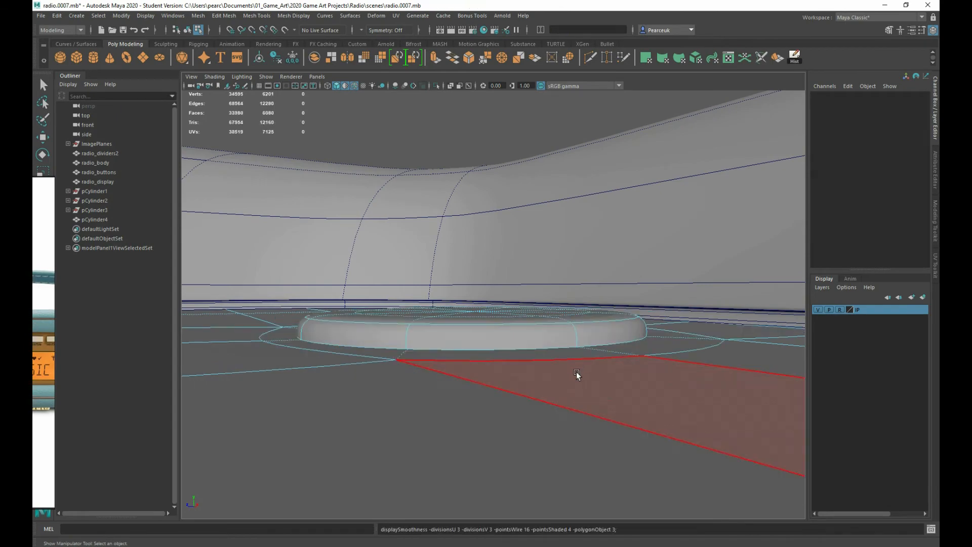
pyautogui.moveTo(576, 372)
pyautogui.keyDown('alt'); pyautogui.mouseDown()
pyautogui.moveTo(579, 390)
pyautogui.moveTo(545, 368)
pyautogui.moveTo(553, 347)
pyautogui.moveTo(564, 353)
pyautogui.moveTo(564, 386)
pyautogui.mouseUp(); pyautogui.keyUp('alt')
pyautogui.keyDown('alt'); pyautogui.moveTo(564, 386); pyautogui.dragTo(634, 408, button='right'); pyautogui.keyUp('alt')
pyautogui.keyDown('alt'); pyautogui.moveTo(633, 408); pyautogui.dragTo(625, 396); pyautogui.keyUp('alt')
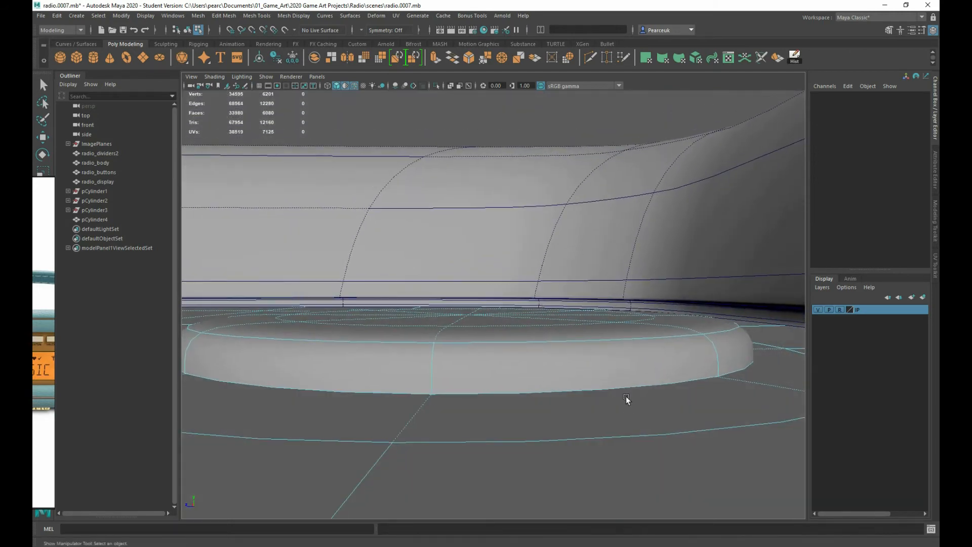
pyautogui.moveTo(599, 367)
pyautogui.keyDown('alt'); pyautogui.mouseDown()
pyautogui.moveTo(618, 351)
pyautogui.moveTo(611, 369)
pyautogui.mouseUp(); pyautogui.keyUp('alt')
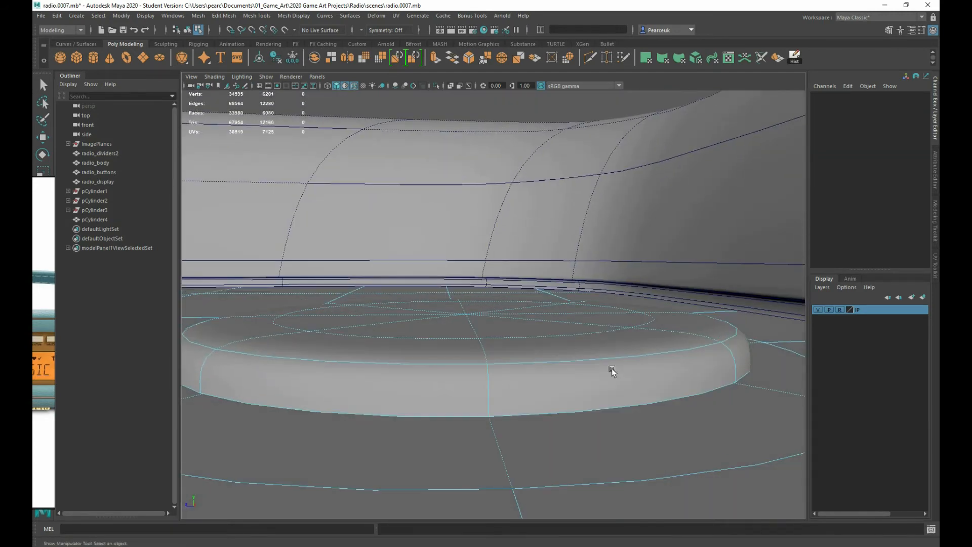
pyautogui.moveTo(620, 394); pyautogui.dragTo(613, 291, button='right')
pyautogui.doubleClick(623, 405)
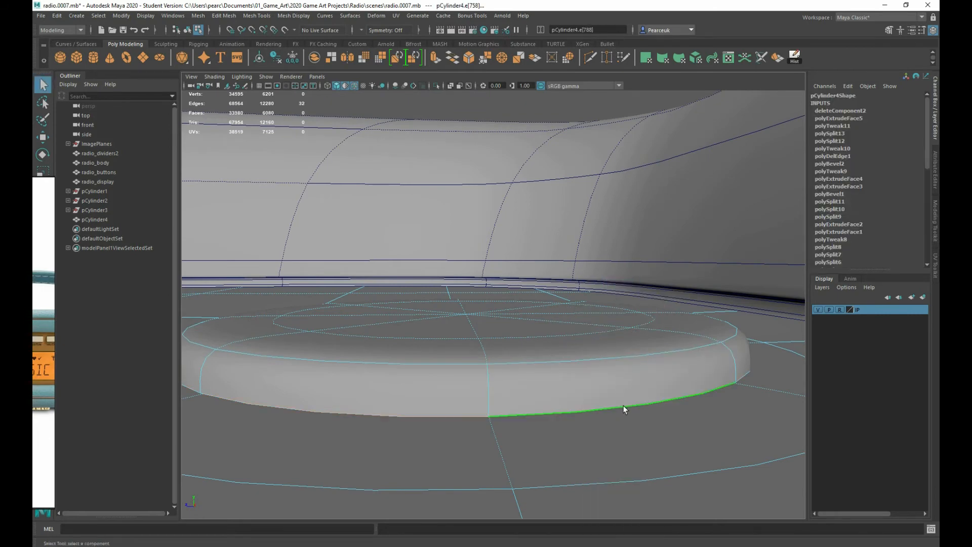
# Try extruding the rim's bottom edge loop with a thickness of 0.02.
pyautogui.keyDown('shift'); pyautogui.moveTo(617, 375); pyautogui.dragTo(661, 415, button='right'); pyautogui.keyUp('shift')
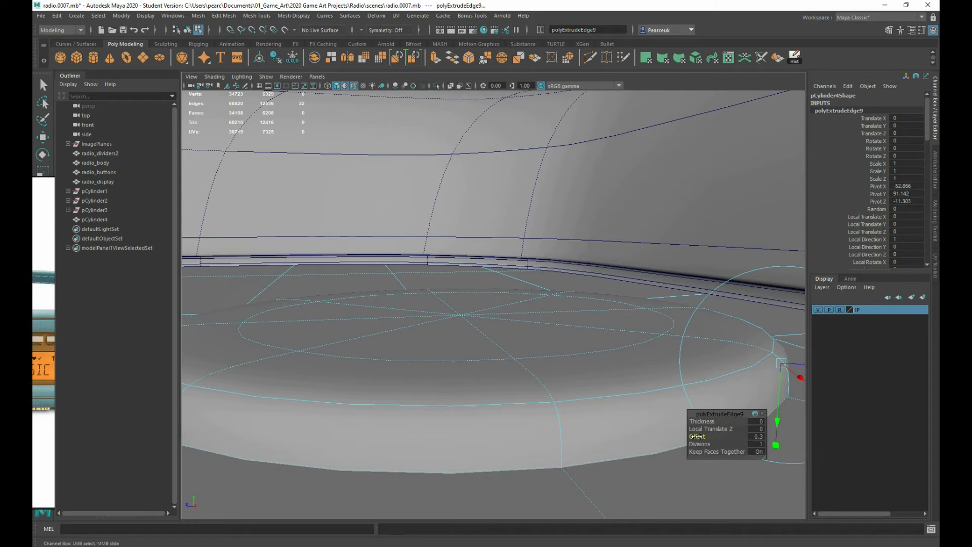
pyautogui.moveTo(696, 436); pyautogui.dragTo(696, 424)
pyautogui.hotkey('ctrl', 'z')
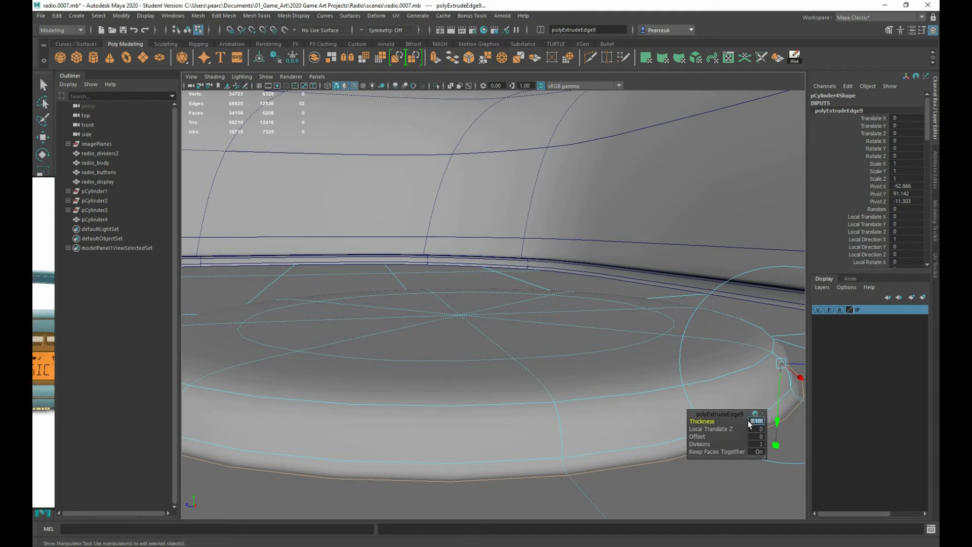
pyautogui.write('2')
pyautogui.press('Return')
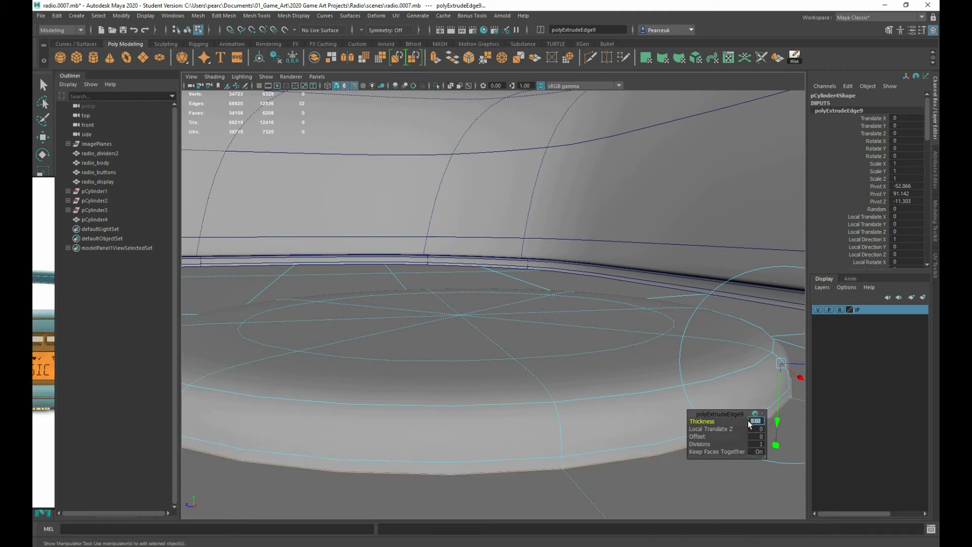
# Inspect the rim's extruded bottom edge from below and try a thickness of -0.1.
pyautogui.keyDown('alt'); pyautogui.moveTo(463, 448); pyautogui.dragTo(502, 439); pyautogui.keyUp('alt')
pyautogui.keyDown('alt'); pyautogui.moveTo(502, 439); pyautogui.dragTo(569, 441, button='right'); pyautogui.keyUp('alt')
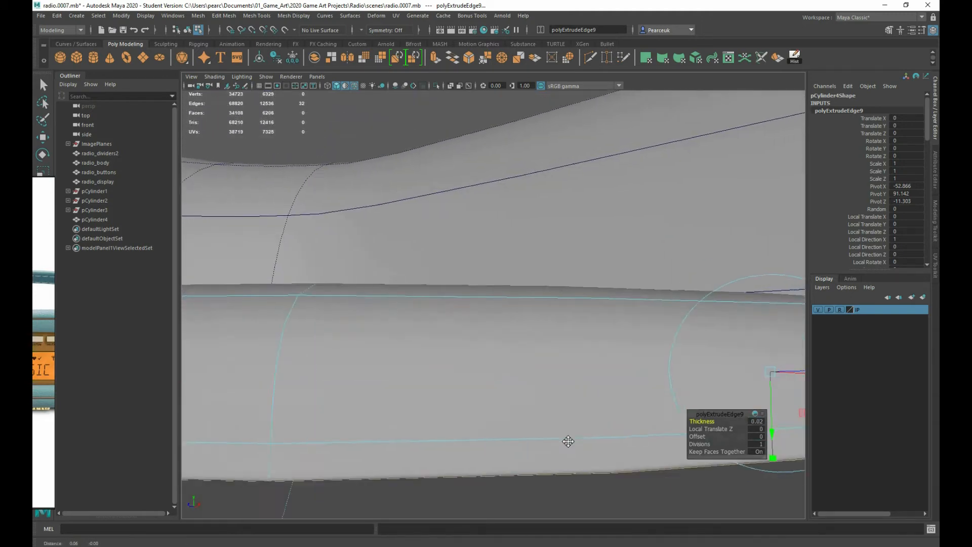
pyautogui.keyDown('alt'); pyautogui.moveTo(569, 440); pyautogui.dragTo(506, 420); pyautogui.keyUp('alt')
pyautogui.keyDown('alt'); pyautogui.moveTo(642, 380); pyautogui.dragTo(523, 494, button='middle'); pyautogui.keyUp('alt')
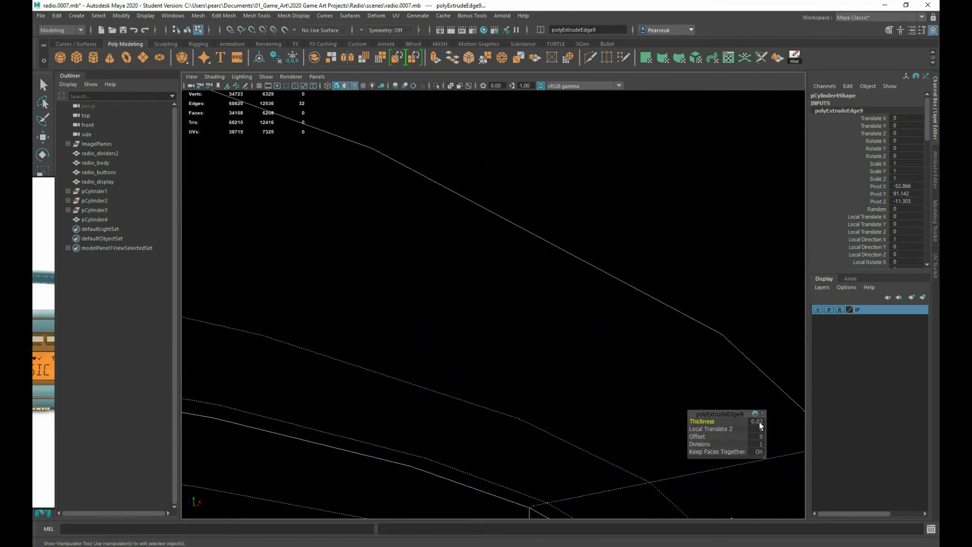
pyautogui.press('Return')
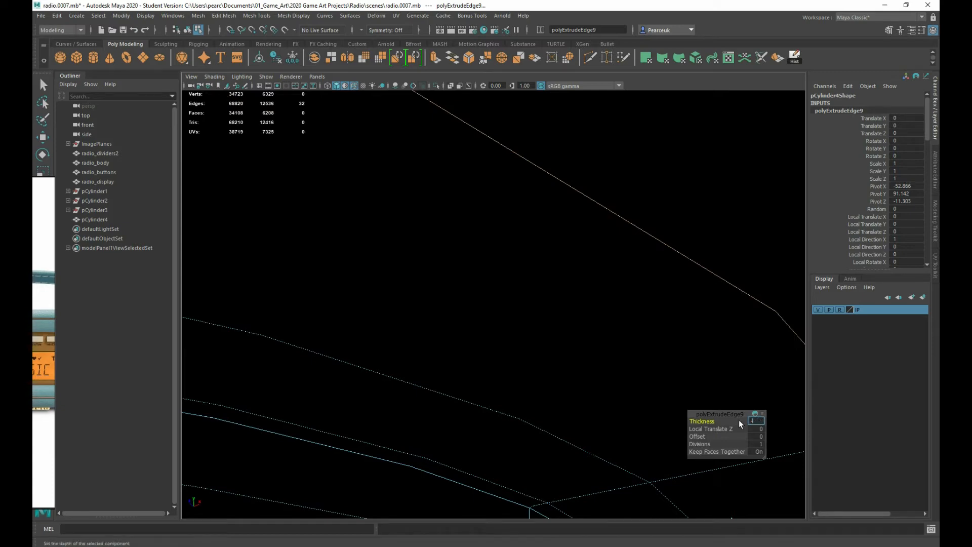
pyautogui.write('-0.1')
pyautogui.press('Return')
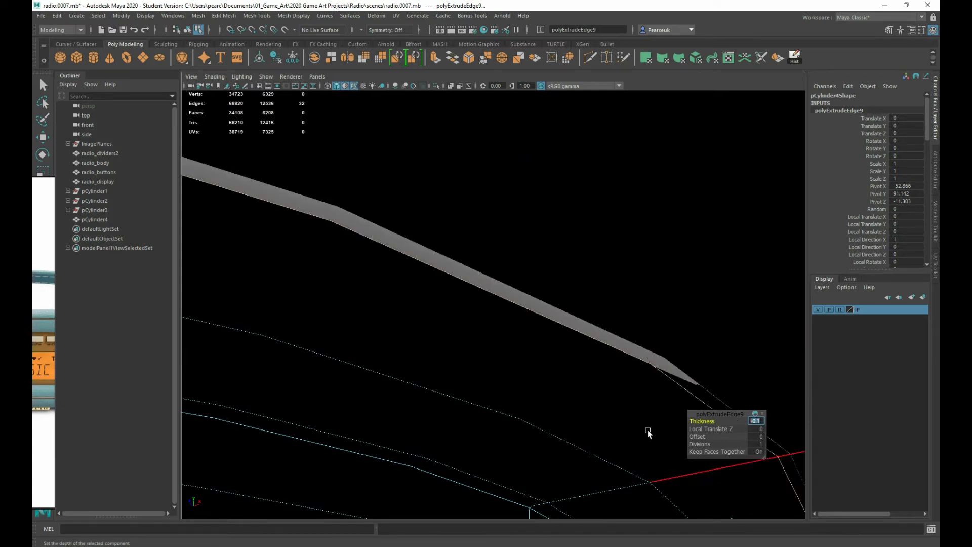
# Undo the edge extrusion on the rim's bottom loop, keeping the loop selected.
pyautogui.keyDown('alt'); pyautogui.moveTo(646, 429); pyautogui.dragTo(594, 367); pyautogui.keyUp('alt')
pyautogui.keyDown('alt'); pyautogui.moveTo(594, 367); pyautogui.dragTo(618, 380, button='right'); pyautogui.keyUp('alt')
pyautogui.keyDown('alt'); pyautogui.moveTo(603, 437); pyautogui.dragTo(582, 373); pyautogui.keyUp('alt')
pyautogui.hotkey('ctrl', 'z')
pyautogui.hotkey('ctrl', 'z')
pyautogui.hotkey('ctrl', 'z')
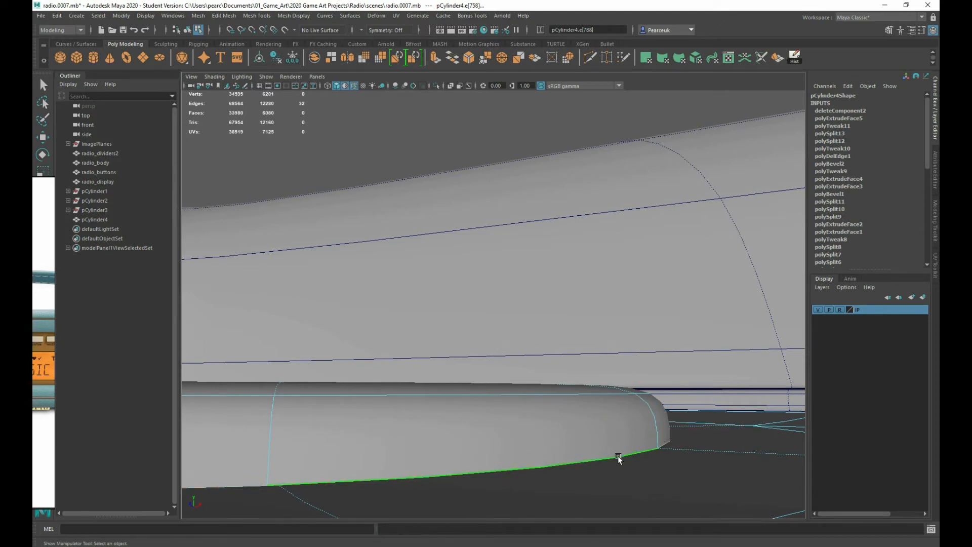
# Scale the rim's bottom edge loop slightly inward in the horizontal plane, leaving its height unchanged.
pyautogui.press('r')
pyautogui.moveTo(297, 432); pyautogui.dragTo(290, 430)
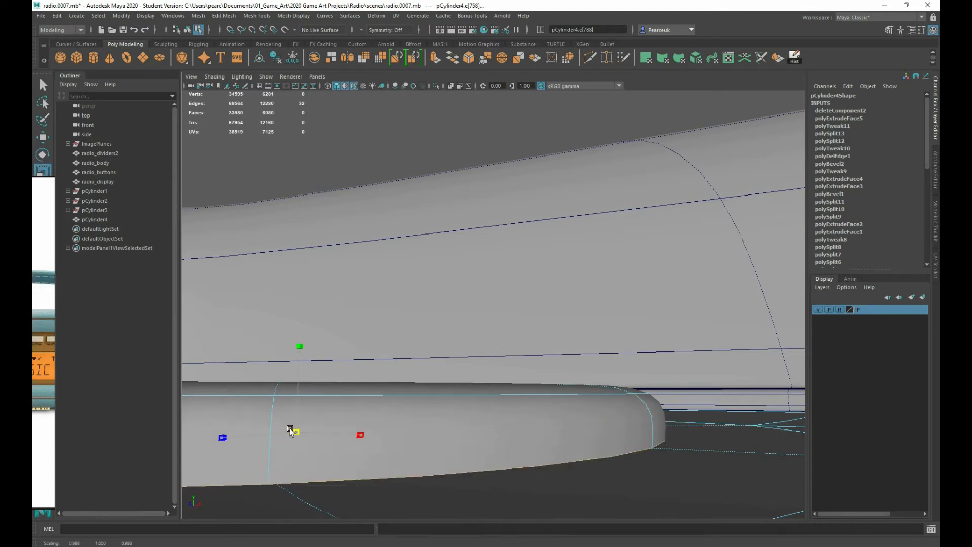
pyautogui.keyDown('alt'); pyautogui.moveTo(410, 420); pyautogui.dragTo(425, 416); pyautogui.keyUp('alt')
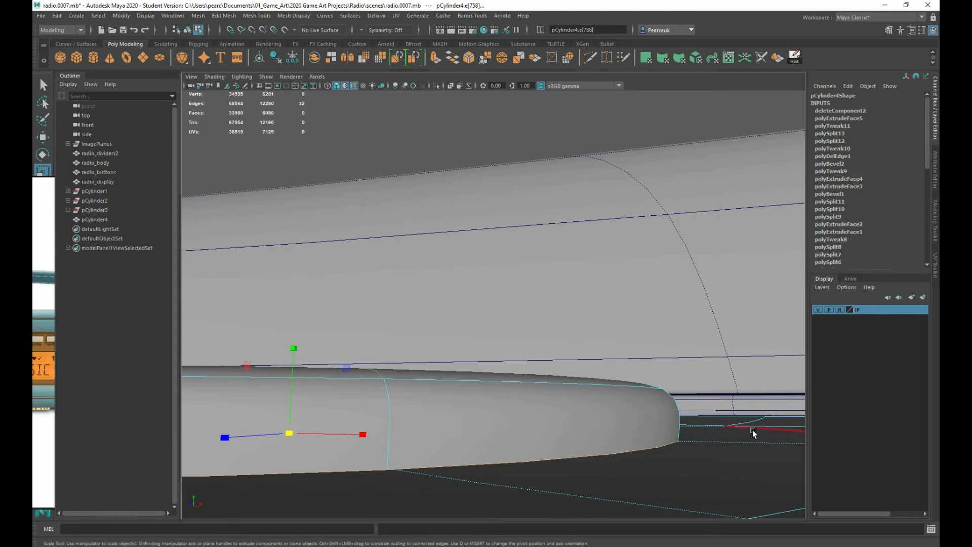
# Turn off the smooth preview on the control panel mesh around the headphone socket.
pyautogui.scroll(-4, 583, 400)
pyautogui.moveTo(583, 402)
pyautogui.keyDown('alt'); pyautogui.mouseDown()
pyautogui.moveTo(557, 421)
pyautogui.moveTo(487, 398)
pyautogui.moveTo(537, 412)
pyautogui.mouseUp(); pyautogui.keyUp('alt')
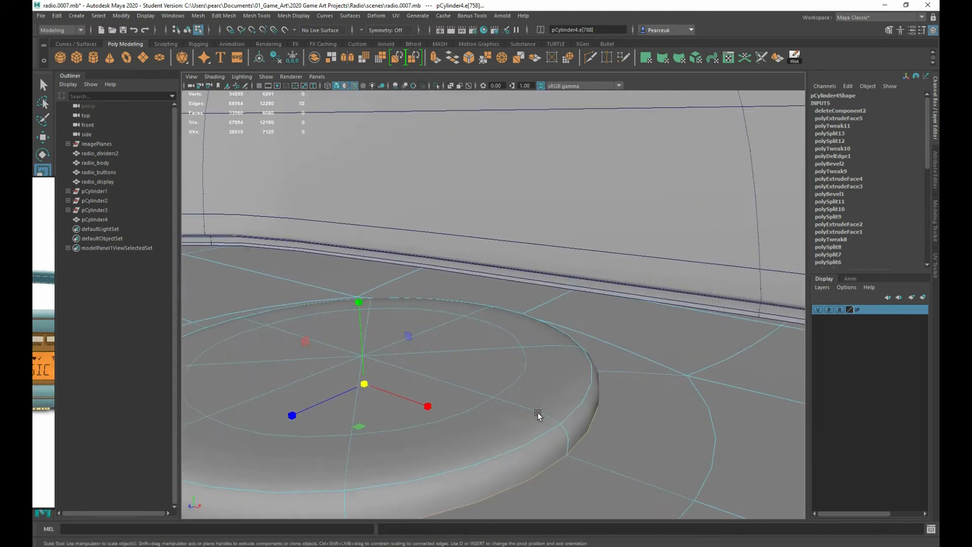
pyautogui.press('1')
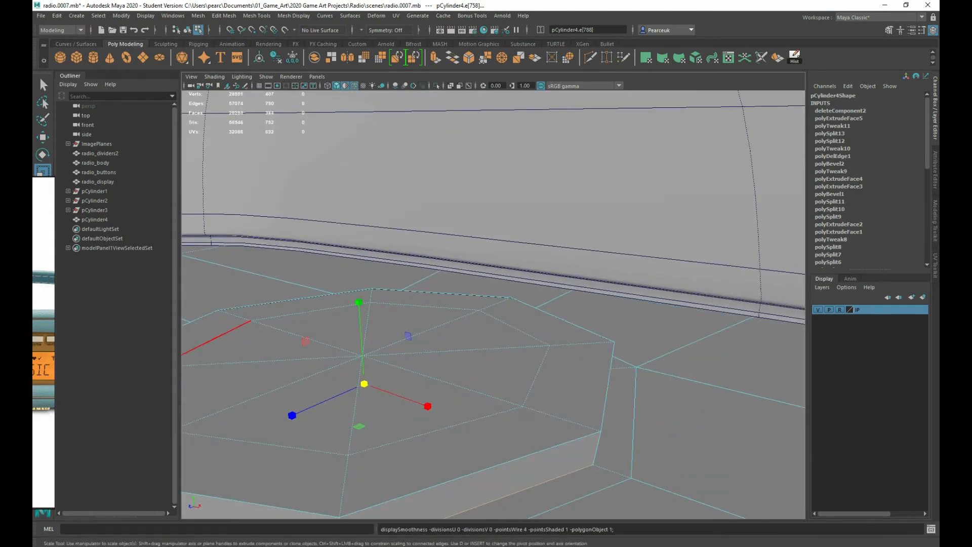
pyautogui.keyDown('alt'); pyautogui.moveTo(339, 393); pyautogui.dragTo(522, 342); pyautogui.keyUp('alt')
# Try extruding the eight central cap faces of the headphone socket downward into the radio.
pyautogui.moveTo(514, 324); pyautogui.dragTo(506, 348, button='right')
pyautogui.moveTo(505, 348)
pyautogui.keyDown('alt'); pyautogui.mouseDown()
pyautogui.moveTo(499, 308)
pyautogui.moveTo(512, 363)
pyautogui.moveTo(506, 351)
pyautogui.mouseUp(); pyautogui.keyUp('alt')
pyautogui.click(477, 379)
pyautogui.press('space')
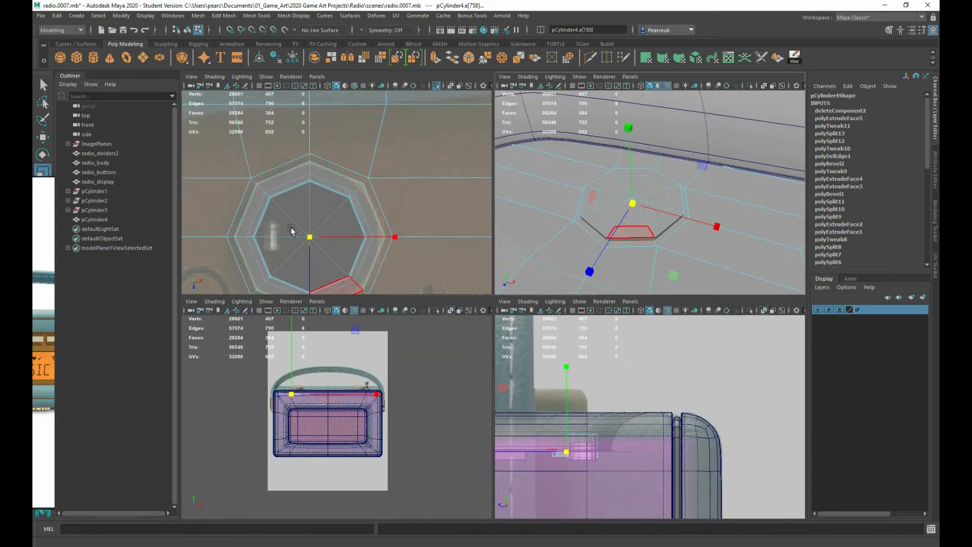
pyautogui.moveTo(291, 228); pyautogui.dragTo(330, 251)
pyautogui.scroll(3, 344, 262)
pyautogui.keyDown('alt'); pyautogui.moveTo(341, 259); pyautogui.dragTo(354, 217, button='middle'); pyautogui.keyUp('alt')
pyautogui.scroll(3, 603, 240)
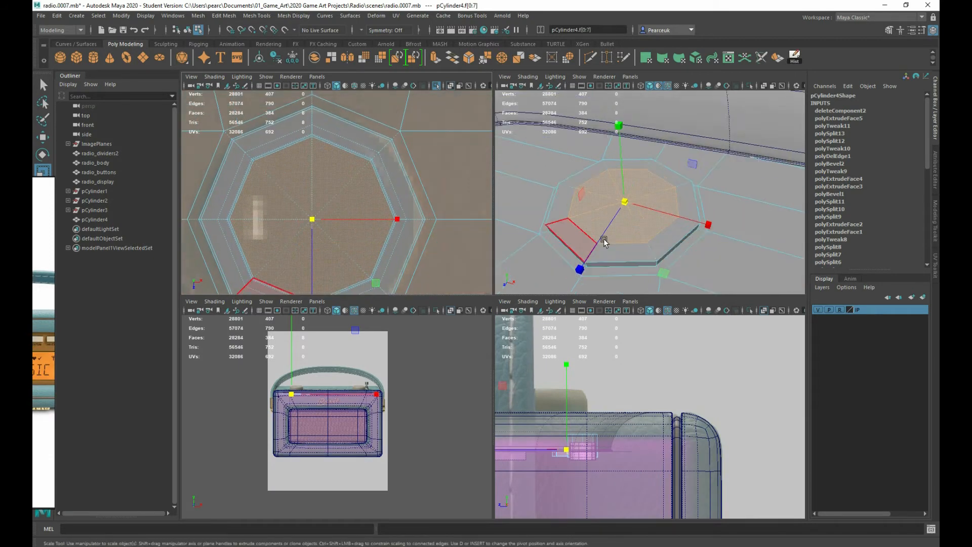
pyautogui.keyDown('alt'); pyautogui.moveTo(604, 240); pyautogui.dragTo(675, 162); pyautogui.keyUp('alt')
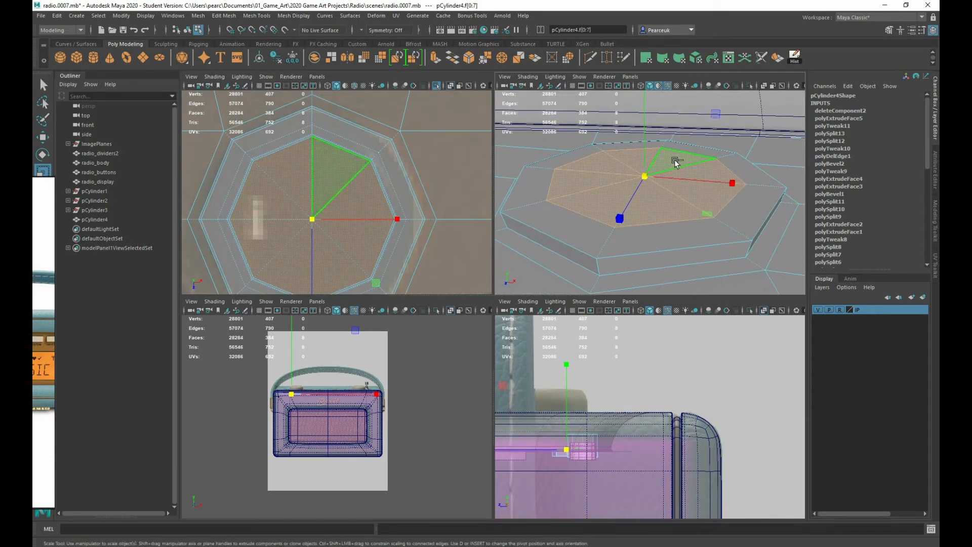
pyautogui.keyDown('shift'); pyautogui.moveTo(675, 161); pyautogui.dragTo(675, 182, button='right'); pyautogui.keyUp('shift')
pyautogui.scroll(-3, 671, 180)
pyautogui.press('w')
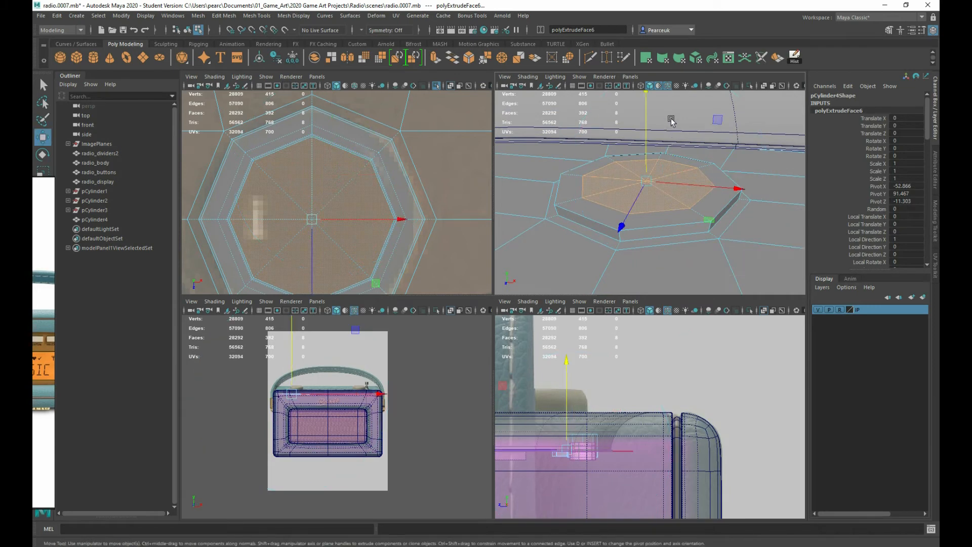
pyautogui.moveTo(647, 120); pyautogui.dragTo(645, 154)
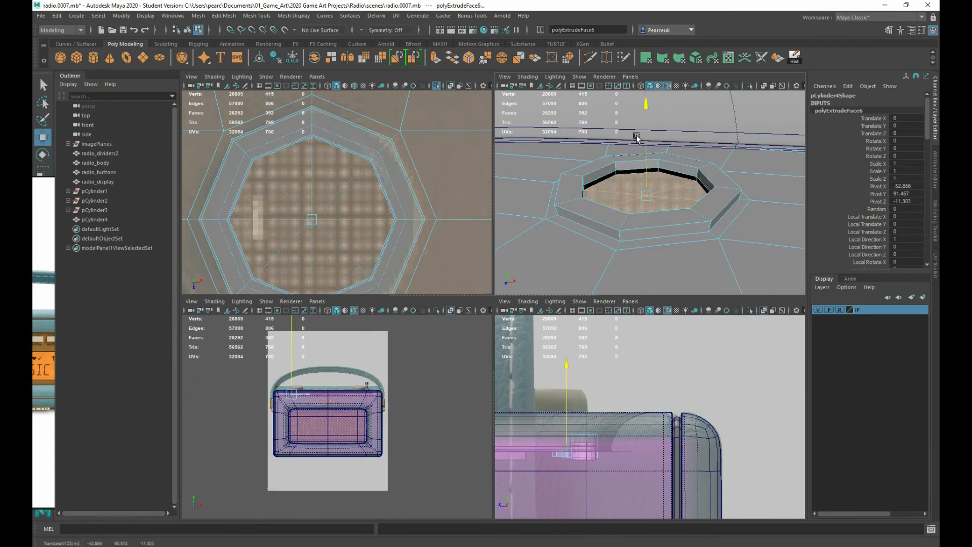
# Inspect the extruded recess from below and undo the downward move of its faces.
pyautogui.click(636, 141)
pyautogui.scroll(5, 636, 145)
pyautogui.scroll(-3, 677, 208)
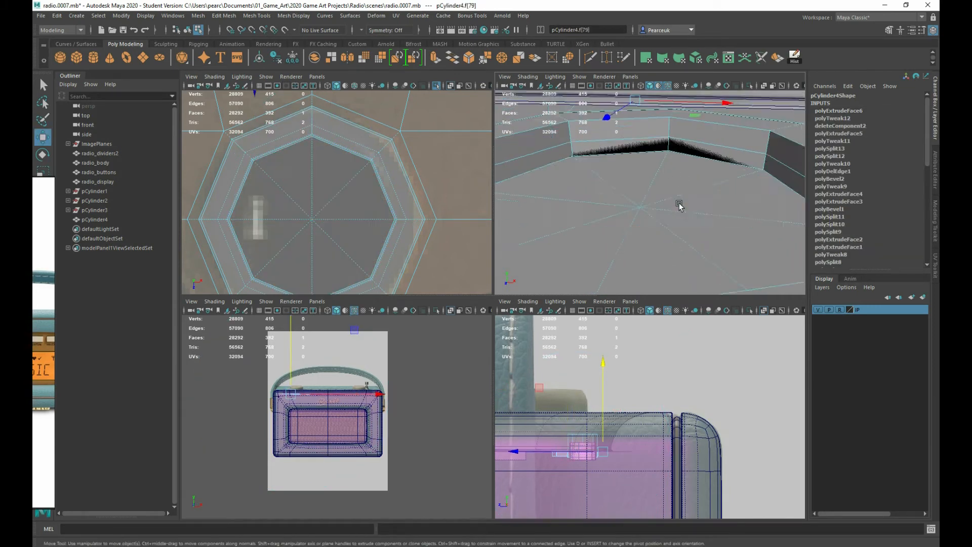
pyautogui.keyDown('alt'); pyautogui.moveTo(668, 202); pyautogui.dragTo(661, 167); pyautogui.keyUp('alt')
pyautogui.hotkey('ctrl', 'z')
pyautogui.hotkey('ctrl', 'z')
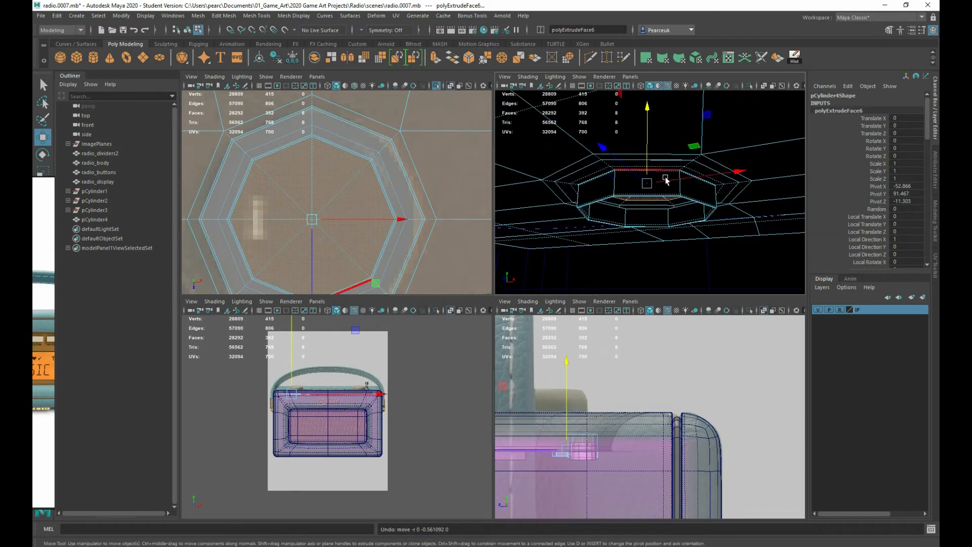
# Delete the ring of hidden wall faces inside the socket, beneath its rim.
pyautogui.keyDown('alt'); pyautogui.moveTo(668, 181); pyautogui.dragTo(710, 217, button='right'); pyautogui.keyUp('alt')
pyautogui.scroll(-3, 710, 218)
pyautogui.keyDown('alt'); pyautogui.moveTo(710, 217); pyautogui.dragTo(675, 214); pyautogui.keyUp('alt')
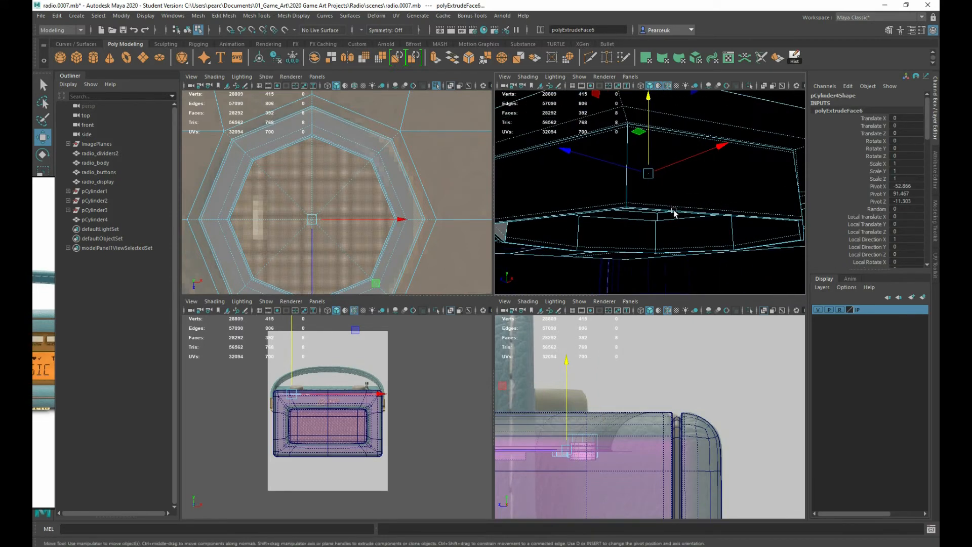
pyautogui.moveTo(707, 198); pyautogui.dragTo(707, 218, button='right')
pyautogui.scroll(-5, 729, 194)
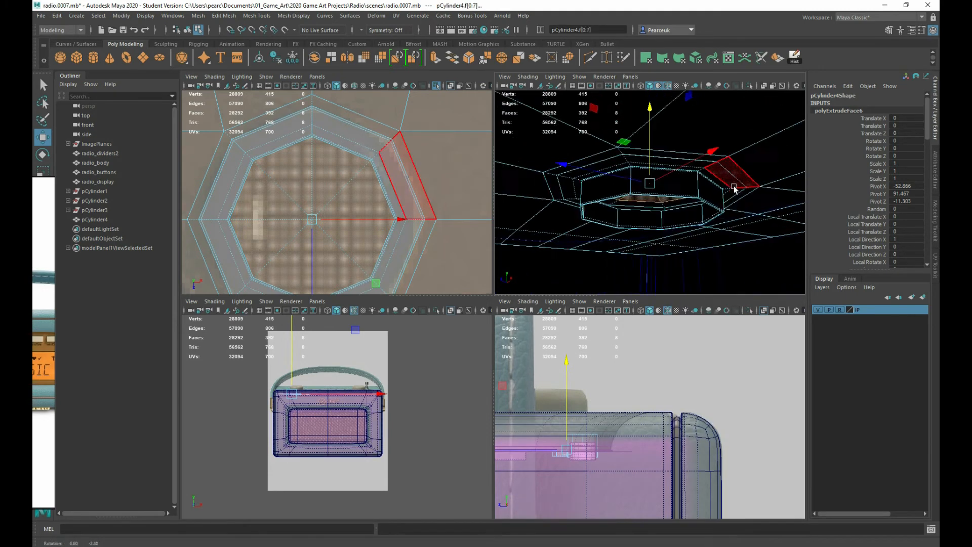
pyautogui.moveTo(734, 190)
pyautogui.keyDown('alt'); pyautogui.mouseDown()
pyautogui.moveTo(681, 198)
pyautogui.moveTo(734, 205)
pyautogui.mouseUp(); pyautogui.keyUp('alt')
pyautogui.keyDown('alt'); pyautogui.moveTo(734, 206); pyautogui.dragTo(801, 221, button='right'); pyautogui.keyUp('alt')
pyautogui.click(681, 210)
pyautogui.keyDown('shift'); pyautogui.doubleClick(727, 201); pyautogui.keyUp('shift')
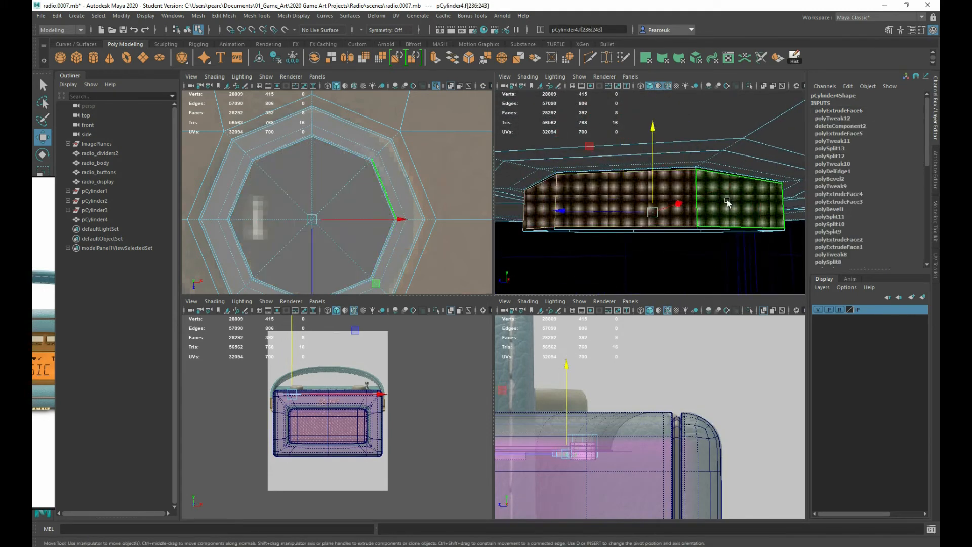
pyautogui.press('Delete')
# Delete the second ring of wall faces and the thin face loops left beneath the socket rim.
pyautogui.moveTo(727, 202)
pyautogui.keyDown('alt'); pyautogui.mouseDown()
pyautogui.moveTo(740, 183)
pyautogui.moveTo(733, 219)
pyautogui.moveTo(744, 223)
pyautogui.moveTo(726, 198)
pyautogui.mouseUp(); pyautogui.keyUp('alt')
pyautogui.doubleClick(726, 199)
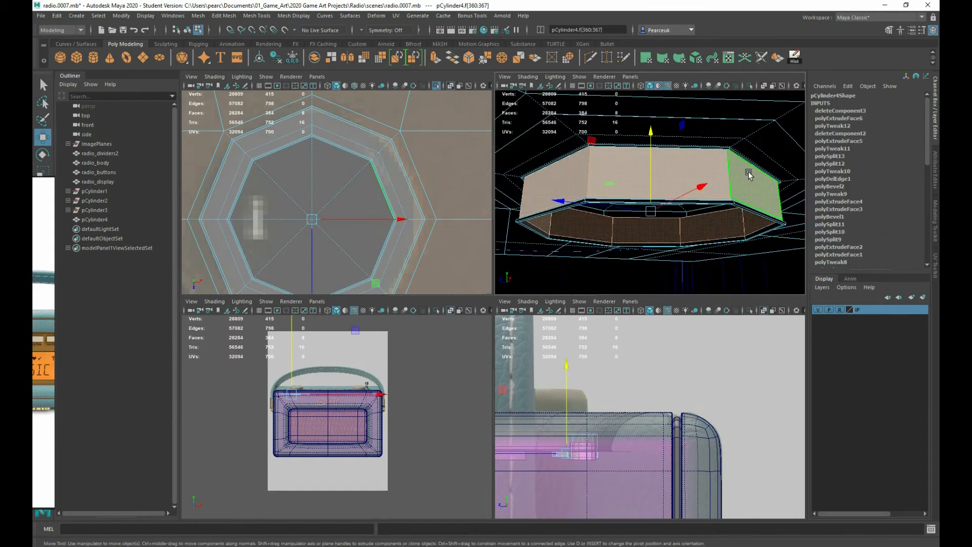
pyautogui.press('Delete')
pyautogui.click(687, 209)
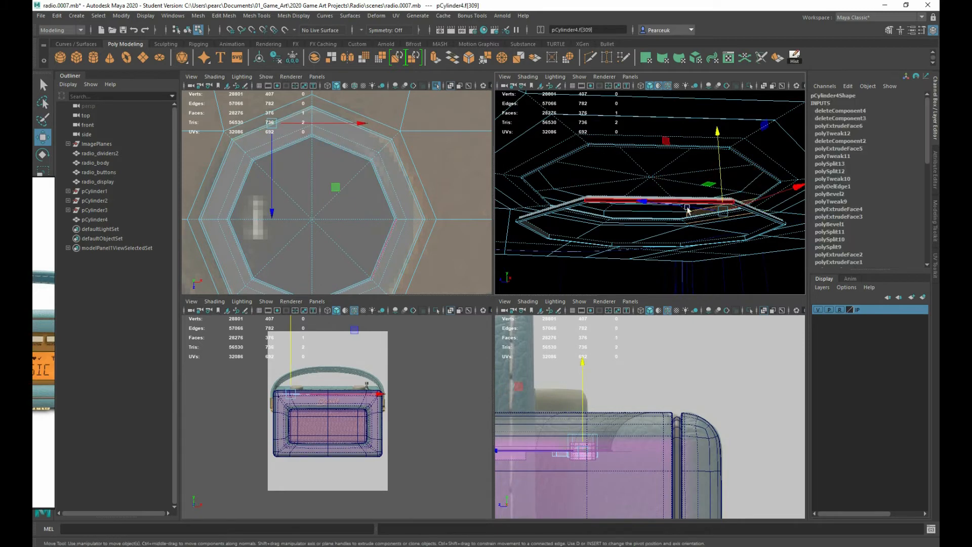
pyautogui.doubleClick(606, 202)
pyautogui.press('Delete')
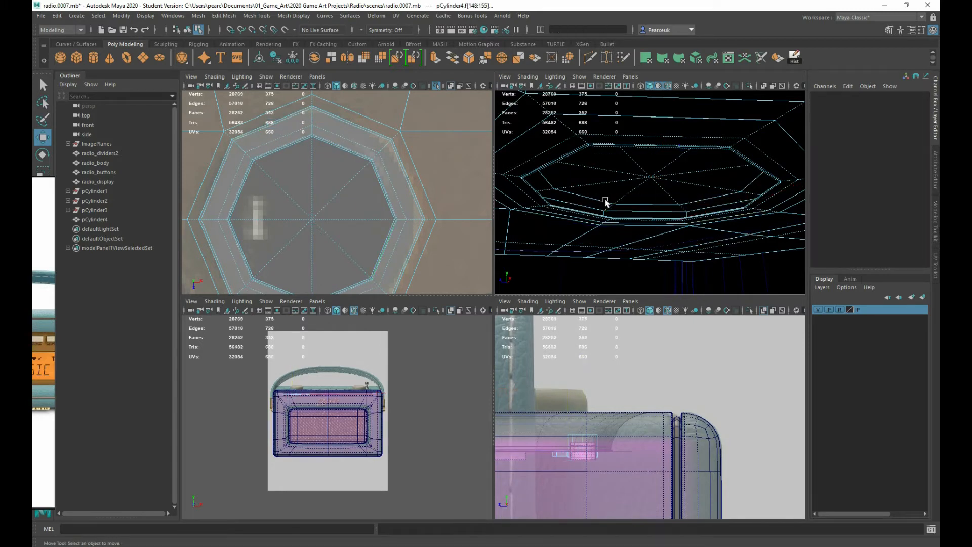
# Delete the last thin ring of faces along the underside of the socket's rim.
pyautogui.keyDown('alt'); pyautogui.moveTo(605, 202); pyautogui.dragTo(723, 194); pyautogui.keyUp('alt')
pyautogui.keyDown('alt'); pyautogui.moveTo(723, 193); pyautogui.dragTo(699, 201, button='right'); pyautogui.keyUp('alt')
pyautogui.press('space')
pyautogui.keyDown('alt'); pyautogui.moveTo(598, 222); pyautogui.dragTo(682, 210); pyautogui.keyUp('alt')
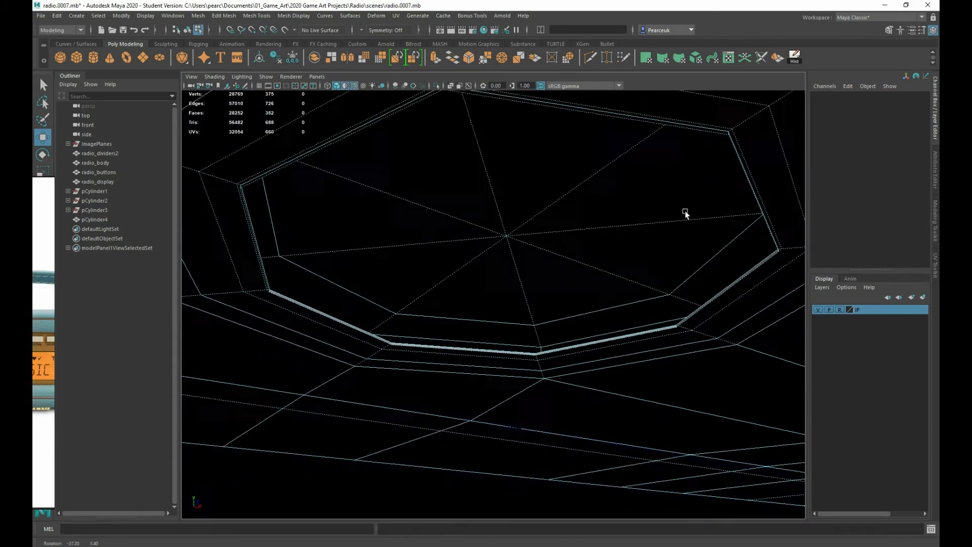
pyautogui.keyDown('alt'); pyautogui.moveTo(685, 210); pyautogui.dragTo(558, 275, button='middle'); pyautogui.keyUp('alt')
pyautogui.keyDown('alt'); pyautogui.moveTo(557, 275); pyautogui.dragTo(650, 326, button='right'); pyautogui.keyUp('alt')
pyautogui.keyDown('alt'); pyautogui.moveTo(537, 313); pyautogui.dragTo(597, 383); pyautogui.keyUp('alt')
pyautogui.click(600, 368)
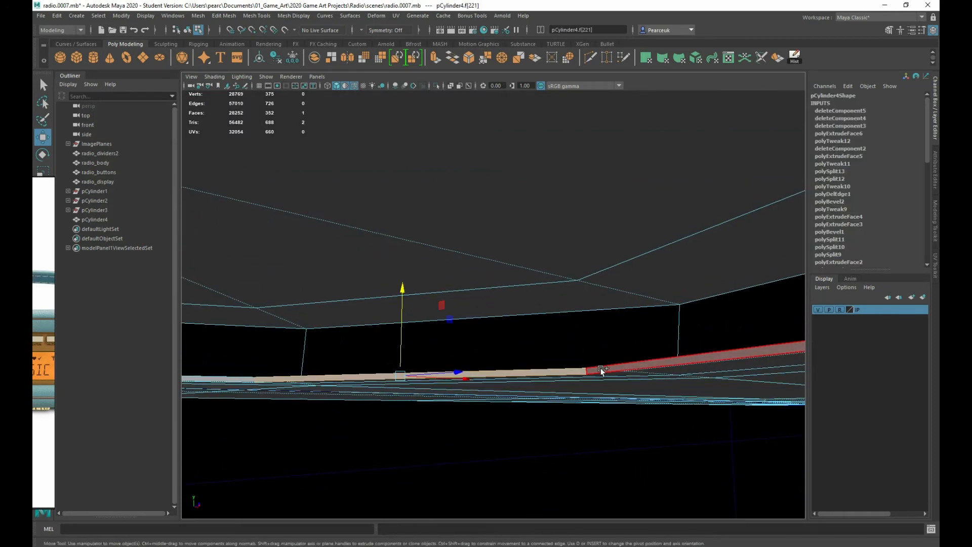
pyautogui.doubleClick(601, 369)
pyautogui.press('Delete')
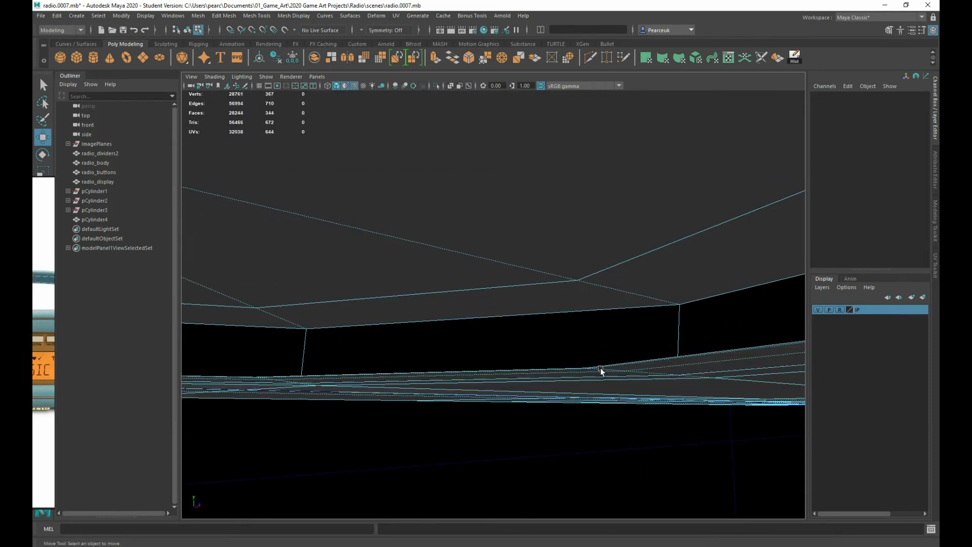
# Check the cleaned socket from below with the smooth preview on.
pyautogui.keyDown('alt'); pyautogui.moveTo(600, 368); pyautogui.dragTo(458, 311); pyautogui.keyUp('alt')
pyautogui.press('3')
pyautogui.scroll(-3, 583, 356)
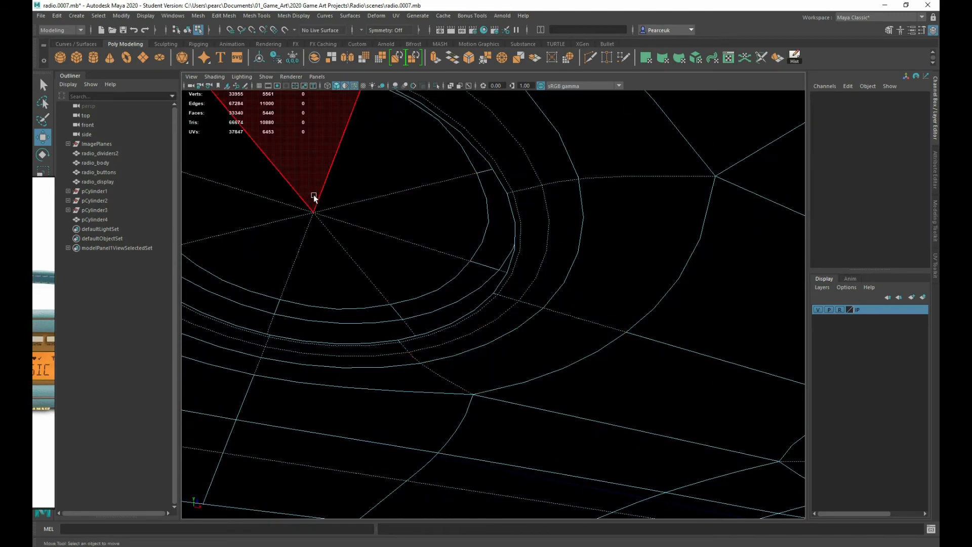
# Extrude the socket's eight central faces downward with a local Z translation of about -1.269.
pyautogui.moveTo(298, 197); pyautogui.dragTo(347, 293)
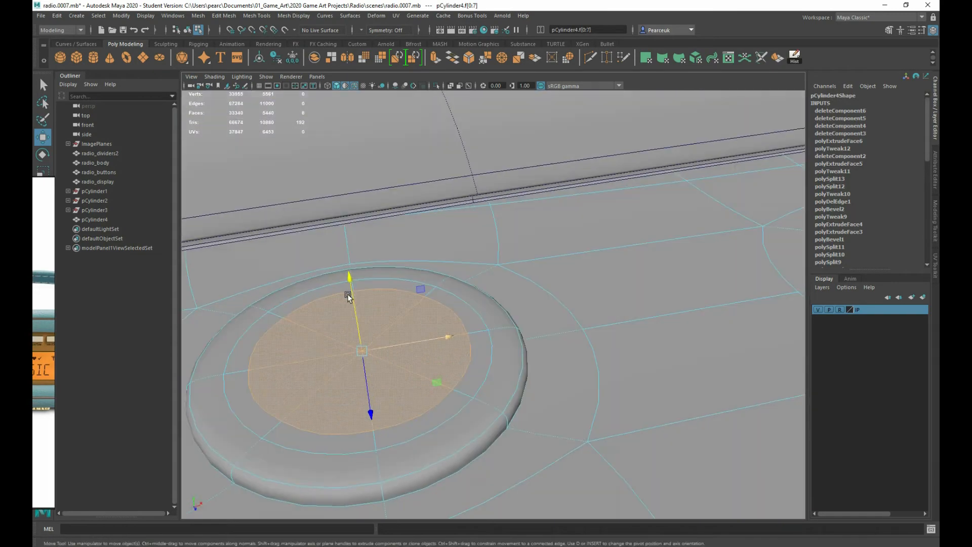
pyautogui.press('1')
pyautogui.press('4')
pyautogui.keyDown('alt'); pyautogui.moveTo(385, 336); pyautogui.dragTo(417, 273); pyautogui.keyUp('alt')
pyautogui.keyDown('alt'); pyautogui.moveTo(456, 294); pyautogui.dragTo(493, 323, button='middle'); pyautogui.keyUp('alt')
pyautogui.keyDown('alt'); pyautogui.moveTo(493, 323); pyautogui.dragTo(478, 316); pyautogui.keyUp('alt')
pyautogui.keyDown('shift'); pyautogui.moveTo(427, 251); pyautogui.dragTo(427, 257, button='right'); pyautogui.keyUp('shift')
pyautogui.keyDown('alt'); pyautogui.moveTo(428, 257); pyautogui.dragTo(403, 258); pyautogui.keyUp('alt')
pyautogui.moveTo(426, 287)
pyautogui.mouseDown()
pyautogui.moveTo(424, 343)
pyautogui.moveTo(415, 282)
pyautogui.moveTo(427, 274)
pyautogui.moveTo(410, 343)
pyautogui.moveTo(380, 335)
pyautogui.moveTo(416, 349)
pyautogui.moveTo(401, 369)
pyautogui.moveTo(461, 352)
pyautogui.moveTo(557, 366)
pyautogui.moveTo(523, 358)
pyautogui.mouseUp()
# Scale the recess's floor faces slightly inward in shaded view.
pyautogui.press('5')
pyautogui.press('e')
pyautogui.press('r')
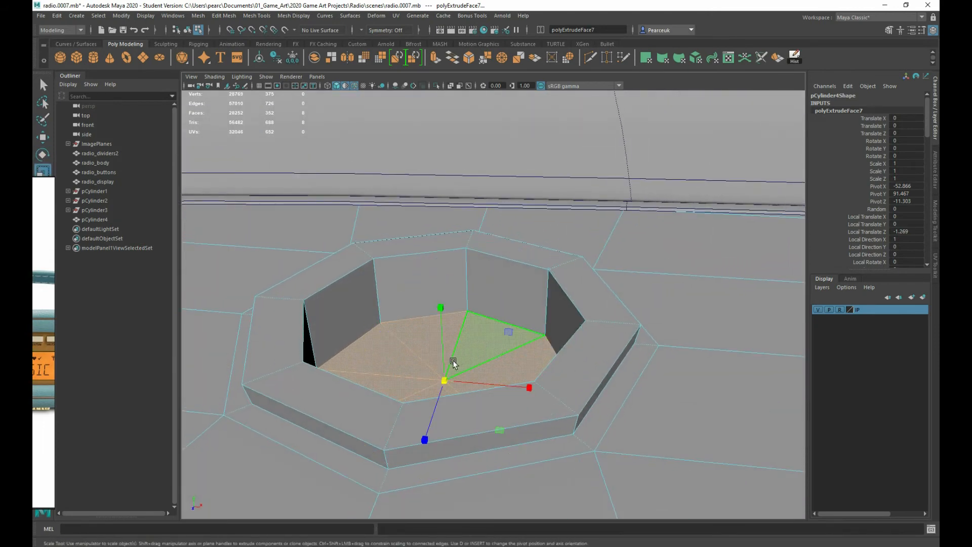
pyautogui.moveTo(432, 374); pyautogui.dragTo(382, 360)
# Examine the headphone and Aux in sockets in the radio reference image.
pyautogui.moveTo(32, 345); pyautogui.dragTo(275, 289, button='right')
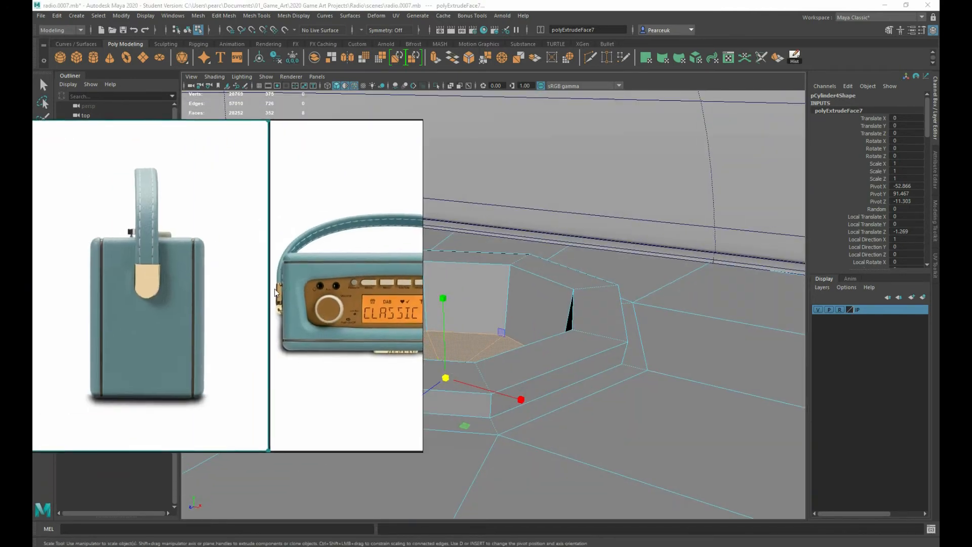
pyautogui.scroll(8, 340, 302)
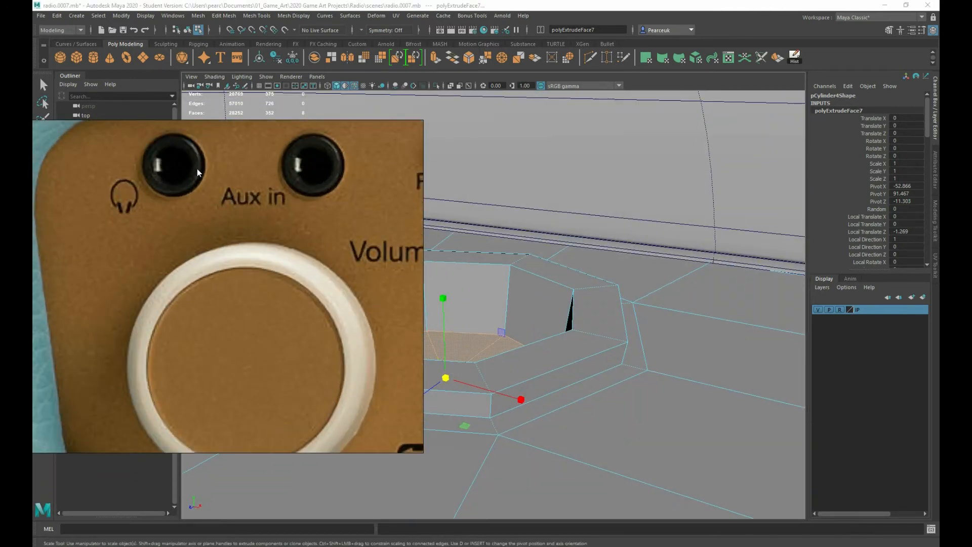
pyautogui.scroll(-3, 356, 242)
pyautogui.moveTo(357, 242); pyautogui.dragTo(33, 241, button='right')
# Extrude the recess's floor faces further downward and scale them inward to taper the socket's bottom.
pyautogui.keyDown('alt'); pyautogui.moveTo(563, 348); pyautogui.dragTo(590, 318); pyautogui.keyUp('alt')
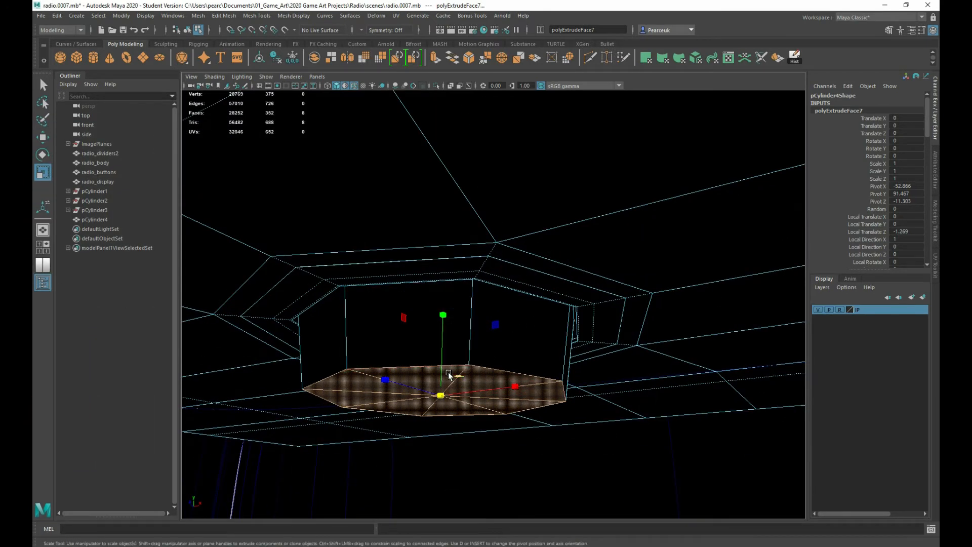
pyautogui.hotkey('ctrl', 'e')
pyautogui.press('w')
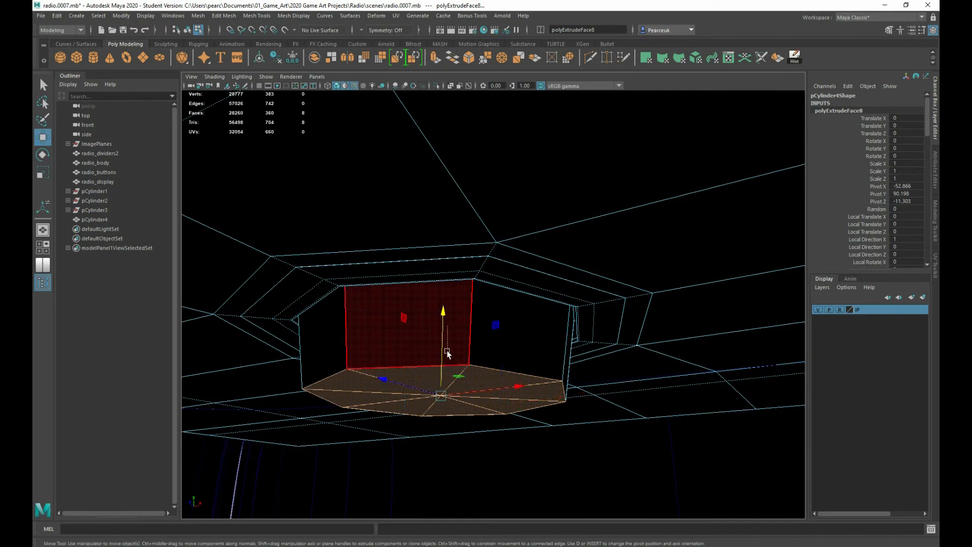
pyautogui.moveTo(443, 327); pyautogui.dragTo(443, 350)
pyautogui.press('e')
pyautogui.press('r')
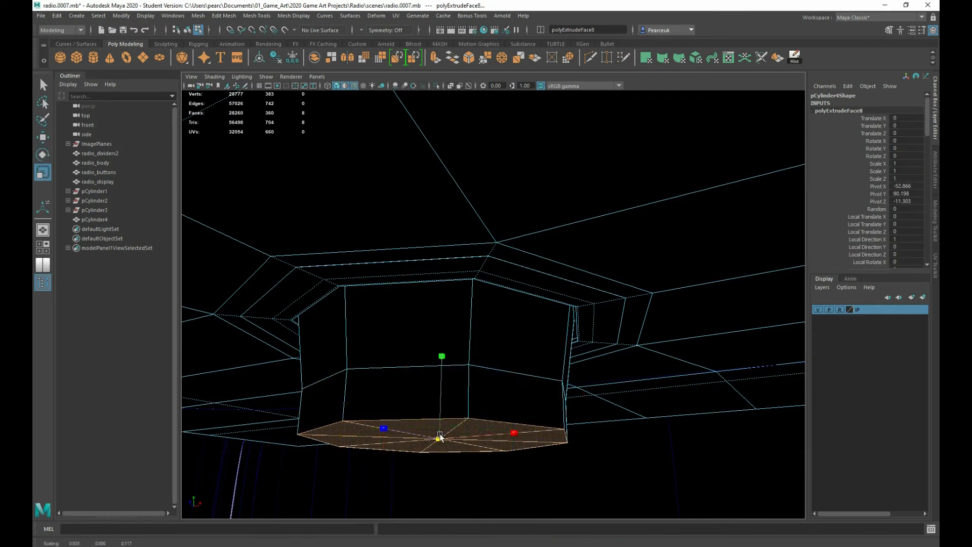
pyautogui.moveTo(440, 437); pyautogui.dragTo(423, 435)
pyautogui.press('w')
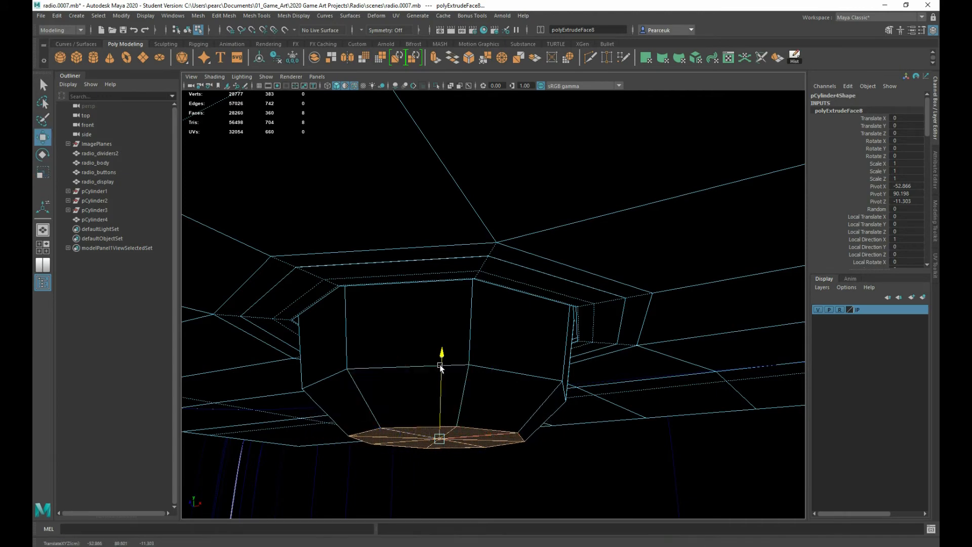
pyautogui.moveTo(439, 366); pyautogui.dragTo(472, 408)
# Delete four of the radial edges on the recess floor to merge its triangles into larger faces.
pyautogui.scroll(-4, 438, 384)
pyautogui.scroll(5, 472, 408)
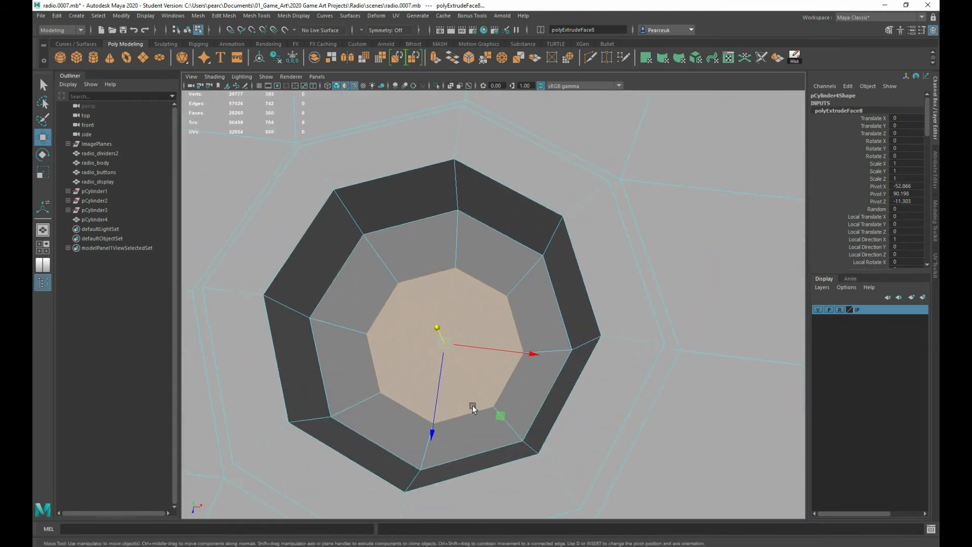
pyautogui.moveTo(440, 284); pyautogui.dragTo(440, 260, button='right')
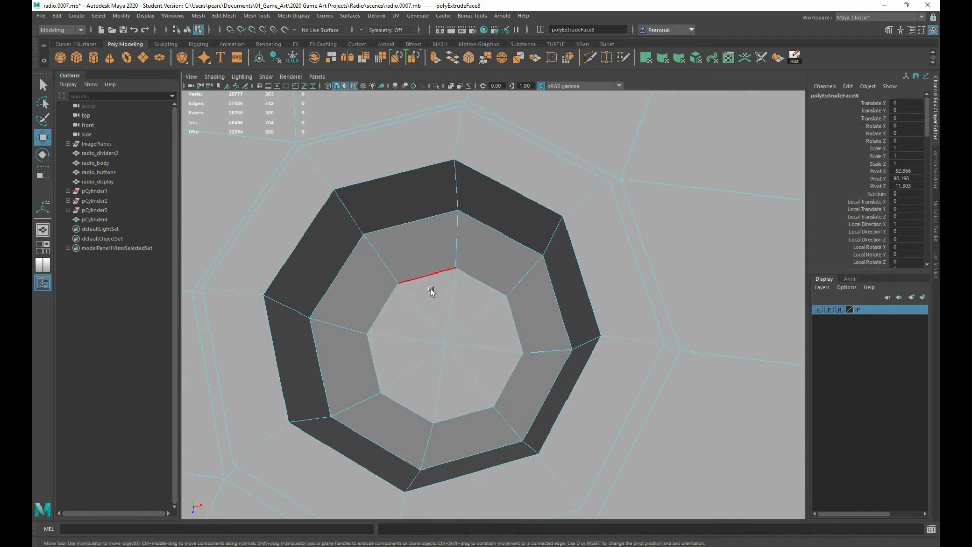
pyautogui.click(446, 311)
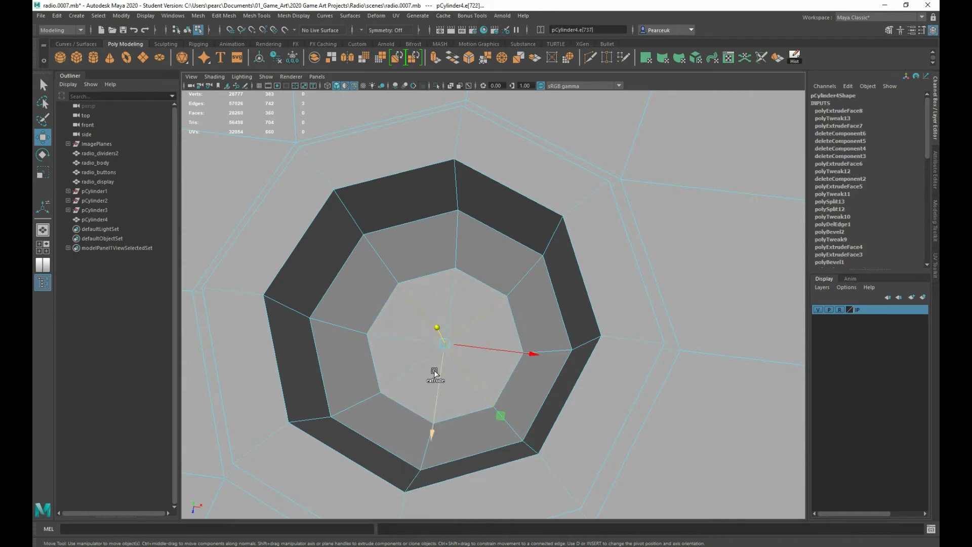
pyautogui.keyDown('shift'); pyautogui.moveTo(398, 307); pyautogui.dragTo(355, 324, button='right'); pyautogui.keyUp('shift')
# Insert an edge loop around the recess's inner wall close to its upper edge with Multi-Cut.
pyautogui.press('r')
pyautogui.scroll(-4, 395, 322)
pyautogui.keyDown('alt'); pyautogui.moveTo(437, 340); pyautogui.dragTo(532, 335); pyautogui.keyUp('alt')
pyautogui.keyDown('alt'); pyautogui.moveTo(504, 315); pyautogui.dragTo(478, 373); pyautogui.keyUp('alt')
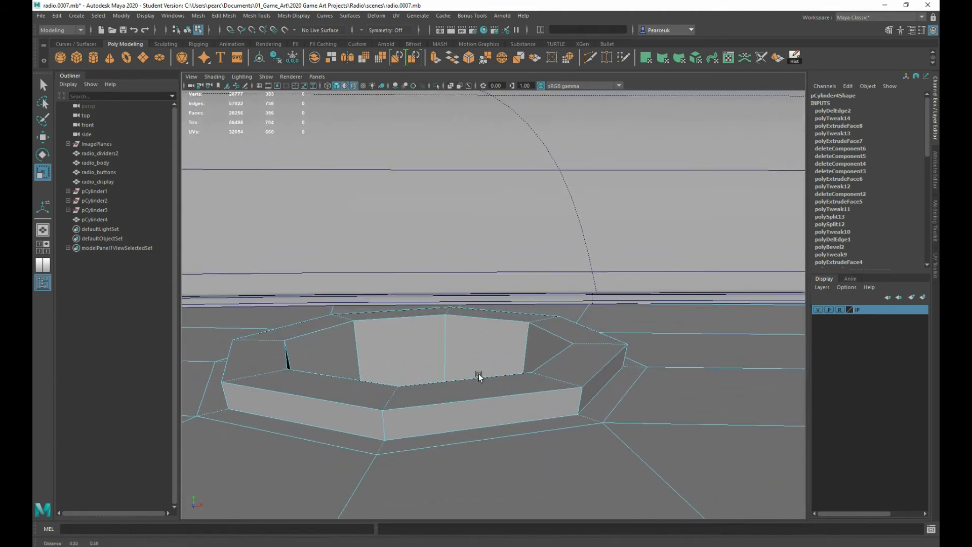
pyautogui.keyDown('shift'); pyautogui.moveTo(495, 328); pyautogui.dragTo(442, 330, button='right'); pyautogui.keyUp('shift')
pyautogui.keyDown('ctrl'); pyautogui.click(450, 334); pyautogui.keyUp('ctrl')
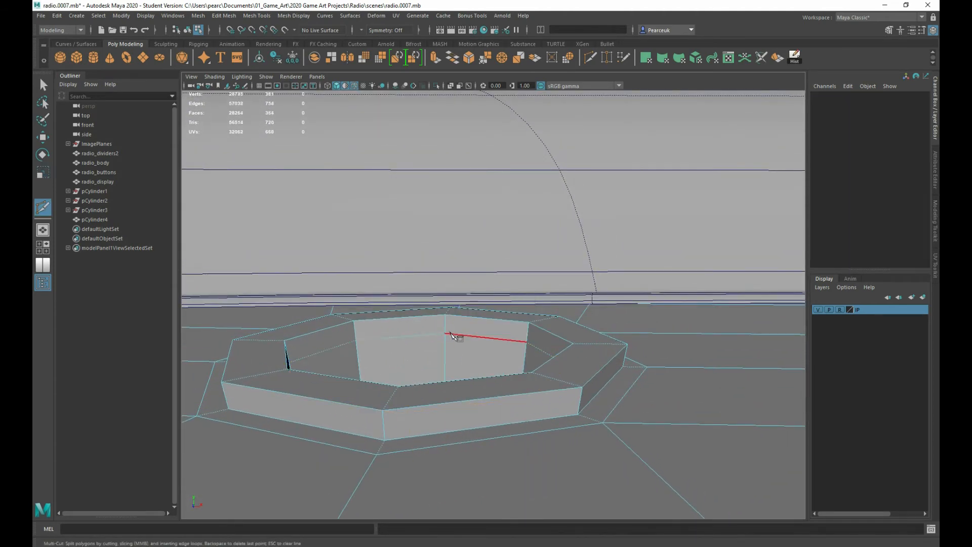
# Scale the new edge loop on the recess's inner wall slightly outward.
pyautogui.press('w')
pyautogui.press('e')
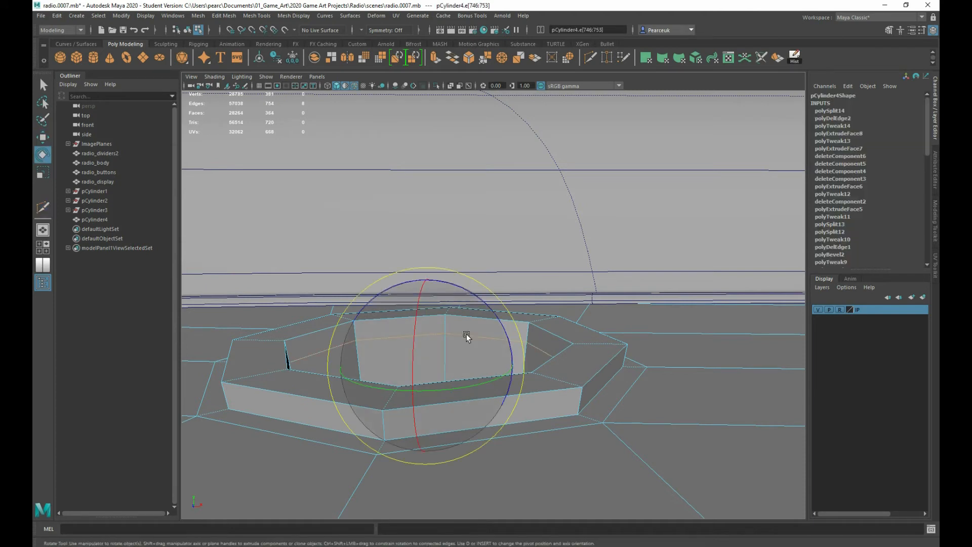
pyautogui.press('w')
pyautogui.press('v')
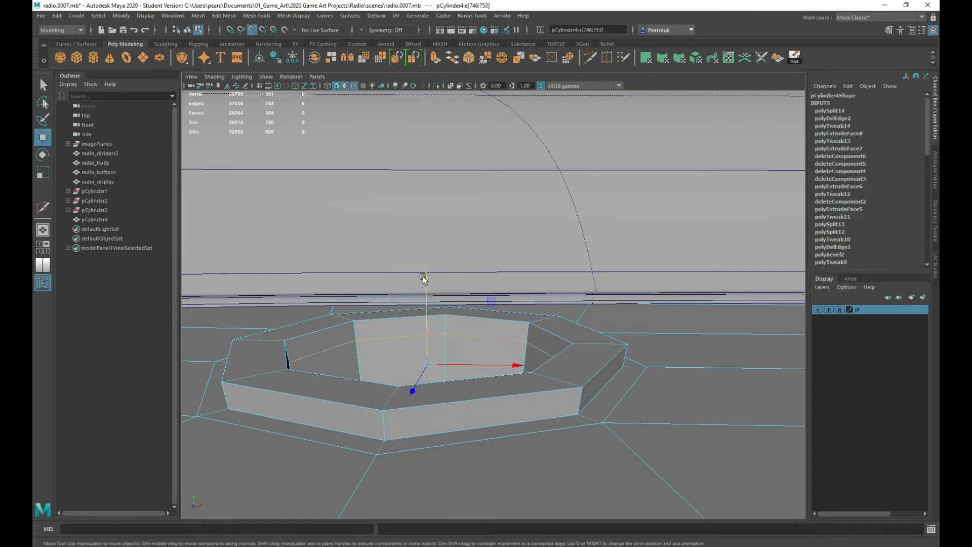
pyautogui.moveTo(426, 276); pyautogui.dragTo(564, 406)
pyautogui.press('r')
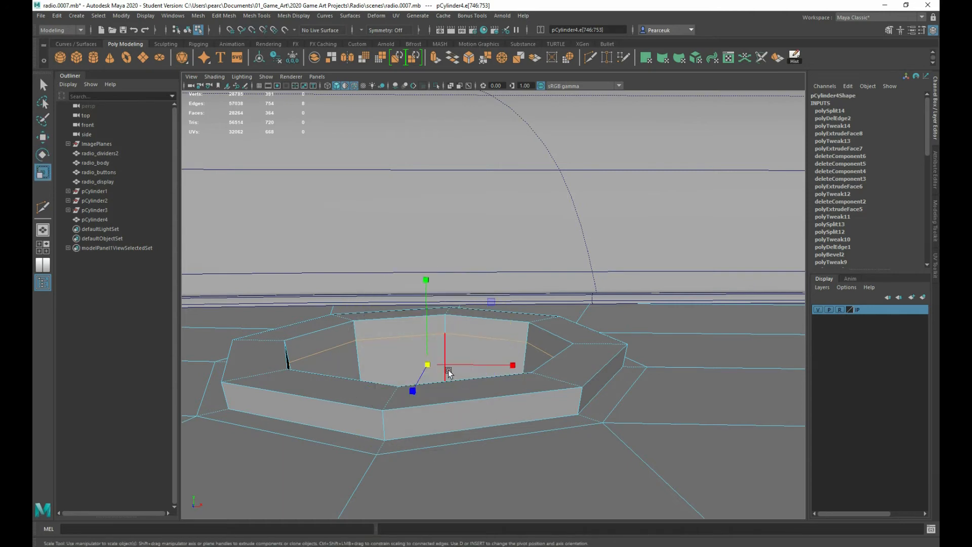
pyautogui.keyDown('alt'); pyautogui.moveTo(448, 361); pyautogui.dragTo(427, 362); pyautogui.keyUp('alt')
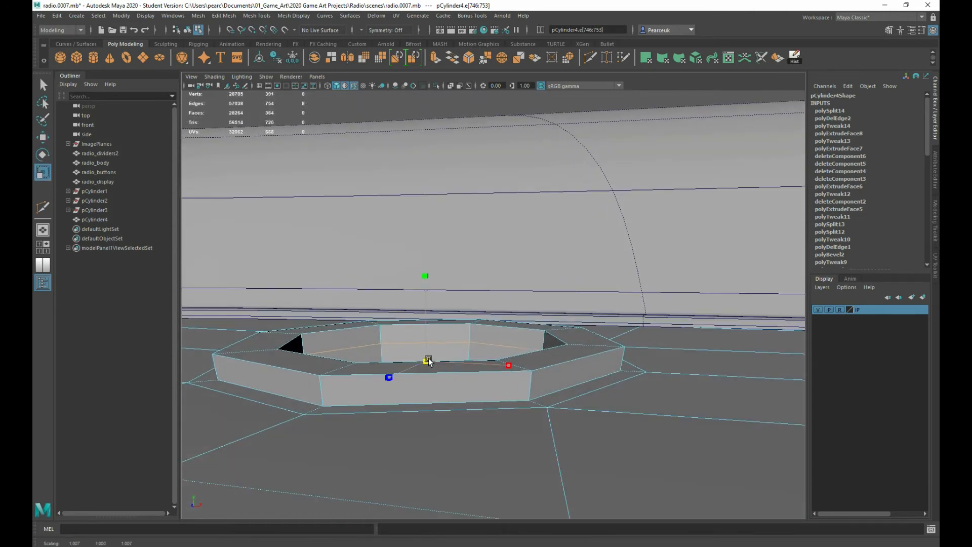
pyautogui.keyDown('alt'); pyautogui.moveTo(511, 333); pyautogui.dragTo(505, 353); pyautogui.keyUp('alt')
# Try to bevel the socket rim's inner and outer edge loops together with the loop on the inner wall.
pyautogui.moveTo(516, 308); pyautogui.dragTo(517, 292, button='right')
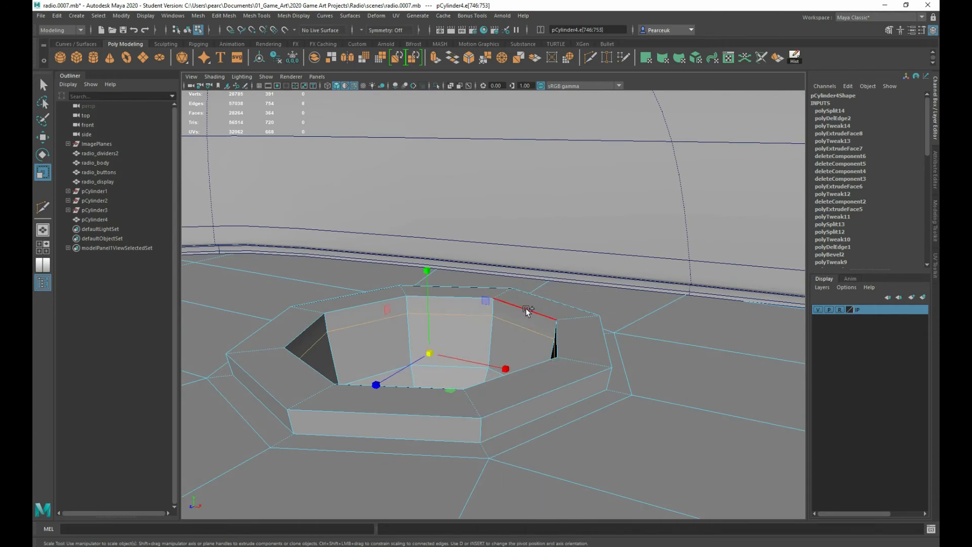
pyautogui.keyDown('shift'); pyautogui.doubleClick(526, 309); pyautogui.keyUp('shift')
pyautogui.keyDown('alt'); pyautogui.moveTo(549, 363); pyautogui.dragTo(647, 366); pyautogui.keyUp('alt')
pyautogui.keyDown('shift'); pyautogui.doubleClick(579, 356); pyautogui.keyUp('shift')
pyautogui.keyDown('alt'); pyautogui.moveTo(526, 375); pyautogui.dragTo(625, 433, button='right'); pyautogui.keyUp('alt')
pyautogui.keyDown('alt'); pyautogui.moveTo(544, 370); pyautogui.dragTo(465, 378, button='middle'); pyautogui.keyUp('alt')
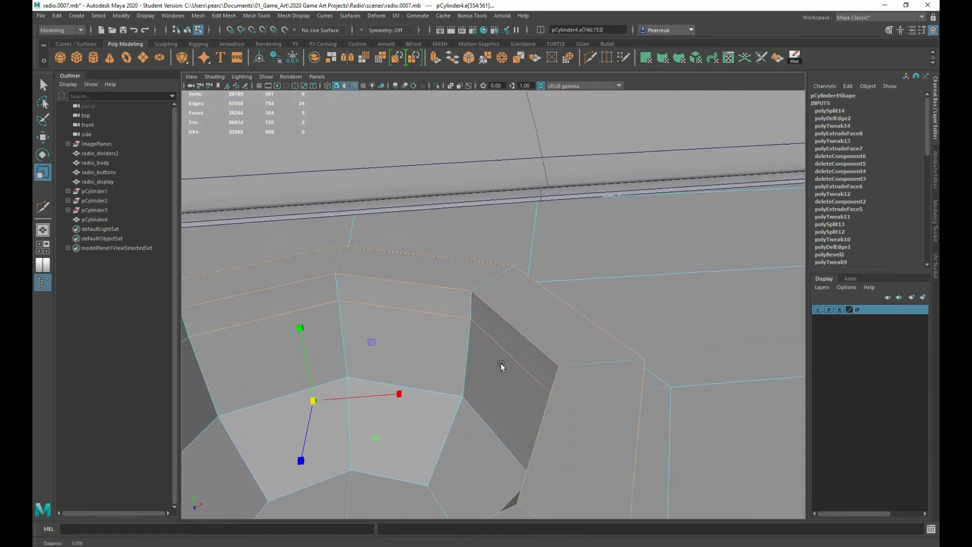
pyautogui.moveTo(500, 363)
pyautogui.keyDown('alt'); pyautogui.mouseDown(button='right')
pyautogui.moveTo(496, 342)
pyautogui.moveTo(542, 345)
pyautogui.moveTo(494, 346)
pyautogui.mouseUp(button='right'); pyautogui.keyUp('alt')
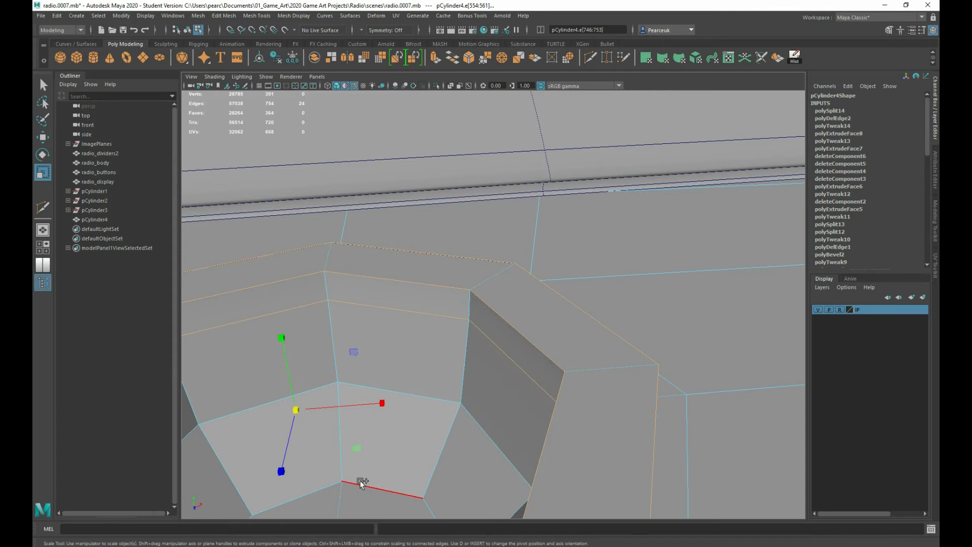
pyautogui.keyDown('shift'); pyautogui.doubleClick(359, 481); pyautogui.keyUp('shift')
pyautogui.scroll(-4, 361, 478)
pyautogui.keyDown('alt'); pyautogui.moveTo(362, 477); pyautogui.dragTo(335, 475); pyautogui.keyUp('alt')
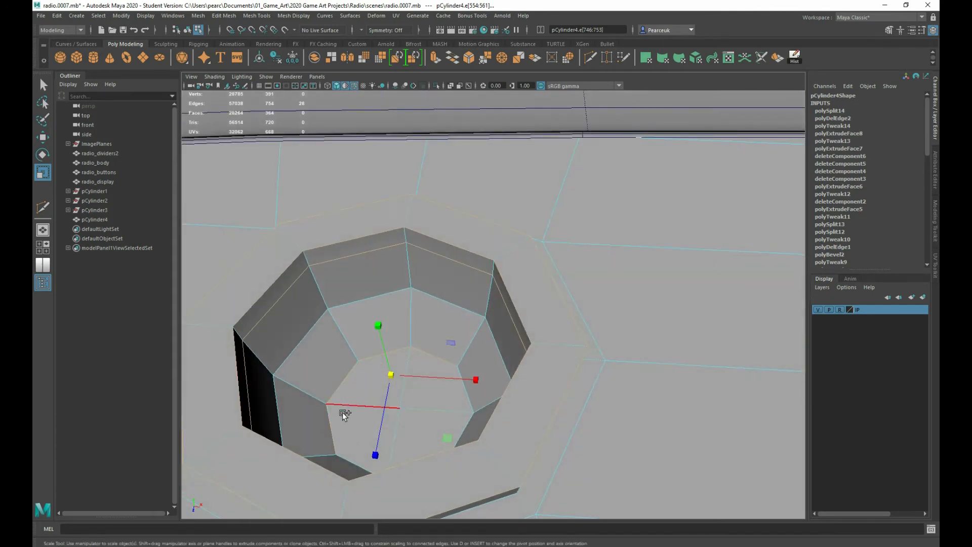
pyautogui.hotkey('ctrl', 'z')
pyautogui.hotkey('ctrl', 'z')
pyautogui.hotkey('ctrl', 'z')
pyautogui.hotkey('ctrl', 'z')
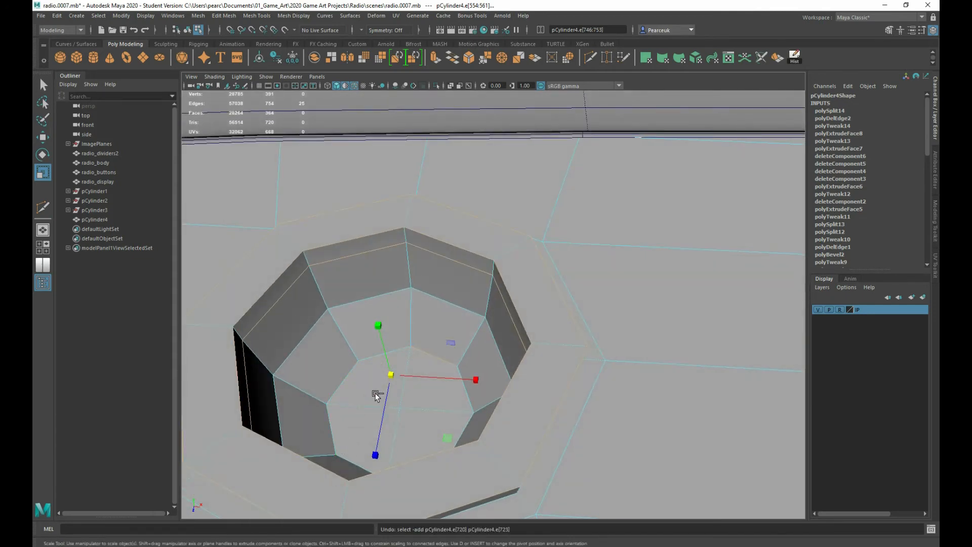
pyautogui.scroll(2, 577, 339)
pyautogui.keyDown('shift'); pyautogui.moveTo(551, 280); pyautogui.dragTo(603, 282, button='right'); pyautogui.keyUp('shift')
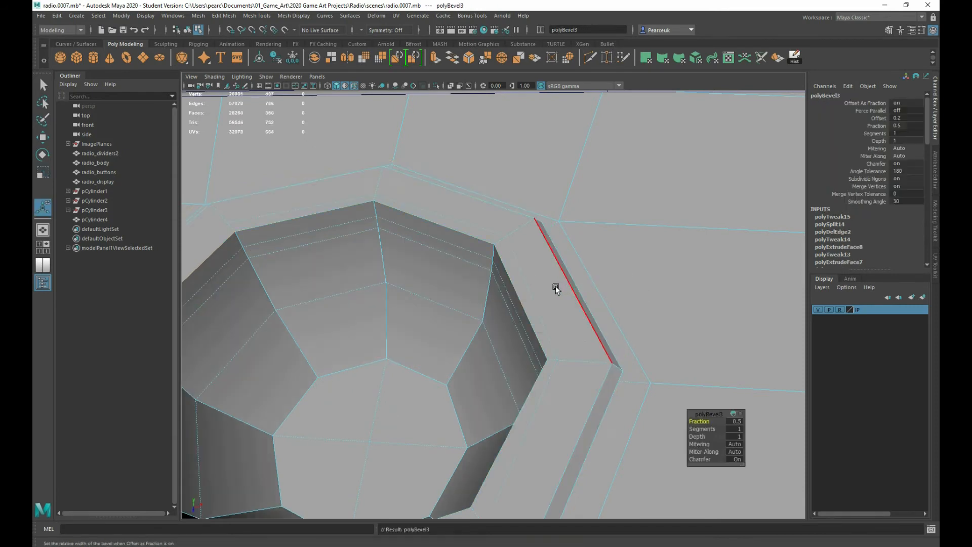
# Try the bevel with Chamfer off, check the rim edges up close, and undo the whole bevel.
pyautogui.scroll(3, 583, 292)
pyautogui.scroll(1, 583, 293)
pyautogui.keyDown('alt'); pyautogui.moveTo(583, 341); pyautogui.dragTo(560, 354); pyautogui.keyUp('alt')
pyautogui.scroll(-4, 534, 354)
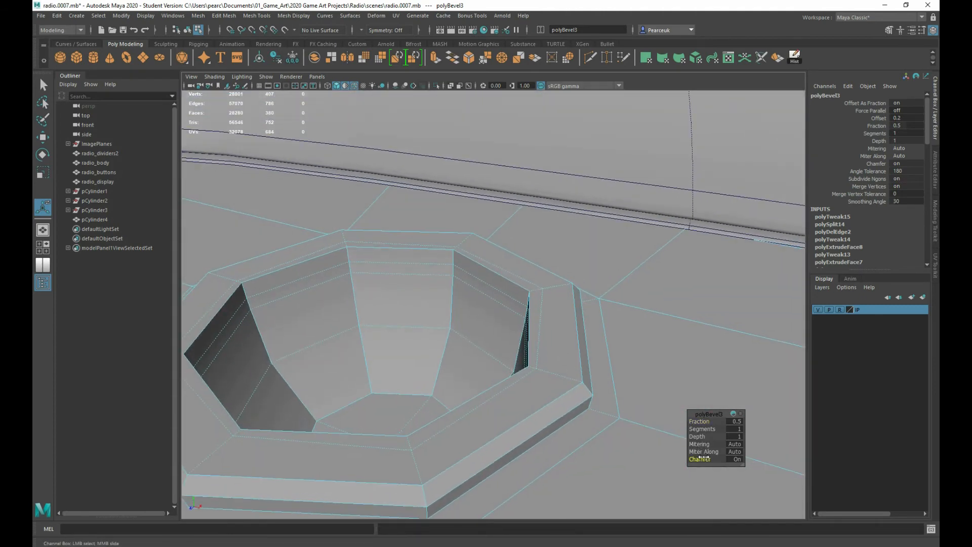
pyautogui.moveTo(700, 458); pyautogui.dragTo(697, 421)
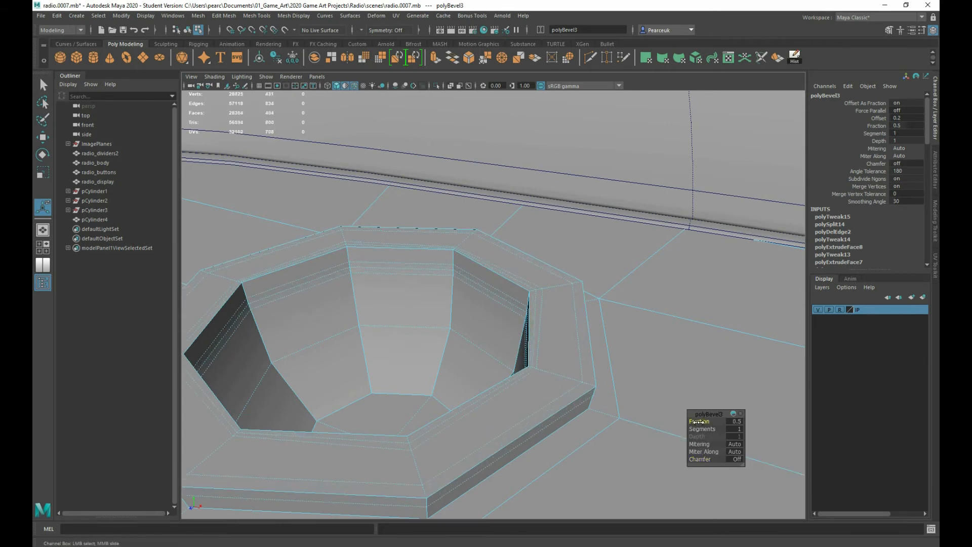
pyautogui.scroll(8, 557, 384)
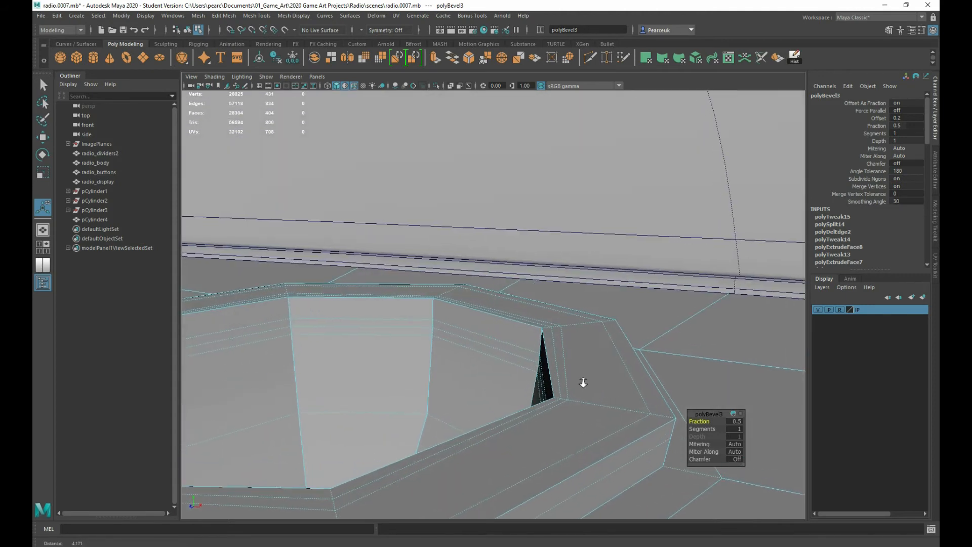
pyautogui.hotkey('ctrl', 'z')
pyautogui.scroll(-5, 594, 384)
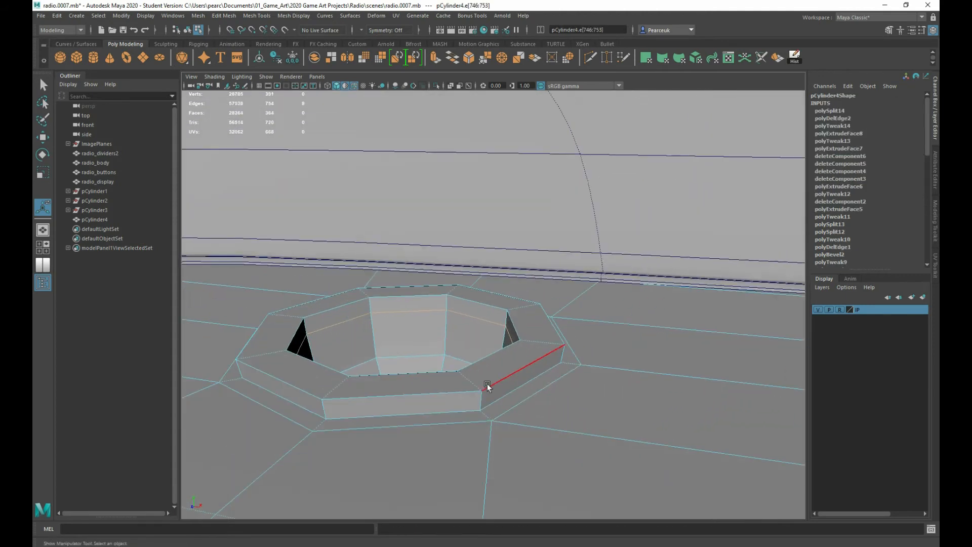
# Select the vertices on and around the socket and merge them with a distance threshold of 0.01.
pyautogui.moveTo(463, 308); pyautogui.dragTo(418, 309, button='right')
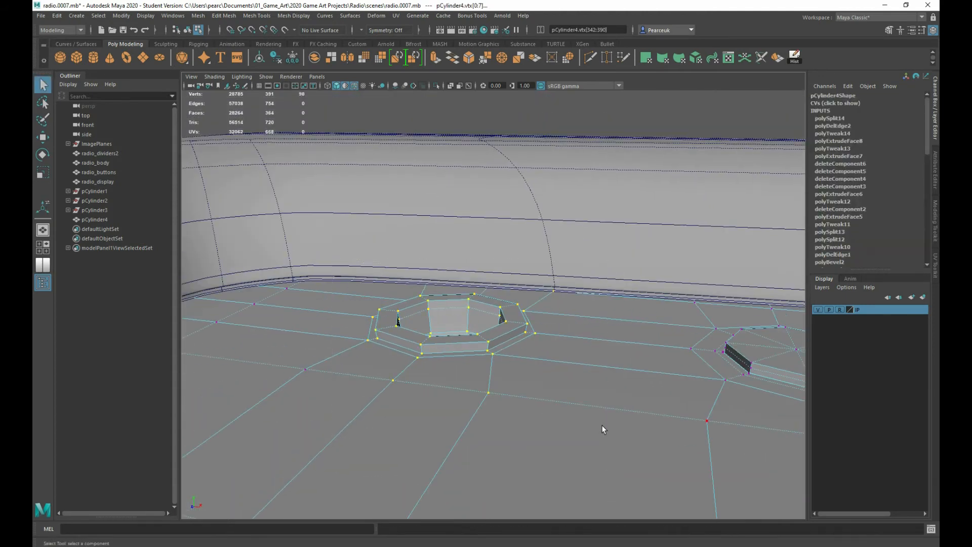
pyautogui.keyDown('shift'); pyautogui.moveTo(567, 343); pyautogui.dragTo(594, 284, button='right'); pyautogui.keyUp('shift')
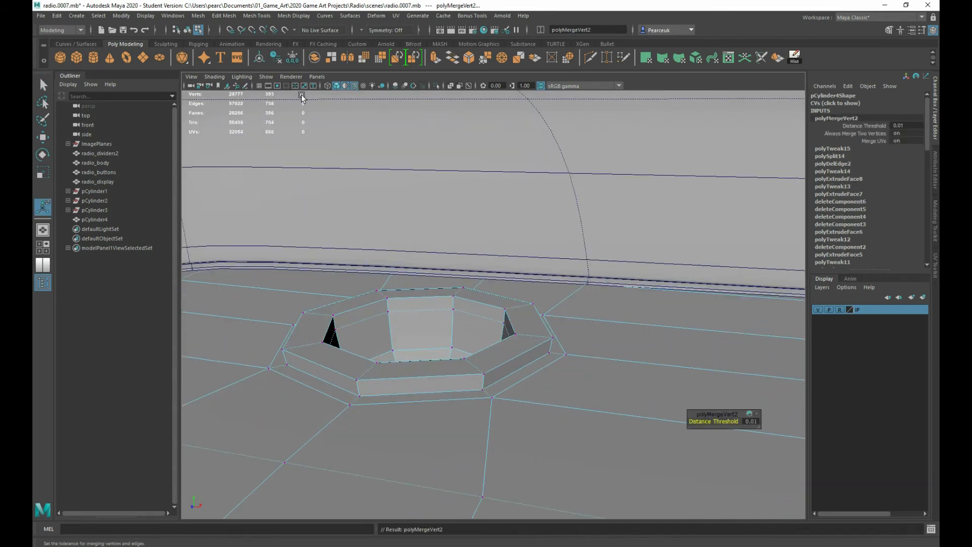
pyautogui.keyDown('alt'); pyautogui.moveTo(392, 196); pyautogui.dragTo(419, 282); pyautogui.keyUp('alt')
pyautogui.keyDown('alt'); pyautogui.moveTo(419, 282); pyautogui.dragTo(553, 302, button='right'); pyautogui.keyUp('alt')
pyautogui.keyDown('alt'); pyautogui.moveTo(553, 302); pyautogui.dragTo(532, 263); pyautogui.keyUp('alt')
# Bevel the socket rim's inner and outer edge loops and the loop just below them on the inner wall.
pyautogui.moveTo(532, 262); pyautogui.dragTo(533, 234, button='right')
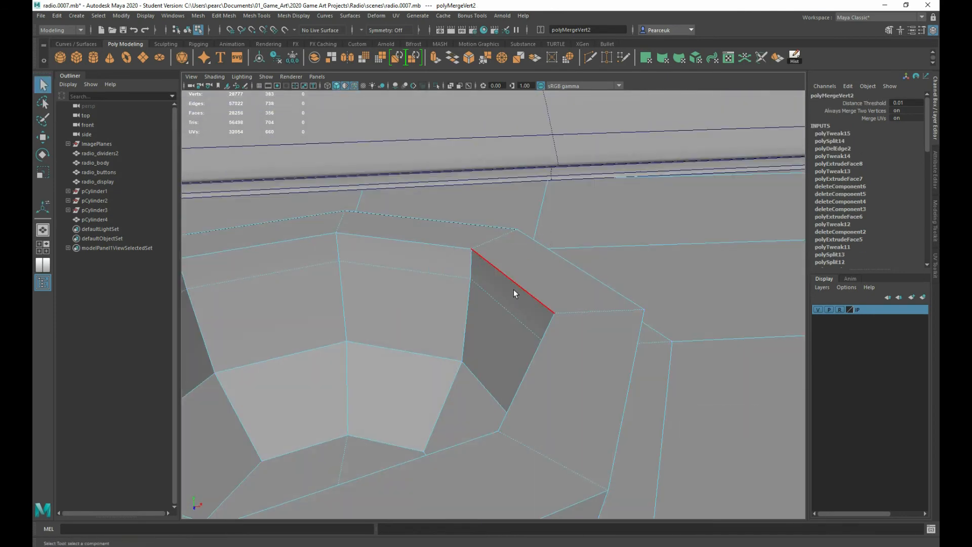
pyautogui.doubleClick(514, 293)
pyautogui.keyDown('shift'); pyautogui.doubleClick(502, 314); pyautogui.keyUp('shift')
pyautogui.keyDown('alt'); pyautogui.moveTo(502, 315); pyautogui.dragTo(599, 345); pyautogui.keyUp('alt')
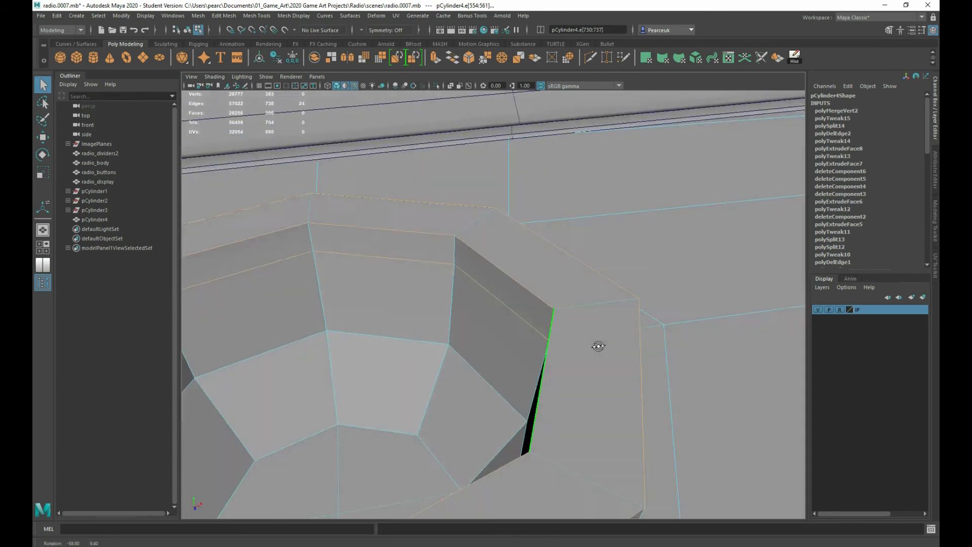
pyautogui.keyDown('alt'); pyautogui.moveTo(599, 344); pyautogui.dragTo(652, 397, button='right'); pyautogui.keyUp('alt')
pyautogui.keyDown('alt'); pyautogui.moveTo(586, 260); pyautogui.dragTo(543, 345); pyautogui.keyUp('alt')
pyautogui.keyDown('shift'); pyautogui.rightClick(459, 269); pyautogui.keyUp('shift')
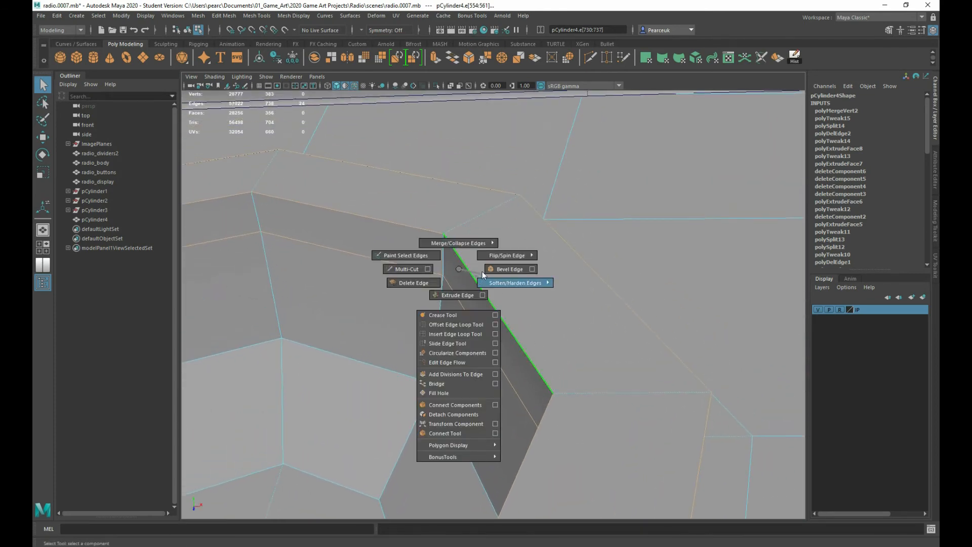
pyautogui.keyDown('shift'); pyautogui.moveTo(483, 275); pyautogui.dragTo(490, 271, button='right'); pyautogui.keyUp('shift')
pyautogui.keyDown('alt'); pyautogui.moveTo(464, 284); pyautogui.dragTo(521, 306); pyautogui.keyUp('alt')
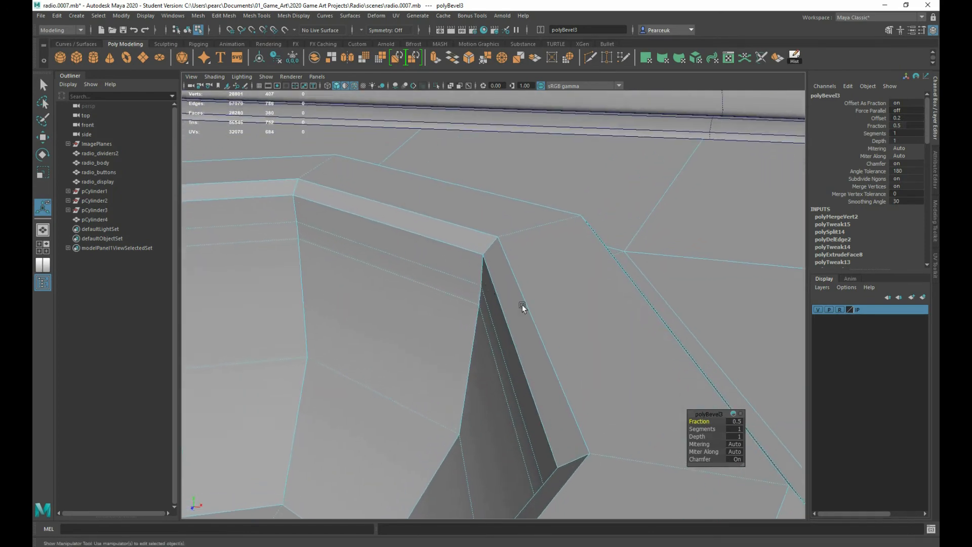
# Turn off Chamfer for the bevel and set its Fraction to 0.2.
pyautogui.click(707, 459)
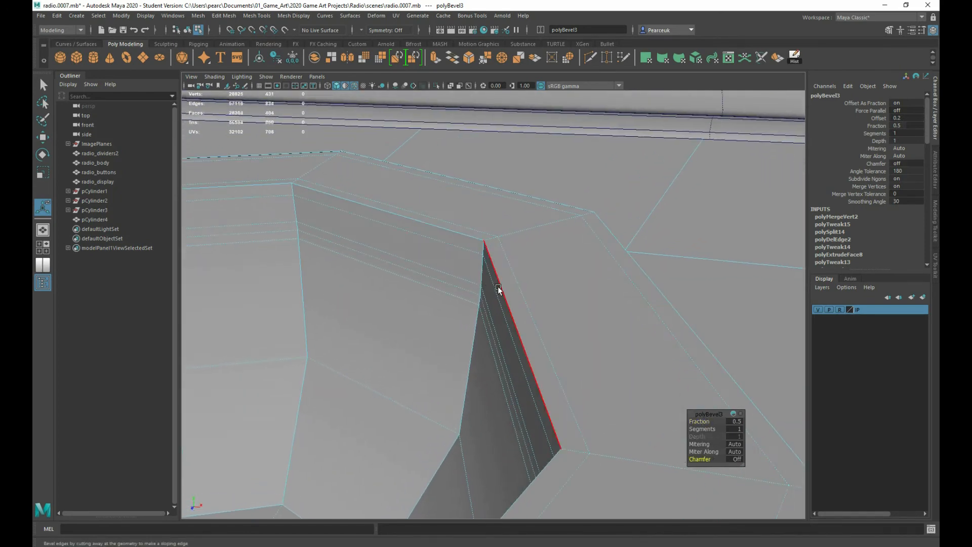
pyautogui.keyDown('alt'); pyautogui.moveTo(499, 273); pyautogui.dragTo(445, 223); pyautogui.keyUp('alt')
pyautogui.keyDown('alt'); pyautogui.moveTo(444, 264); pyautogui.dragTo(543, 322); pyautogui.keyUp('alt')
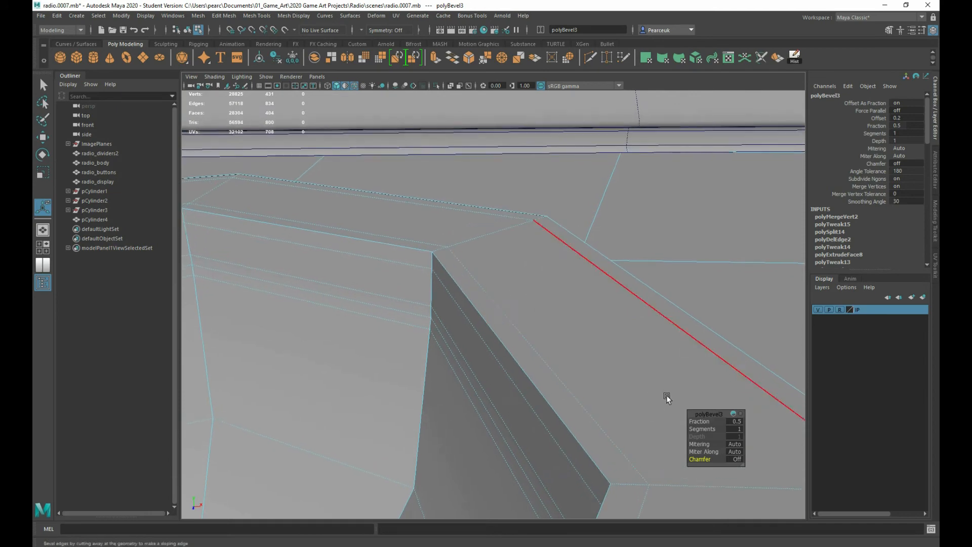
pyautogui.moveTo(696, 422); pyautogui.dragTo(694, 421)
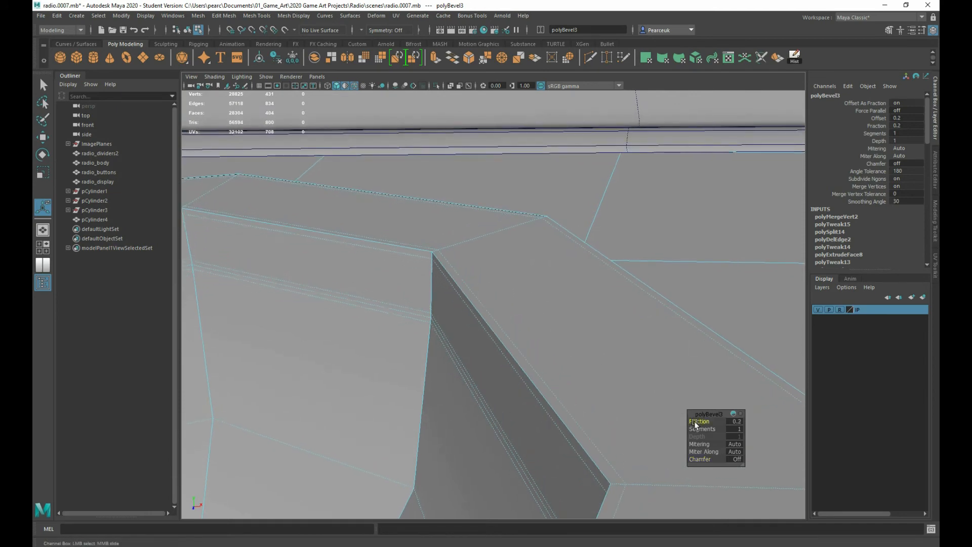
# Preview the panel smoothed and examine the socket's rim and recess from several angles.
pyautogui.press('3')
pyautogui.moveTo(439, 303); pyautogui.dragTo(475, 297, button='right')
pyautogui.scroll(-4, 511, 339)
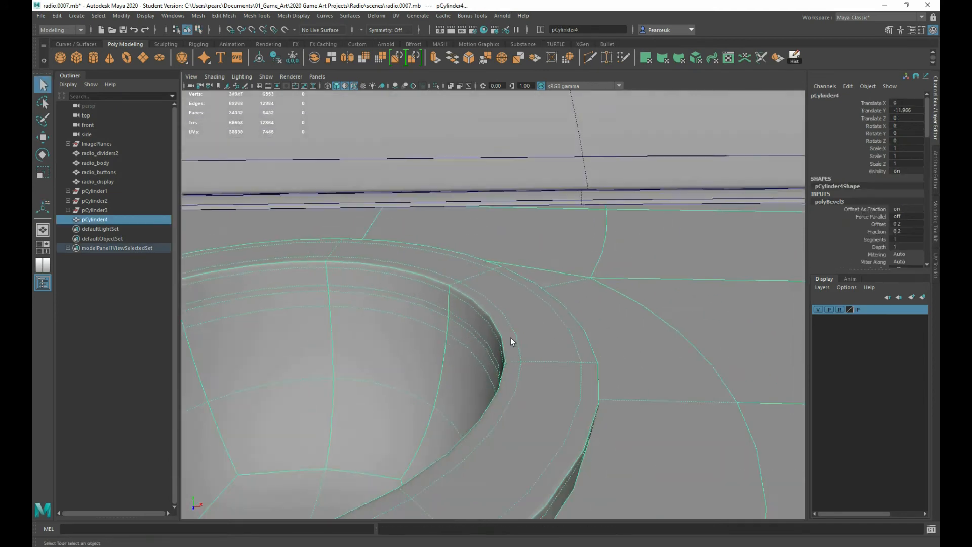
pyautogui.keyDown('alt'); pyautogui.moveTo(512, 341); pyautogui.dragTo(447, 403); pyautogui.keyUp('alt')
pyautogui.scroll(-4, 461, 387)
pyautogui.moveTo(510, 230); pyautogui.dragTo(536, 215, button='right')
pyautogui.scroll(-7, 492, 248)
pyautogui.scroll(-4, 492, 249)
pyautogui.click(632, 103)
pyautogui.scroll(7, 476, 320)
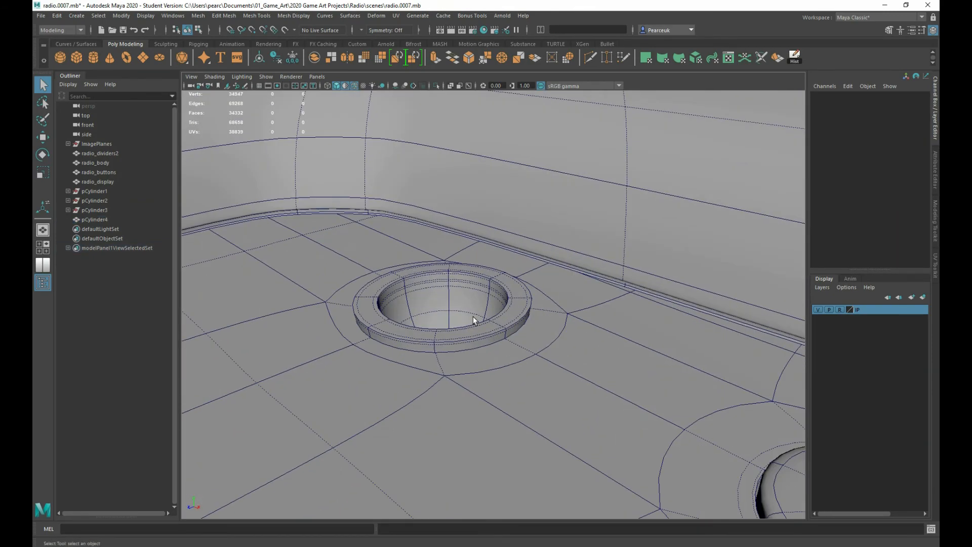
pyautogui.keyDown('alt'); pyautogui.moveTo(476, 321); pyautogui.dragTo(505, 398); pyautogui.keyUp('alt')
pyautogui.scroll(-2, 459, 316)
pyautogui.keyDown('alt'); pyautogui.moveTo(574, 320); pyautogui.dragTo(500, 329); pyautogui.keyUp('alt')
# Delete the surrounding ring of faces and all the inner faces of the unfinished socket next to the finished one.
pyautogui.click(500, 329)
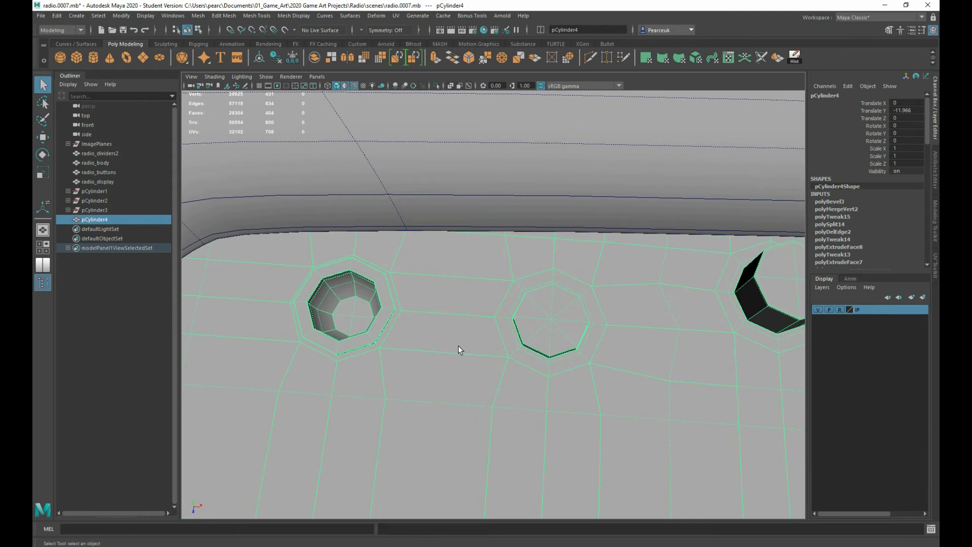
pyautogui.scroll(3, 492, 348)
pyautogui.moveTo(521, 311); pyautogui.dragTo(520, 330, button='right')
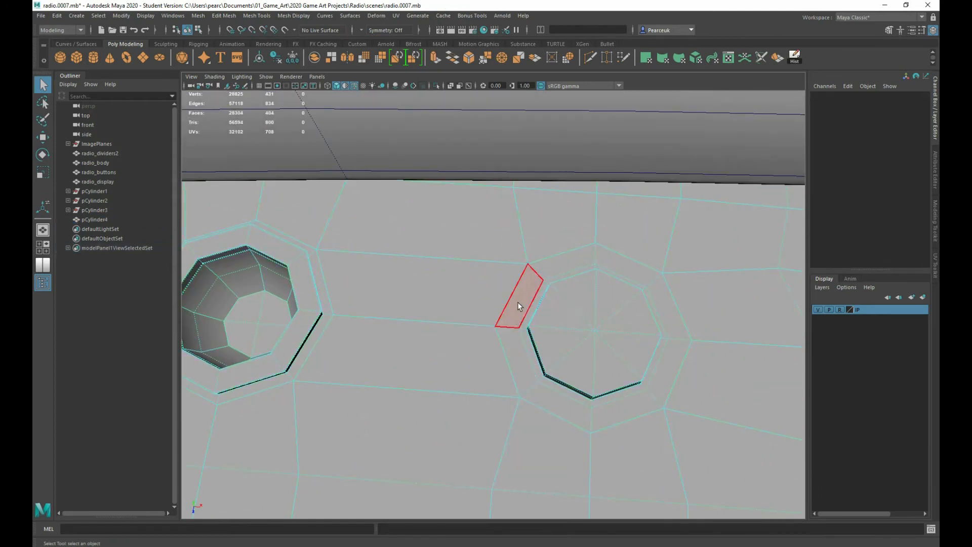
pyautogui.click(518, 302)
pyautogui.press('Delete')
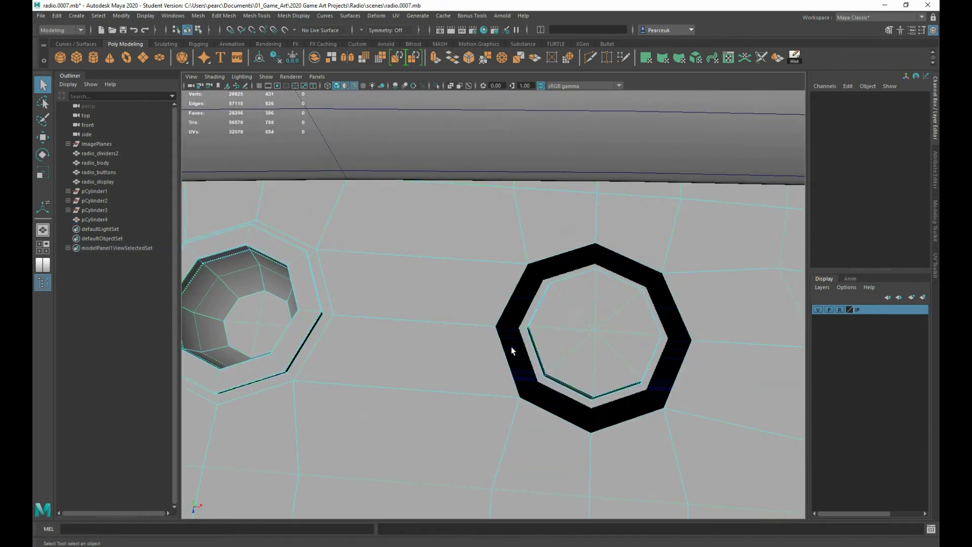
pyautogui.doubleClick(566, 333)
pyautogui.press('Delete')
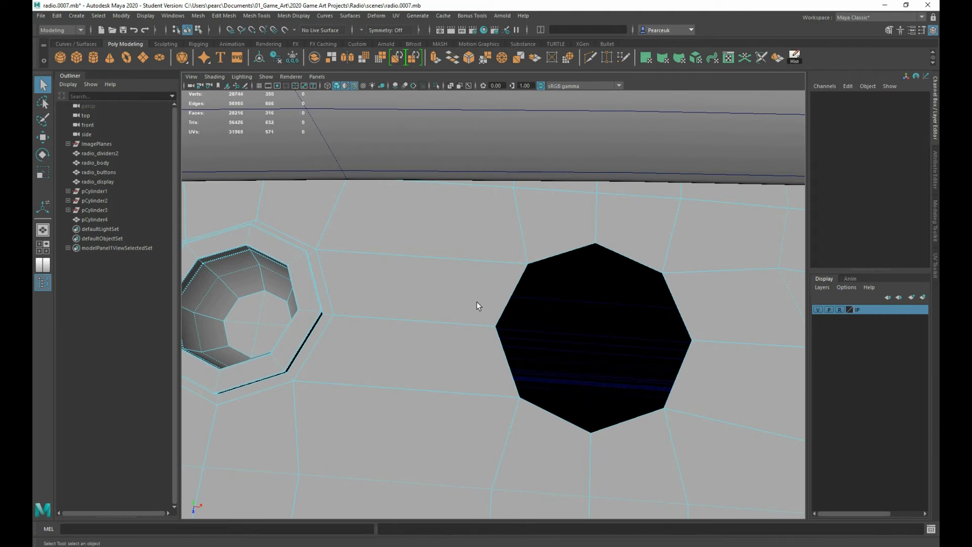
# Select all rim and recess faces of the finished socket and move them straight up out of the panel.
pyautogui.scroll(-3, 283, 245)
pyautogui.keyDown('alt'); pyautogui.moveTo(346, 265); pyautogui.dragTo(424, 272, button='middle'); pyautogui.keyUp('alt')
pyautogui.scroll(6, 420, 276)
pyautogui.keyDown('alt'); pyautogui.moveTo(398, 333); pyautogui.dragTo(520, 328, button='middle'); pyautogui.keyUp('alt')
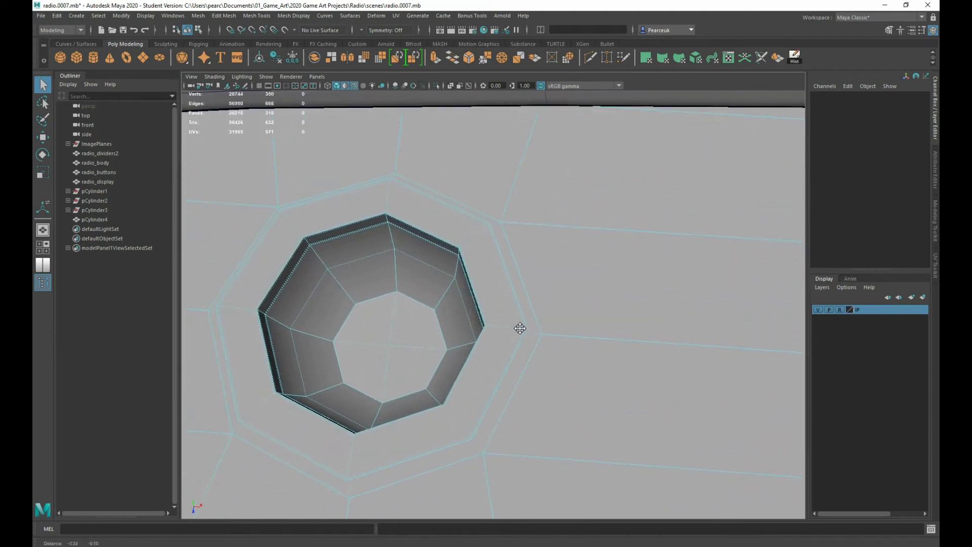
pyautogui.doubleClick(378, 335)
pyautogui.keyDown('shift'); pyautogui.doubleClick(409, 405); pyautogui.keyUp('shift')
pyautogui.scroll(-3, 397, 327)
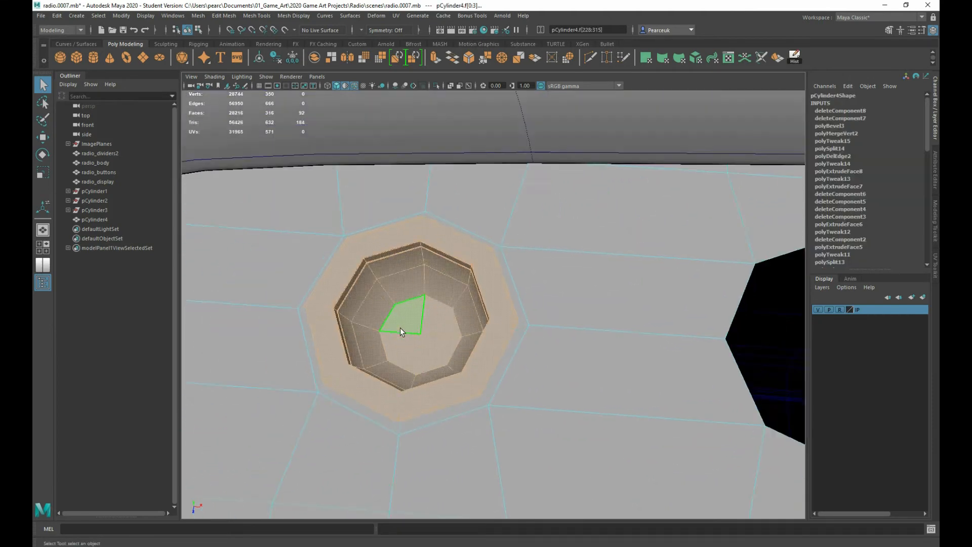
pyautogui.keyDown('alt'); pyautogui.moveTo(399, 330); pyautogui.dragTo(402, 293); pyautogui.keyUp('alt')
pyautogui.press('w')
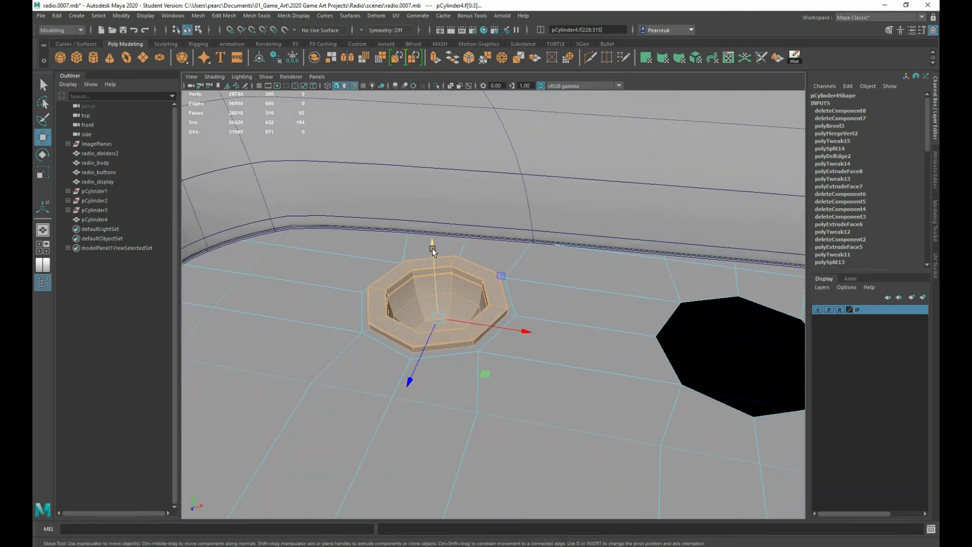
pyautogui.moveTo(433, 250); pyautogui.dragTo(437, 127)
pyautogui.hotkey('ctrl', 'z')
pyautogui.scroll(5, 473, 237)
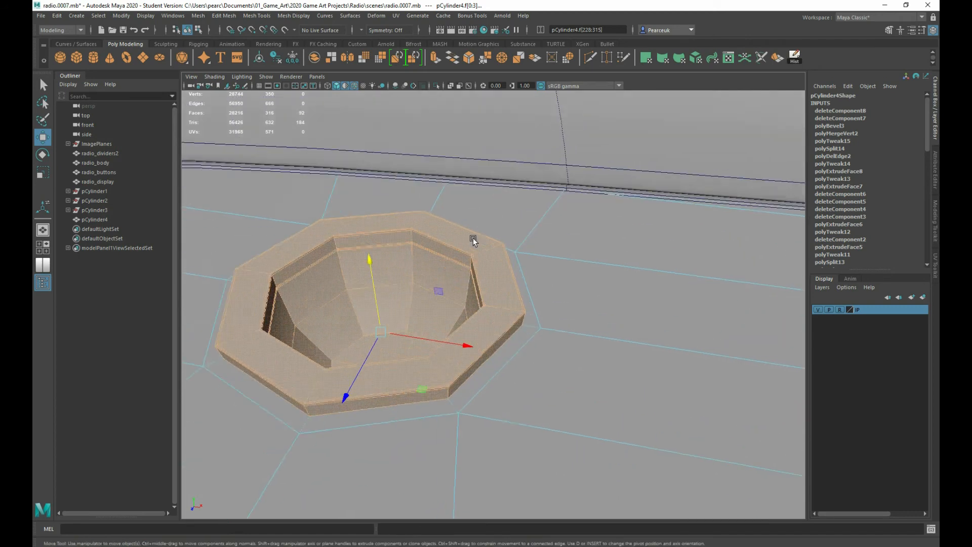
pyautogui.scroll(-4, 473, 237)
pyautogui.moveTo(416, 251); pyautogui.dragTo(405, 118)
pyautogui.keyDown('alt'); pyautogui.moveTo(492, 268); pyautogui.dragTo(417, 248); pyautogui.keyUp('alt')
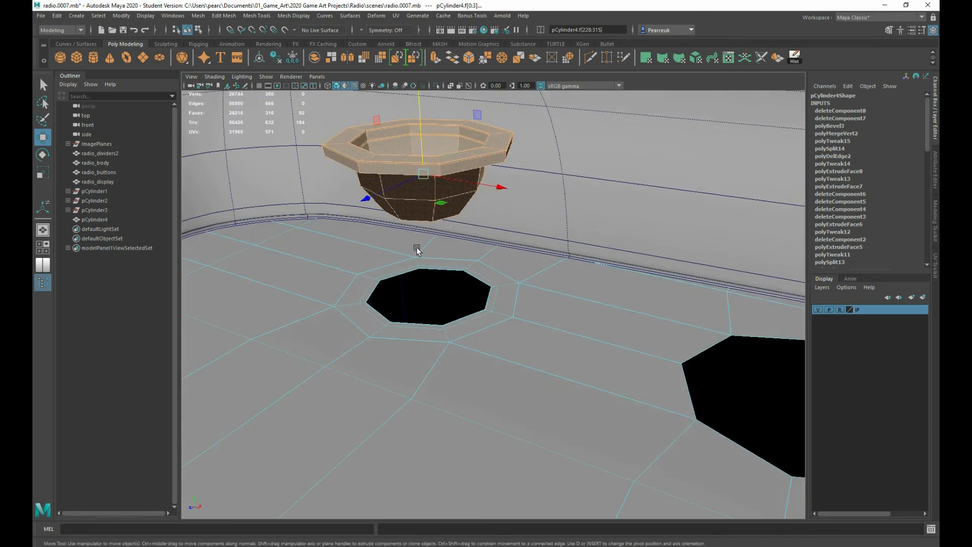
pyautogui.keyDown('alt'); pyautogui.moveTo(416, 247); pyautogui.dragTo(724, 420, button='right'); pyautogui.keyUp('alt')
pyautogui.keyDown('alt'); pyautogui.moveTo(531, 301); pyautogui.dragTo(503, 282); pyautogui.keyUp('alt')
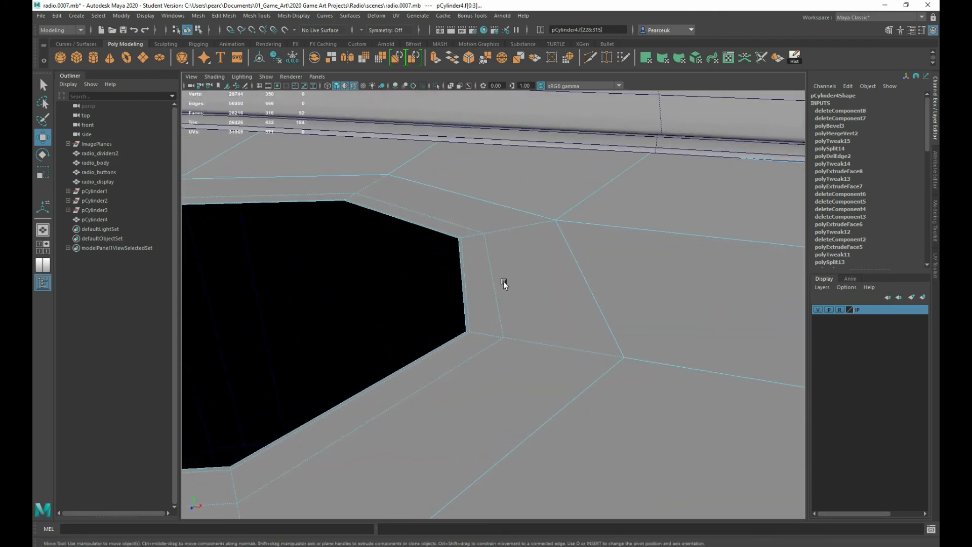
# Delete the extra edge loop around the finished socket's opening in the panel and preview the panel smoothed.
pyautogui.moveTo(464, 250); pyautogui.dragTo(480, 231, button='right')
pyautogui.doubleClick(461, 255)
pyautogui.scroll(-3, 494, 238)
pyautogui.press('3')
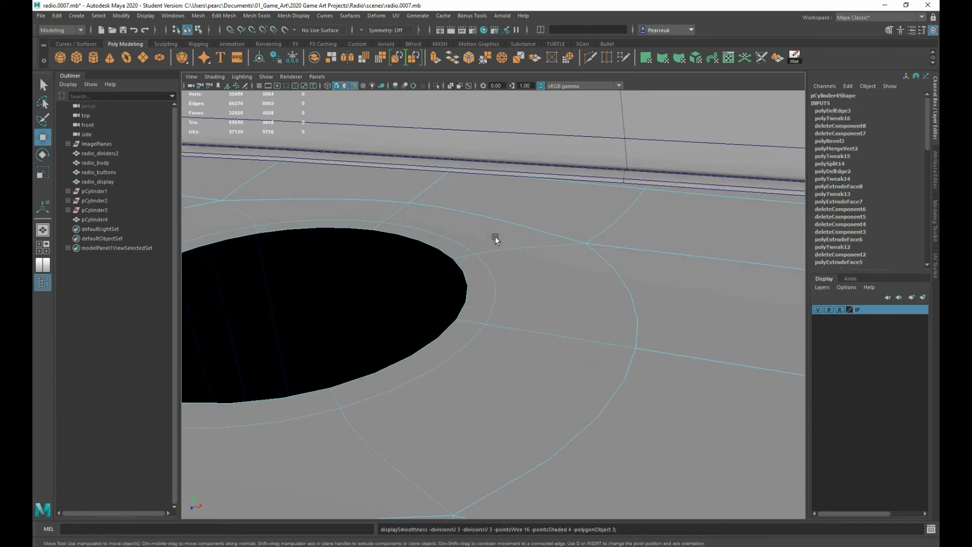
pyautogui.press('1')
pyautogui.scroll(-4, 495, 238)
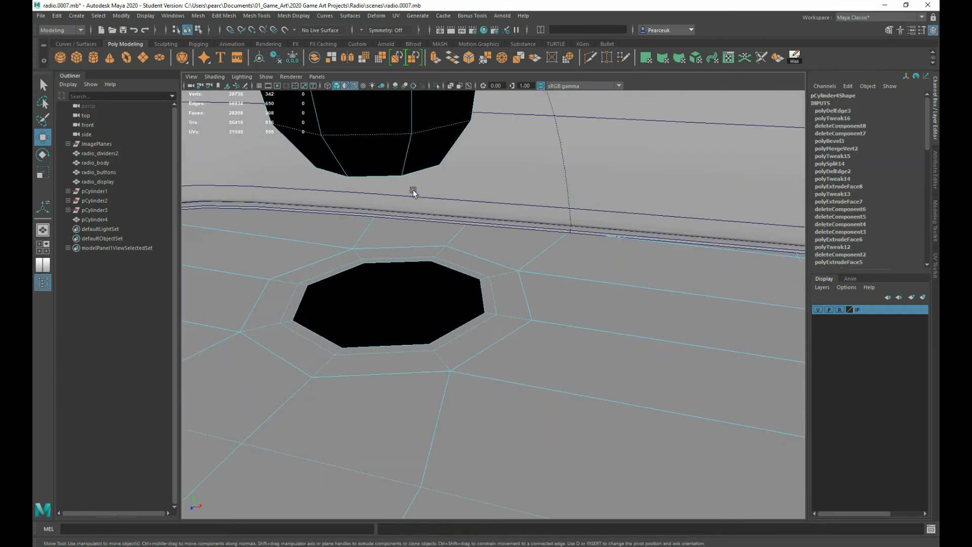
# Try resetting the control panel's Translate Y to 0, and return the panel to its place in the radio body.
pyautogui.scroll(-2, 414, 190)
pyautogui.moveTo(402, 175); pyautogui.dragTo(424, 158, button='right')
pyautogui.keyDown('alt'); pyautogui.moveTo(433, 193); pyautogui.dragTo(433, 213); pyautogui.keyUp('alt')
pyautogui.scroll(2, 498, 201)
pyautogui.scroll(-5, 498, 202)
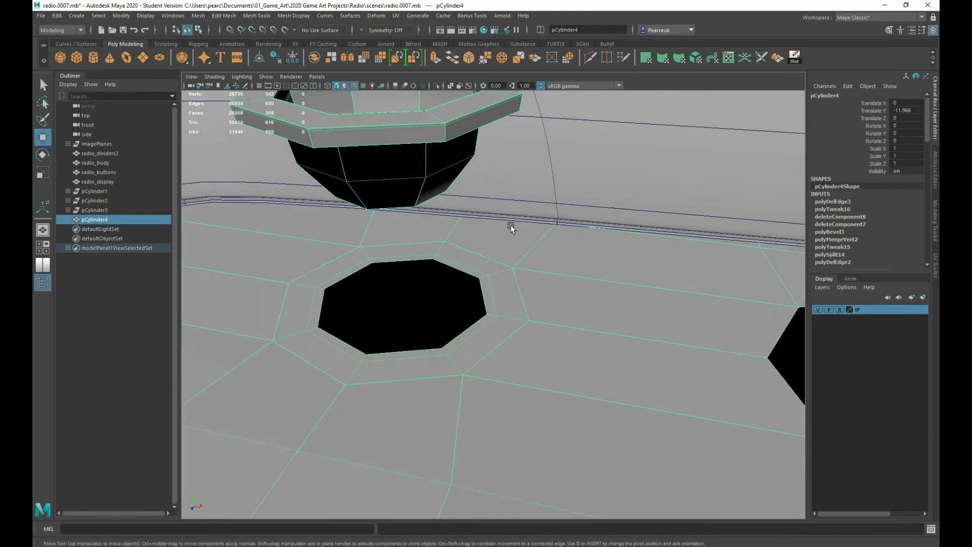
pyautogui.keyDown('alt'); pyautogui.moveTo(512, 226); pyautogui.dragTo(521, 256); pyautogui.keyUp('alt')
pyautogui.press('q')
pyautogui.scroll(-2, 495, 210)
pyautogui.press('w')
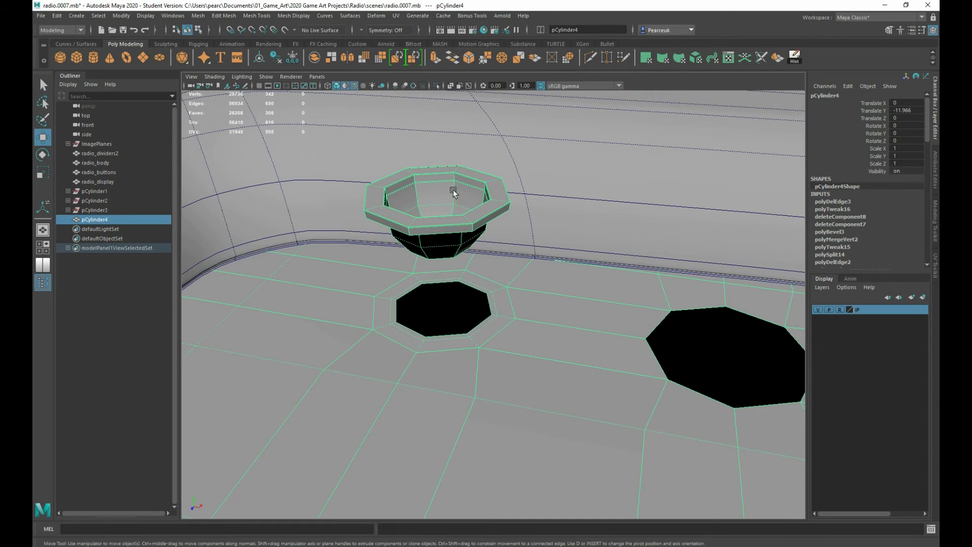
pyautogui.write('0')
pyautogui.press('Return')
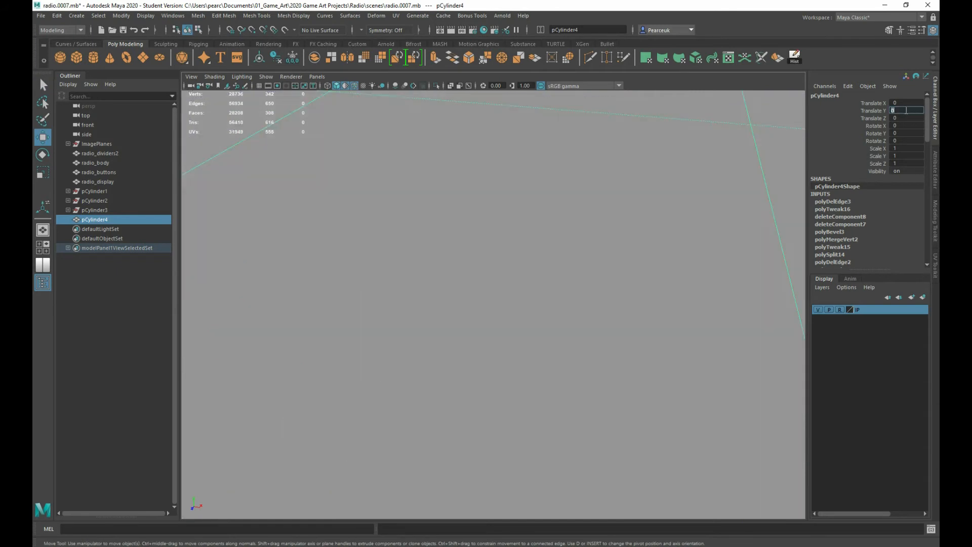
pyautogui.scroll(-8, 619, 147)
pyautogui.scroll(4, 582, 144)
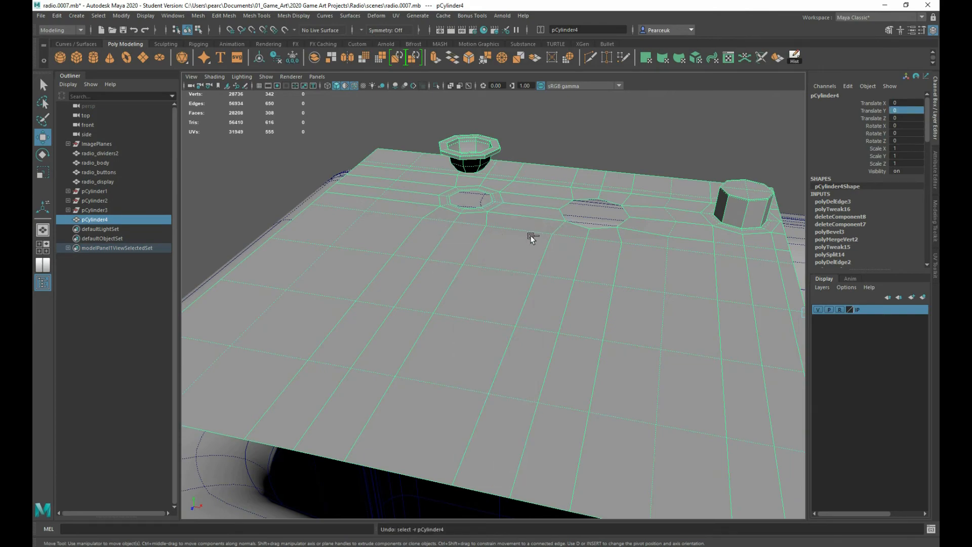
pyautogui.keyDown('alt'); pyautogui.moveTo(530, 236); pyautogui.dragTo(494, 288); pyautogui.keyUp('alt')
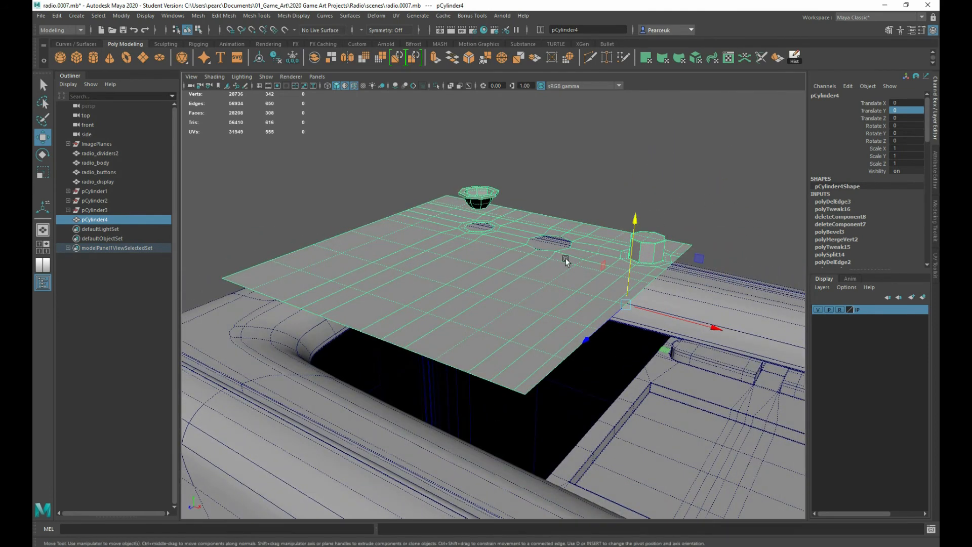
pyautogui.moveTo(636, 222); pyautogui.dragTo(628, 322)
pyautogui.scroll(9, 550, 333)
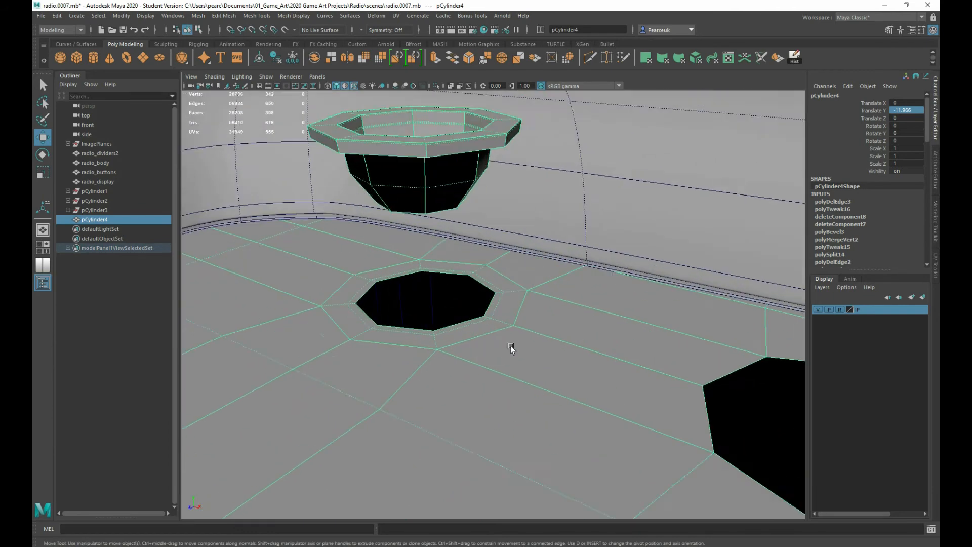
# Snap the raised socket faces' pivot to an outer rim vertex and lower the faces vertically onto the panel with vertex snapping.
pyautogui.moveTo(429, 150); pyautogui.dragTo(432, 168, button='right')
pyautogui.doubleClick(426, 152)
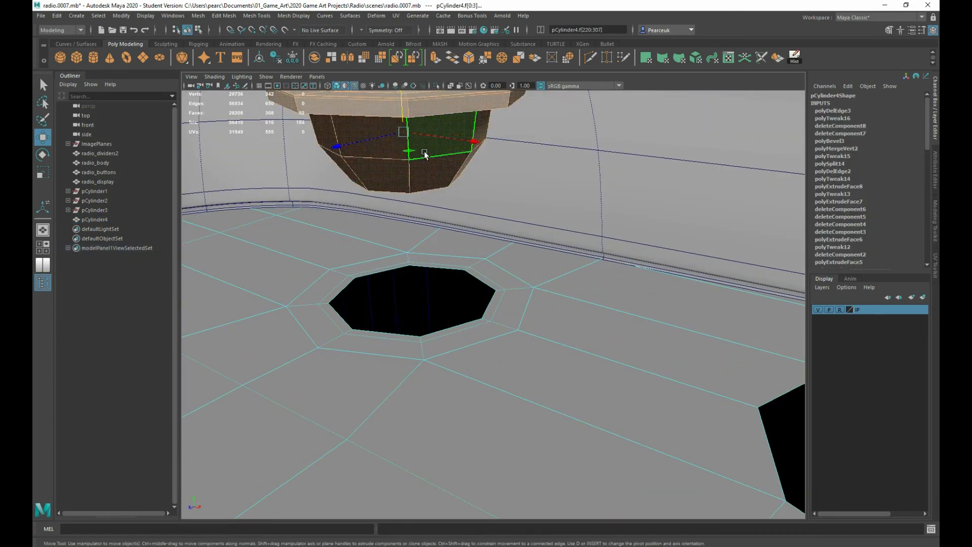
pyautogui.scroll(-4, 425, 159)
pyautogui.press('d')
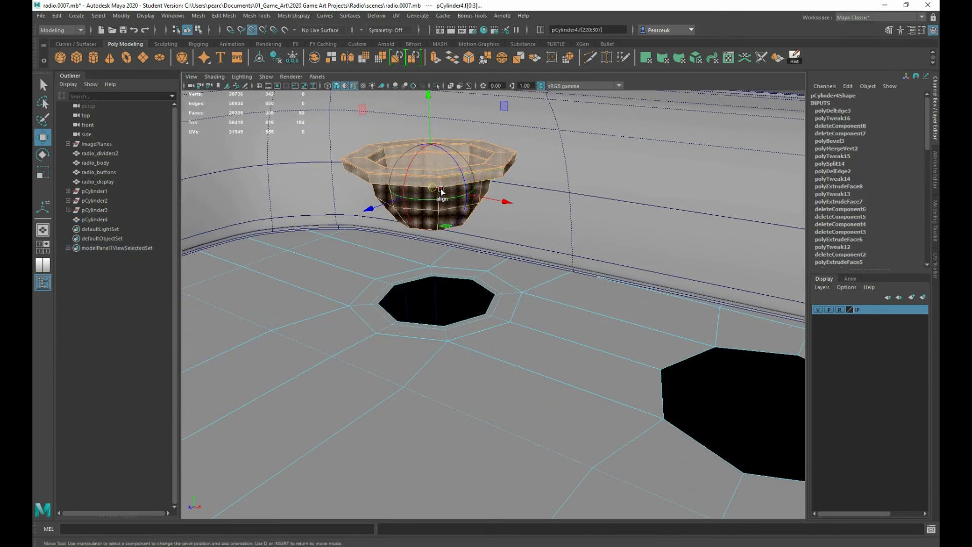
pyautogui.moveTo(433, 187); pyautogui.dragTo(509, 173)
pyautogui.scroll(2, 504, 174)
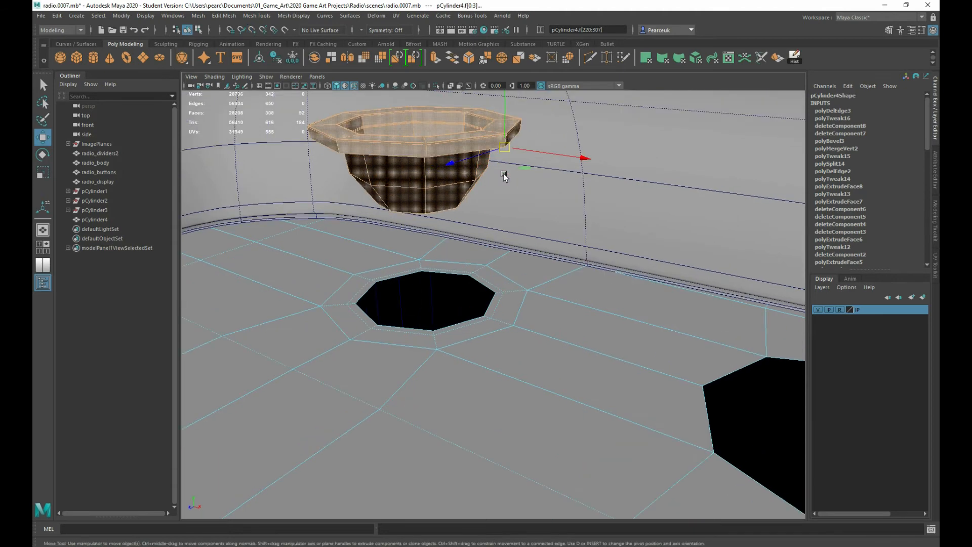
pyautogui.press('v')
pyautogui.moveTo(507, 101); pyautogui.dragTo(478, 263)
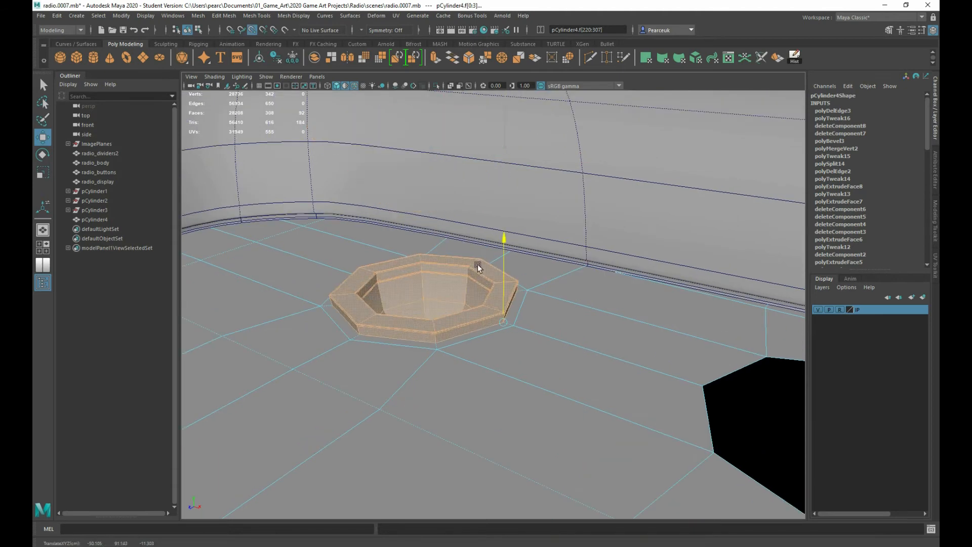
# Reselect all rim and recess faces of the finished socket and duplicate them into a separate mesh.
pyautogui.scroll(3, 512, 319)
pyautogui.moveTo(475, 302); pyautogui.dragTo(506, 286, button='right')
pyautogui.keyDown('alt'); pyautogui.moveTo(506, 286); pyautogui.dragTo(488, 319); pyautogui.keyUp('alt')
pyautogui.rightClick(503, 306)
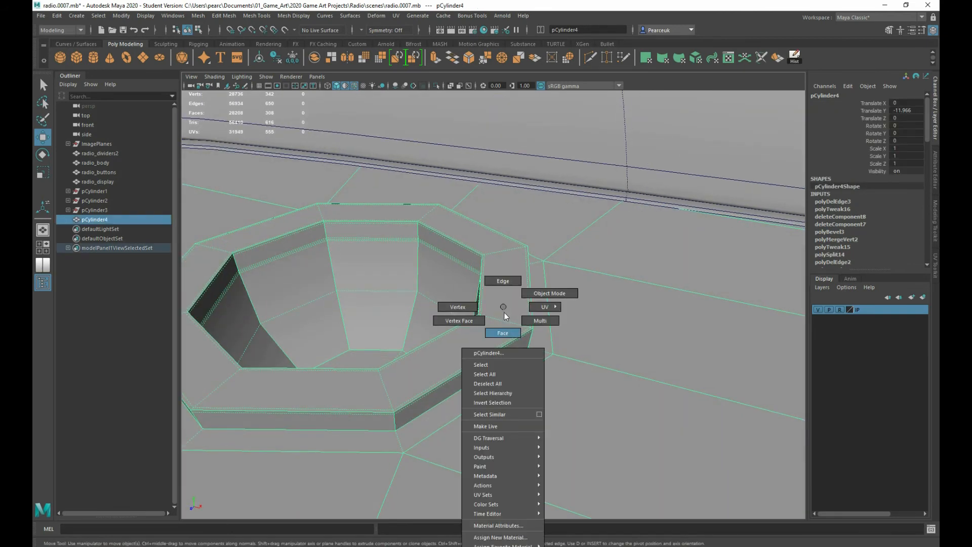
pyautogui.moveTo(505, 312); pyautogui.dragTo(504, 313, button='right')
pyautogui.doubleClick(504, 313)
pyautogui.scroll(-5, 526, 315)
pyautogui.scroll(-1, 478, 284)
pyautogui.scroll(2, 519, 301)
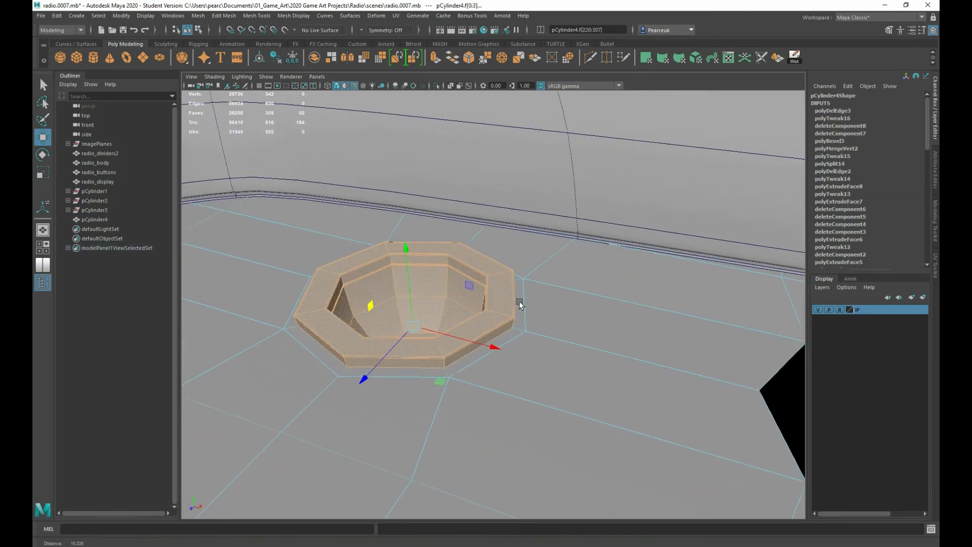
pyautogui.scroll(1, 527, 306)
pyautogui.keyDown('shift'); pyautogui.moveTo(530, 305); pyautogui.dragTo(537, 478, button='right'); pyautogui.keyUp('shift')
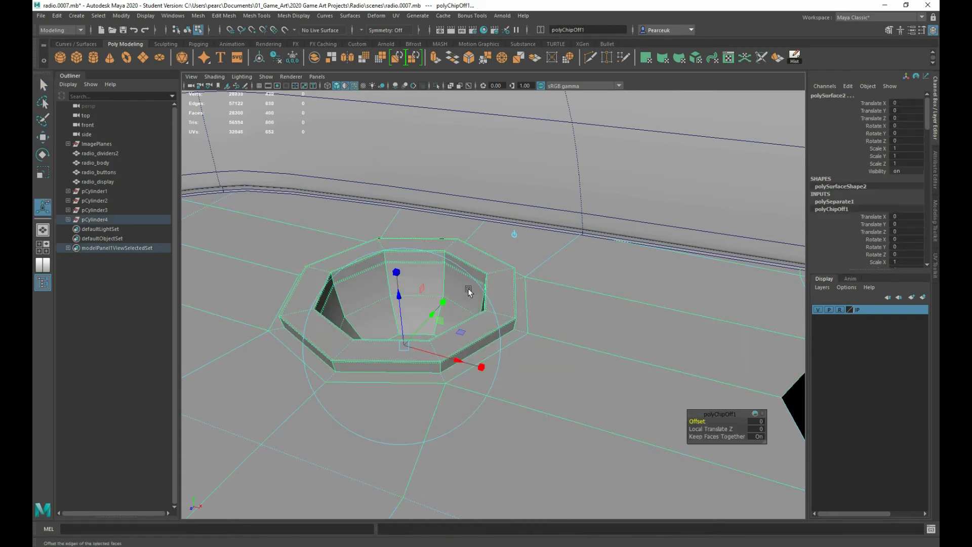
# Center the duplicated socket's pivot and move it along X to 11.327, over the neighbouring hole.
pyautogui.moveTo(467, 288); pyautogui.dragTo(518, 264, button='right')
pyautogui.click(497, 299)
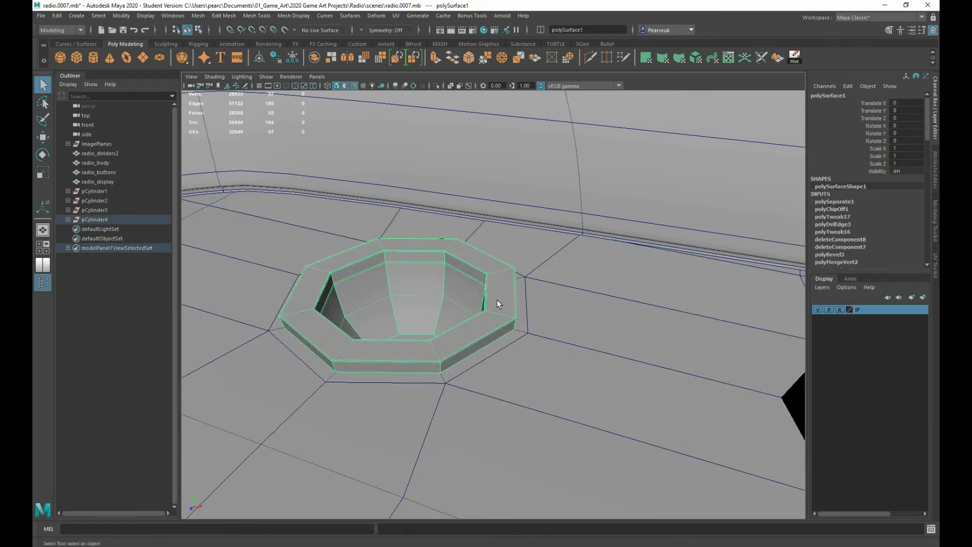
pyautogui.press('w')
pyautogui.scroll(-3, 501, 323)
pyautogui.keyDown('alt'); pyautogui.moveTo(526, 360); pyautogui.dragTo(477, 332, button='middle'); pyautogui.keyUp('alt')
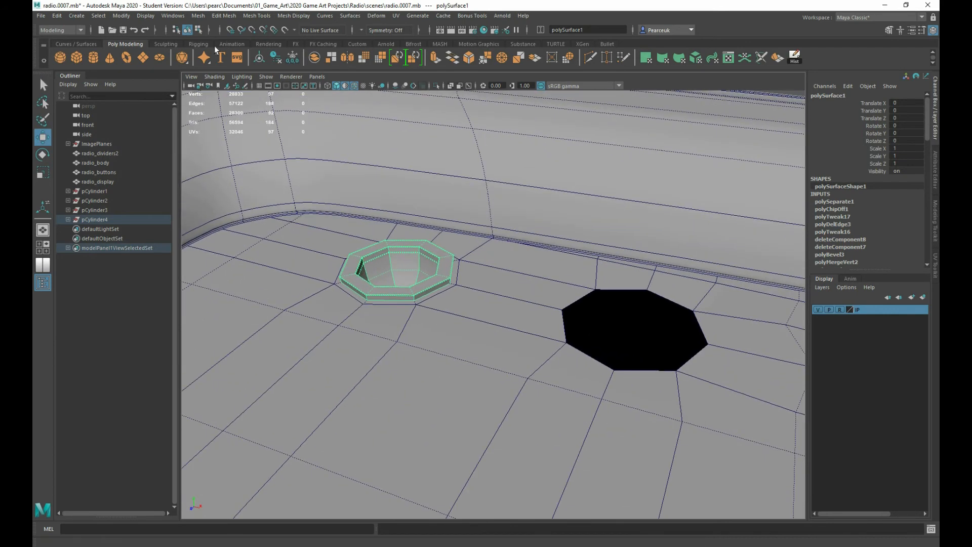
pyautogui.click(259, 59)
pyautogui.moveTo(498, 313); pyautogui.dragTo(452, 279)
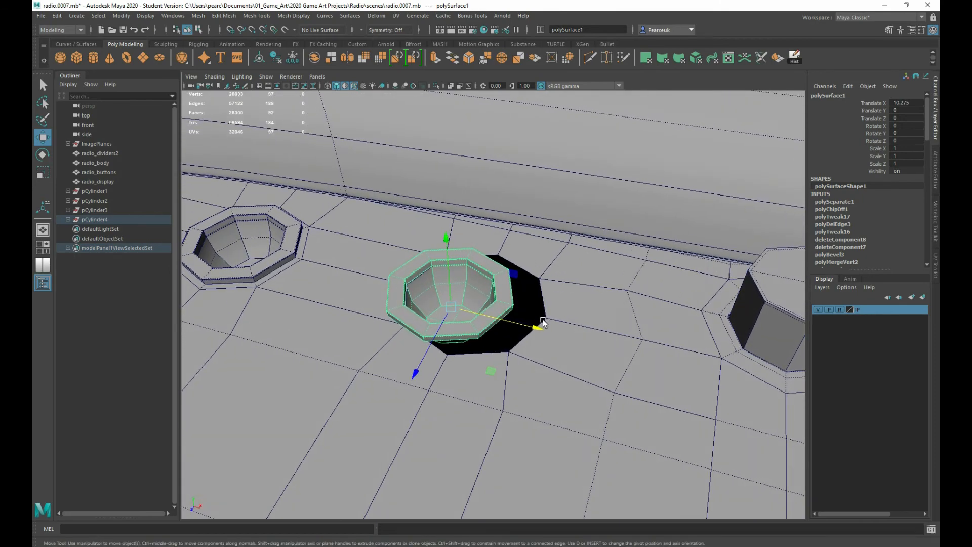
pyautogui.moveTo(543, 322); pyautogui.dragTo(560, 337)
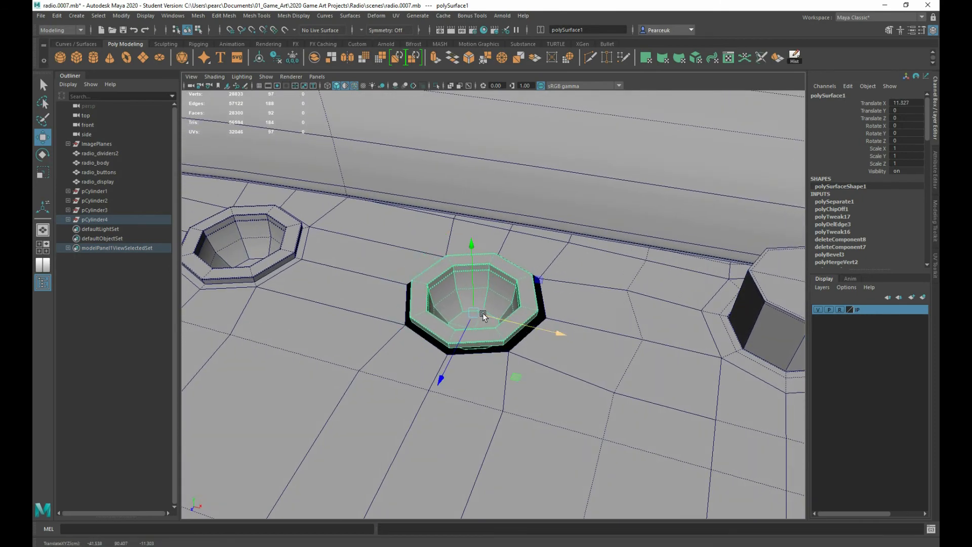
pyautogui.keyDown('alt'); pyautogui.moveTo(482, 313); pyautogui.dragTo(402, 331); pyautogui.keyUp('alt')
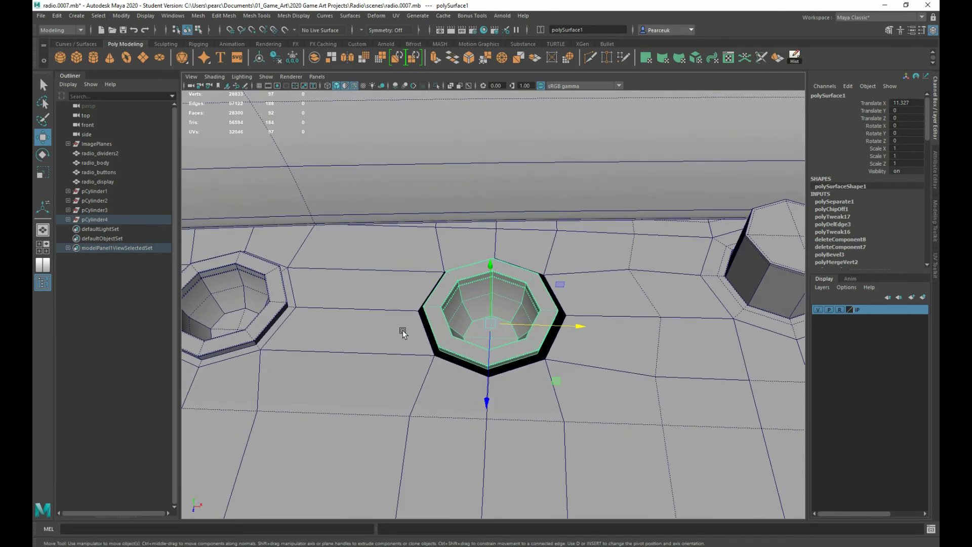
pyautogui.scroll(2, 360, 308)
pyautogui.scroll(-4, 359, 308)
pyautogui.keyDown('alt'); pyautogui.moveTo(357, 308); pyautogui.dragTo(350, 303); pyautogui.keyUp('alt')
# Undo the socket duplication and the earlier edits back to before the unfinished neighbouring socket's faces were deleted.
pyautogui.hotkey('ctrl', 'z')
pyautogui.hotkey('ctrl', 'z')
pyautogui.hotkey('ctrl', 'z')
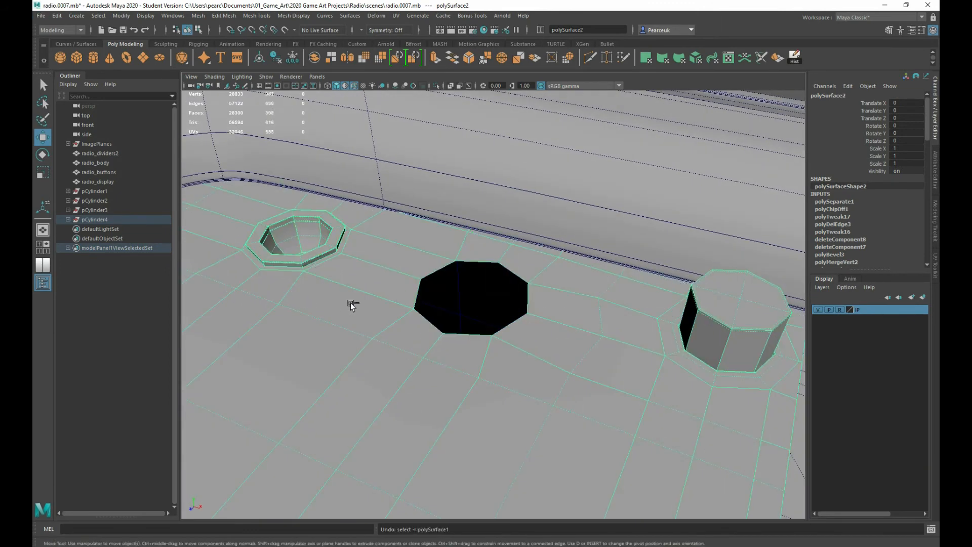
pyautogui.hotkey('ctrl', 'z')
pyautogui.hotkey('ctrl', 'z')
pyautogui.hotkey('ctrl', 'z')
pyautogui.hotkey('ctrl', 'z')
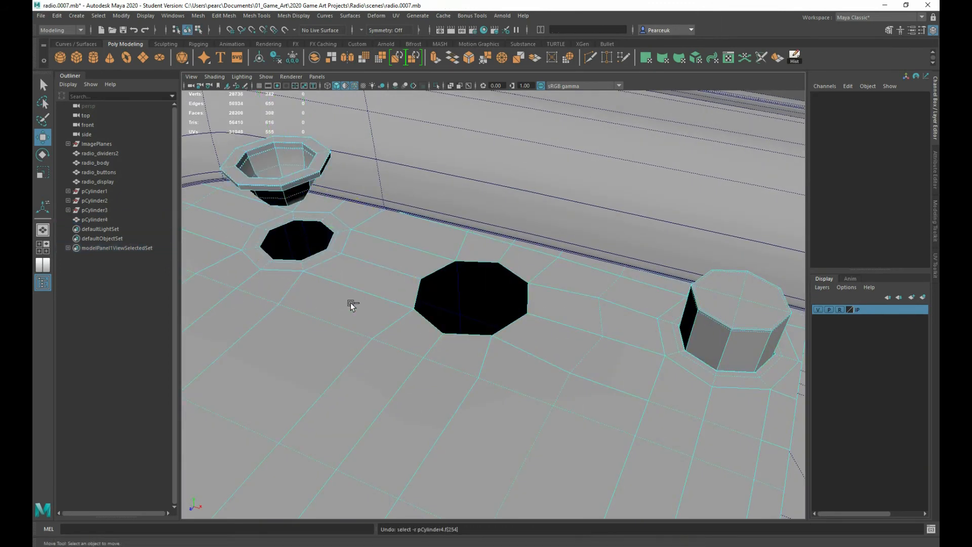
pyautogui.hotkey('ctrl', 'z')
pyautogui.hotkey('ctrl', 'z')
pyautogui.hotkey('ctrl', 'z')
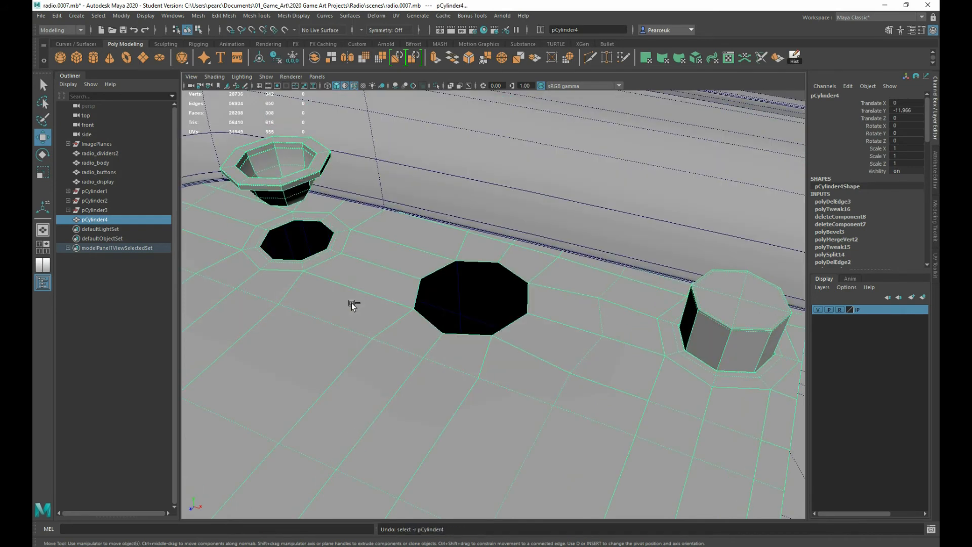
pyautogui.hotkey('ctrl', 'z')
pyautogui.hotkey('ctrl', 'z')
pyautogui.hotkey('ctrl', 'z')
pyautogui.hotkey('ctrl', 'z')
pyautogui.hotkey('ctrl', 'z')
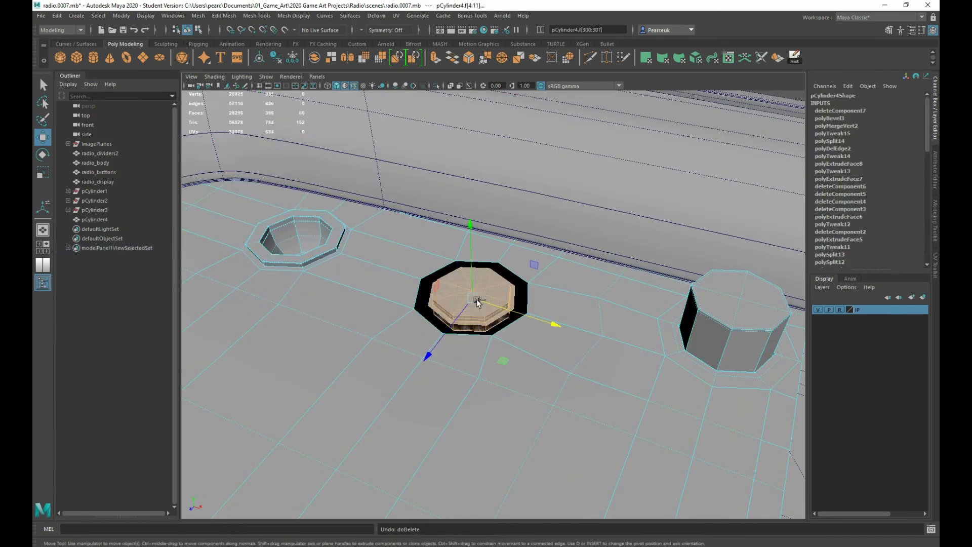
pyautogui.hotkey('ctrl', 'z')
pyautogui.hotkey('ctrl', 'z')
# Select the cap faces of the unfinished middle socket, grow the selection over its inner walls, and delete them.
pyautogui.scroll(5, 458, 298)
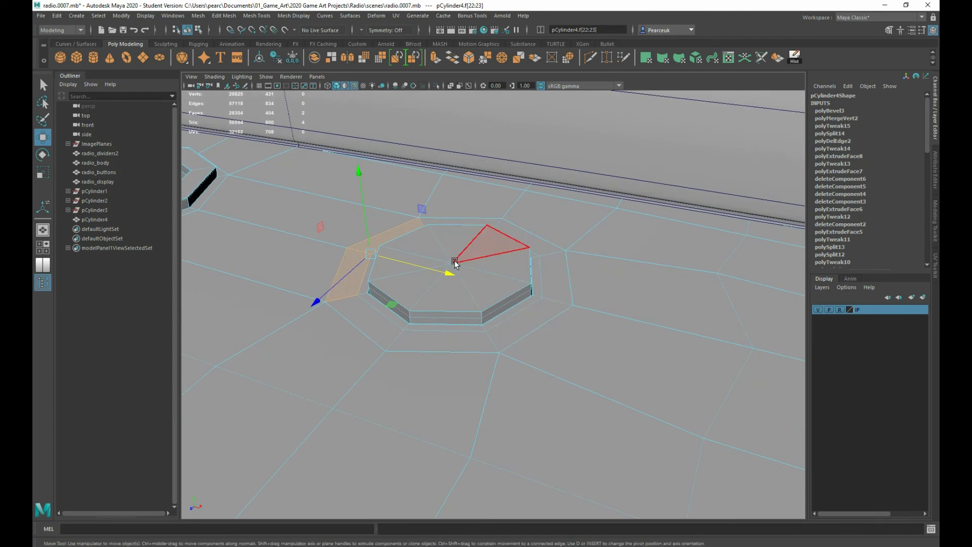
pyautogui.click(460, 249)
pyautogui.moveTo(475, 257); pyautogui.dragTo(436, 236)
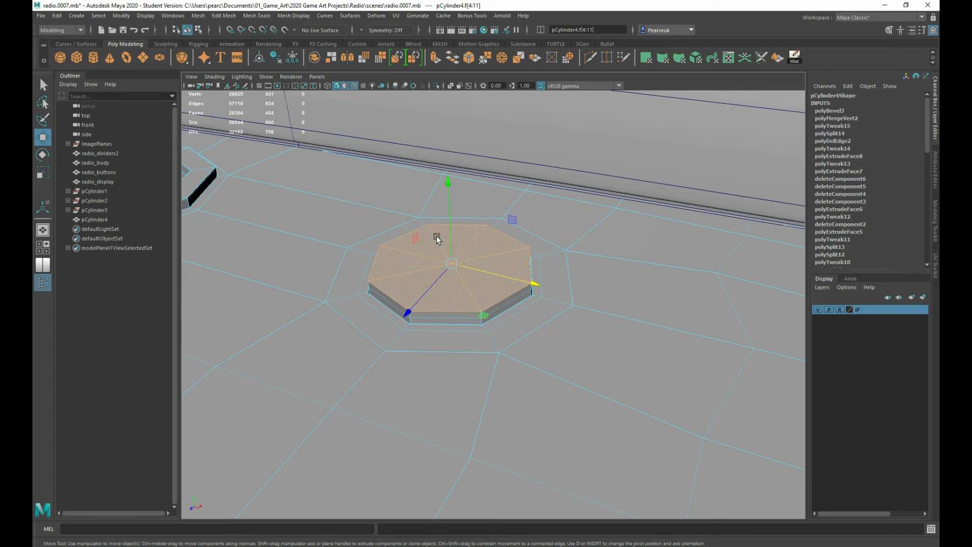
pyautogui.hotkey('shift', '.')
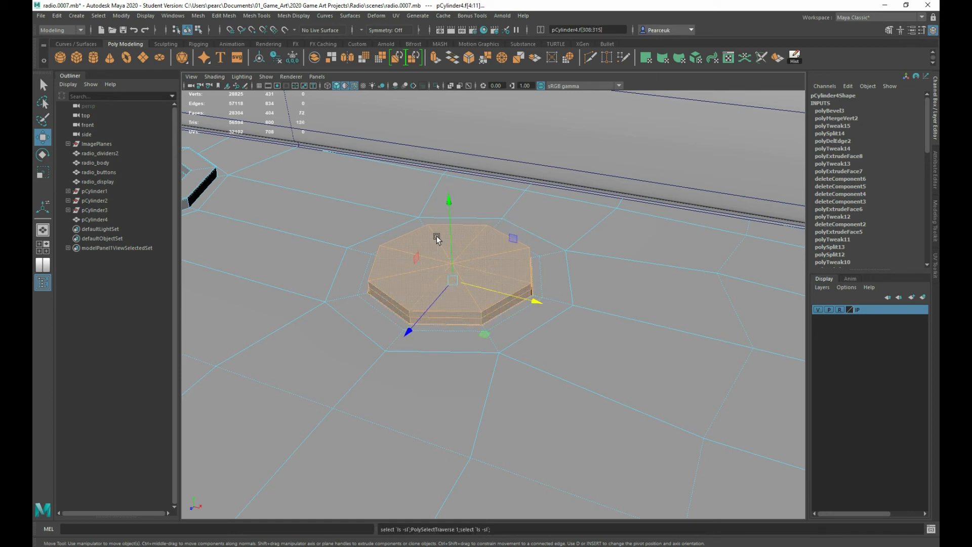
pyautogui.press('Delete')
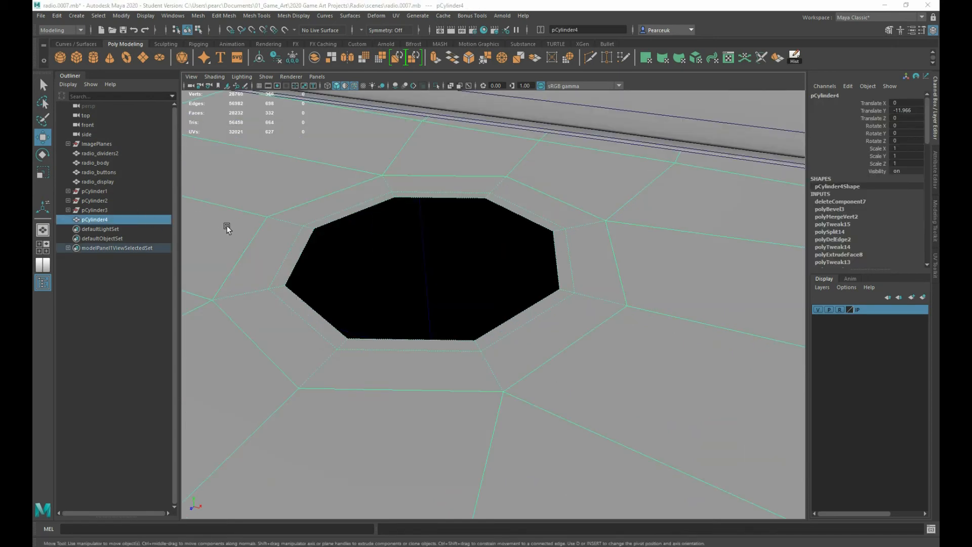
# Select all rim and recess faces of the finished socket beside the middle hole.
pyautogui.moveTo(226, 226)
pyautogui.keyDown('alt'); pyautogui.mouseDown()
pyautogui.moveTo(252, 230)
pyautogui.moveTo(269, 215)
pyautogui.moveTo(234, 209)
pyautogui.mouseUp(); pyautogui.keyUp('alt')
pyautogui.scroll(-6, 301, 226)
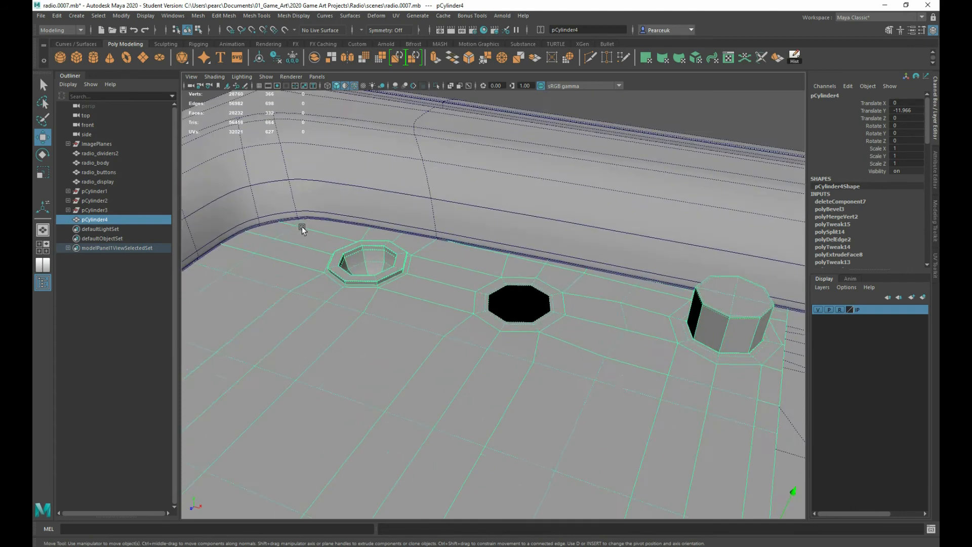
pyautogui.scroll(3, 302, 227)
pyautogui.moveTo(287, 220); pyautogui.dragTo(292, 244, button='right')
pyautogui.doubleClick(305, 245)
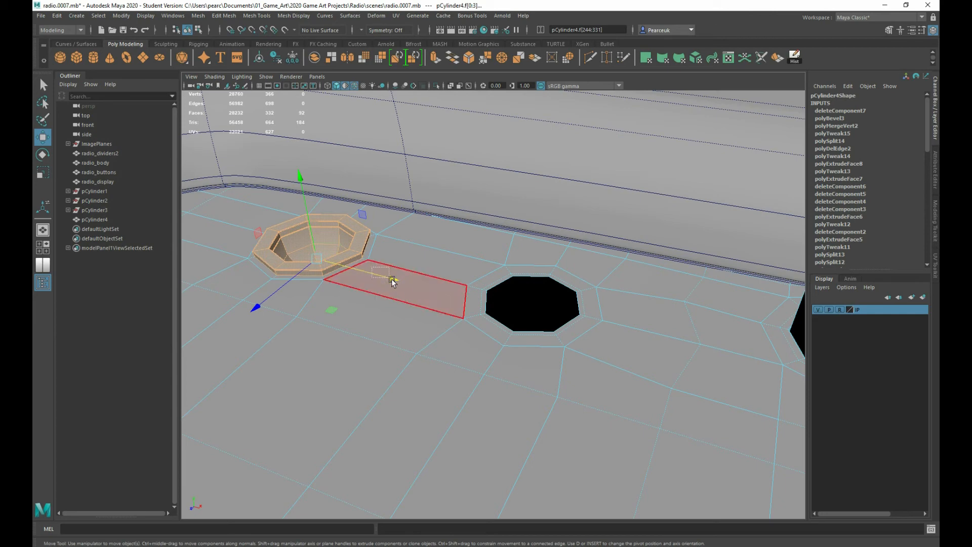
pyautogui.click(390, 278)
pyautogui.click(336, 244)
pyautogui.doubleClick(336, 244)
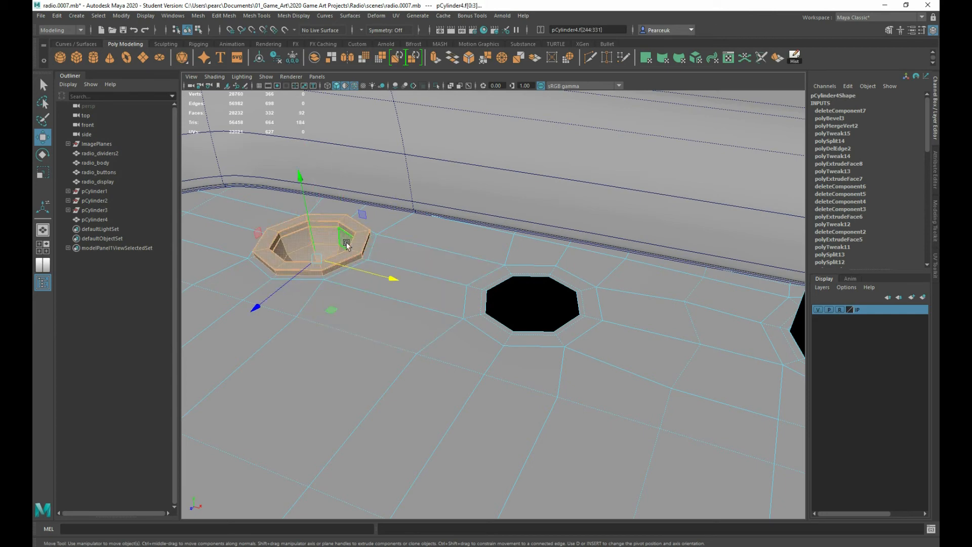
# Try shifting the selected socket faces along X, undo the move, and try duplicating the faces as an object.
pyautogui.moveTo(390, 277); pyautogui.dragTo(442, 312)
pyautogui.hotkey('ctrl', 'z')
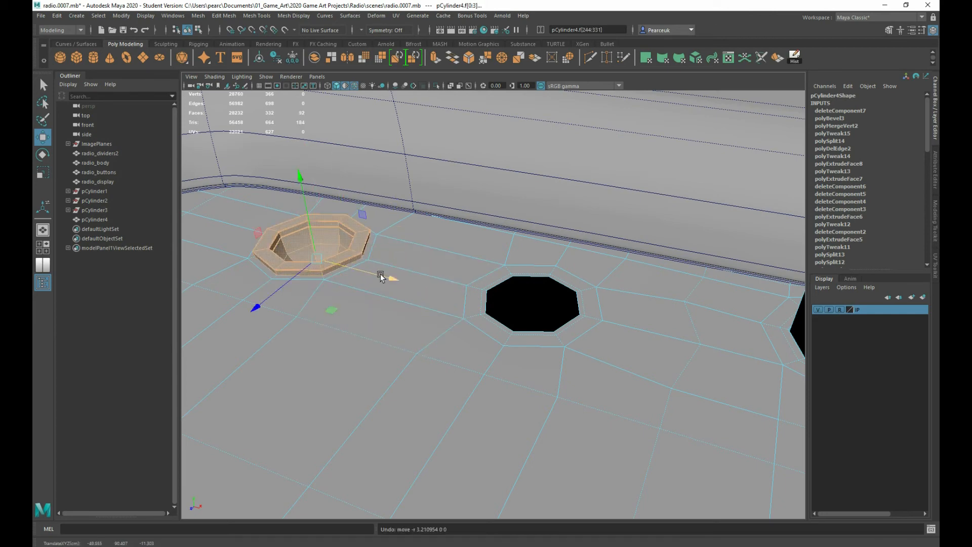
pyautogui.hotkey('ctrl', 'd')
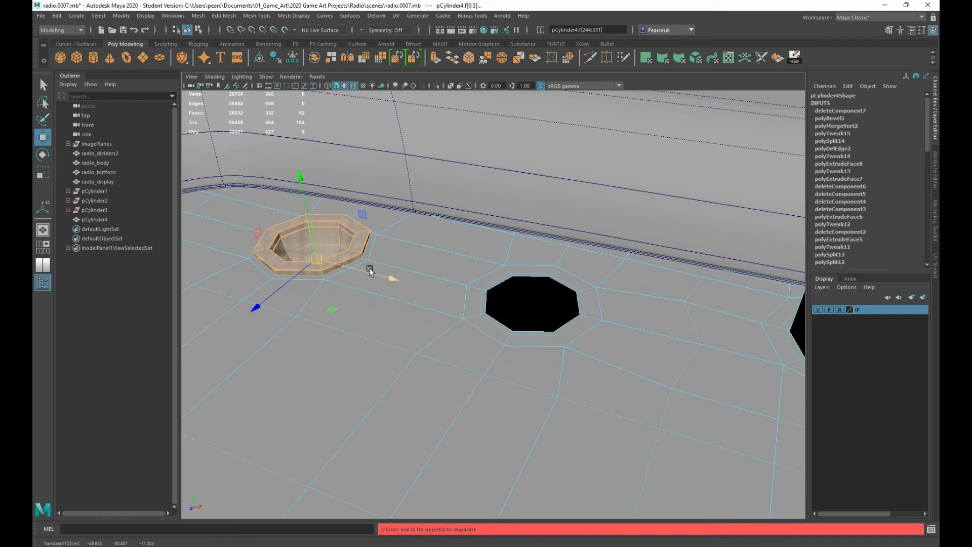
# Duplicate the finished socket's selected faces into a separate mesh and select the rim and recess faces of the original.
pyautogui.keyDown('alt'); pyautogui.moveTo(306, 199); pyautogui.dragTo(351, 238); pyautogui.keyUp('alt')
pyautogui.keyDown('shift'); pyautogui.moveTo(351, 237); pyautogui.dragTo(343, 329, button='right'); pyautogui.keyUp('shift')
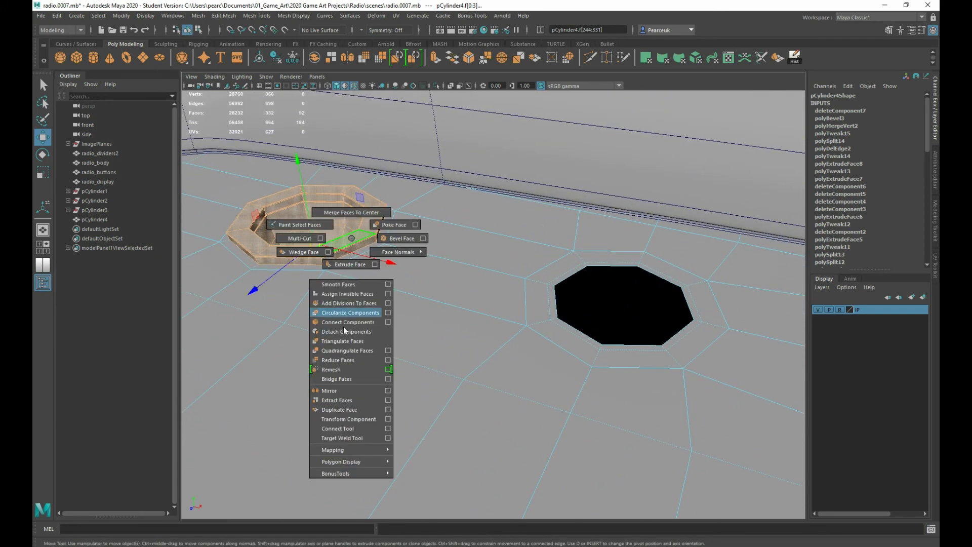
pyautogui.keyDown('shift'); pyautogui.moveTo(342, 413); pyautogui.dragTo(342, 410, button='right'); pyautogui.keyUp('shift')
pyautogui.moveTo(341, 239); pyautogui.dragTo(347, 267, button='right')
pyautogui.doubleClick(333, 209)
pyautogui.press('w')
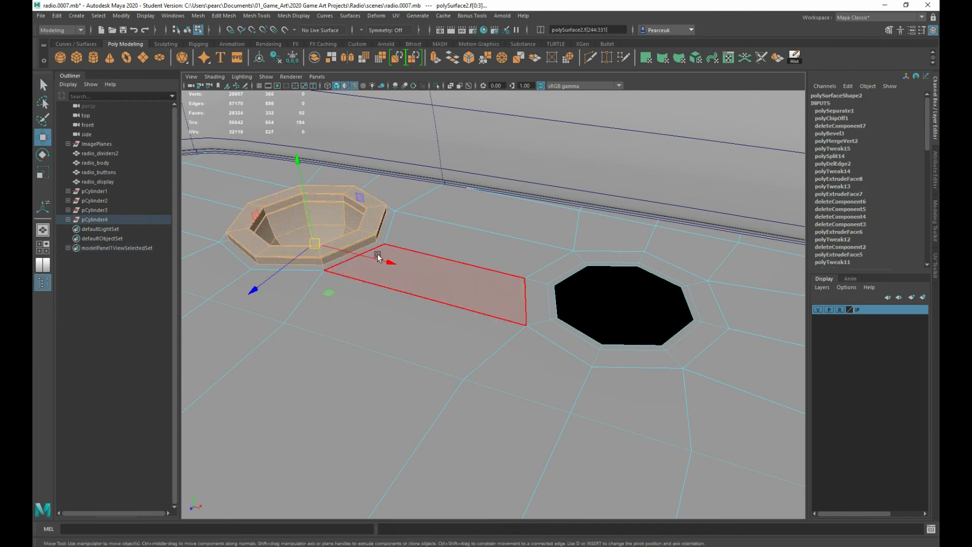
# Move the selected socket faces along X into the empty middle hole, snapping them onto the hole's vertices.
pyautogui.moveTo(386, 260); pyautogui.dragTo(658, 351)
pyautogui.keyDown('alt'); pyautogui.moveTo(507, 256); pyautogui.dragTo(556, 313); pyautogui.keyUp('alt')
pyautogui.keyDown('alt'); pyautogui.moveTo(559, 314); pyautogui.dragTo(406, 264, button='middle'); pyautogui.keyUp('alt')
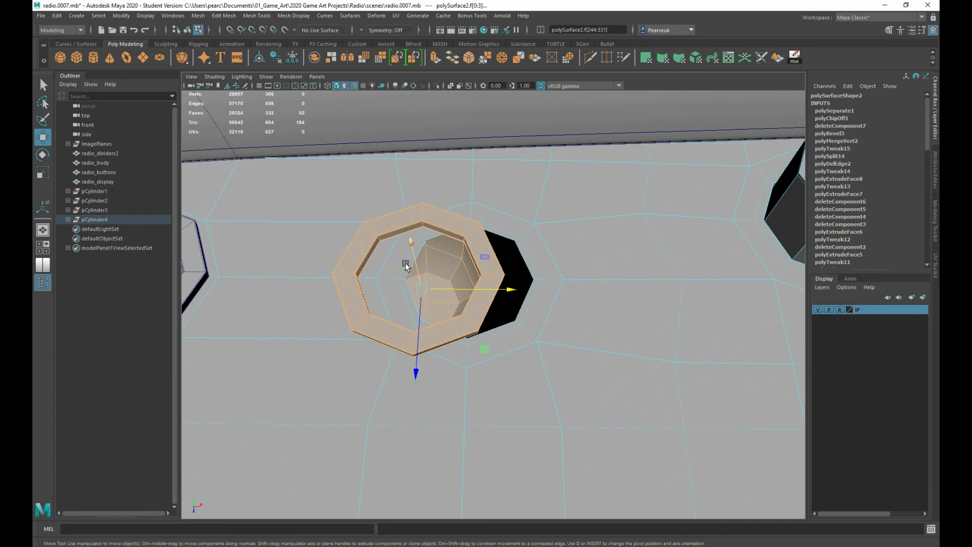
pyautogui.moveTo(495, 285); pyautogui.dragTo(479, 220)
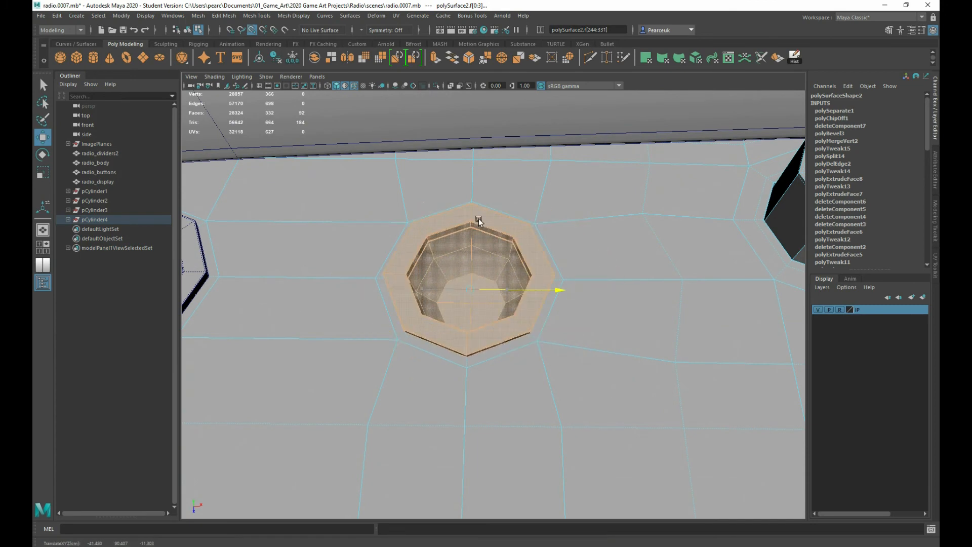
pyautogui.scroll(-3, 491, 345)
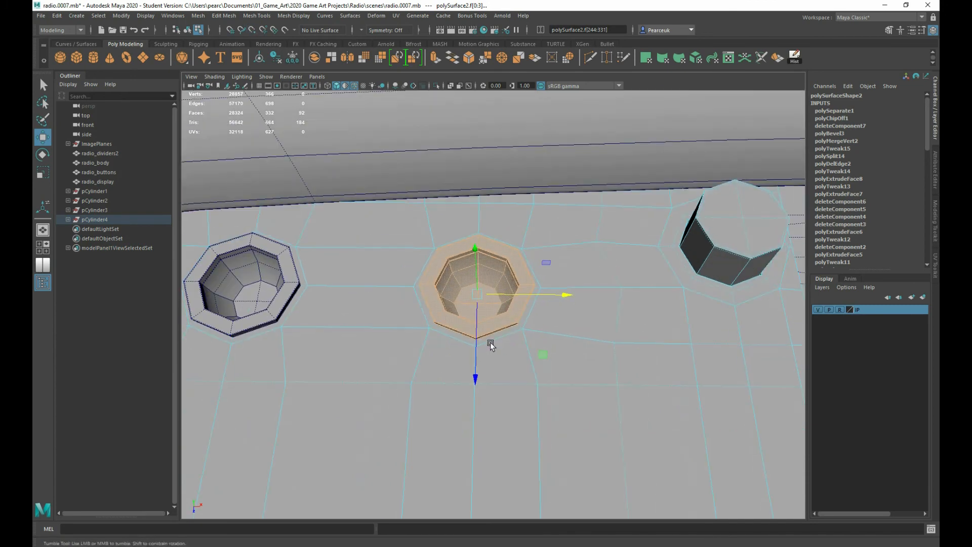
pyautogui.keyDown('alt'); pyautogui.moveTo(490, 342); pyautogui.dragTo(380, 305); pyautogui.keyUp('alt')
pyautogui.scroll(5, 375, 306)
pyautogui.scroll(-5, 375, 306)
pyautogui.keyDown('alt'); pyautogui.moveTo(354, 199); pyautogui.dragTo(462, 275); pyautogui.keyUp('alt')
pyautogui.scroll(-5, 444, 215)
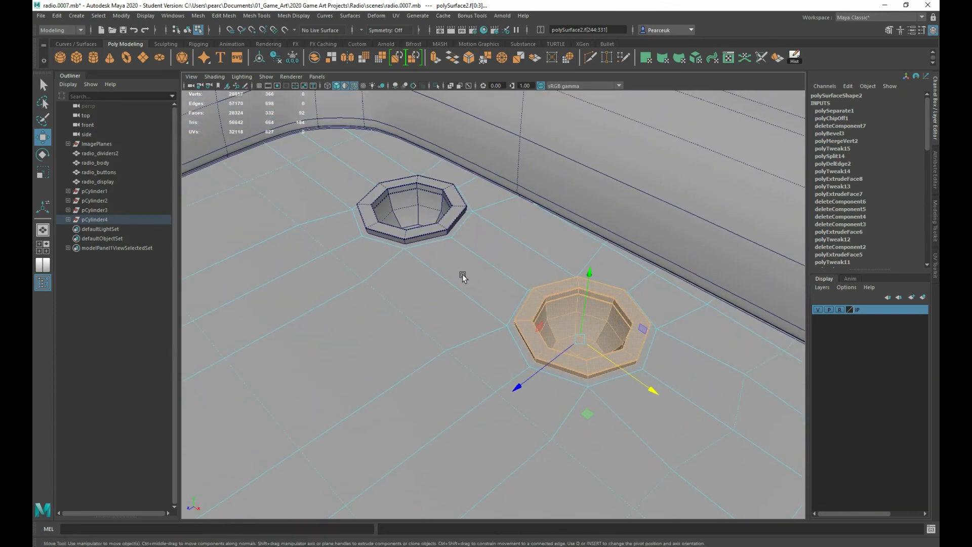
# Select the separate socket mesh together with the panel mesh in object mode and combine them into one object.
pyautogui.moveTo(431, 252); pyautogui.dragTo(451, 243, button='right')
pyautogui.scroll(-1, 421, 244)
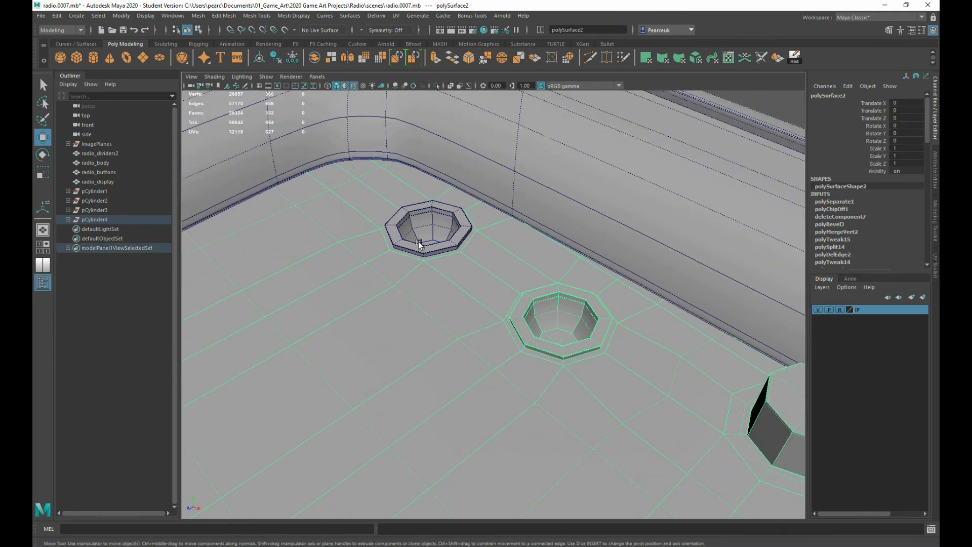
pyautogui.click(419, 243)
pyautogui.scroll(3, 419, 243)
pyautogui.click(554, 324)
pyautogui.keyDown('alt'); pyautogui.moveTo(547, 304); pyautogui.dragTo(502, 304); pyautogui.keyUp('alt')
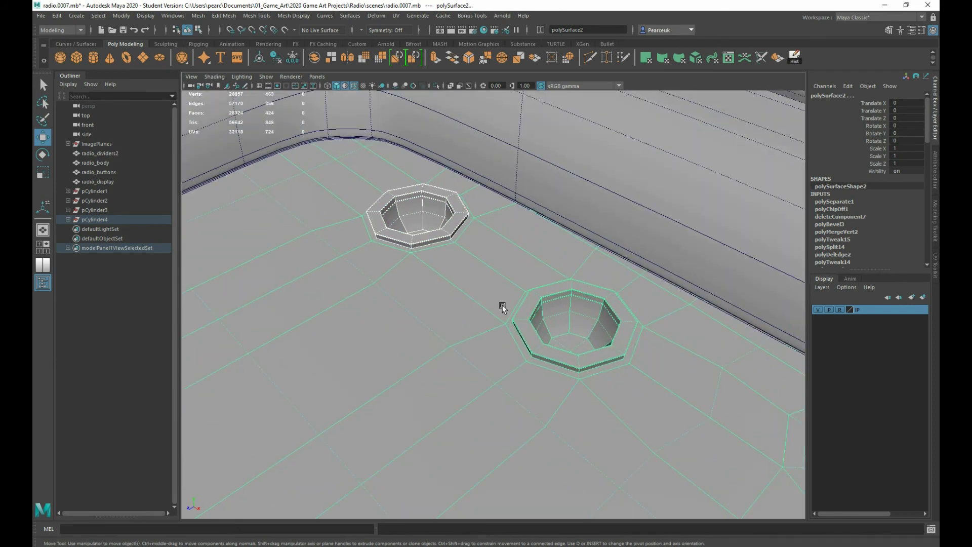
pyautogui.keyDown('shift'); pyautogui.moveTo(423, 297); pyautogui.dragTo(399, 480, button='right'); pyautogui.keyUp('shift')
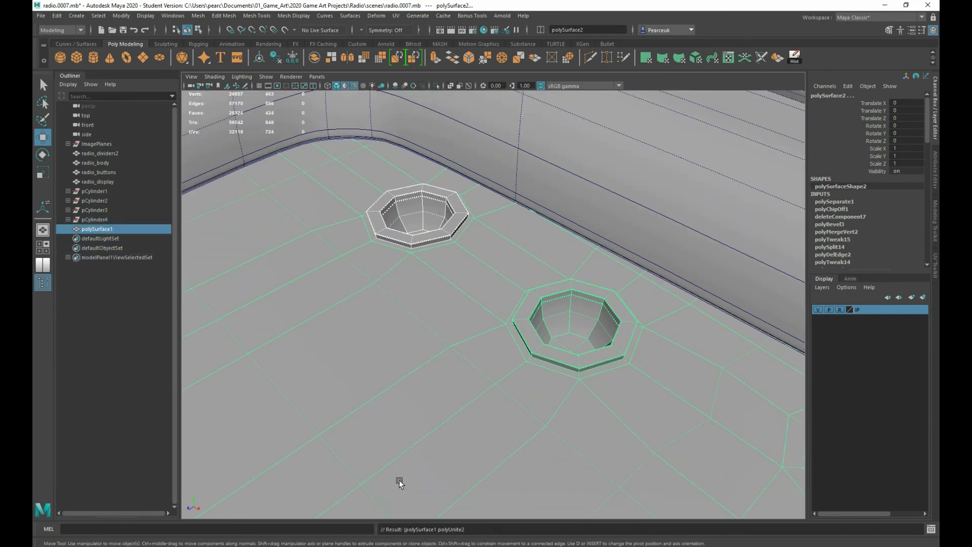
# Preview the combined mesh smoothed and compare the shape of its two sockets with the radio reference image.
pyautogui.press('3')
pyautogui.scroll(-3, 427, 299)
pyautogui.keyDown('alt'); pyautogui.moveTo(427, 299); pyautogui.dragTo(413, 277); pyautogui.keyUp('alt')
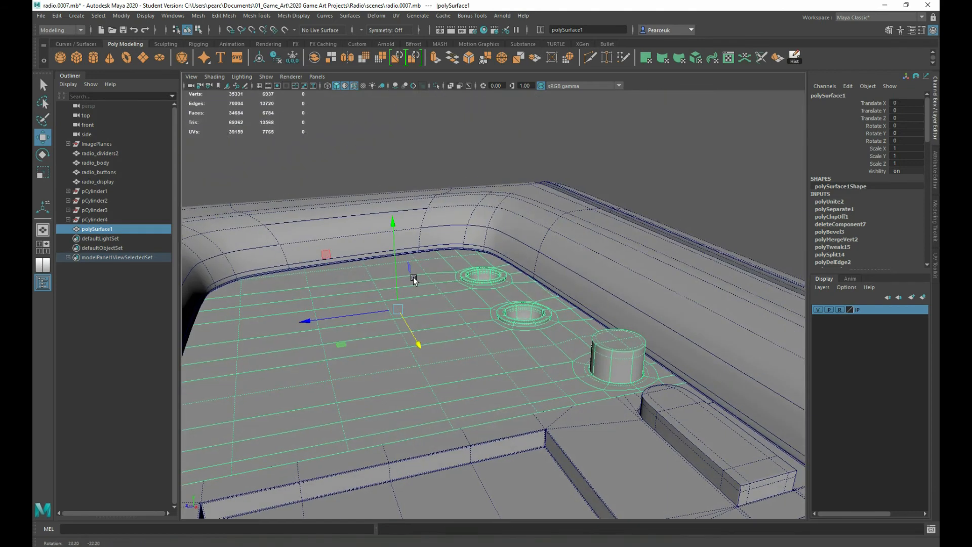
pyautogui.moveTo(432, 282); pyautogui.dragTo(577, 164, button='right')
pyautogui.scroll(3, 430, 212)
pyautogui.click(659, 105)
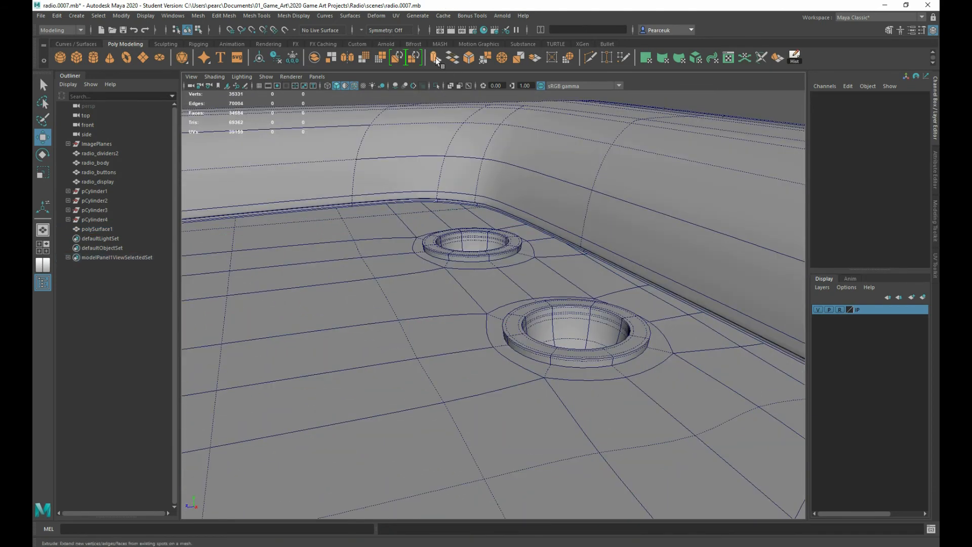
pyautogui.keyDown('alt'); pyautogui.moveTo(382, 139); pyautogui.dragTo(490, 302); pyautogui.keyUp('alt')
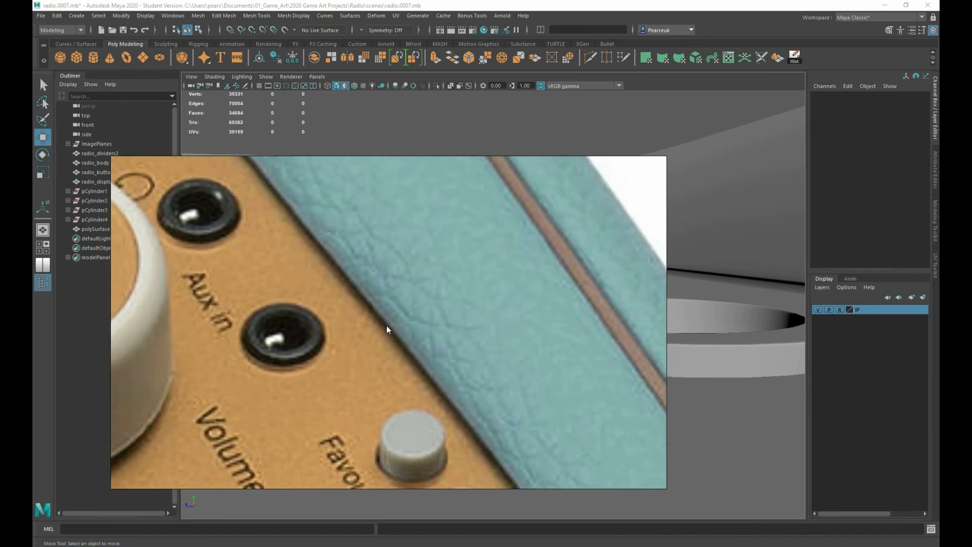
pyautogui.moveTo(387, 326); pyautogui.dragTo(33, 256, button='right')
# Select the faces of the socket placed in the middle hole and delete them.
pyautogui.moveTo(468, 317)
pyautogui.keyDown('alt'); pyautogui.mouseDown()
pyautogui.moveTo(579, 319)
pyautogui.moveTo(454, 327)
pyautogui.mouseUp(); pyautogui.keyUp('alt')
pyautogui.click(538, 345)
pyautogui.moveTo(529, 325); pyautogui.dragTo(533, 327, button='right')
pyautogui.press('Delete')
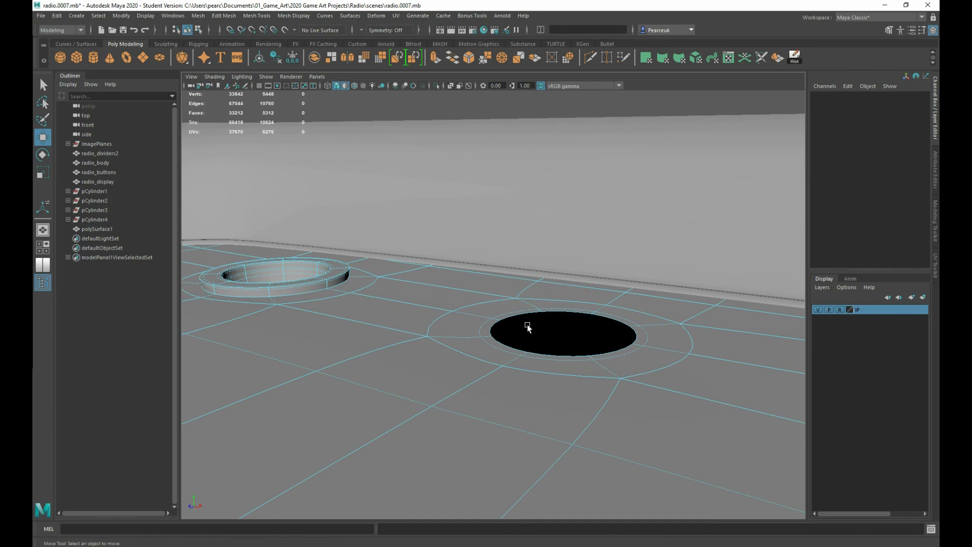
# Select all rim and recess faces of the remaining socket and duplicate them into a separate mesh.
pyautogui.keyDown('alt'); pyautogui.moveTo(327, 332); pyautogui.dragTo(515, 394, button='middle'); pyautogui.keyUp('alt')
pyautogui.scroll(5, 515, 394)
pyautogui.keyDown('alt'); pyautogui.moveTo(457, 365); pyautogui.dragTo(468, 341, button='middle'); pyautogui.keyUp('alt')
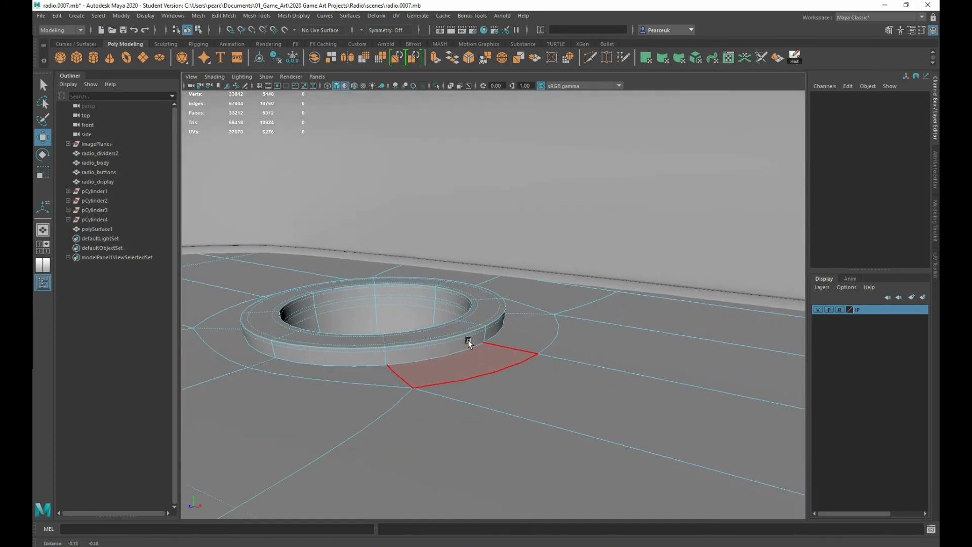
pyautogui.keyDown('alt'); pyautogui.moveTo(468, 339); pyautogui.dragTo(445, 335); pyautogui.keyUp('alt')
pyautogui.keyDown('alt'); pyautogui.moveTo(444, 335); pyautogui.dragTo(614, 373, button='right'); pyautogui.keyUp('alt')
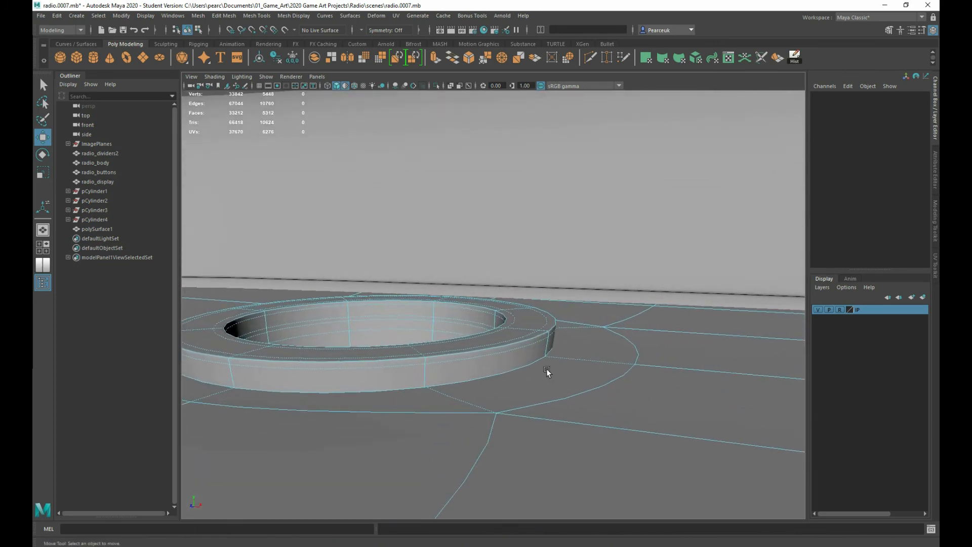
pyautogui.moveTo(476, 308); pyautogui.dragTo(447, 487, button='right')
pyautogui.moveTo(446, 309); pyautogui.dragTo(448, 332, button='right')
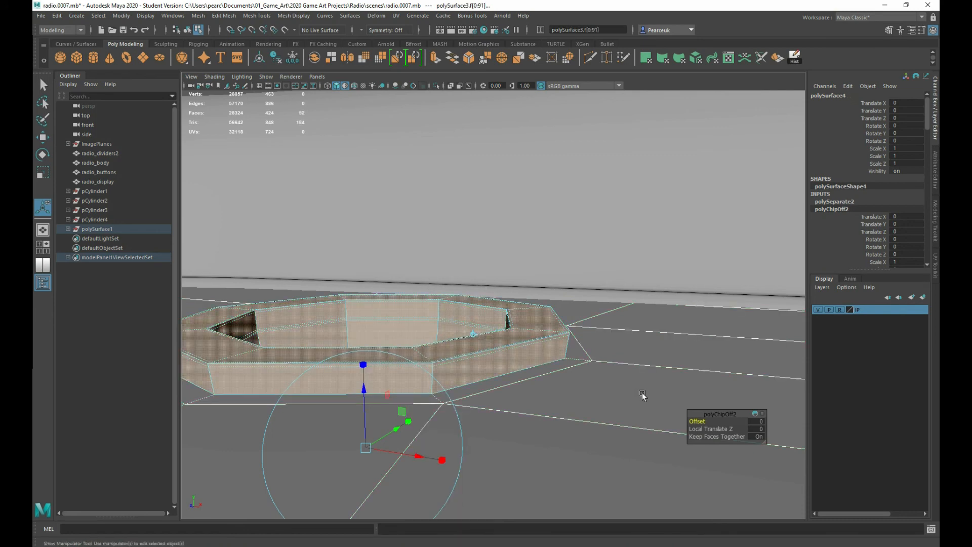
# Turn off the smooth preview and select the duplicated socket mesh in object mode.
pyautogui.scroll(2, 547, 360)
pyautogui.keyDown('alt'); pyautogui.moveTo(548, 359); pyautogui.dragTo(530, 359); pyautogui.keyUp('alt')
pyautogui.scroll(2, 556, 366)
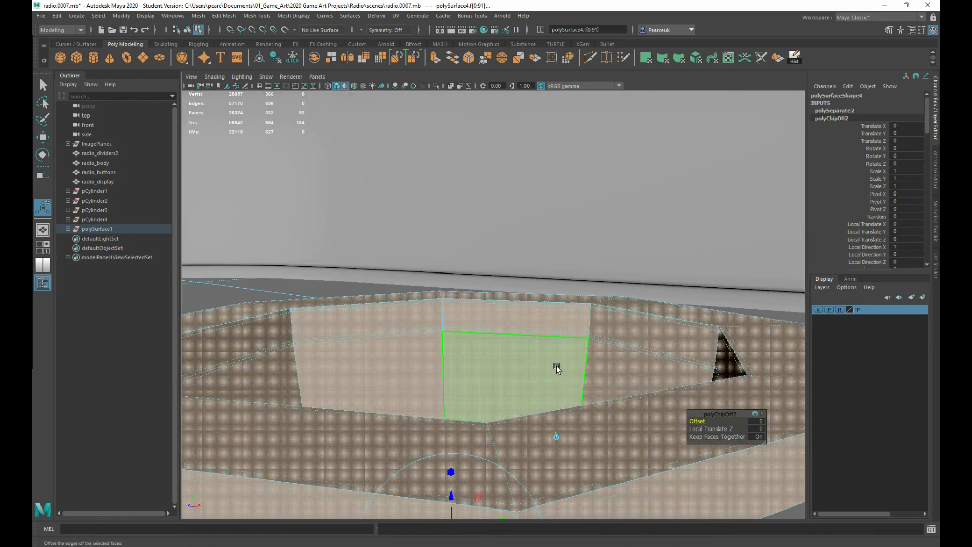
pyautogui.scroll(-3, 557, 366)
pyautogui.press('1')
pyautogui.moveTo(559, 319); pyautogui.dragTo(590, 325, button='right')
pyautogui.press('q')
pyautogui.scroll(-3, 546, 375)
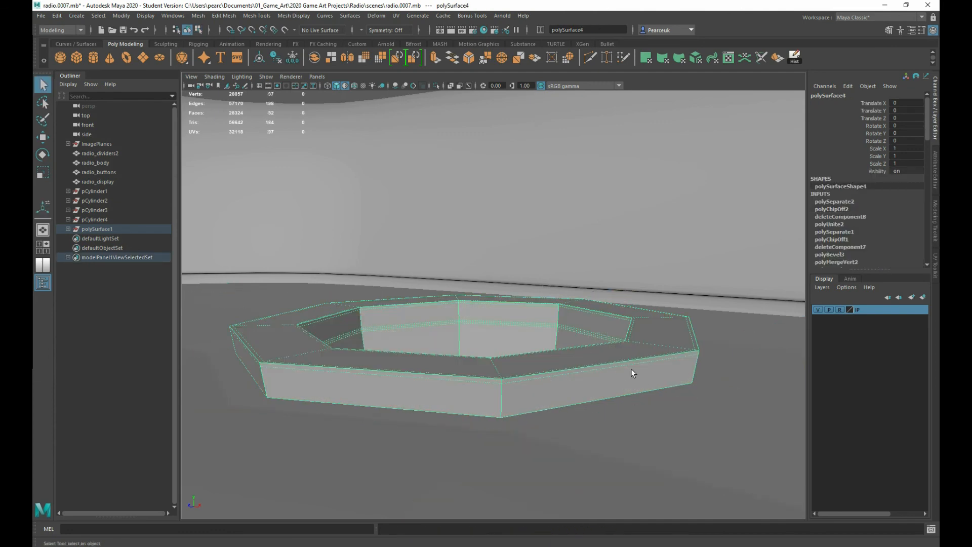
pyautogui.press('w')
pyautogui.scroll(-2, 619, 358)
pyautogui.click(603, 345)
pyautogui.scroll(-2, 600, 345)
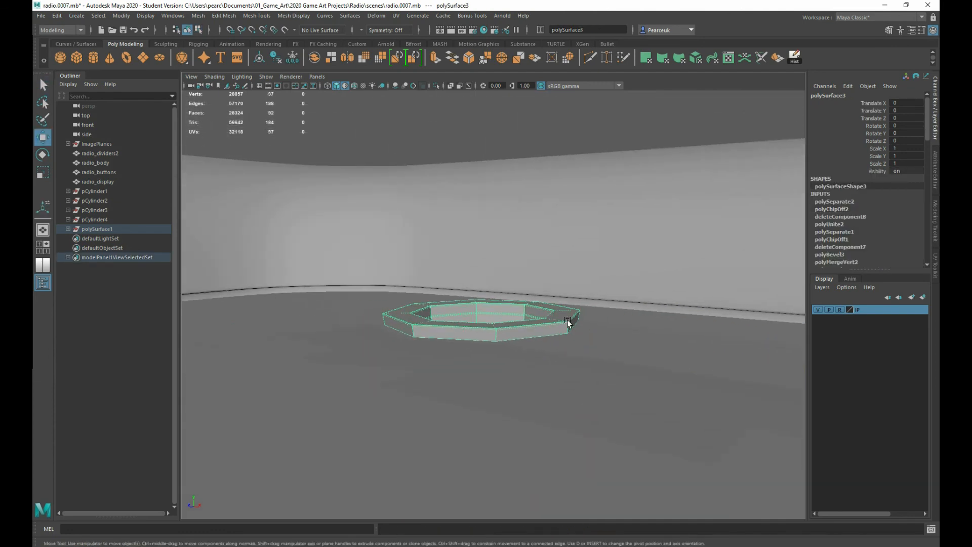
pyautogui.scroll(2, 489, 268)
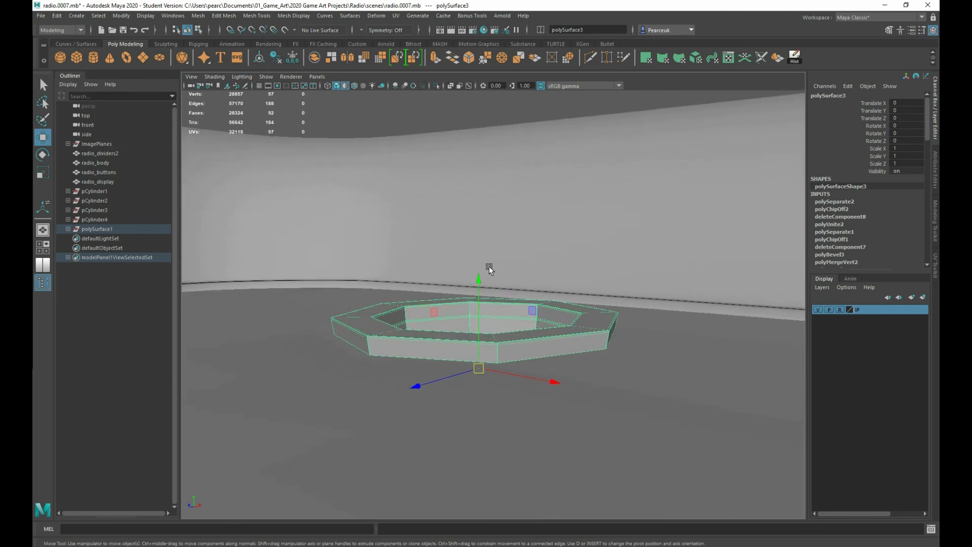
# Try raising the duplicated socket mesh and deleting the original socket faces from the panel, and undo both.
pyautogui.moveTo(478, 278); pyautogui.dragTo(479, 183)
pyautogui.click(557, 336)
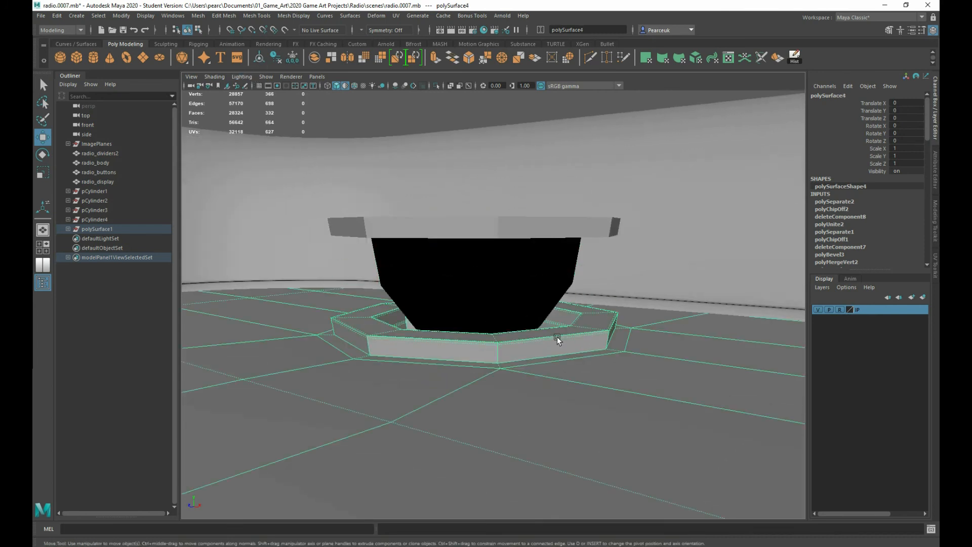
pyautogui.moveTo(556, 336); pyautogui.dragTo(555, 335, button='right')
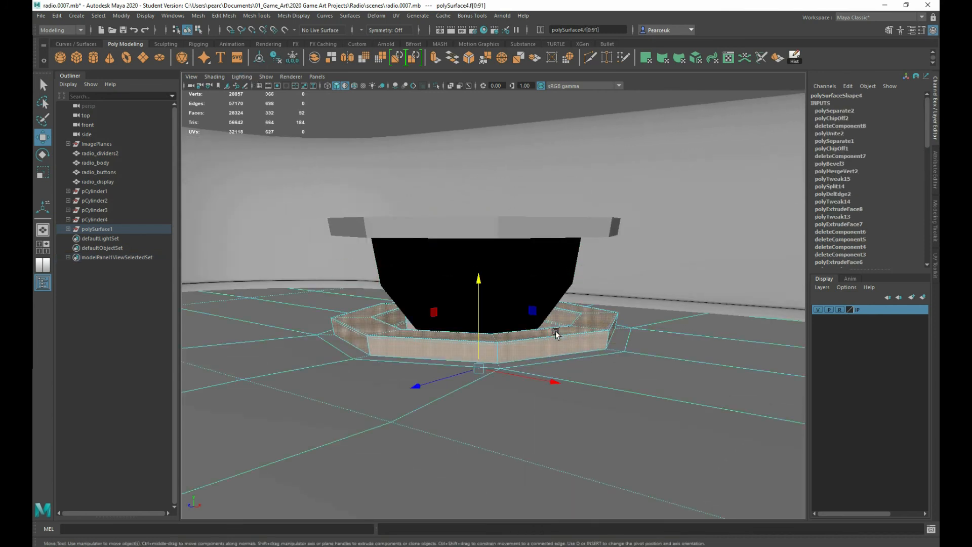
pyautogui.press('Delete')
pyautogui.moveTo(507, 216); pyautogui.dragTo(538, 204, button='right')
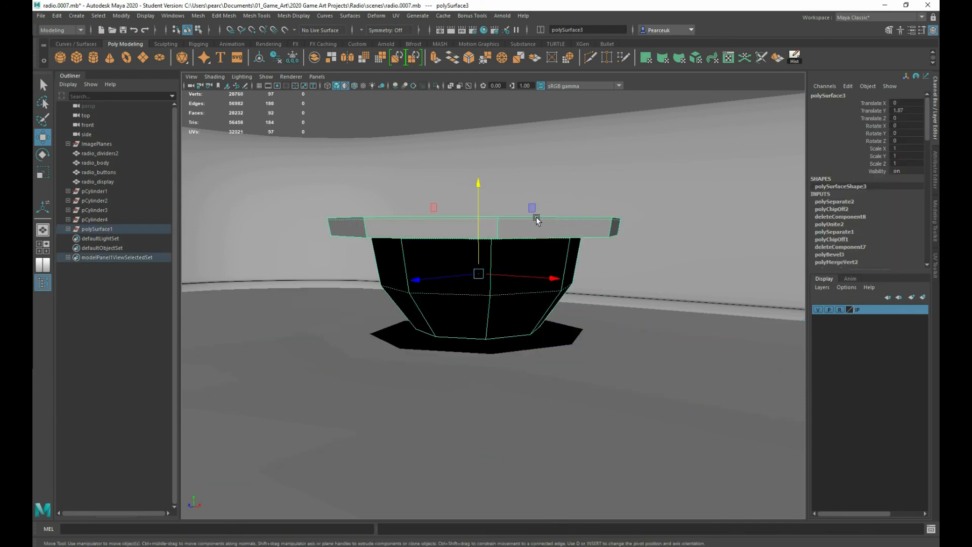
pyautogui.hotkey('ctrl', 'z')
pyautogui.hotkey('ctrl', 'z')
pyautogui.hotkey('ctrl', 'z')
pyautogui.hotkey('ctrl', 'z')
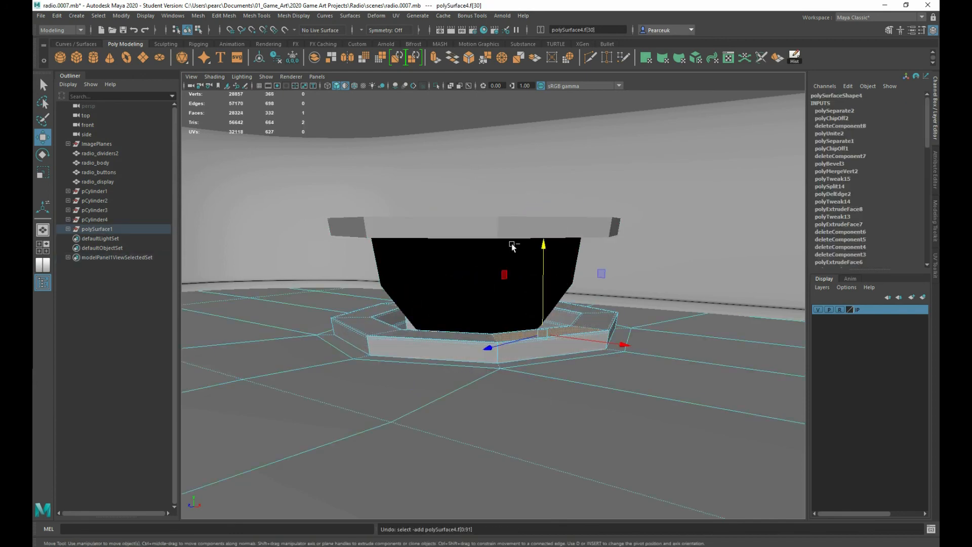
# Examine the rim, beveled edges and inner walls of the duplicated socket mesh up close.
pyautogui.scroll(3, 560, 333)
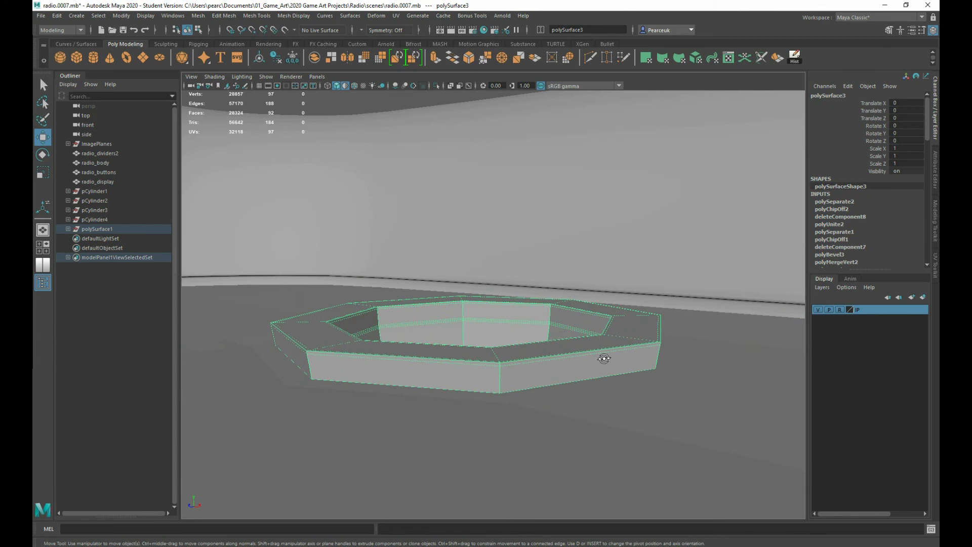
pyautogui.keyDown('alt'); pyautogui.moveTo(603, 358); pyautogui.dragTo(599, 387); pyautogui.keyUp('alt')
pyautogui.keyDown('alt'); pyautogui.moveTo(597, 300); pyautogui.dragTo(542, 377, button='middle'); pyautogui.keyUp('alt')
pyautogui.scroll(2, 542, 376)
pyautogui.scroll(2, 541, 376)
pyautogui.keyDown('alt'); pyautogui.moveTo(542, 377); pyautogui.dragTo(543, 357); pyautogui.keyUp('alt')
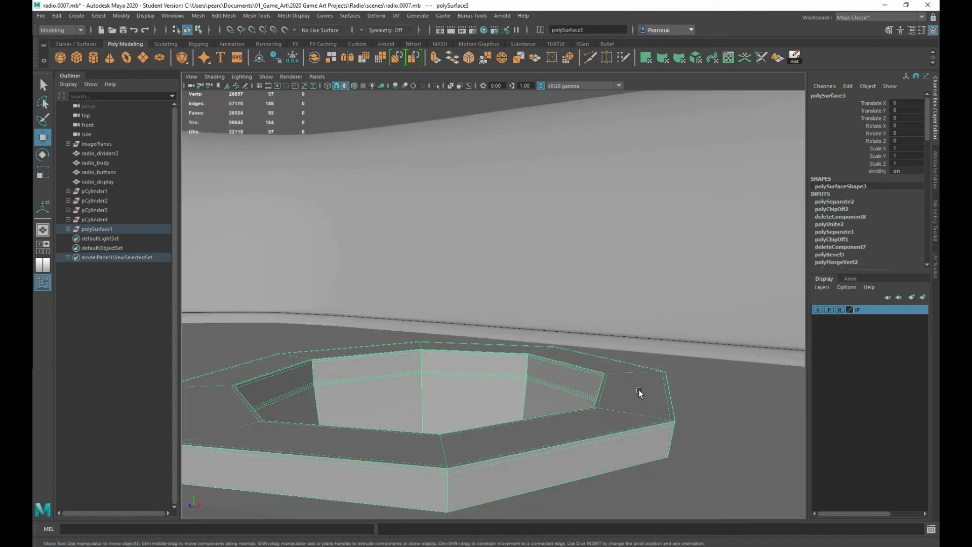
pyautogui.scroll(-2, 633, 426)
pyautogui.keyDown('alt'); pyautogui.moveTo(633, 427); pyautogui.dragTo(614, 368); pyautogui.keyUp('alt')
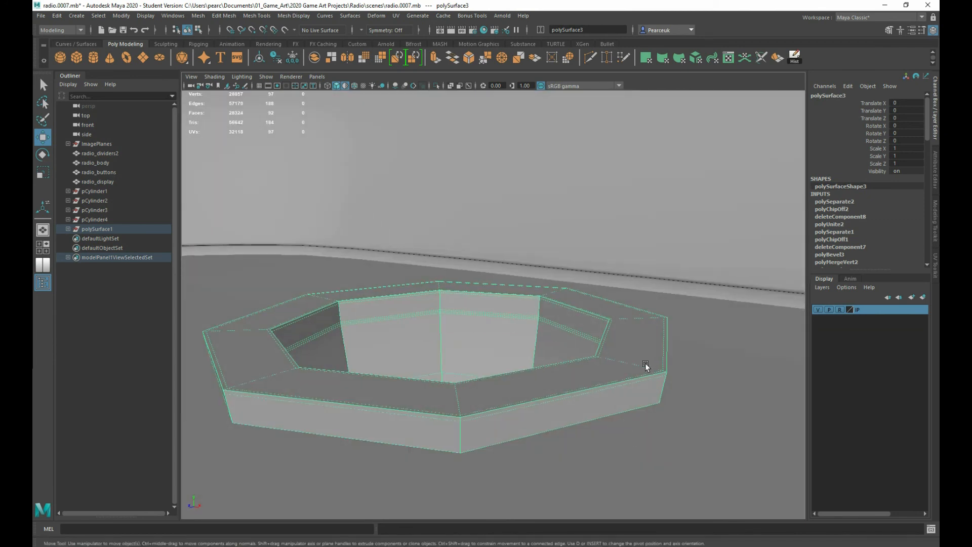
pyautogui.scroll(2, 613, 378)
pyautogui.click(615, 380)
pyautogui.keyDown('alt'); pyautogui.moveTo(618, 419); pyautogui.dragTo(566, 424); pyautogui.keyUp('alt')
pyautogui.scroll(-2, 609, 389)
pyautogui.scroll(-3, 608, 389)
# Raise the duplicated socket mesh about 2.7 units in Y and delete the original rim and recess faces from the panel.
pyautogui.click(536, 364)
pyautogui.moveTo(527, 309); pyautogui.dragTo(528, 347, button='right')
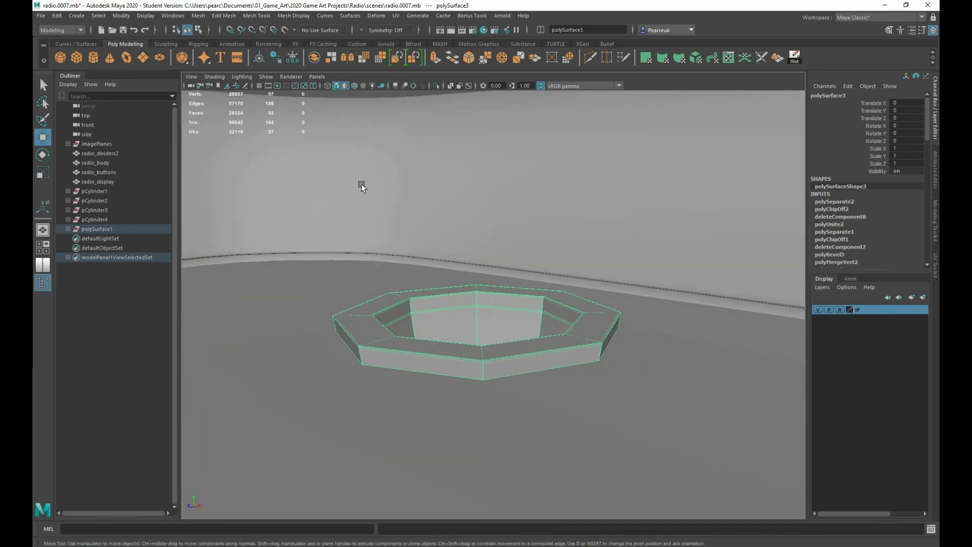
pyautogui.click(478, 364)
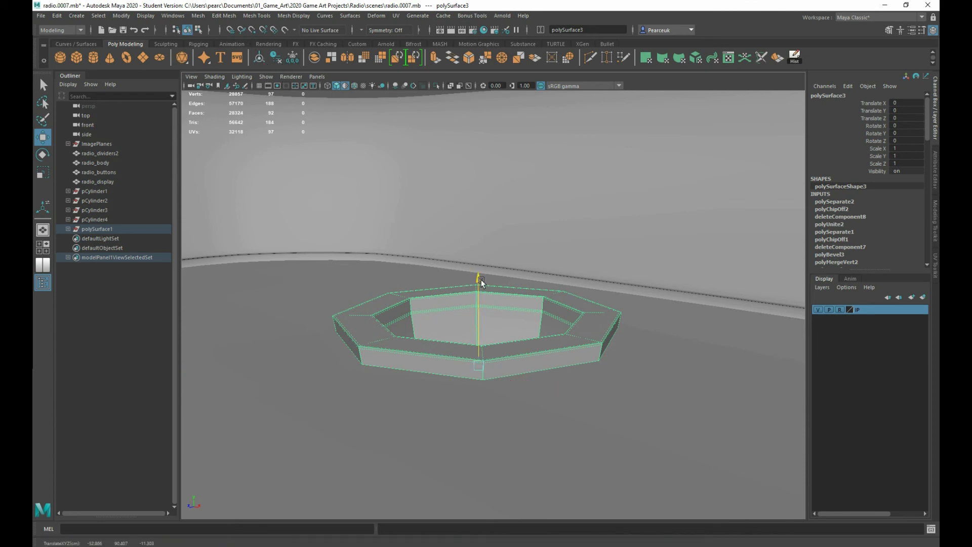
pyautogui.moveTo(481, 282); pyautogui.dragTo(478, 141)
pyautogui.moveTo(567, 331); pyautogui.dragTo(576, 333, button='right')
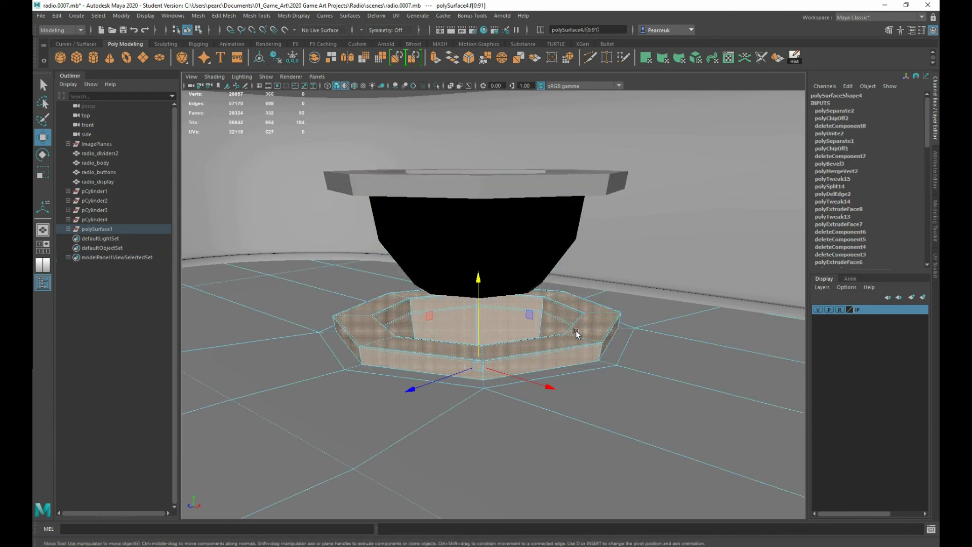
pyautogui.press('Delete')
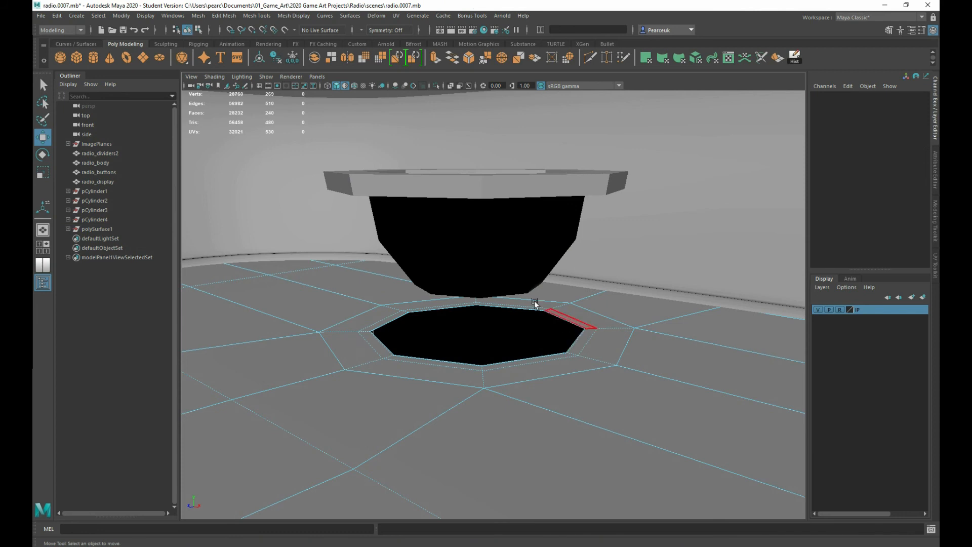
# Select the raised socket mesh and set its Translate Y to 0.
pyautogui.moveTo(495, 214); pyautogui.dragTo(519, 190, button='right')
pyautogui.click(519, 190)
pyautogui.keyDown('alt'); pyautogui.moveTo(519, 191); pyautogui.dragTo(497, 204); pyautogui.keyUp('alt')
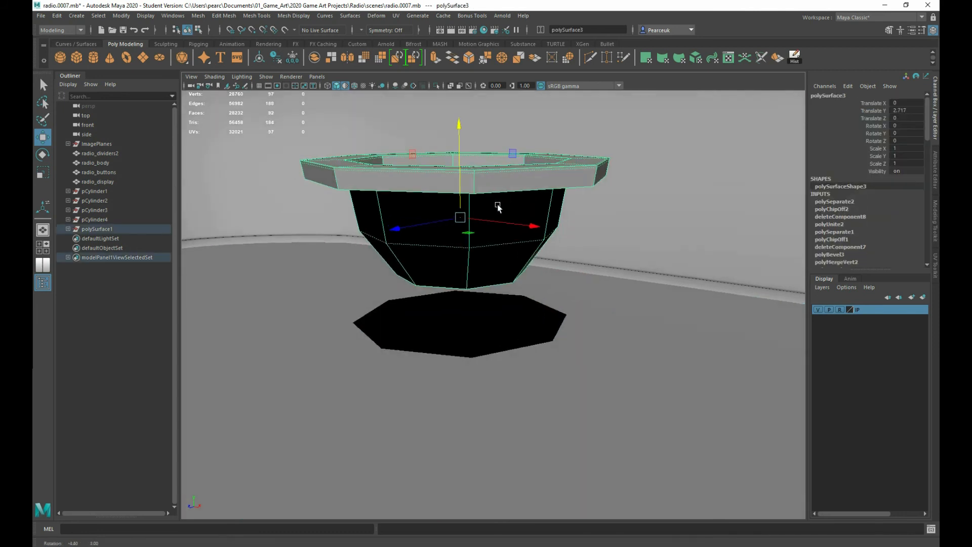
pyautogui.write('0')
pyautogui.press('Return')
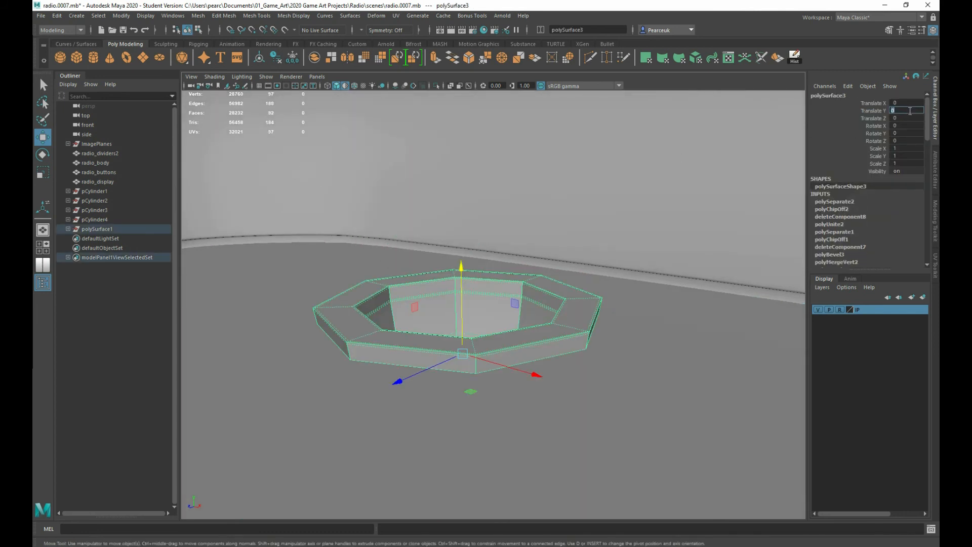
# Delete the two support edge loops running along the outer top edge of the socket's rim.
pyautogui.keyDown('alt'); pyautogui.moveTo(357, 425); pyautogui.dragTo(389, 418, button='right'); pyautogui.keyUp('alt')
pyautogui.keyDown('alt'); pyautogui.moveTo(470, 350); pyautogui.dragTo(499, 342, button='right'); pyautogui.keyUp('alt')
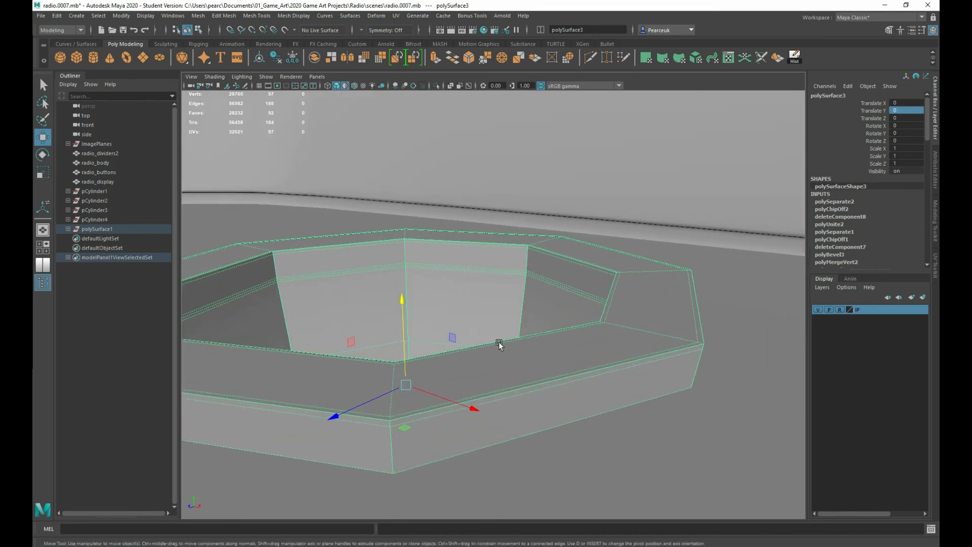
pyautogui.keyDown('alt'); pyautogui.moveTo(499, 341); pyautogui.dragTo(551, 294); pyautogui.keyUp('alt')
pyautogui.scroll(-2, 547, 445)
pyautogui.moveTo(548, 309); pyautogui.dragTo(551, 286, button='right')
pyautogui.click(587, 396)
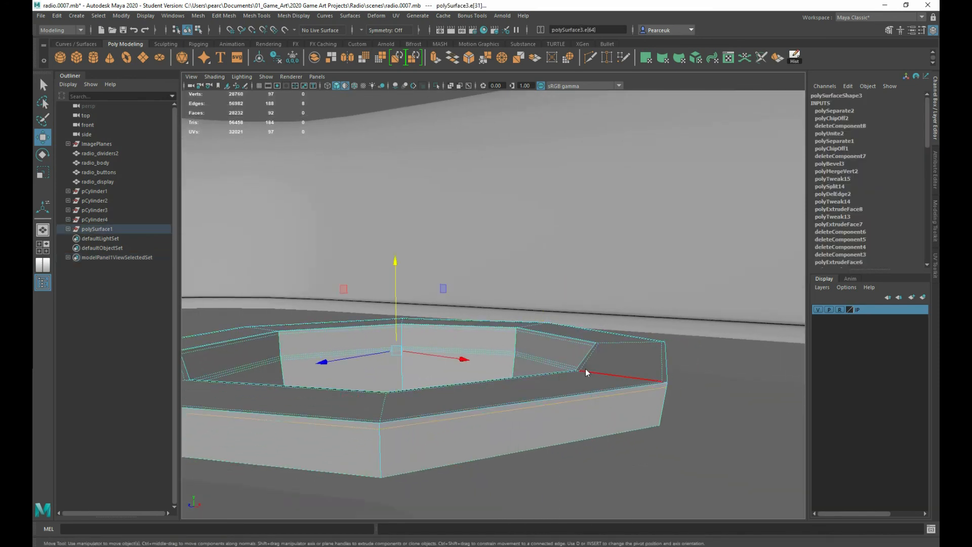
pyautogui.moveTo(586, 368); pyautogui.dragTo(539, 382, button='right')
pyautogui.keyDown('alt'); pyautogui.moveTo(545, 378); pyautogui.dragTo(567, 333); pyautogui.keyUp('alt')
pyautogui.click(509, 367)
pyautogui.doubleClick(566, 333)
pyautogui.moveTo(611, 308); pyautogui.dragTo(578, 323, button='right')
# Select the full ring of outer wall faces around the socket's rim and delete it.
pyautogui.keyDown('alt'); pyautogui.moveTo(599, 342); pyautogui.dragTo(605, 330); pyautogui.keyUp('alt')
pyautogui.keyDown('alt'); pyautogui.moveTo(594, 452); pyautogui.dragTo(576, 309); pyautogui.keyUp('alt')
pyautogui.moveTo(576, 309); pyautogui.dragTo(570, 339, button='right')
pyautogui.click(572, 336)
pyautogui.scroll(-4, 572, 336)
pyautogui.keyDown('shift'); pyautogui.doubleClick(292, 362); pyautogui.keyUp('shift')
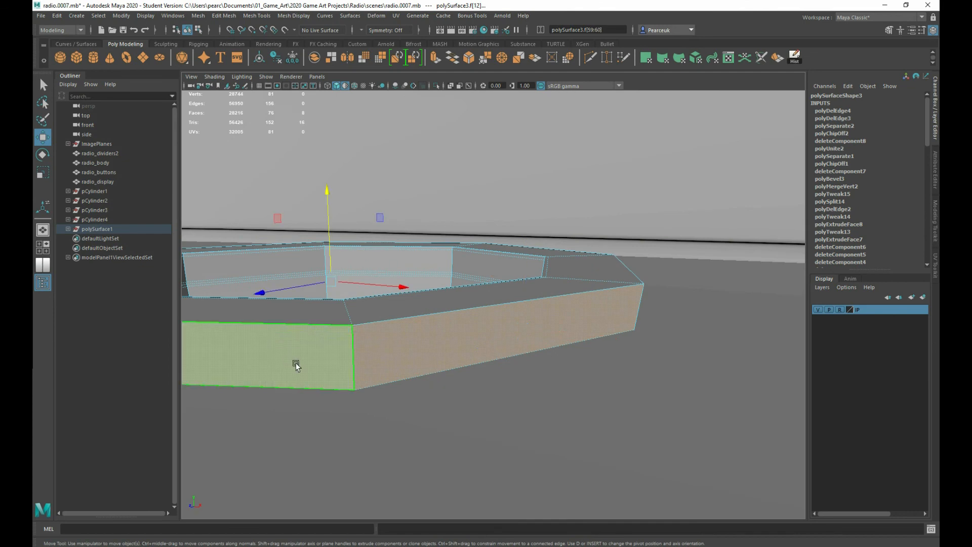
pyautogui.press('Delete')
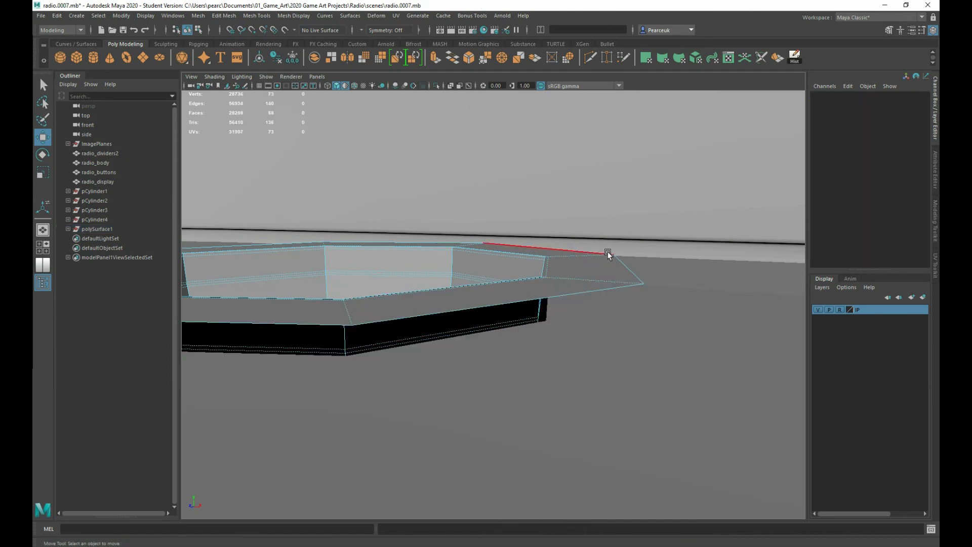
# Extrude the outer border edges of the socket's rim and lower them vertically with vertex snapping to form a new outer wall.
pyautogui.doubleClick(618, 286)
pyautogui.keyDown('shift'); pyautogui.moveTo(618, 285); pyautogui.dragTo(618, 307, button='right'); pyautogui.keyUp('shift')
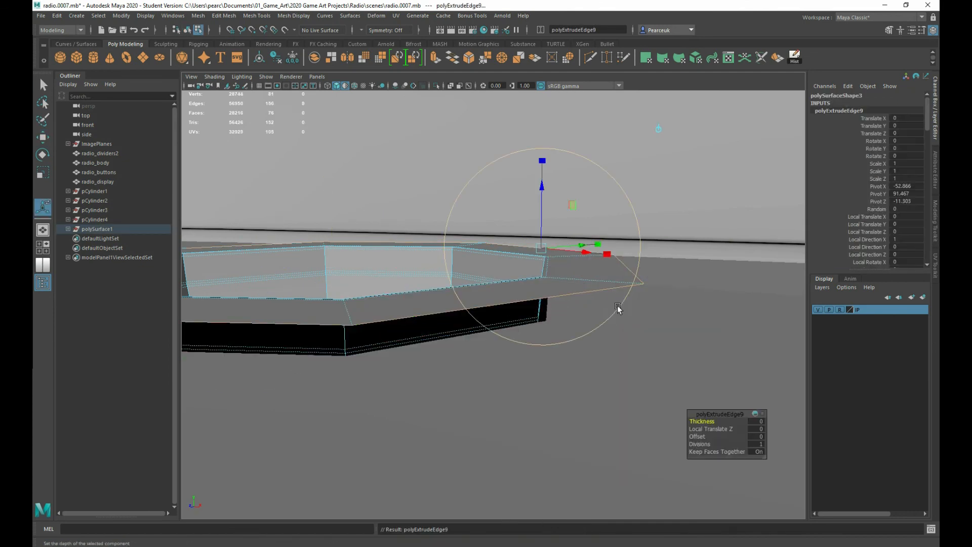
pyautogui.press('w')
pyautogui.press('v')
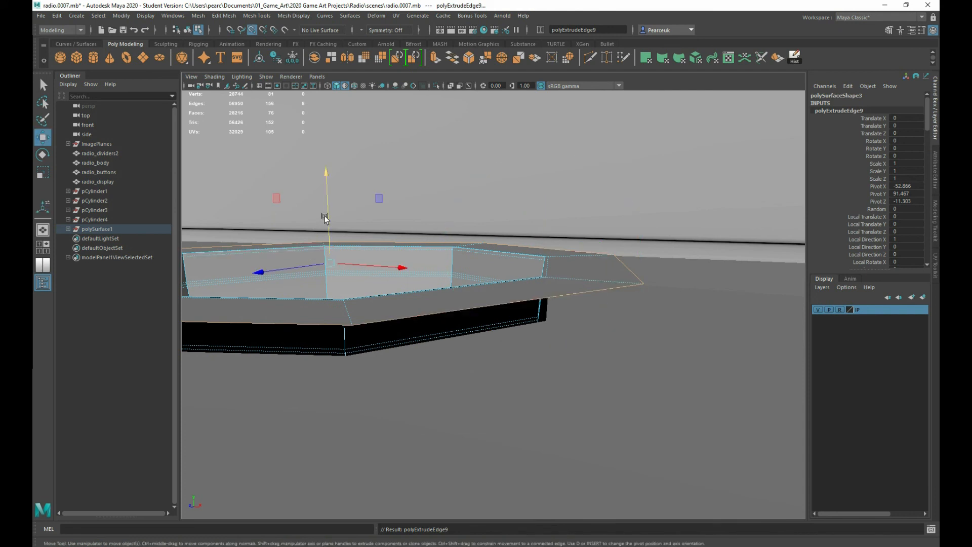
pyautogui.moveTo(325, 215); pyautogui.dragTo(424, 303)
pyautogui.moveTo(632, 342); pyautogui.dragTo(644, 332)
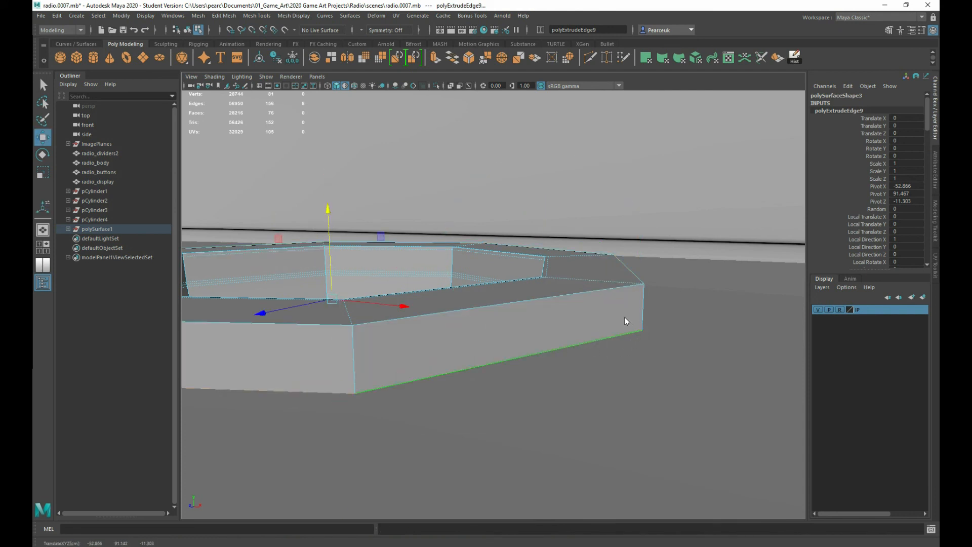
# Bevel the rim's outer top edge loop with 3 segments and a fraction of 0.7.
pyautogui.moveTo(625, 309); pyautogui.dragTo(622, 285, button='right')
pyautogui.doubleClick(619, 286)
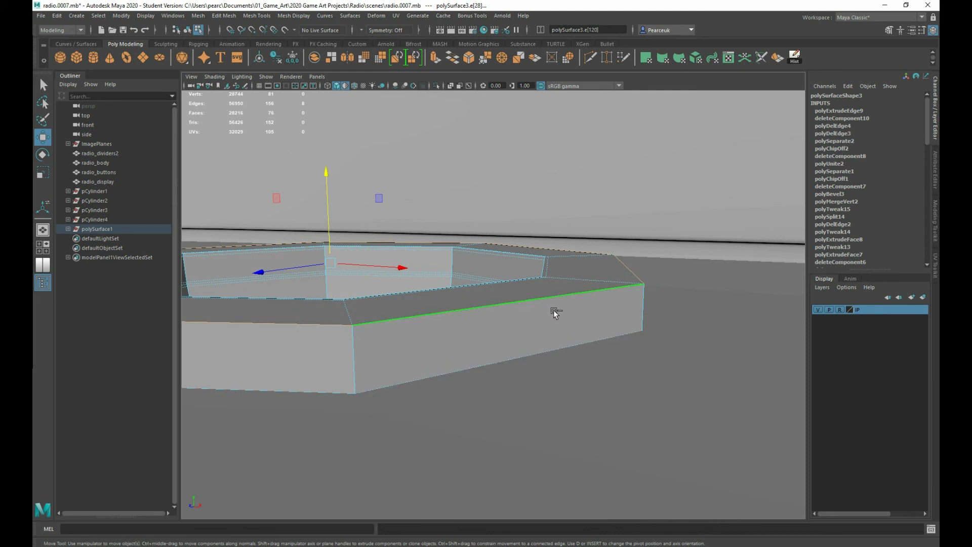
pyautogui.keyDown('shift'); pyautogui.moveTo(554, 309); pyautogui.dragTo(584, 311, button='right'); pyautogui.keyUp('shift')
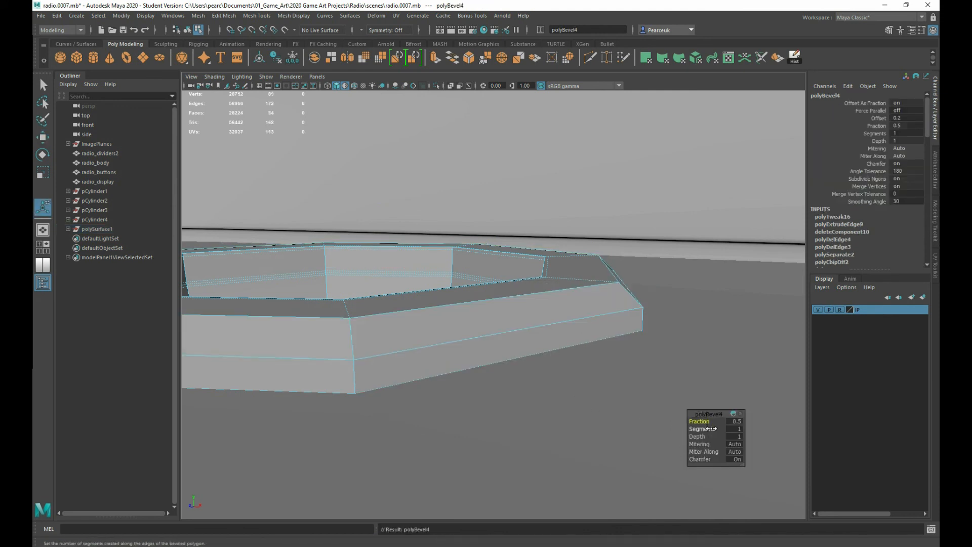
pyautogui.moveTo(711, 429); pyautogui.dragTo(714, 428)
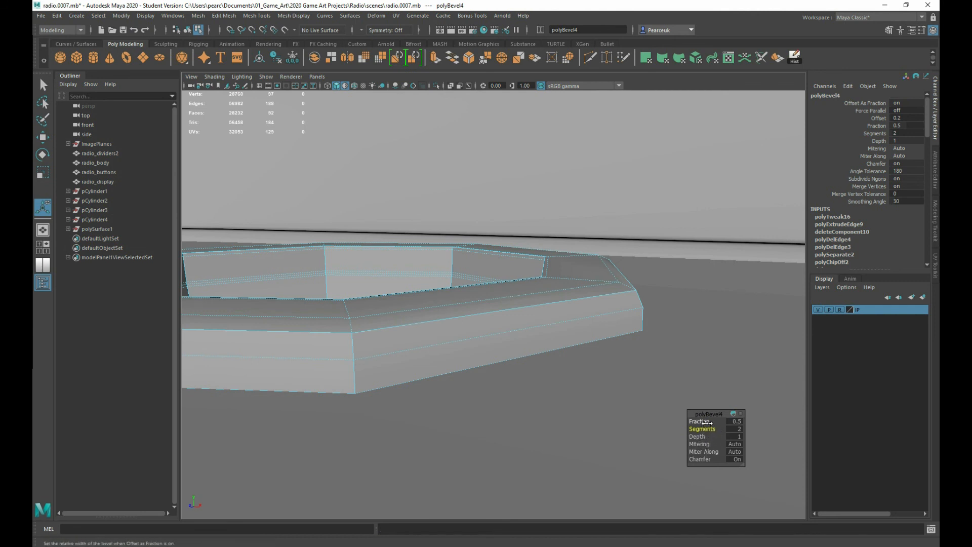
pyautogui.moveTo(706, 423)
pyautogui.mouseDown()
pyautogui.moveTo(716, 429)
pyautogui.moveTo(702, 420)
pyautogui.mouseUp()
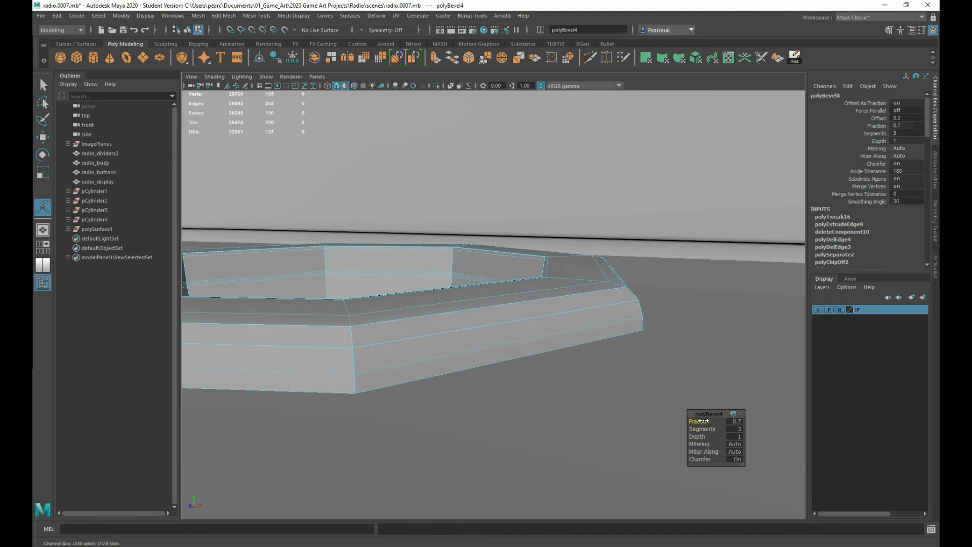
# Bevel the edge loop on the upper part of the rim's rounded outer edge with Chamfer off and a fraction of 0.2.
pyautogui.keyDown('alt'); pyautogui.moveTo(512, 378); pyautogui.dragTo(593, 400); pyautogui.keyUp('alt')
pyautogui.scroll(2, 582, 394)
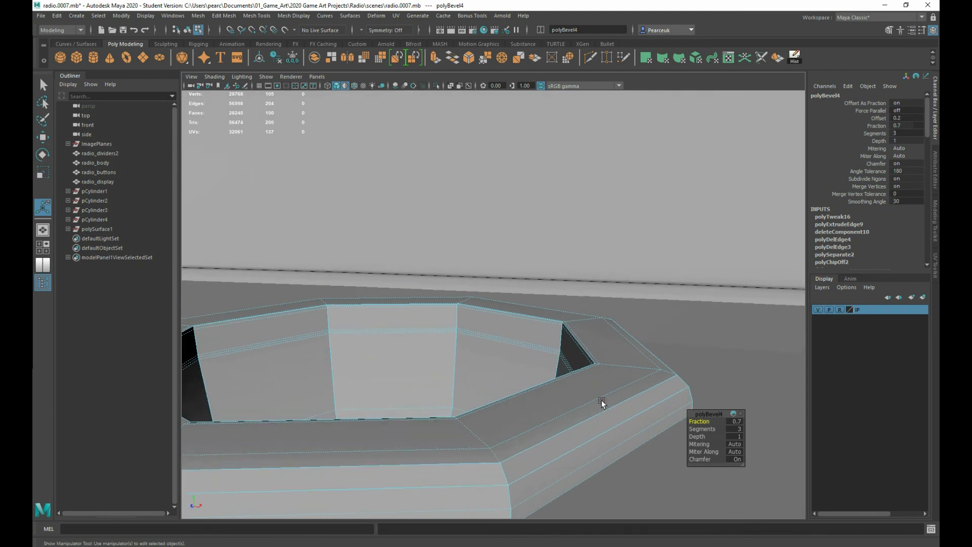
pyautogui.keyDown('alt'); pyautogui.moveTo(569, 372); pyautogui.dragTo(463, 377, button='middle'); pyautogui.keyUp('alt')
pyautogui.keyDown('alt'); pyautogui.moveTo(423, 399); pyautogui.dragTo(473, 400); pyautogui.keyUp('alt')
pyautogui.keyDown('alt'); pyautogui.moveTo(474, 400); pyautogui.dragTo(521, 400, button='right'); pyautogui.keyUp('alt')
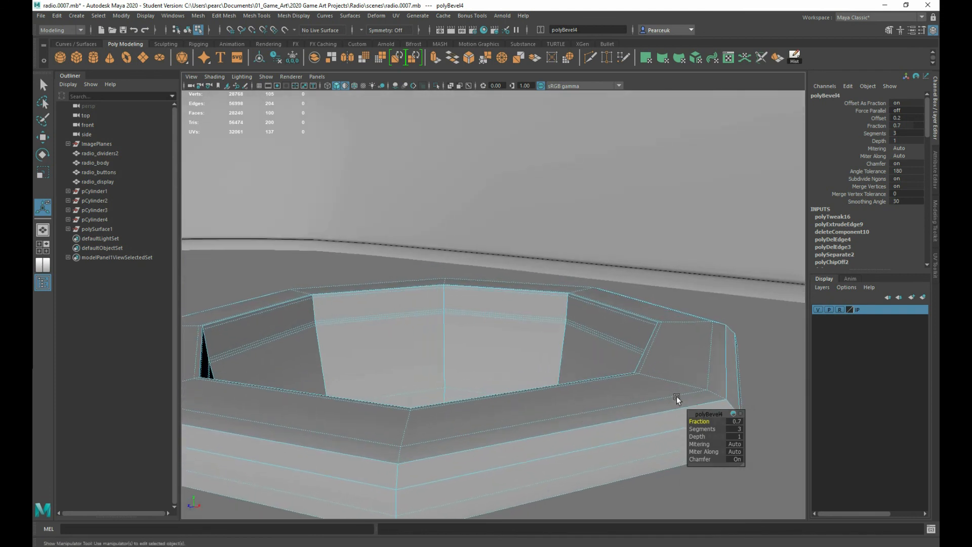
pyautogui.keyDown('alt'); pyautogui.moveTo(552, 368); pyautogui.dragTo(521, 364); pyautogui.keyUp('alt')
pyautogui.moveTo(687, 309); pyautogui.dragTo(688, 337, button='right')
pyautogui.moveTo(685, 286); pyautogui.dragTo(686, 286, button='right')
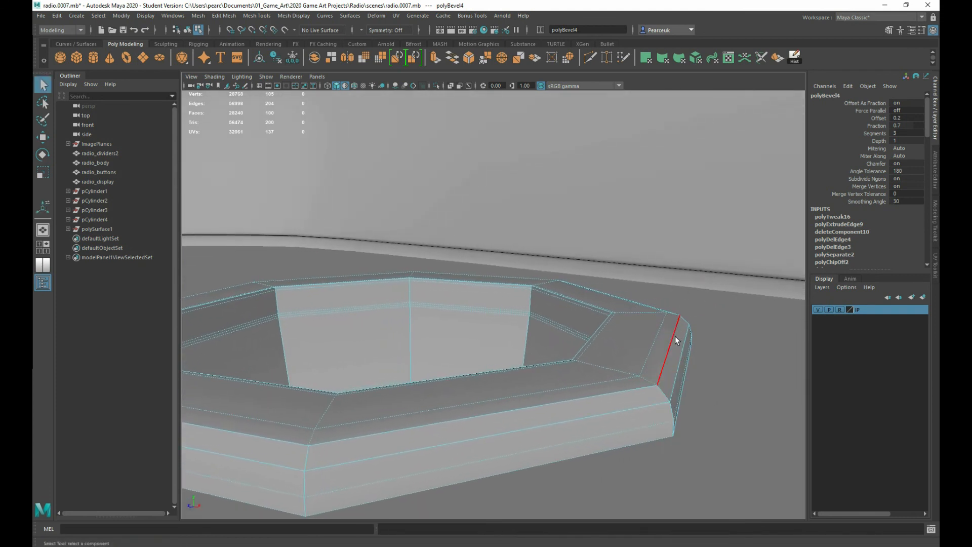
pyautogui.doubleClick(675, 336)
pyautogui.keyDown('shift'); pyautogui.moveTo(636, 334); pyautogui.dragTo(683, 334, button='right'); pyautogui.keyUp('shift')
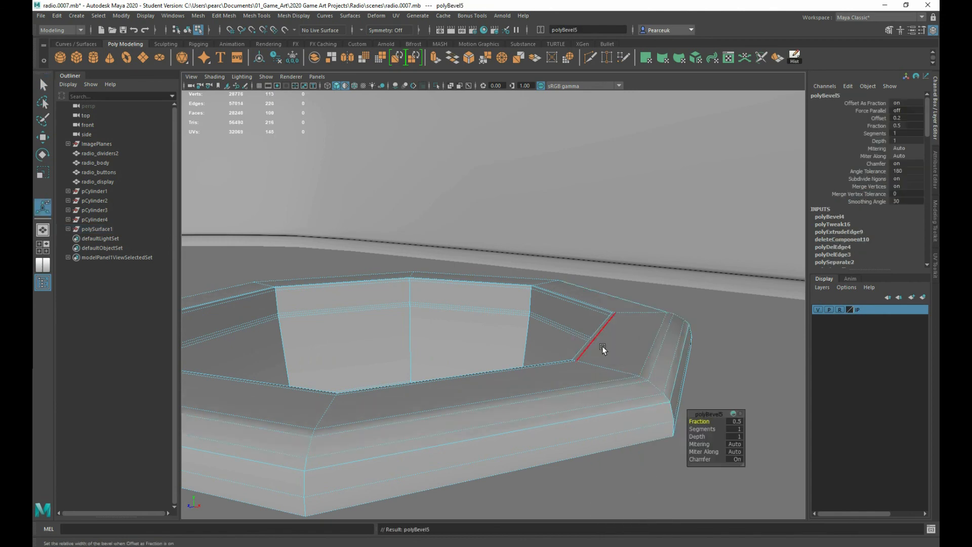
pyautogui.click(701, 458)
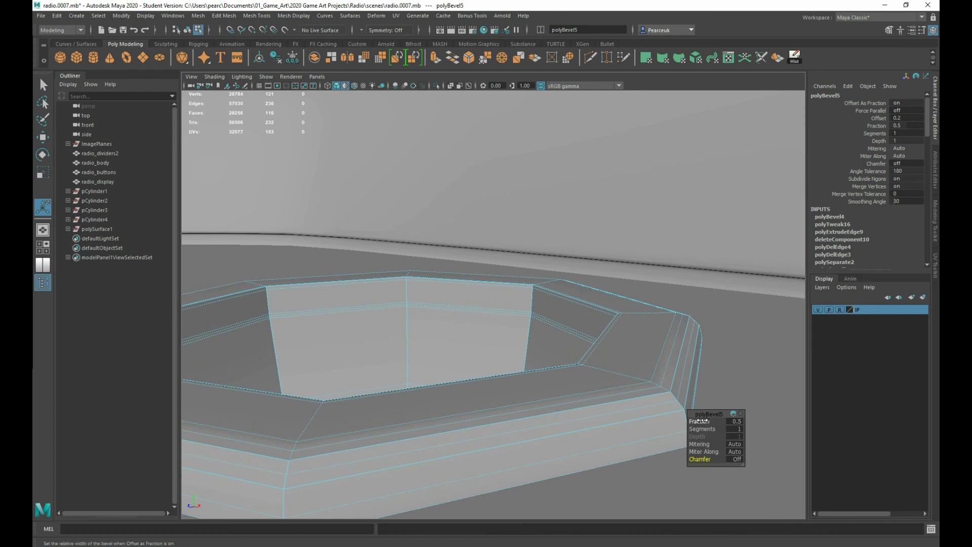
pyautogui.moveTo(702, 420); pyautogui.dragTo(701, 419)
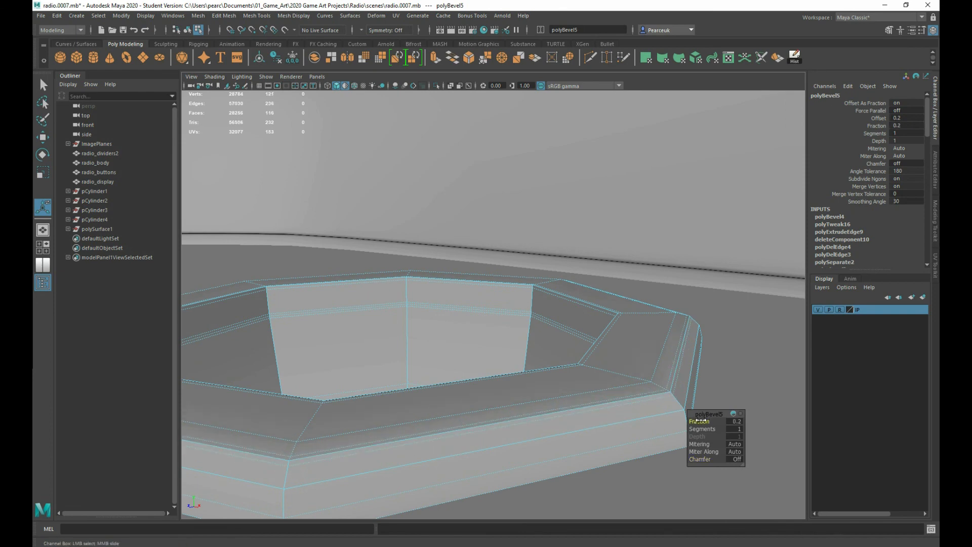
# Show the socket in smooth mesh preview, raise its smoothing by two levels and clear the selection.
pyautogui.moveTo(622, 351); pyautogui.dragTo(668, 296, button='right')
pyautogui.press('3')
pyautogui.press('pageup')
pyautogui.press('pageup')
pyautogui.keyDown('alt'); pyautogui.moveTo(615, 392); pyautogui.dragTo(542, 314, button='right'); pyautogui.keyUp('alt')
pyautogui.click(521, 163)
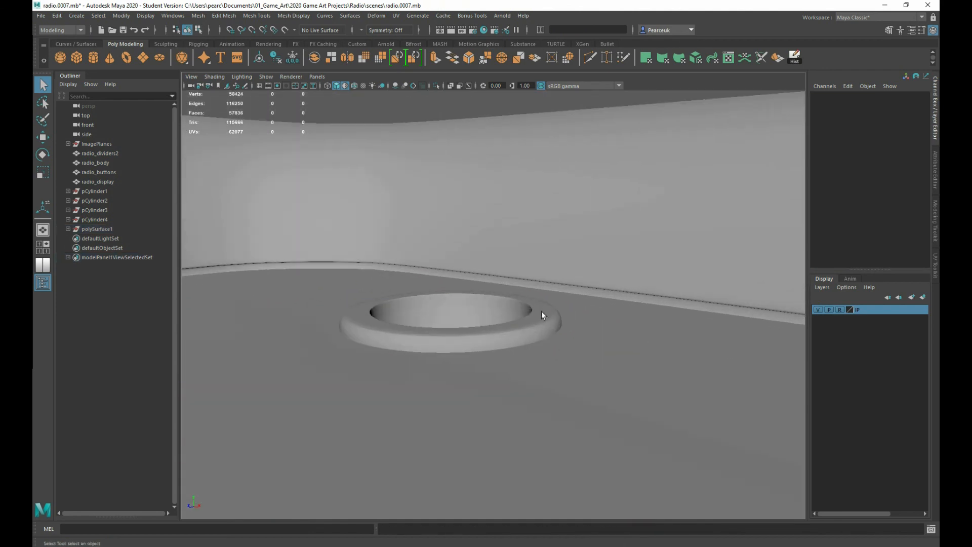
# Examine the smoothed socket and its rounded rim up close and in relation to the surrounding panel.
pyautogui.moveTo(543, 314)
pyautogui.keyDown('alt'); pyautogui.mouseDown()
pyautogui.moveTo(481, 297)
pyautogui.moveTo(549, 321)
pyautogui.mouseUp(); pyautogui.keyUp('alt')
pyautogui.keyDown('alt'); pyautogui.moveTo(549, 321); pyautogui.dragTo(486, 310, button='right'); pyautogui.keyUp('alt')
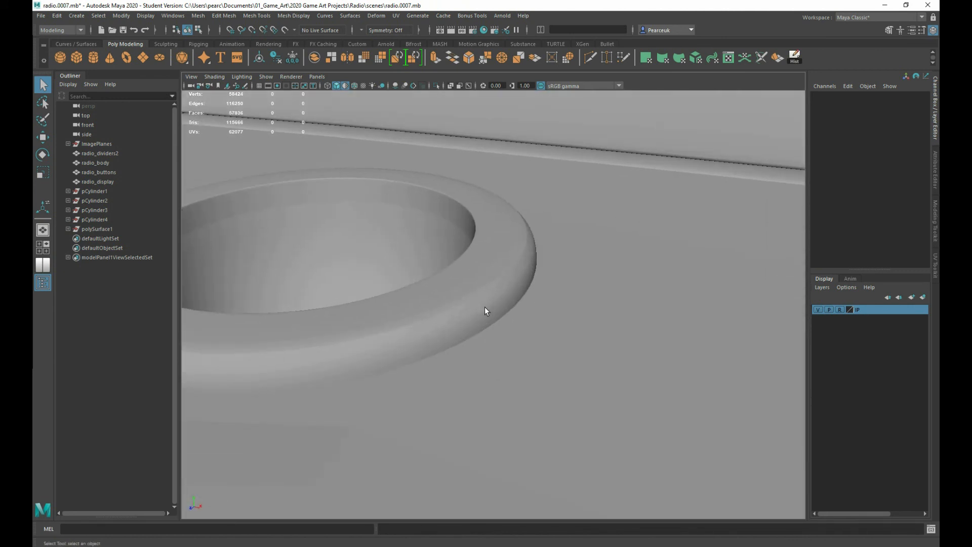
pyautogui.click(495, 269)
pyautogui.keyDown('alt'); pyautogui.moveTo(495, 269); pyautogui.dragTo(533, 320, button='middle'); pyautogui.keyUp('alt')
pyautogui.scroll(-4, 536, 314)
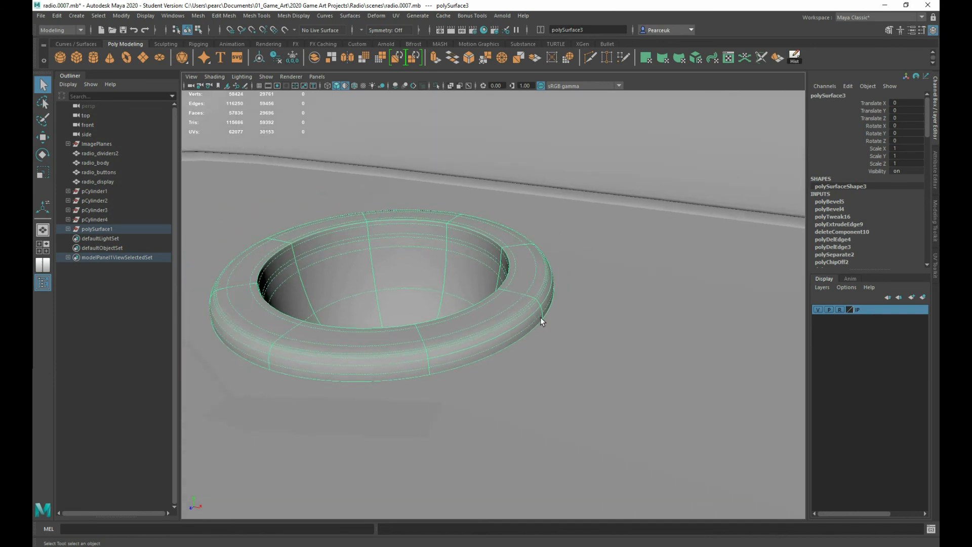
pyautogui.scroll(-6, 508, 267)
pyautogui.scroll(3, 484, 330)
pyautogui.moveTo(451, 286); pyautogui.dragTo(480, 265, button='right')
pyautogui.scroll(-3, 465, 306)
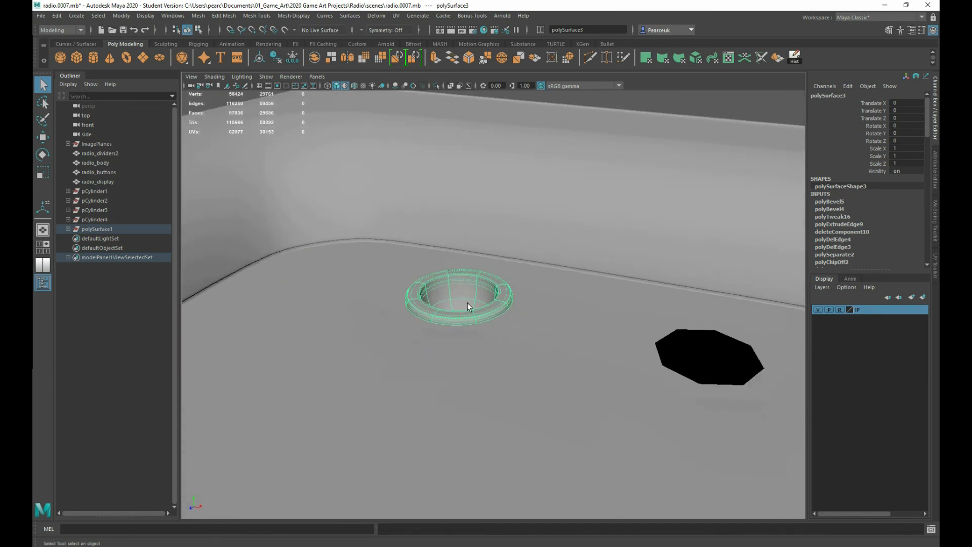
pyautogui.keyDown('alt'); pyautogui.moveTo(472, 305); pyautogui.dragTo(475, 308); pyautogui.keyUp('alt')
# Show wireframe over the shaded models, then duplicate the socket and vertex-snap the copy along X into the neighbouring empty hole, at Translate X 11.385.
pyautogui.click(542, 307)
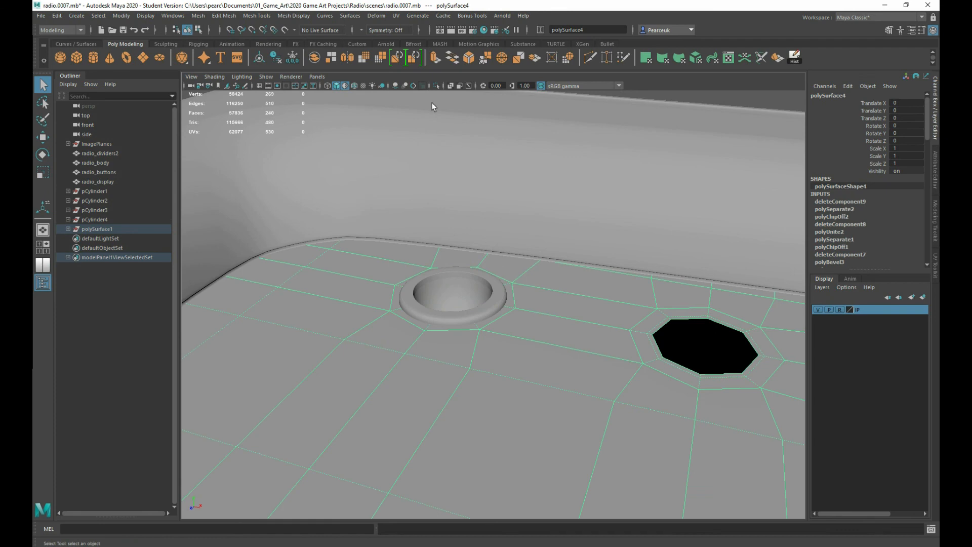
pyautogui.click(355, 85)
pyautogui.click(481, 300)
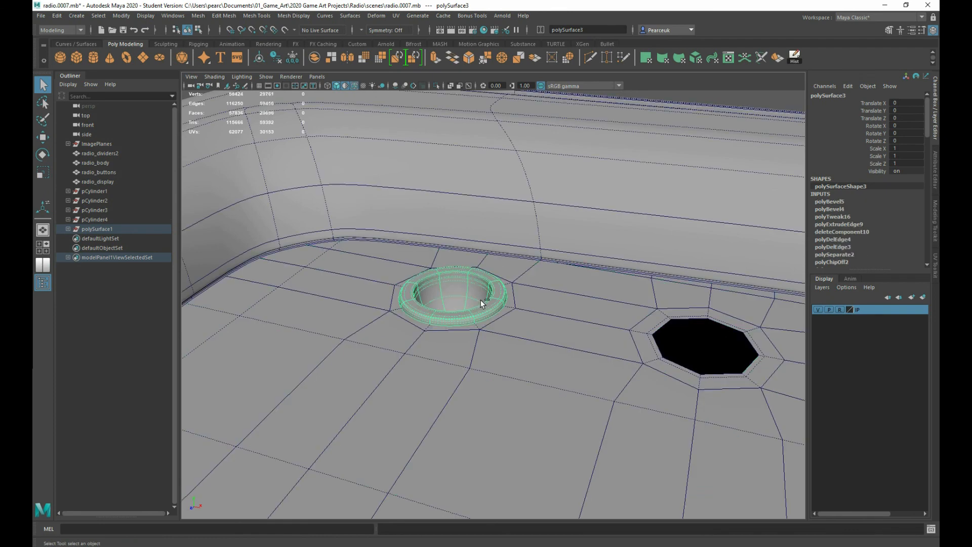
pyautogui.hotkey('ctrl', 'd')
pyautogui.press('w')
pyautogui.keyDown('alt'); pyautogui.moveTo(482, 303); pyautogui.dragTo(545, 310); pyautogui.keyUp('alt')
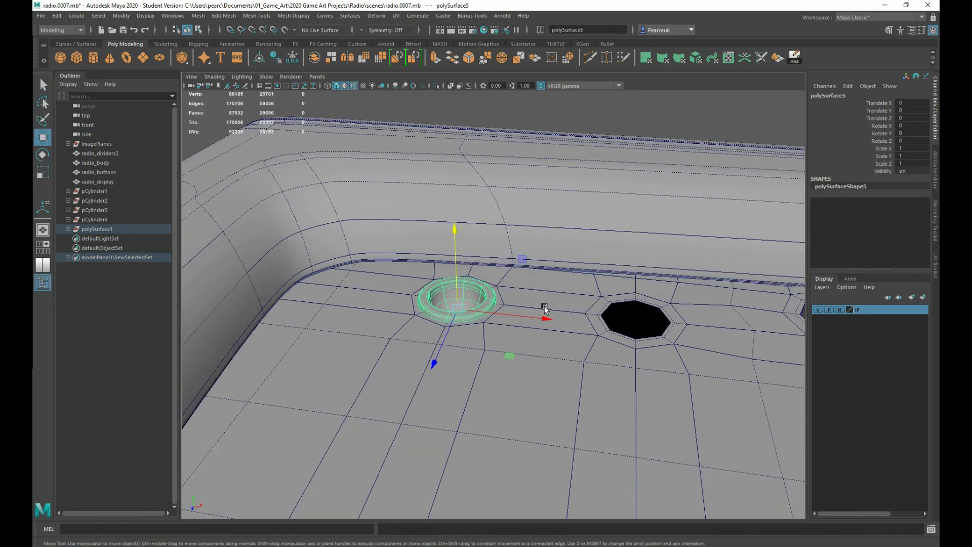
pyautogui.keyDown('alt'); pyautogui.moveTo(545, 309); pyautogui.dragTo(340, 346, button='middle'); pyautogui.keyUp('alt')
pyautogui.keyDown('alt'); pyautogui.moveTo(340, 347); pyautogui.dragTo(382, 349, button='right'); pyautogui.keyUp('alt')
pyautogui.press('v')
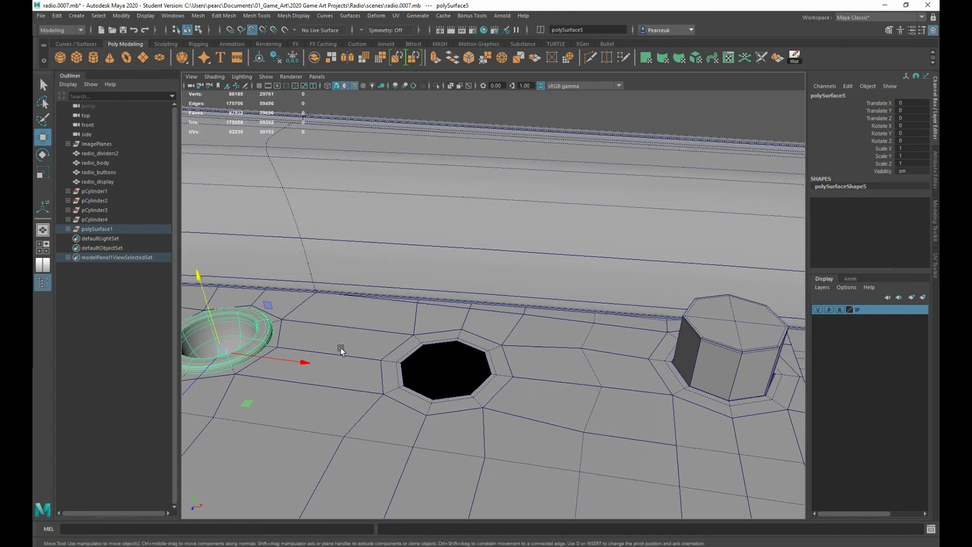
pyautogui.moveTo(302, 362); pyautogui.dragTo(430, 330)
pyautogui.scroll(-3, 461, 326)
pyautogui.scroll(3, 426, 338)
pyautogui.scroll(-3, 412, 350)
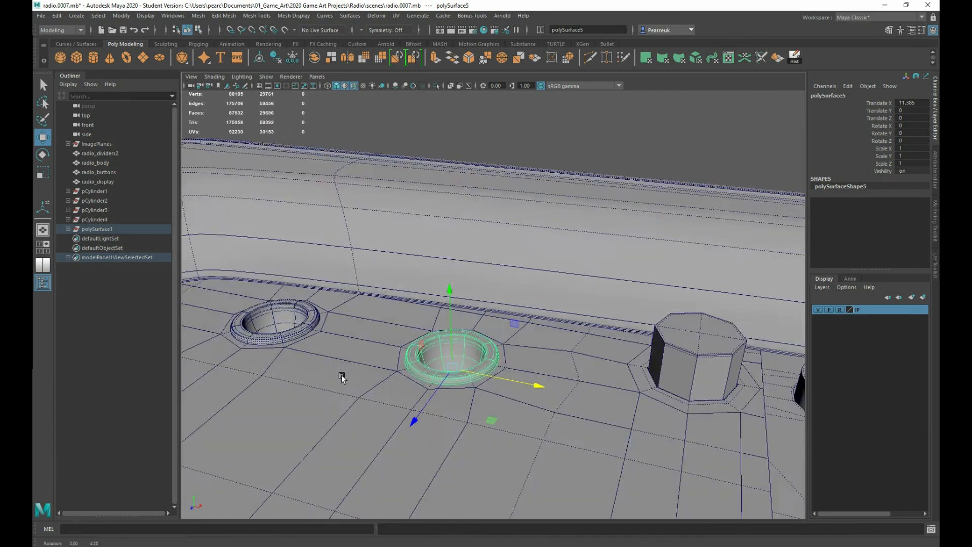
# Show the control panel surface in smooth mesh preview and turn off the wireframe overlay to view both sockets.
pyautogui.keyDown('alt'); pyautogui.moveTo(341, 376); pyautogui.dragTo(312, 396); pyautogui.keyUp('alt')
pyautogui.click(335, 350)
pyautogui.press('3')
pyautogui.scroll(-5, 338, 347)
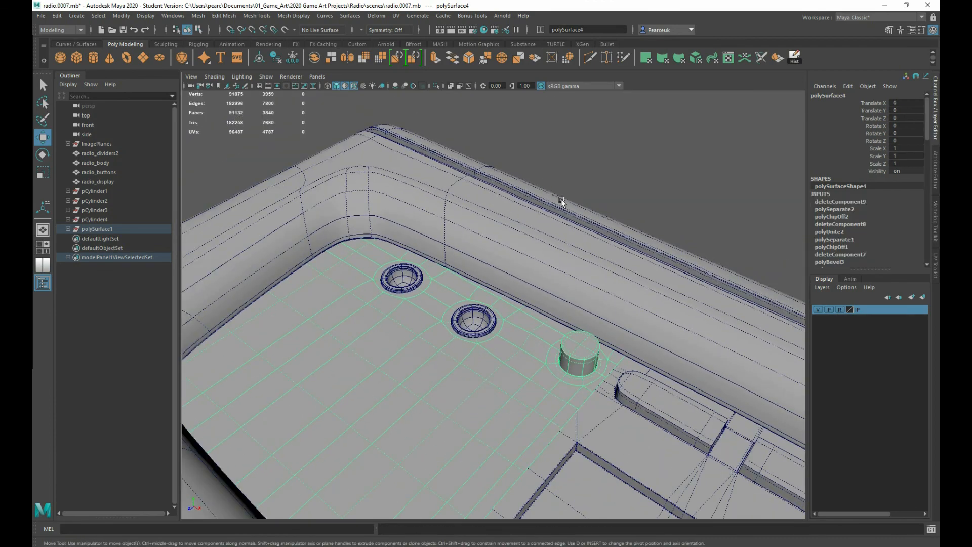
pyautogui.click(606, 205)
pyautogui.scroll(5, 367, 368)
pyautogui.keyDown('alt'); pyautogui.moveTo(366, 369); pyautogui.dragTo(444, 265); pyautogui.keyUp('alt')
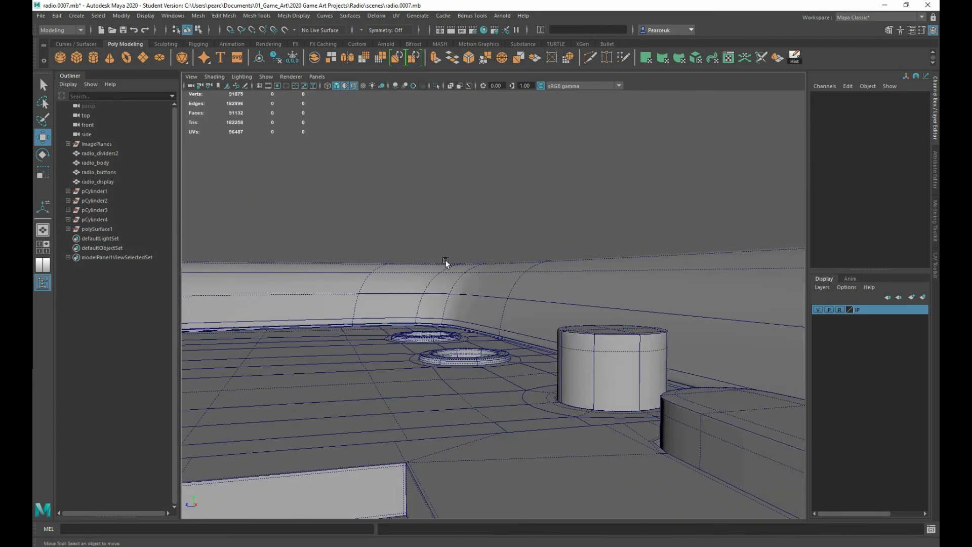
pyautogui.click(355, 86)
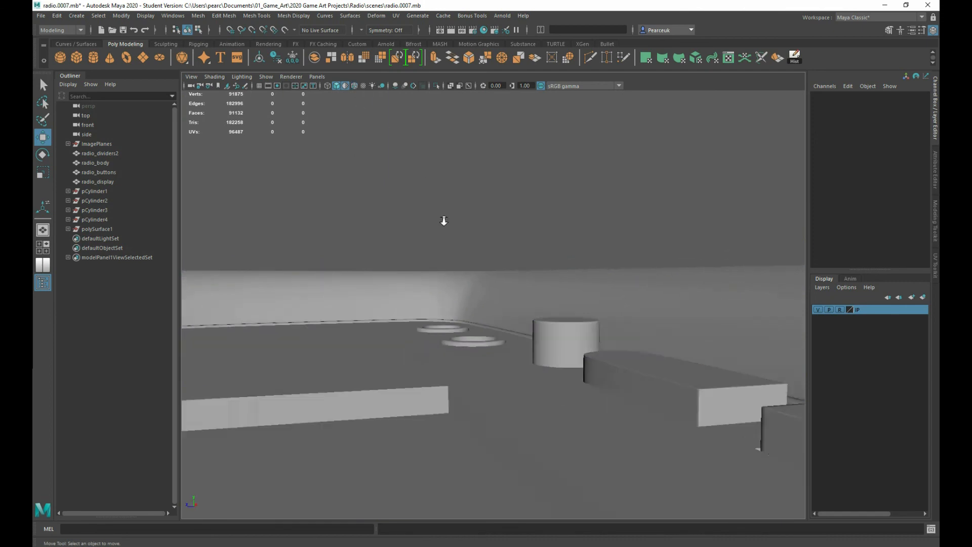